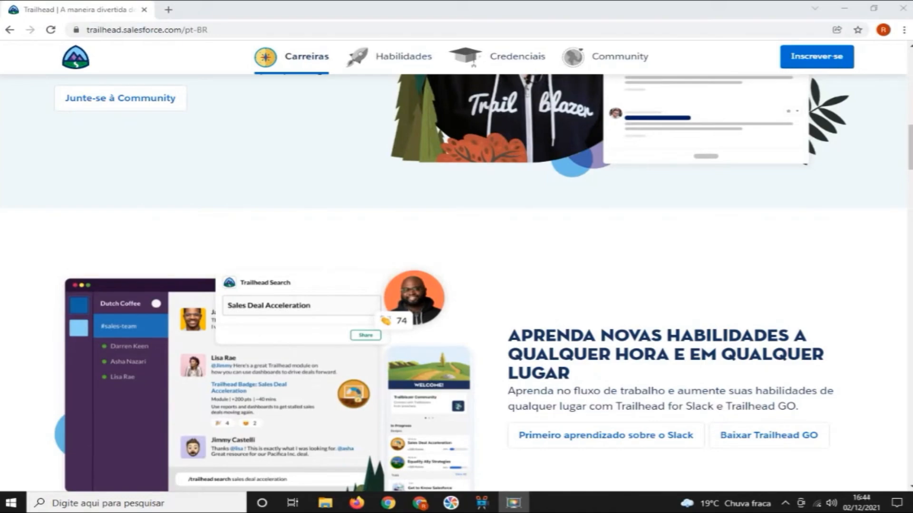
Switch the Trailhead site language from the page footer to English
scroll(456, 283, "down", 20)
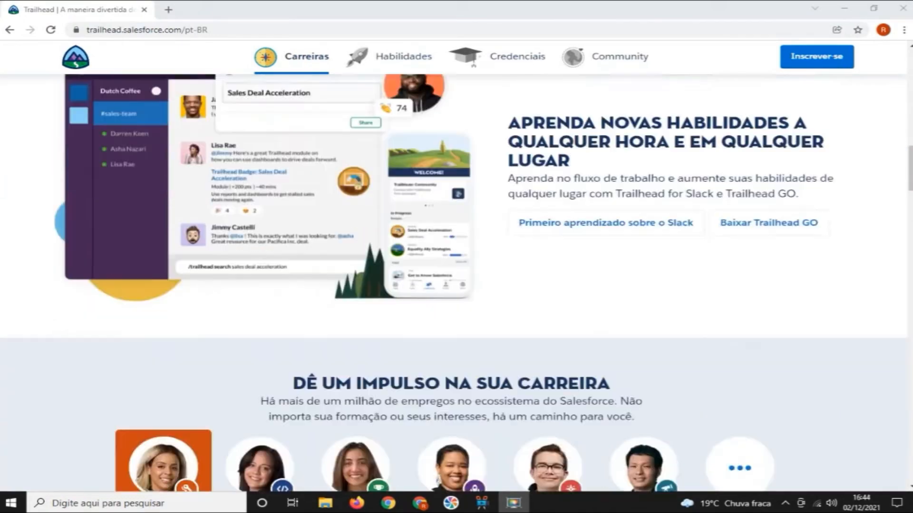
scroll(456, 283, "down", 20)
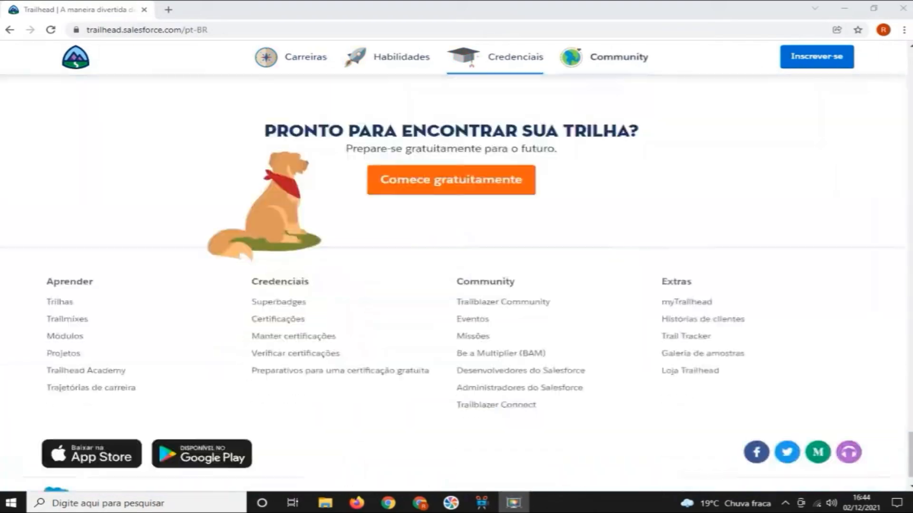
left_click(800, 464)
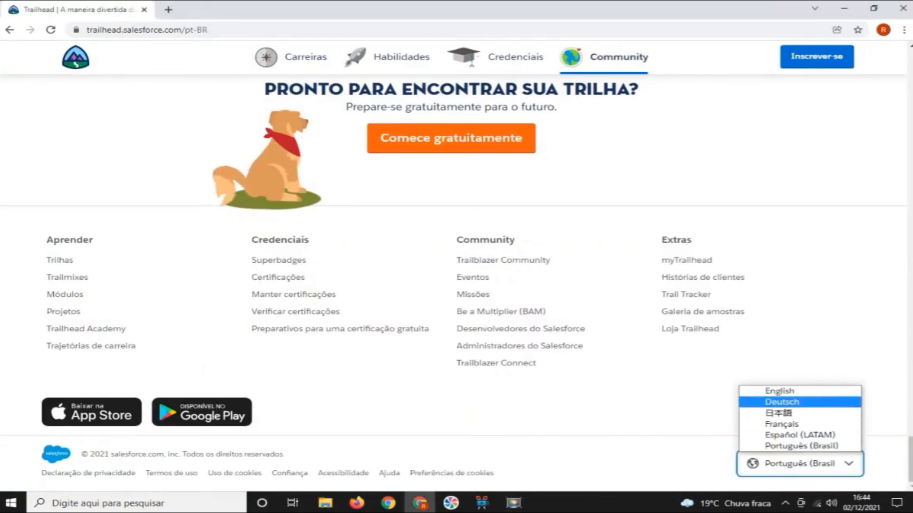
left_click(780, 392)
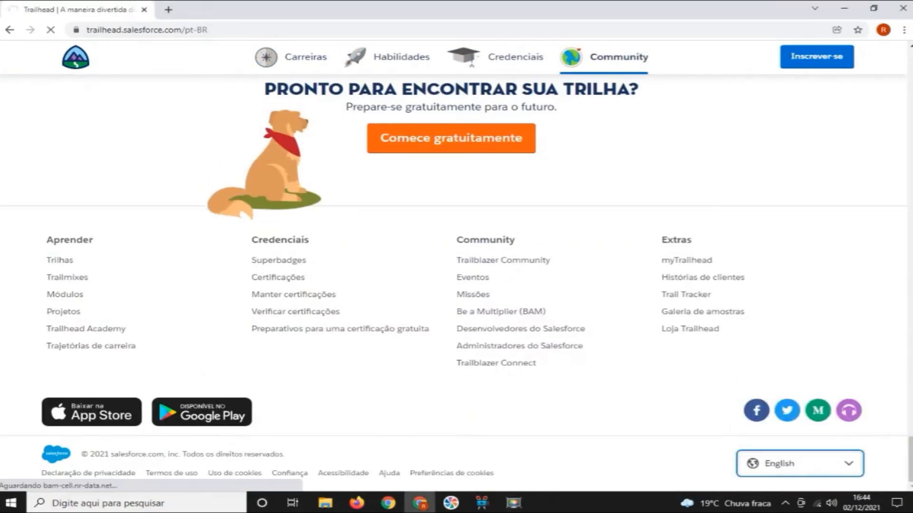
scroll(456, 283, "up", 15)
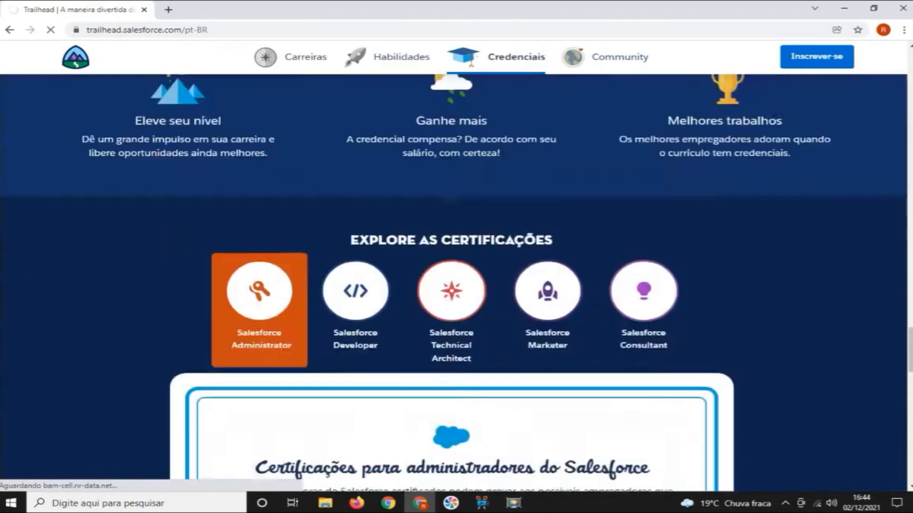
scroll(457, 283, "down", 20)
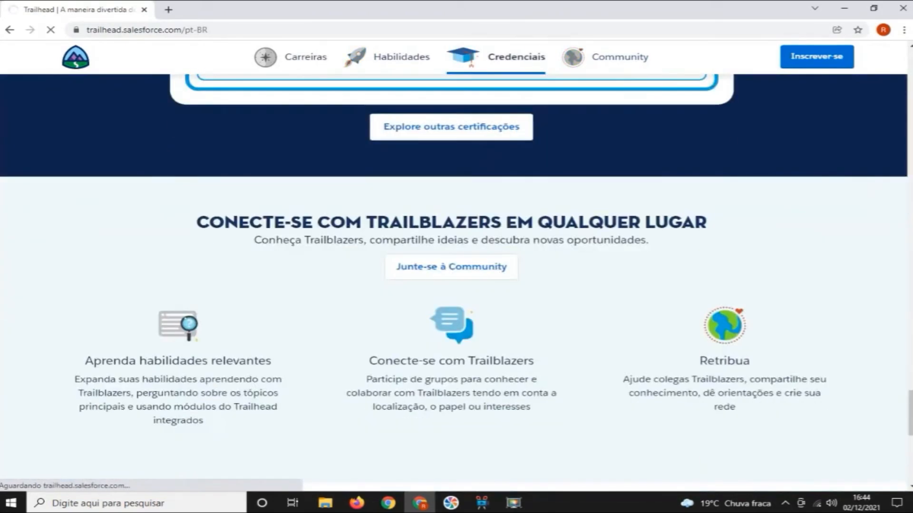
scroll(456, 283, "down", 3)
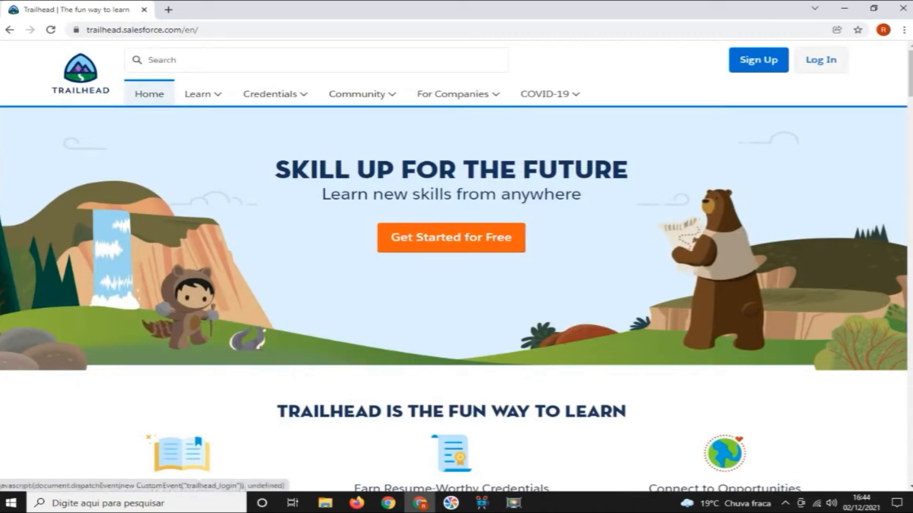
Log in to Trailhead with LinkedIn, entering the account password
left_click(820, 60)
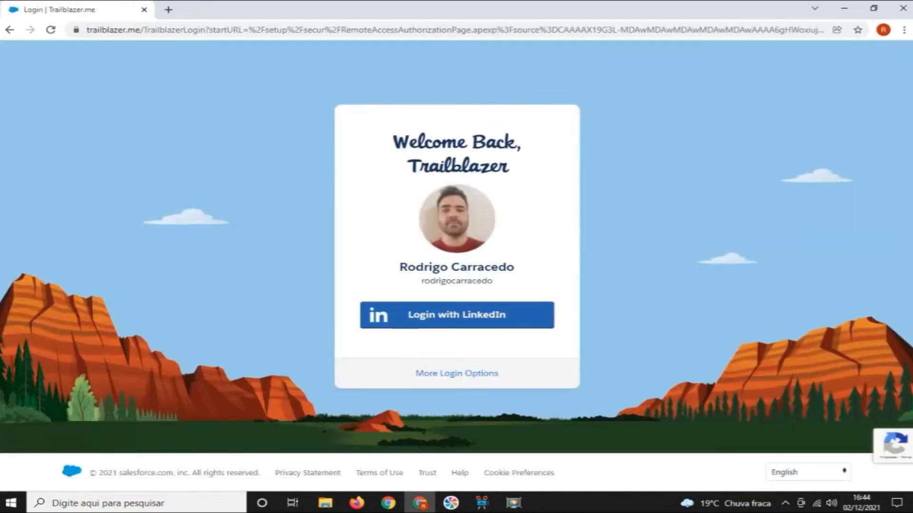
left_click(457, 315)
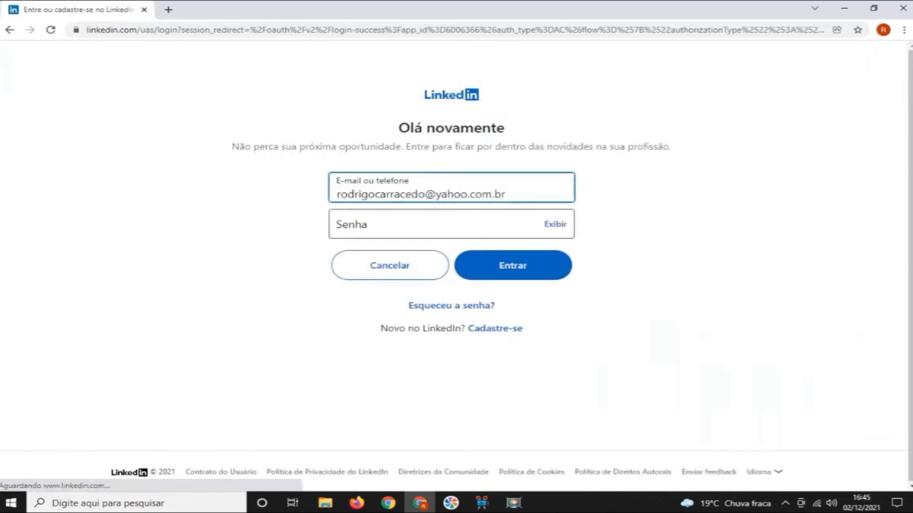
left_click(428, 224)
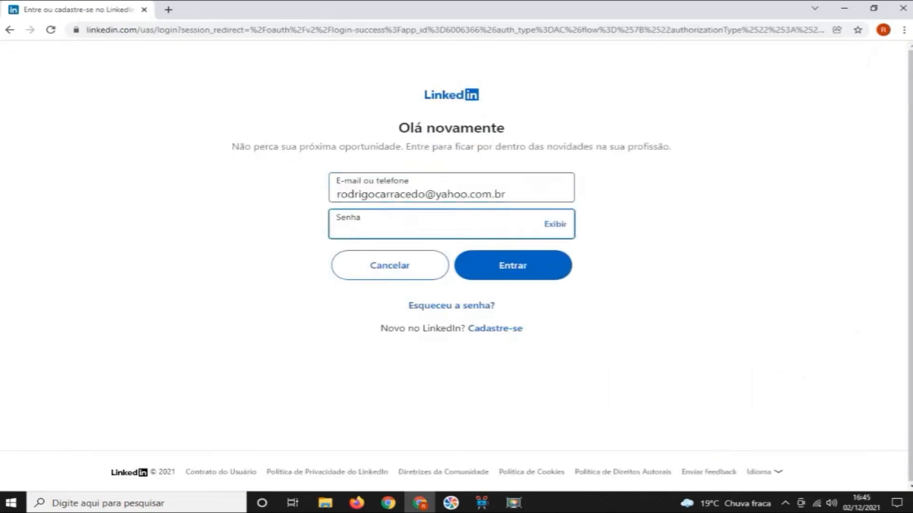
type("••••••••••••••••")
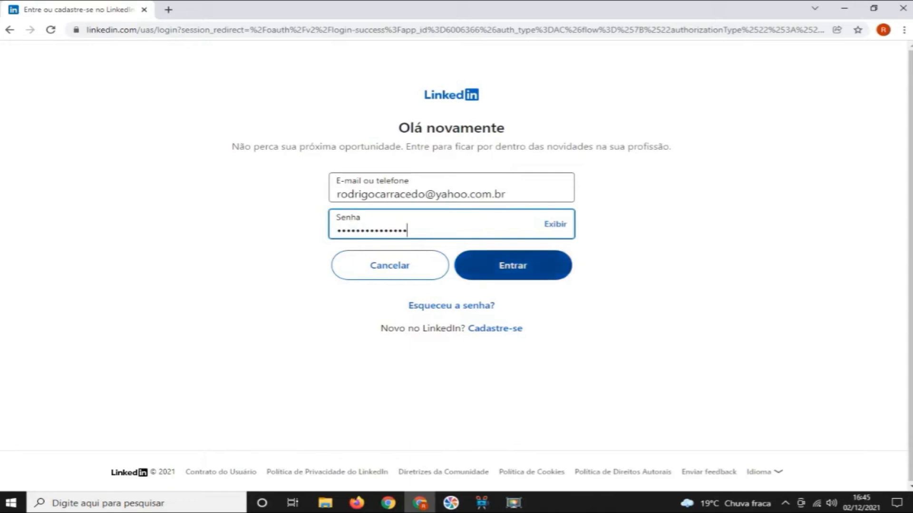
key("Return")
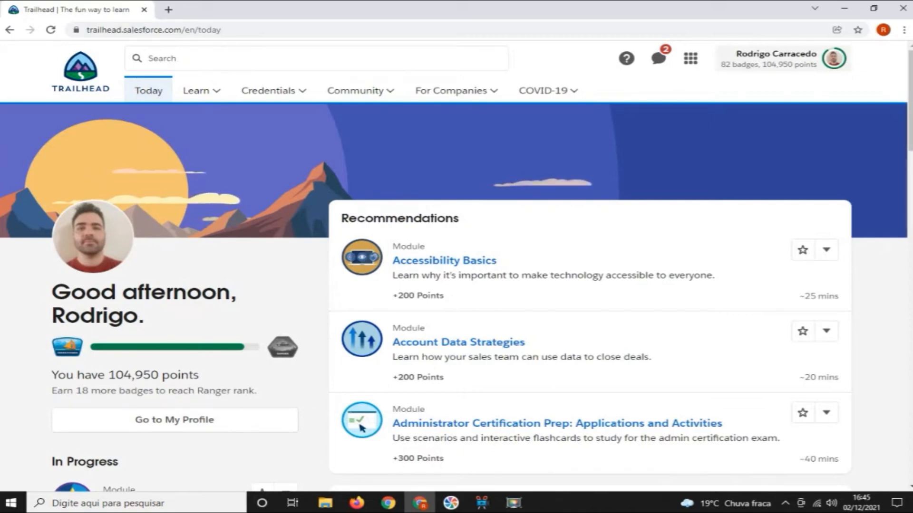
Open the account's Hands-On Orgs page and disconnect the Security Specialist playground
left_click(783, 59)
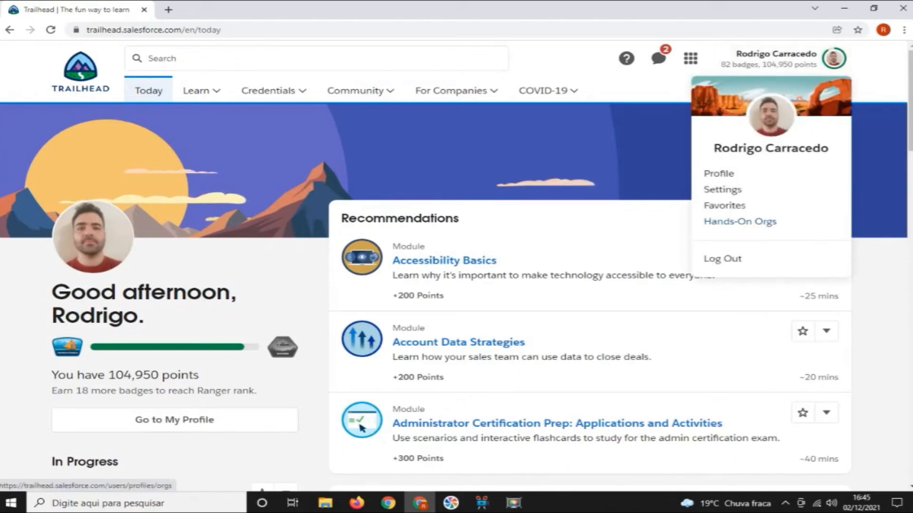
left_click(740, 221)
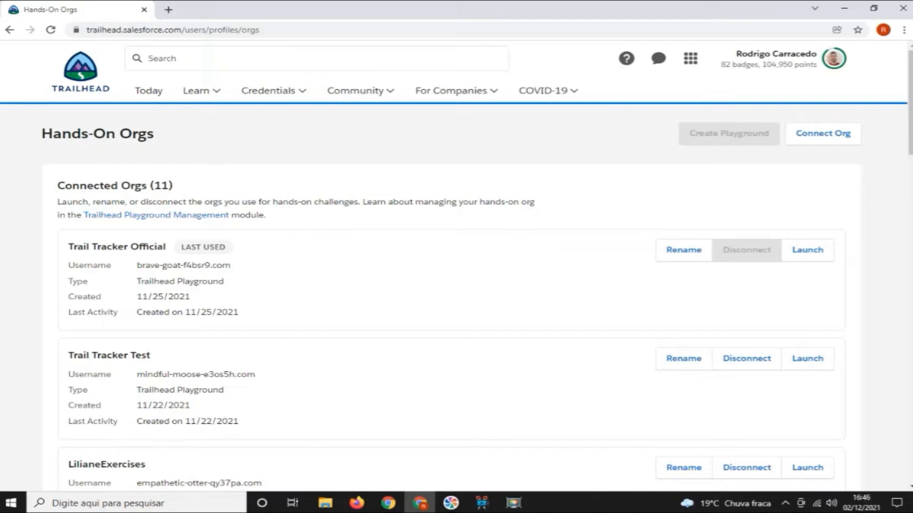
scroll(457, 266, "down", 20)
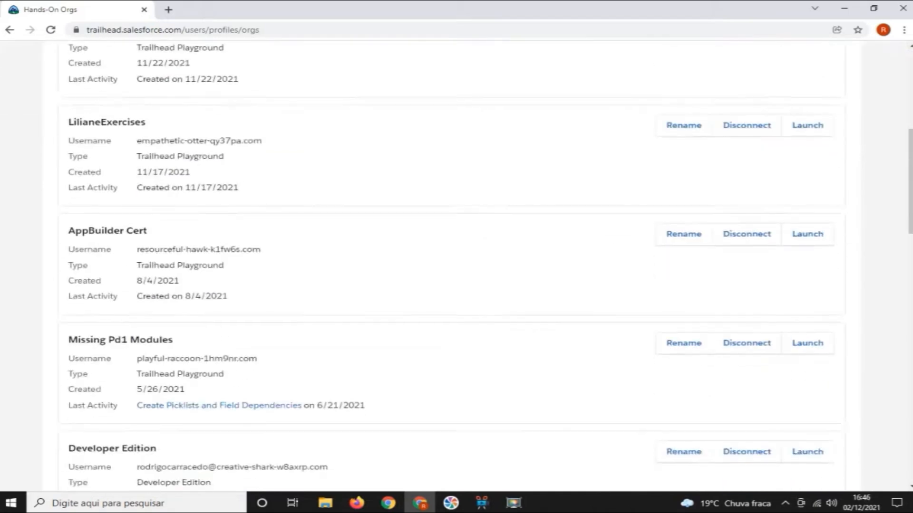
scroll(456, 266, "up", 2)
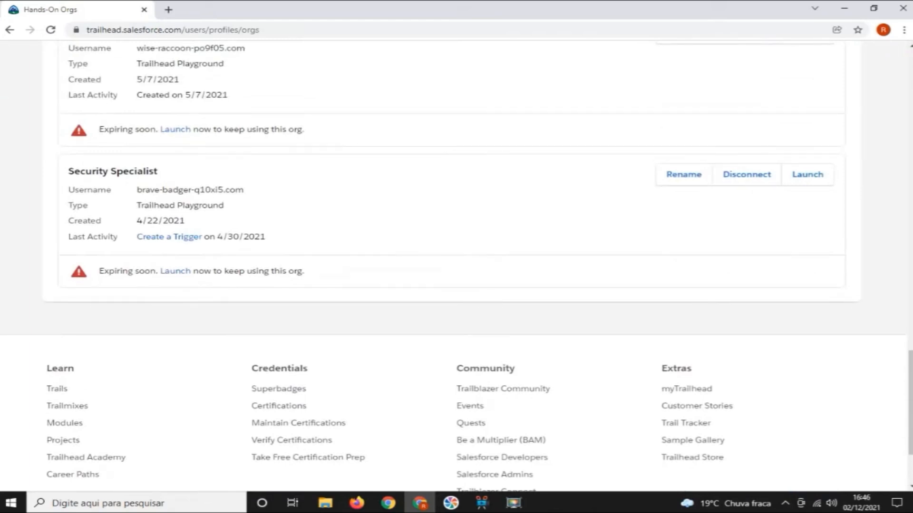
scroll(746, 174, "up", 1)
scroll(747, 174, "down", 1)
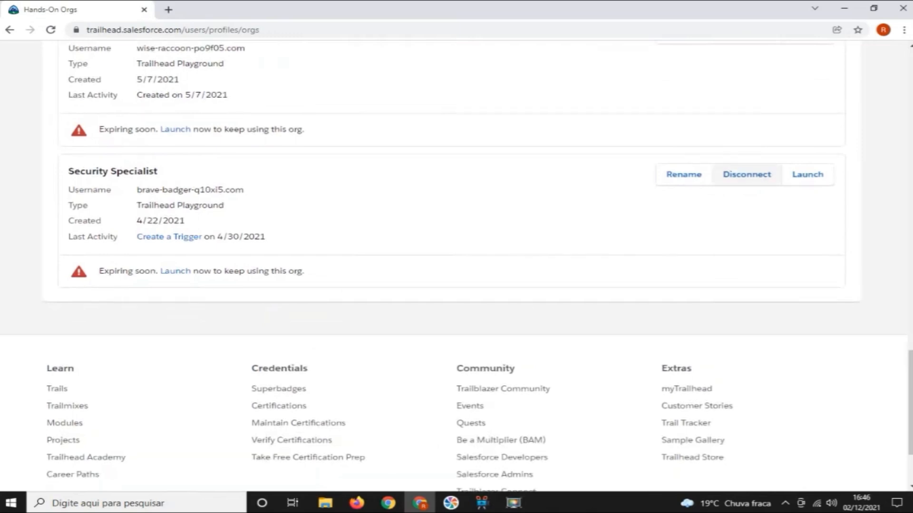
left_click(746, 174)
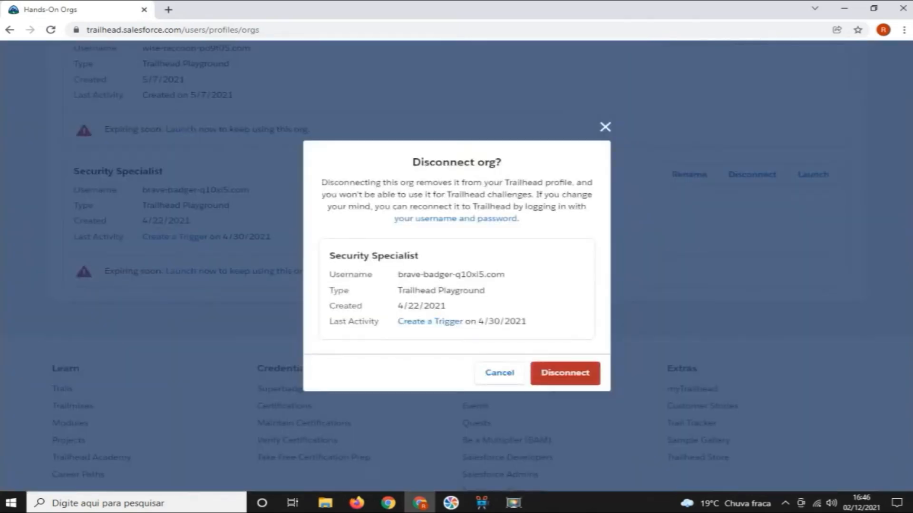
left_click(565, 373)
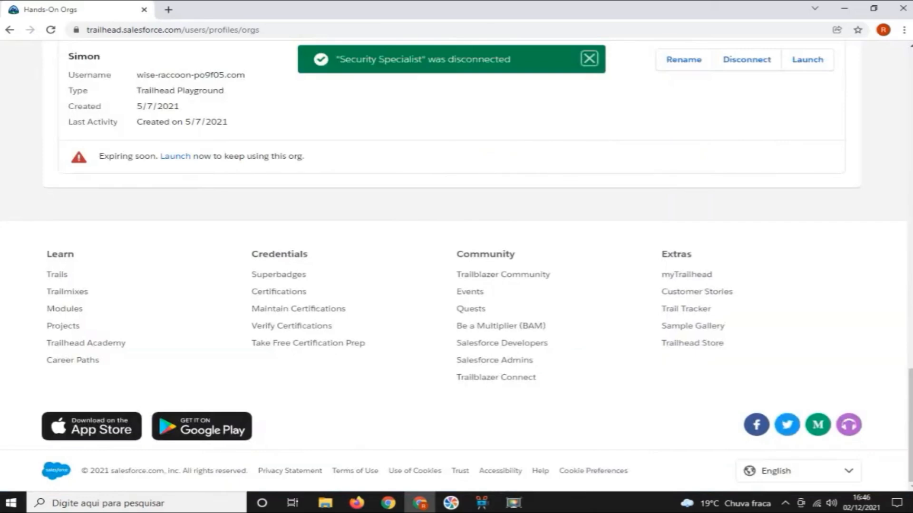
Create a new Trailhead playground named "Trail Tracker Tutorial"
scroll(684, 285, "up", 5)
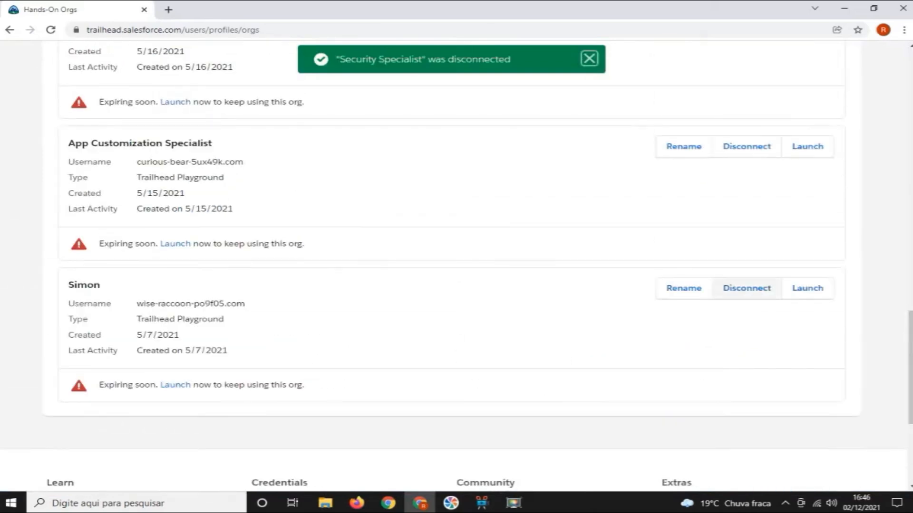
scroll(456, 266, "up", 15)
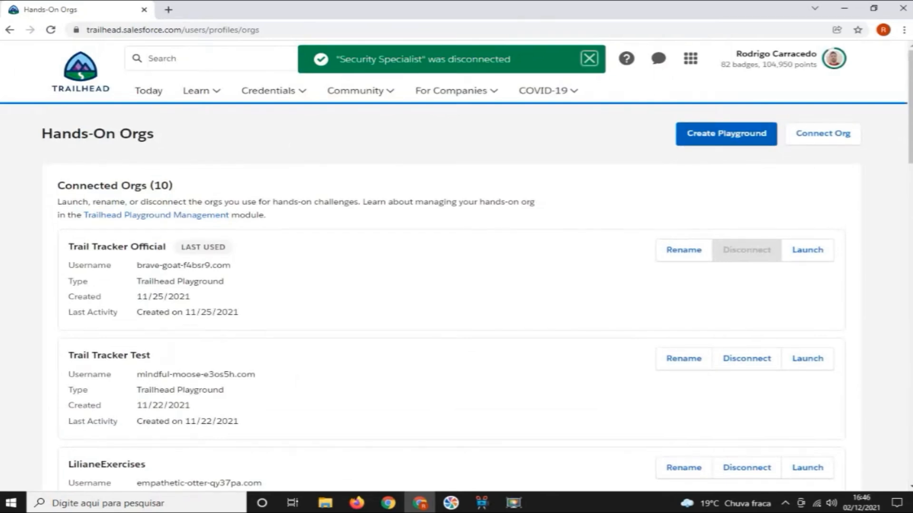
left_click(726, 133)
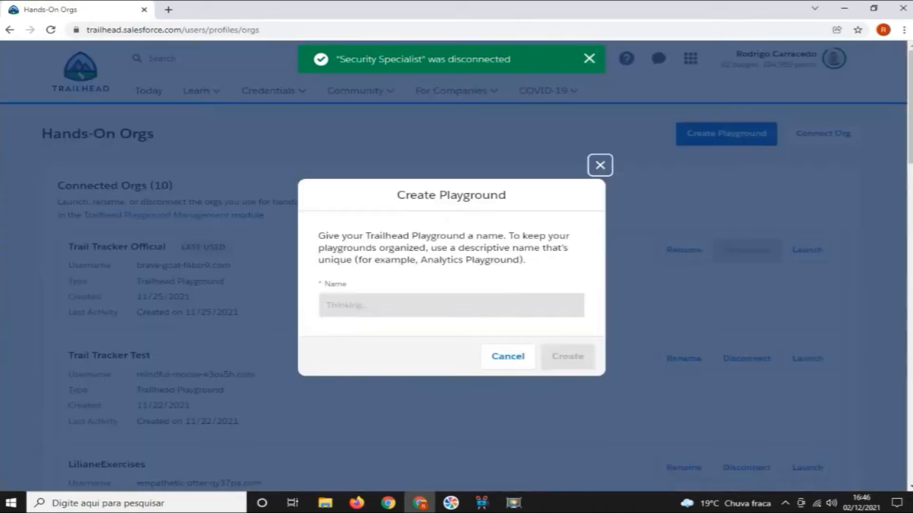
left_click_drag(425, 306, 326, 305)
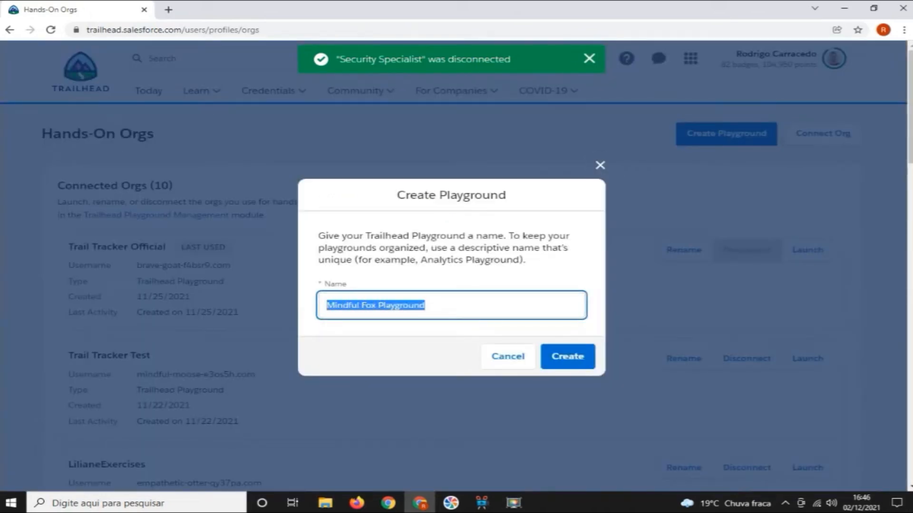
type("Trail")
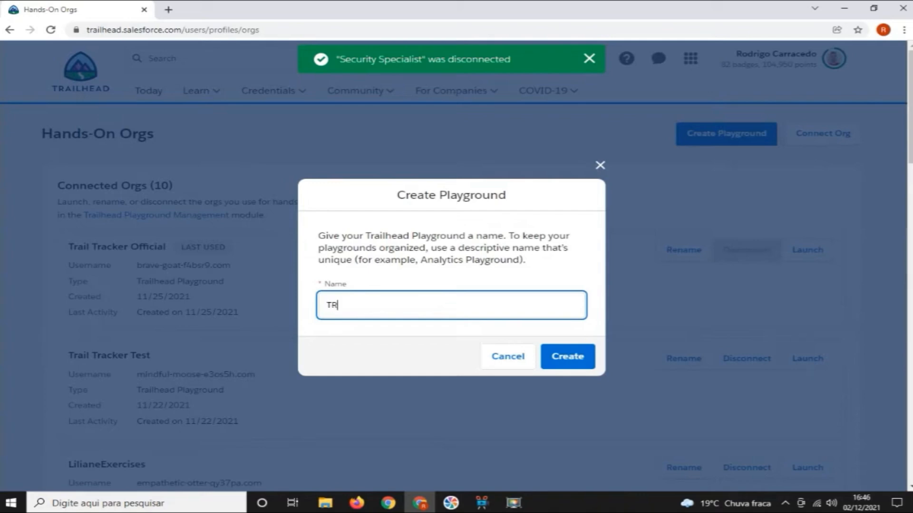
type(" TRacker")
key("BackSpace")
key("BackSpace")
key("BackSpace")
key("BackSpace")
key("BackSpace")
key("BackSpace")
type("racker Tutorial")
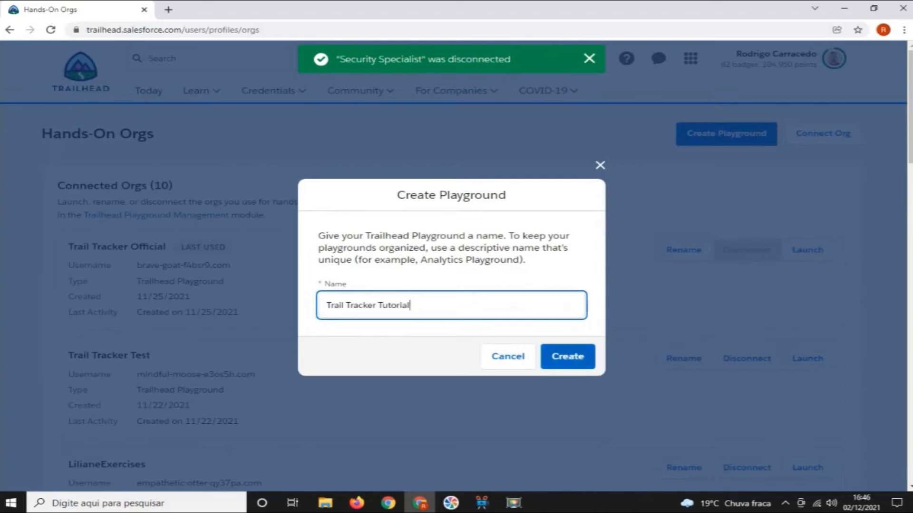
key("Return")
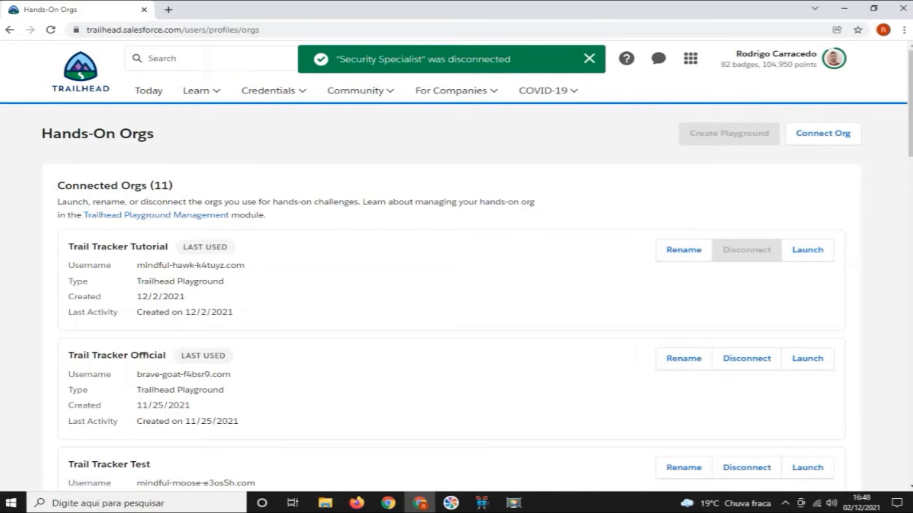
Launch the Trail Tracker Tutorial playground and dismiss the Go Mobile and Learning Paths pop-ups
left_click_drag(78, 246, 169, 246)
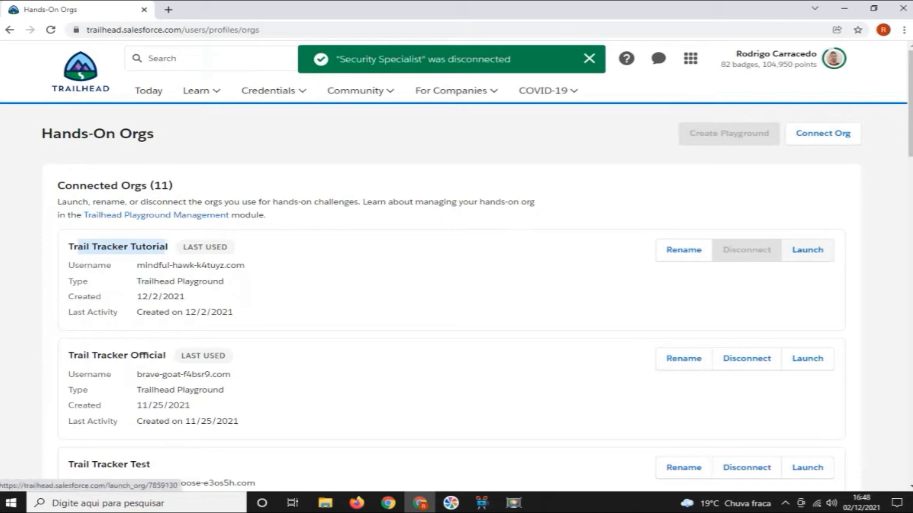
left_click(807, 250)
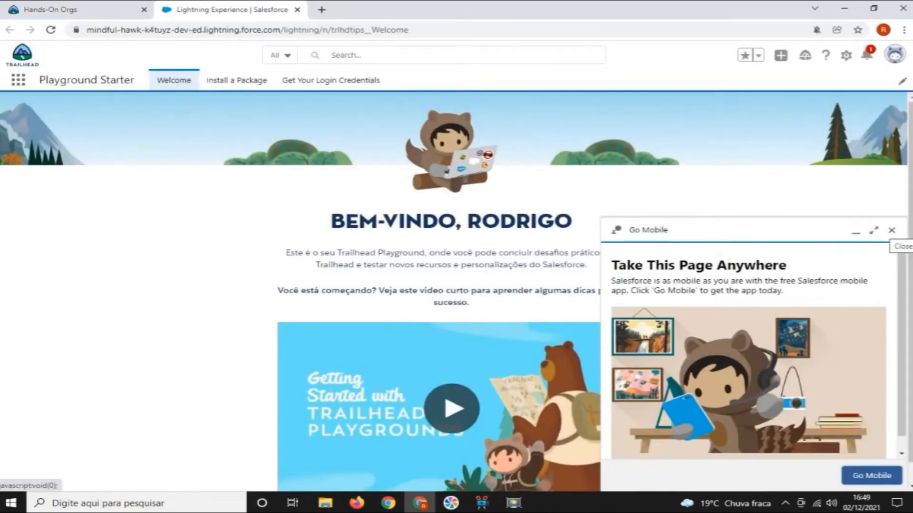
left_click(891, 230)
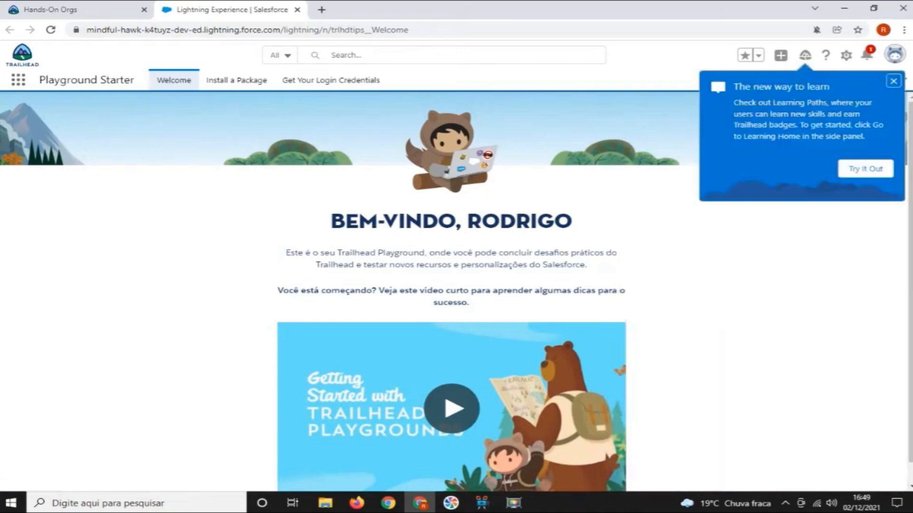
key("Escape")
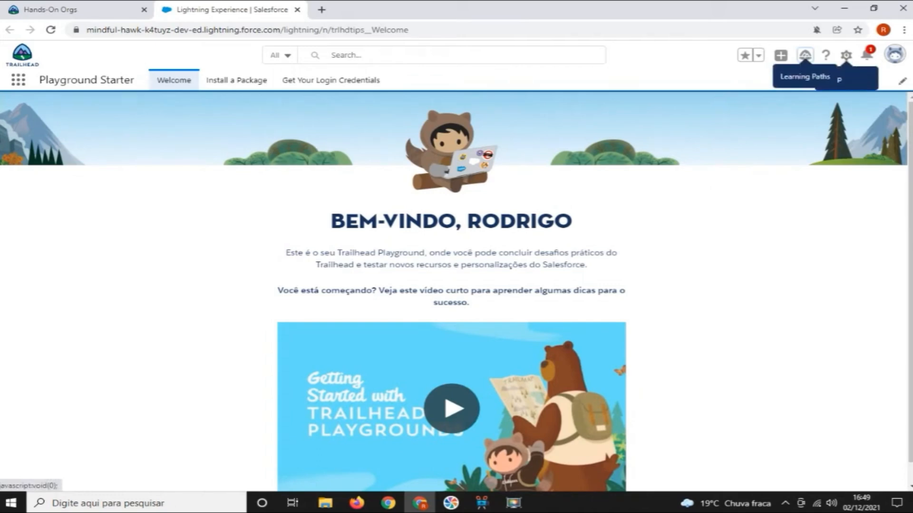
Open Setup for the current app and close the Prompt & Walkthrough Tips window
left_click(846, 55)
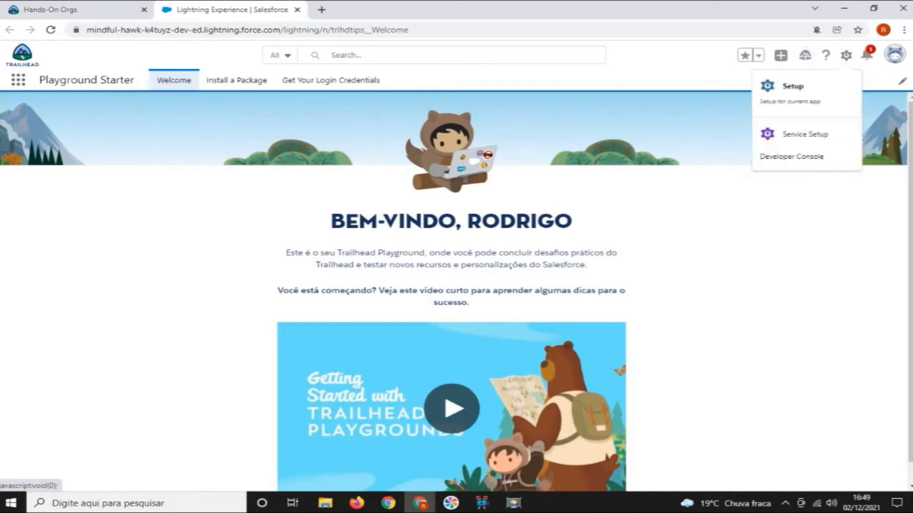
left_click(808, 95)
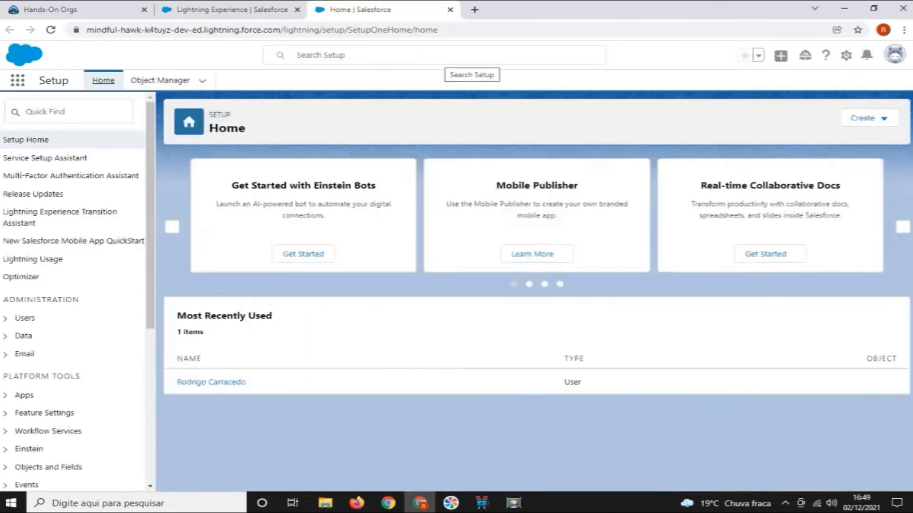
left_click(177, 94)
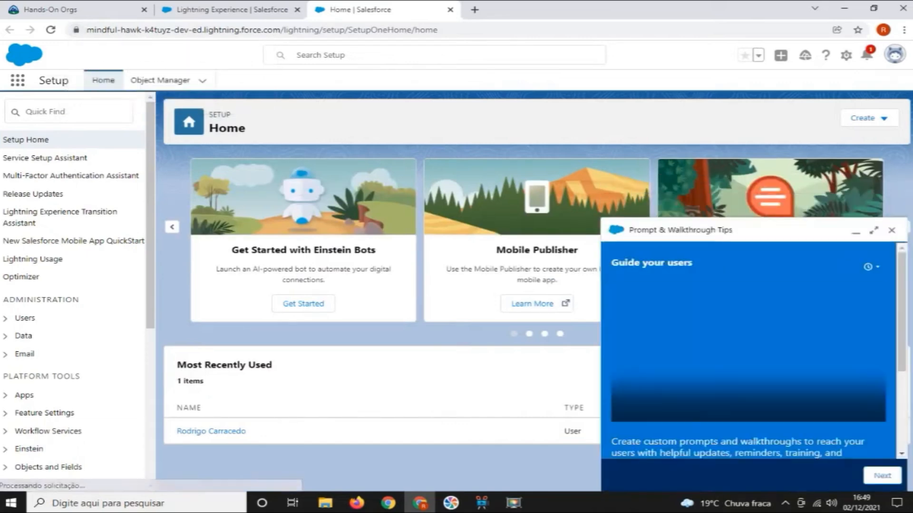
left_click(891, 230)
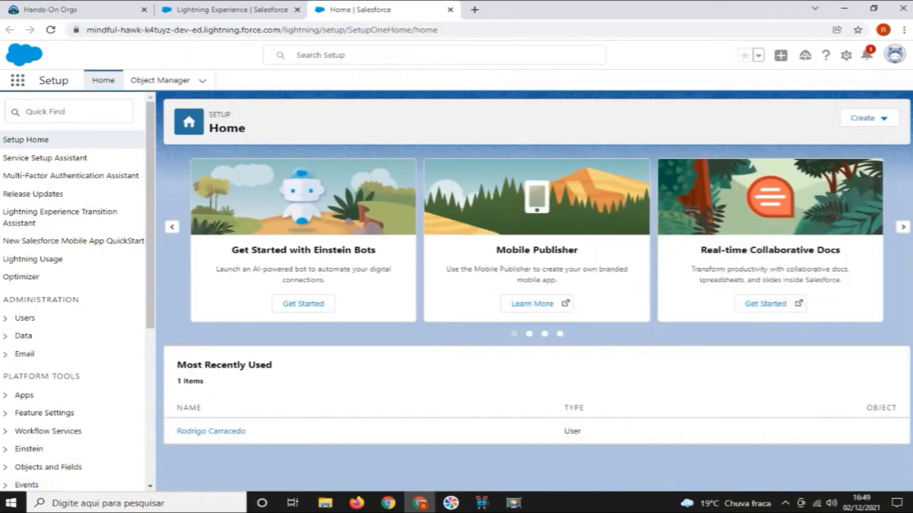
Search Setup for "AppExchange" and open AppExchange Marketplace
left_click(435, 55)
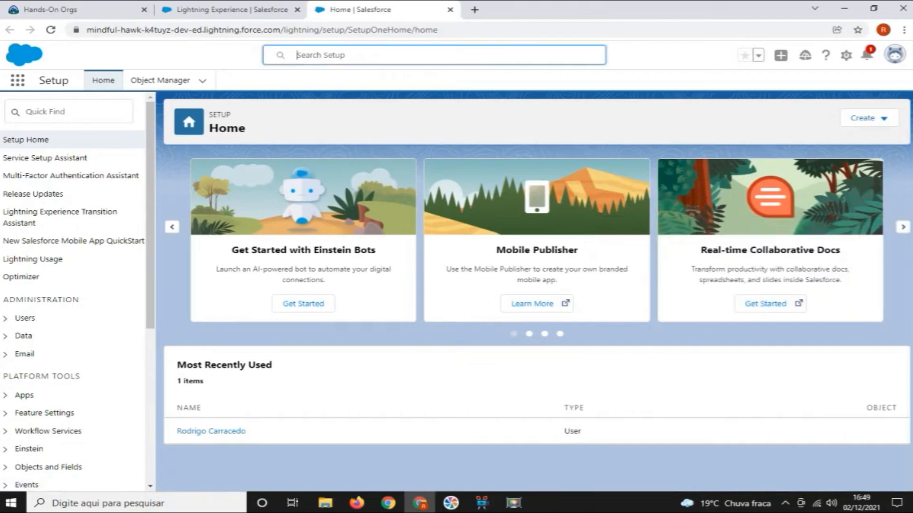
type("App")
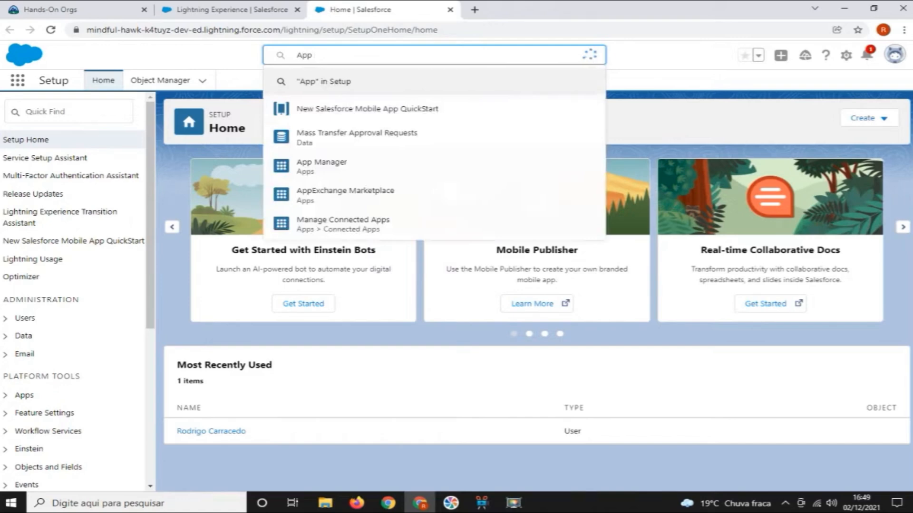
type("Exchange")
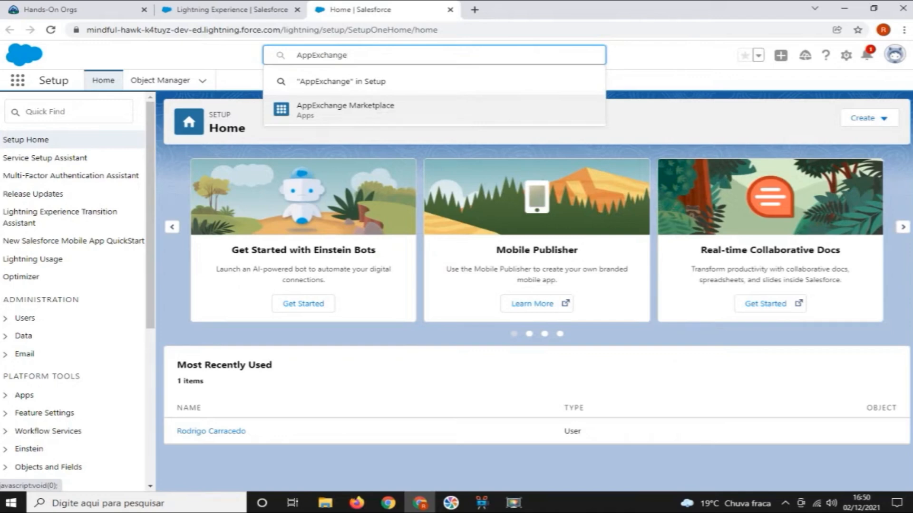
key("Return")
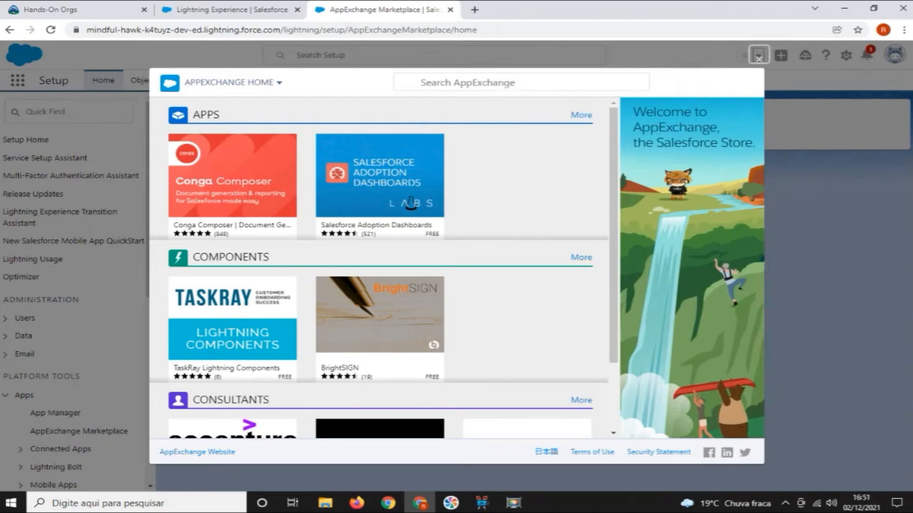
Search AppExchange for "Trail Tracker" and open the "Trail Tracker - by Trailhead" listing
left_click(467, 83)
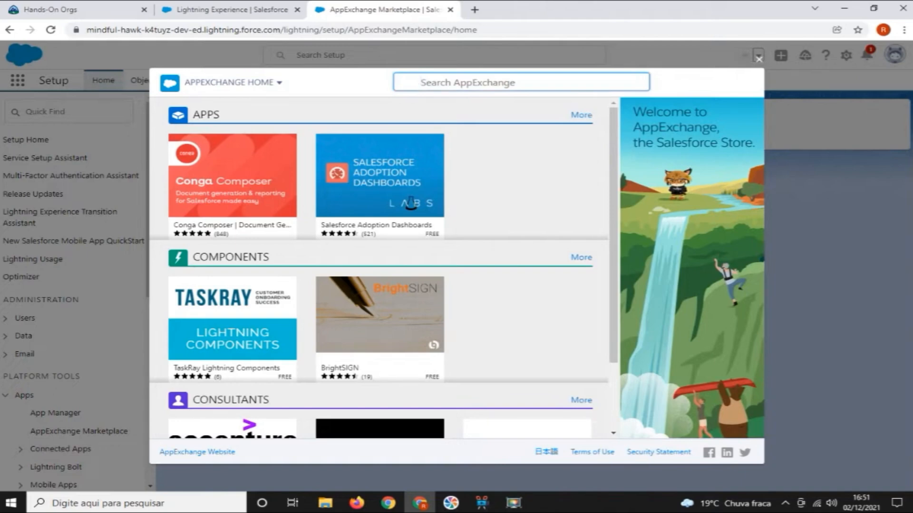
type("Trail T")
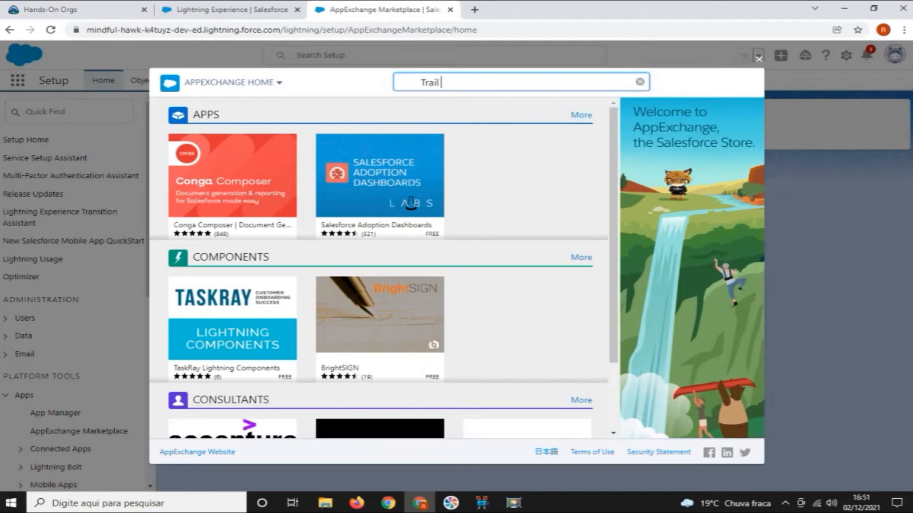
type("racker")
left_click(514, 503)
key("Return")
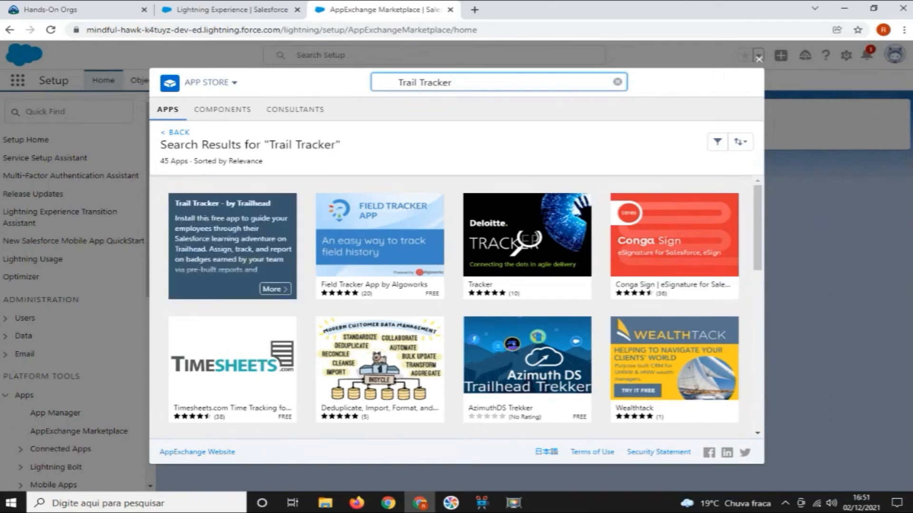
key("Return")
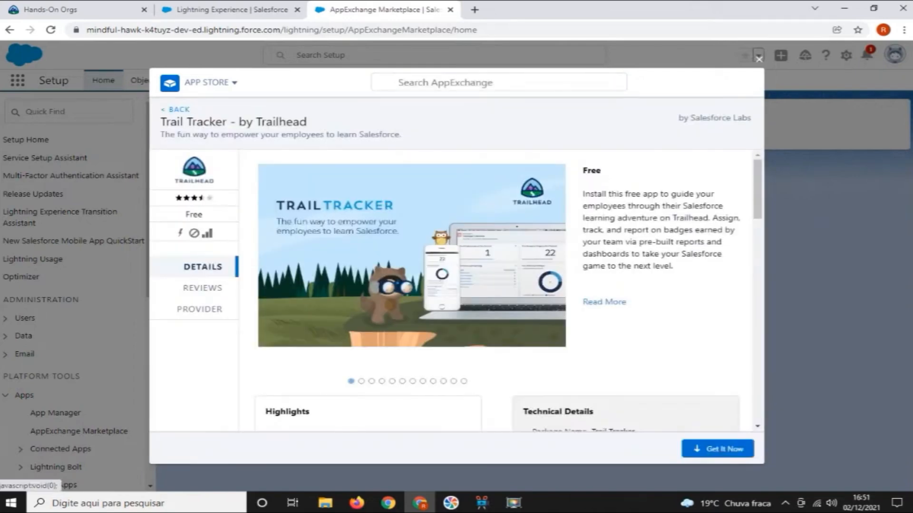
Review the Trail Tracker listing details, request the app, and log in to AppExchange by allowing appx_api access
scroll(546, 253, "down", 3)
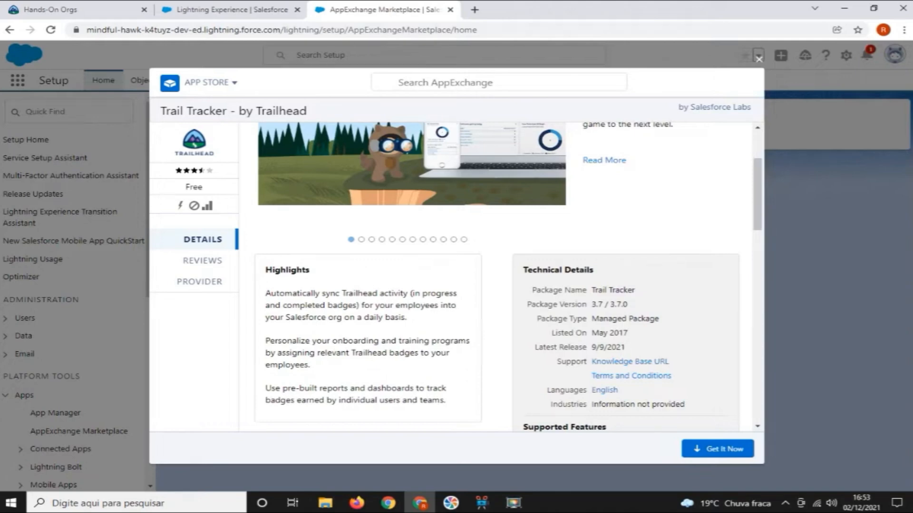
scroll(274, 255, "up", 3)
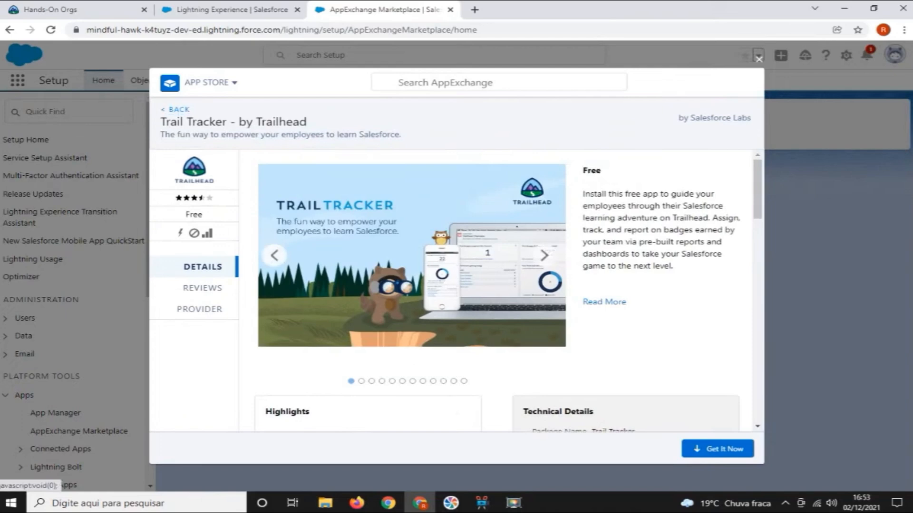
scroll(275, 256, "down", 4)
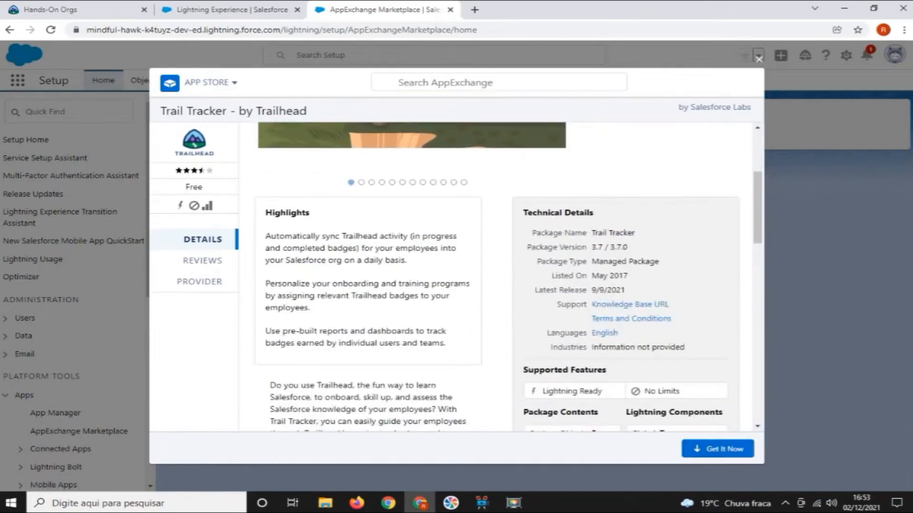
scroll(508, 276, "down", 3)
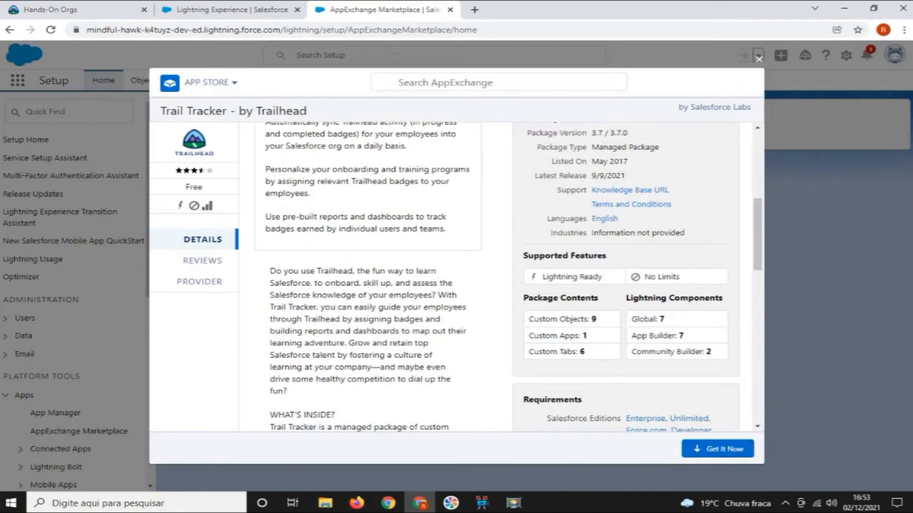
scroll(509, 276, "down", 1)
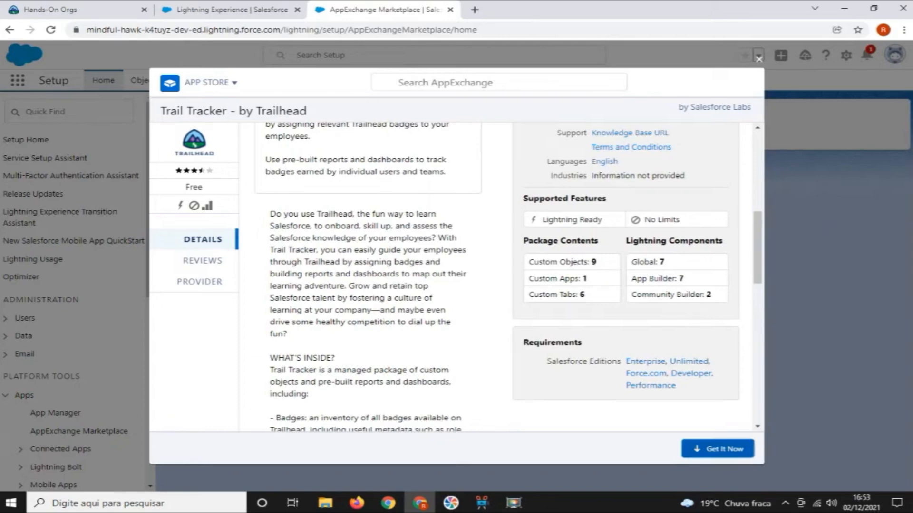
left_click(717, 449)
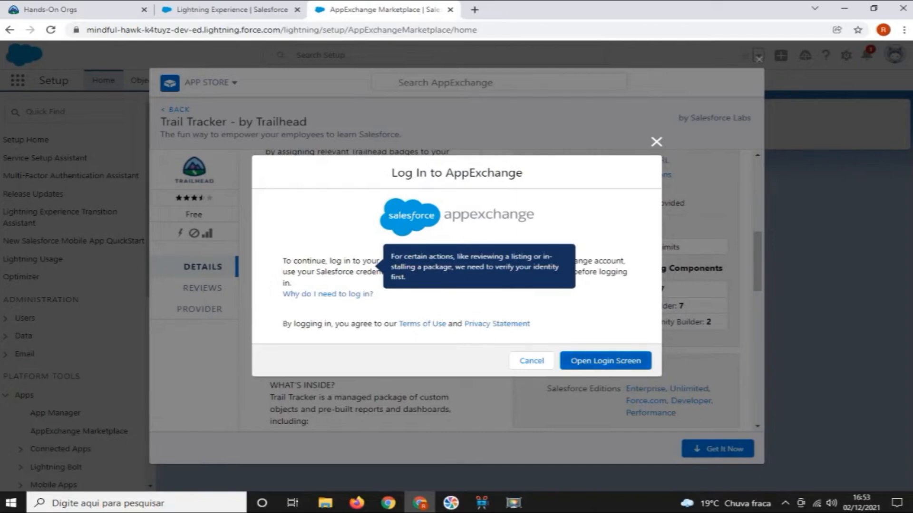
left_click(605, 361)
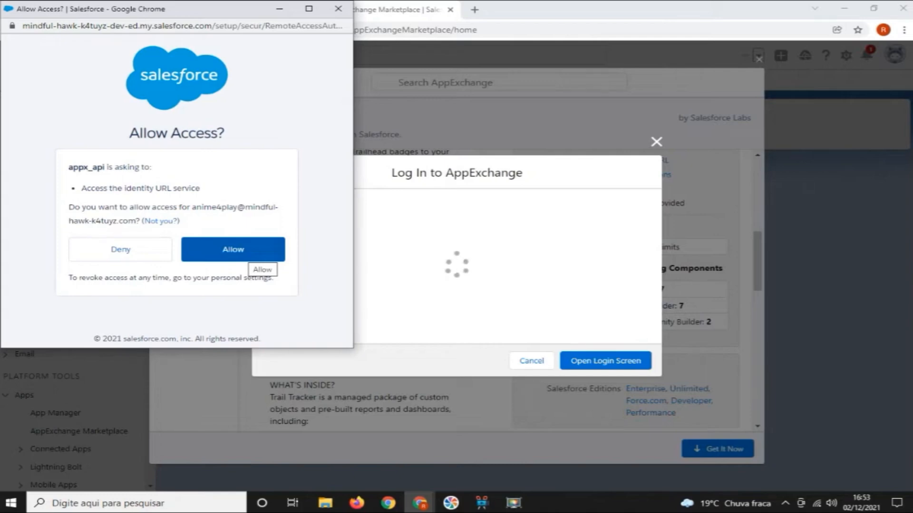
left_click(246, 252)
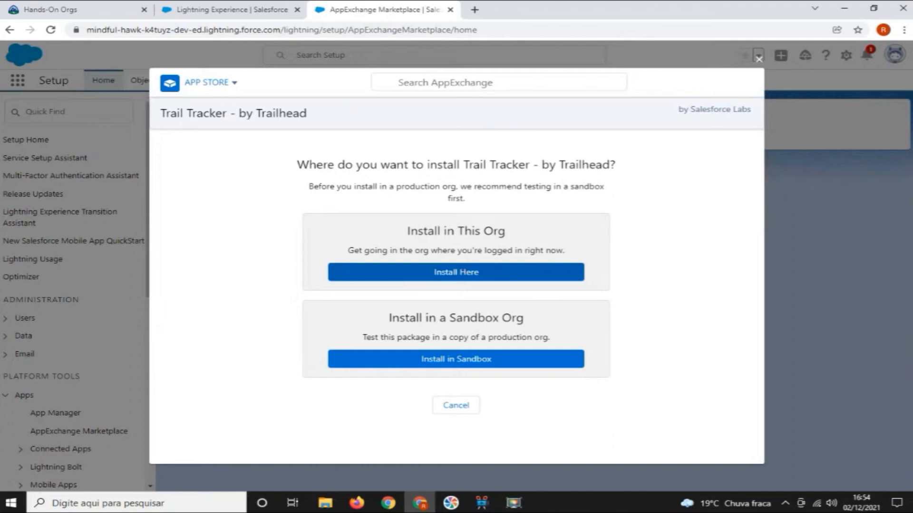
Choose to install Trail Tracker in this org, accept the terms and conditions, and confirm the installation details
left_click(456, 272)
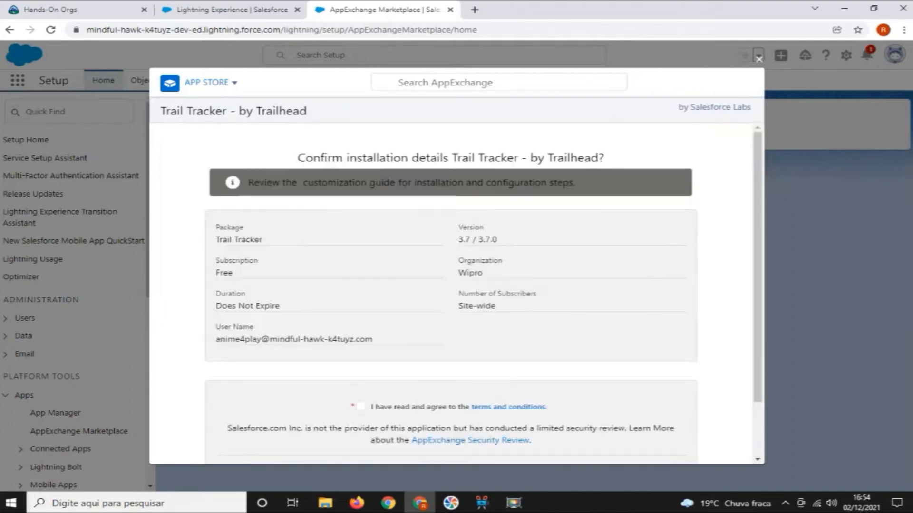
scroll(455, 285, "down", 2)
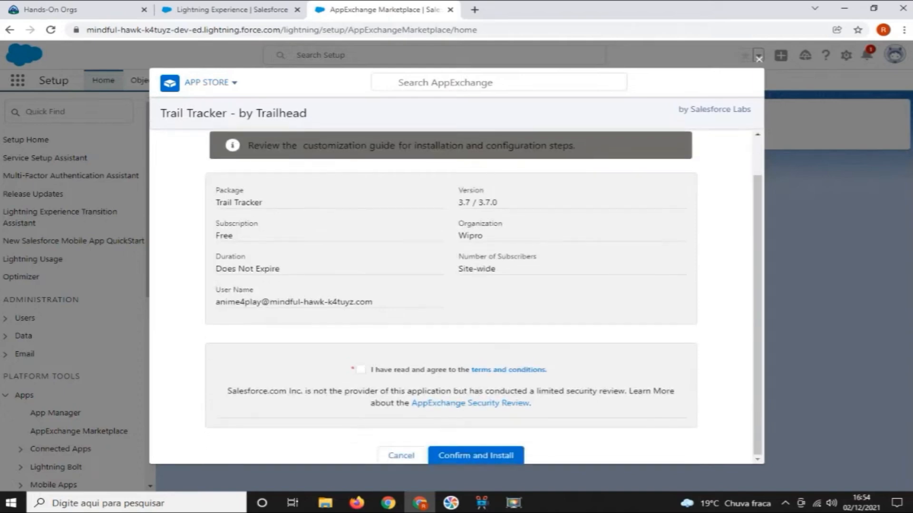
left_click(360, 369)
left_click(476, 455)
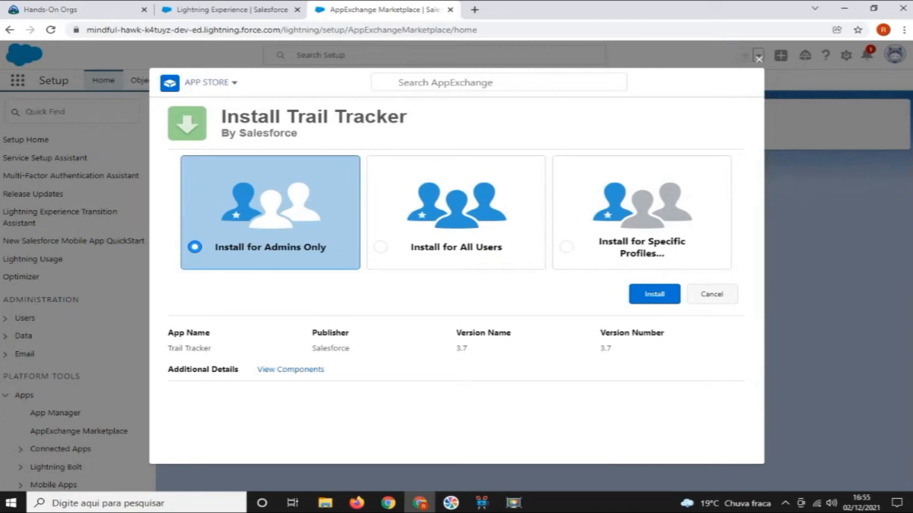
Install Trail Tracker for all users and grant access to the listed third-party websites
left_click(381, 247)
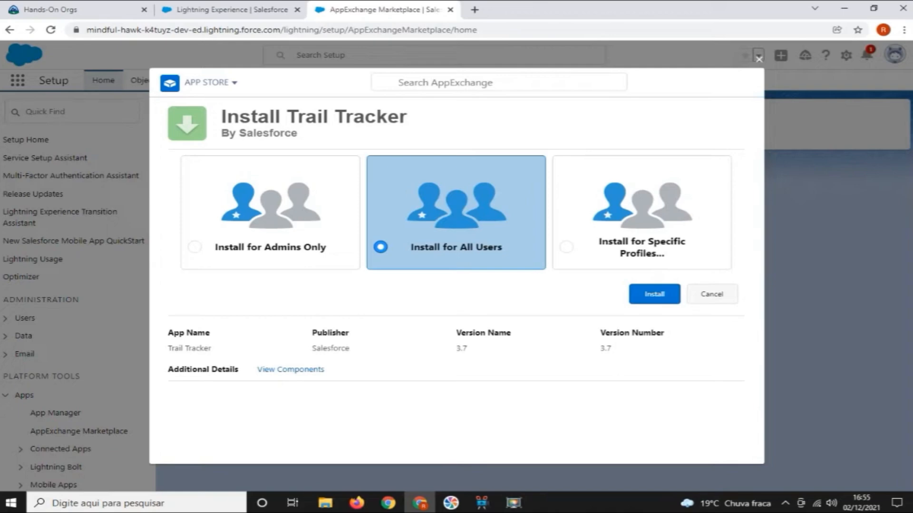
left_click(654, 295)
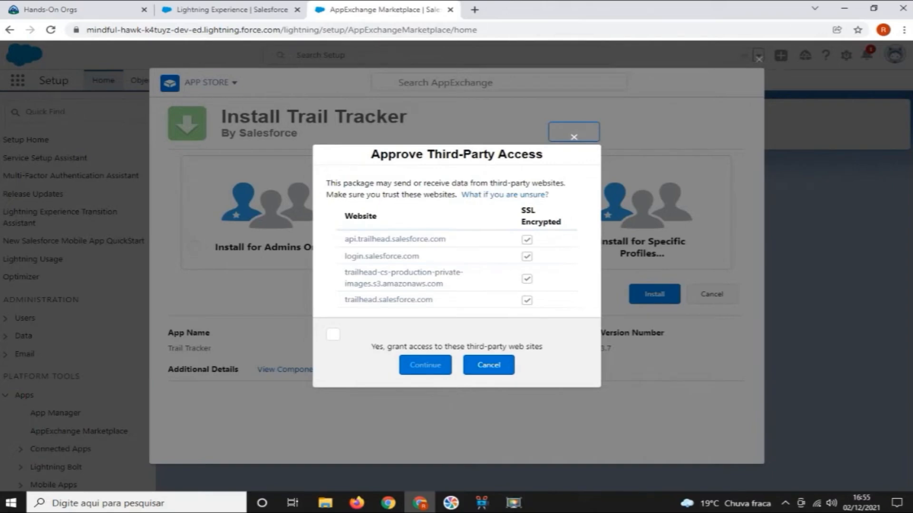
left_click(333, 335)
left_click(425, 365)
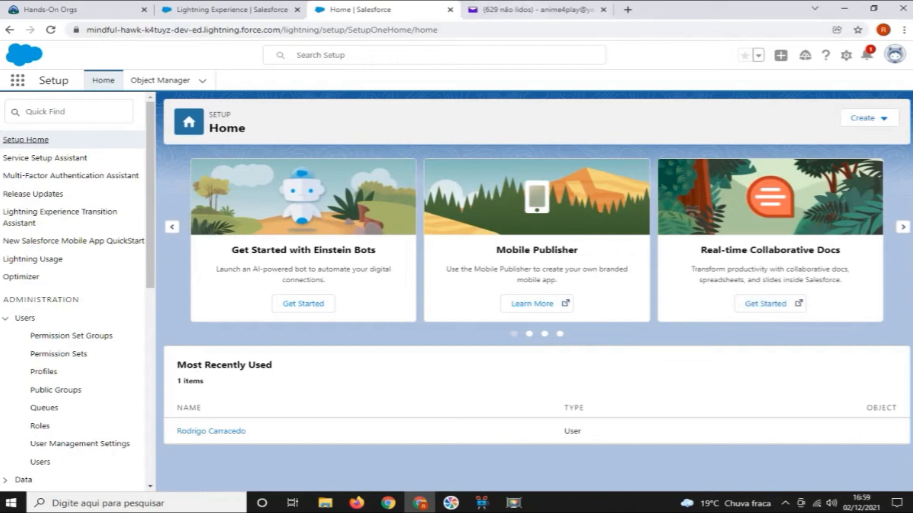
Check the Trail Tracker package installation message in Yahoo Mail, and return to Salesforce Setup to reload its home page
key("ctrl+Tab")
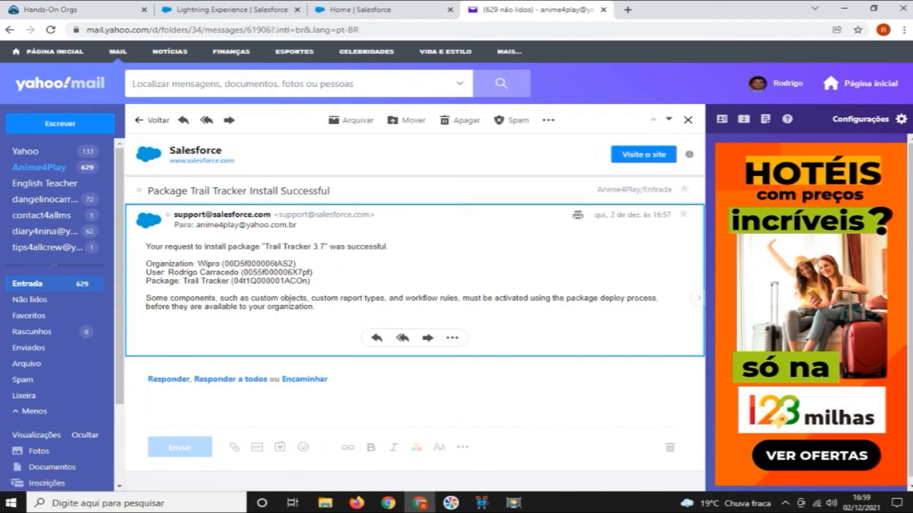
left_click(356, 9)
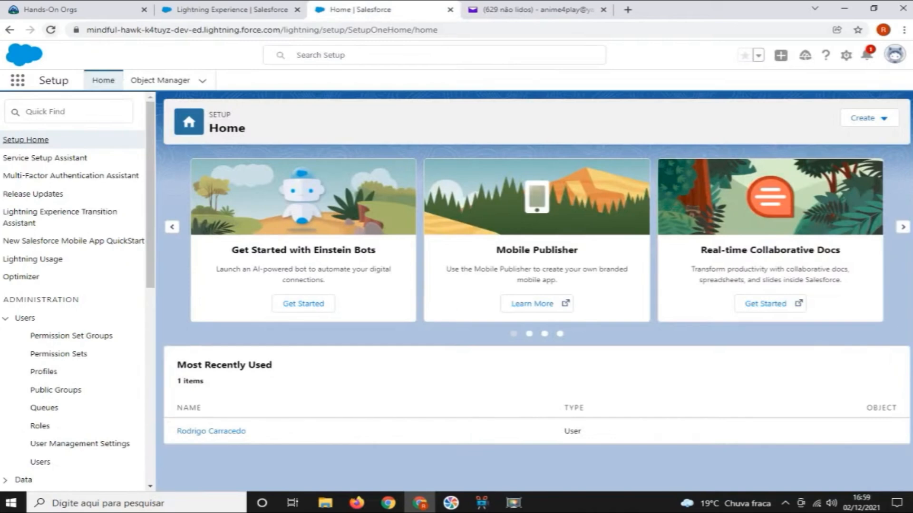
left_click(51, 30)
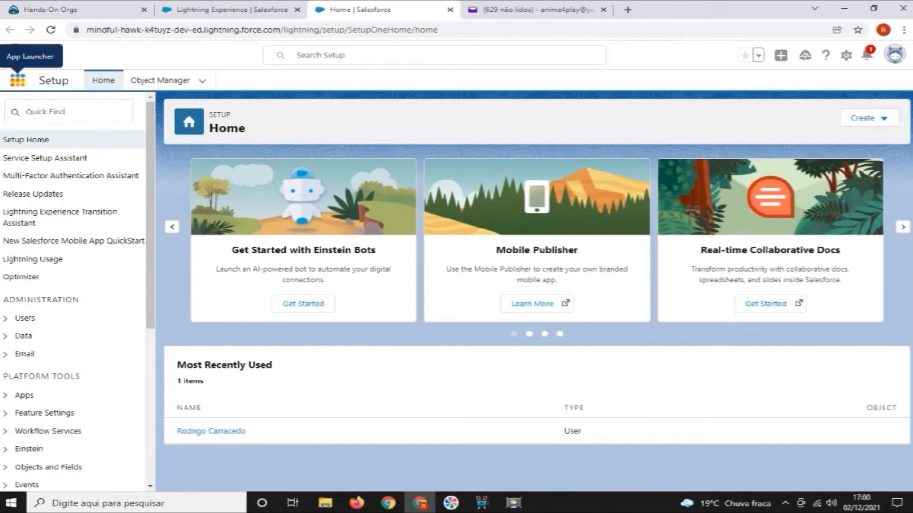
Find the Trail Tracker app by searching for "tra", launch it, and open its Trailhead Setup page
left_click(17, 80)
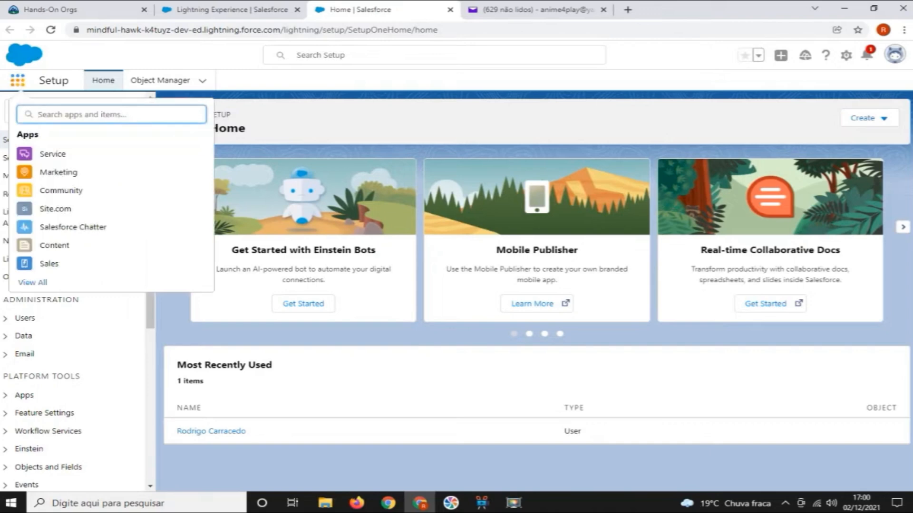
type("tra")
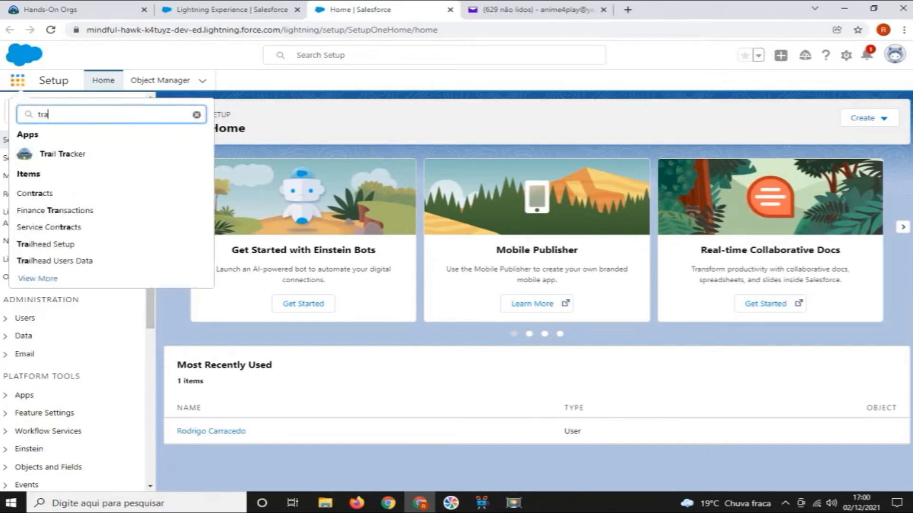
left_click(62, 154)
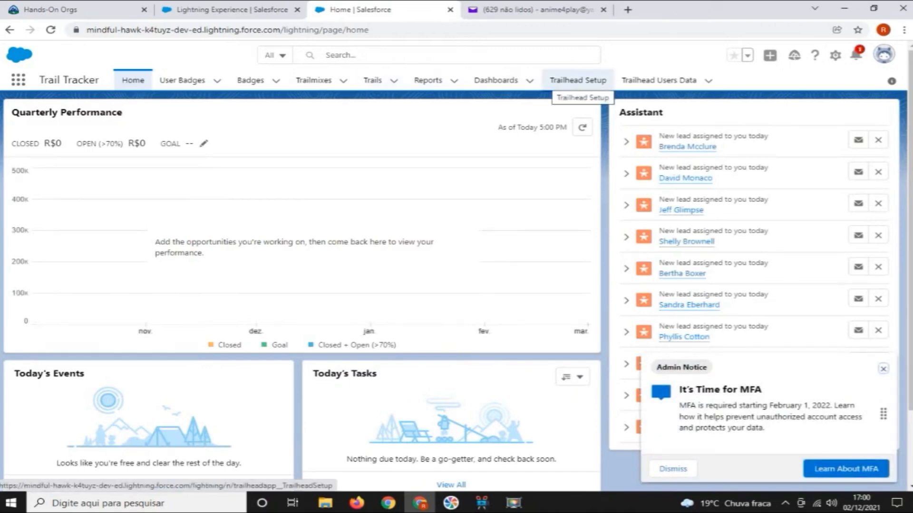
left_click(578, 81)
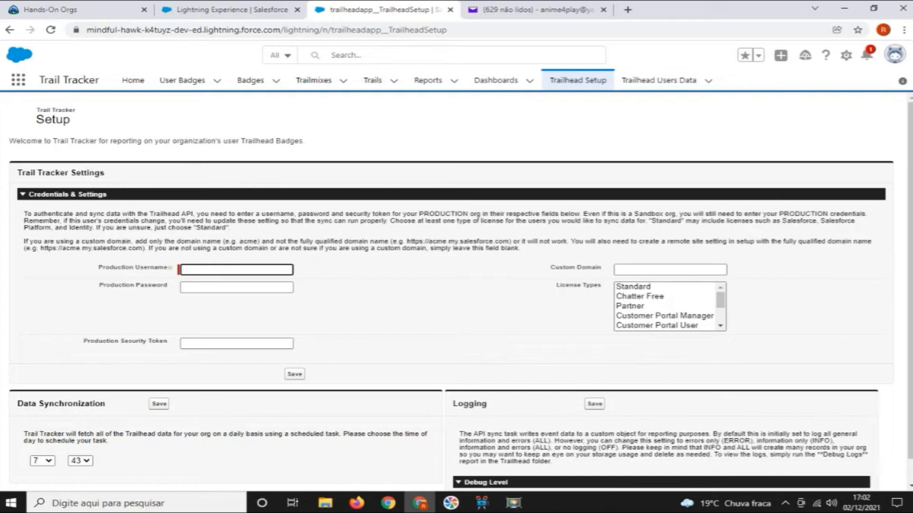
Examine the org's web address to identify its domain name portion for the Custom Domain setting
left_click(87, 29)
left_click_drag(87, 30, 202, 30)
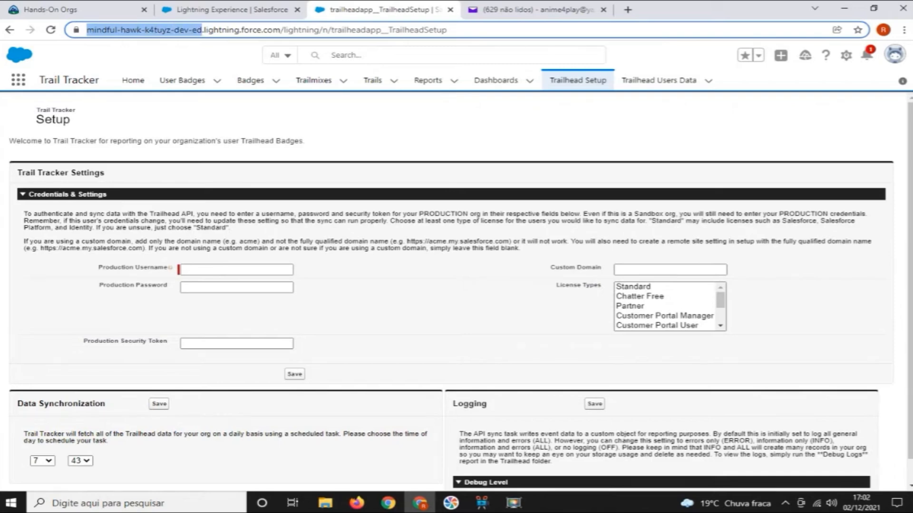
left_click_drag(202, 30, 170, 30)
left_click_drag(170, 30, 171, 30)
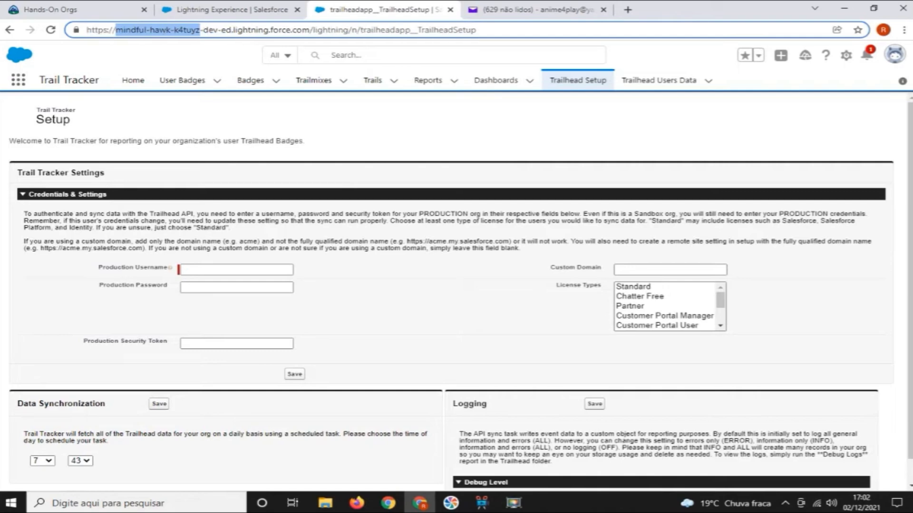
left_click(184, 30)
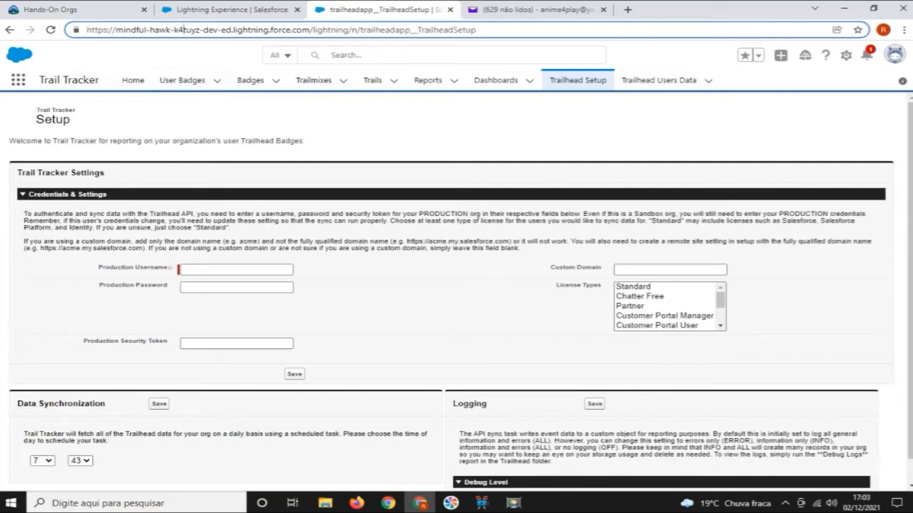
left_click_drag(203, 30, 248, 29)
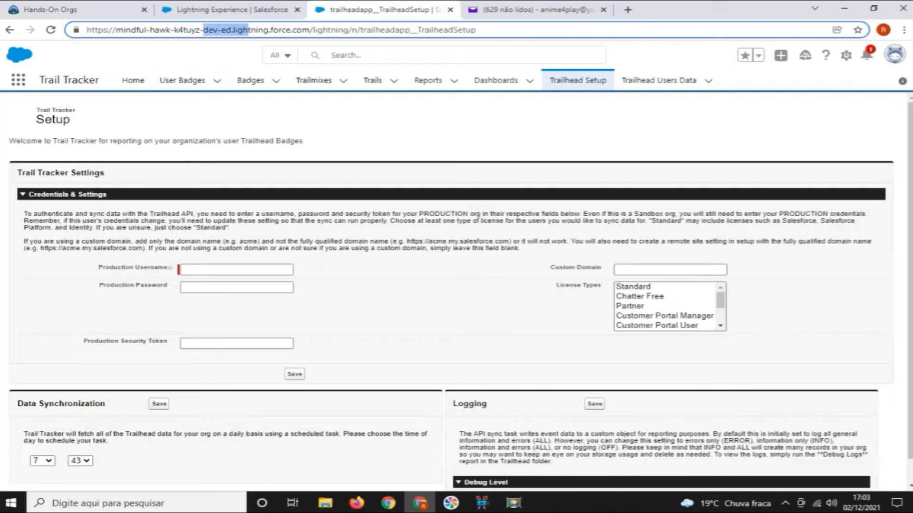
left_click(248, 30)
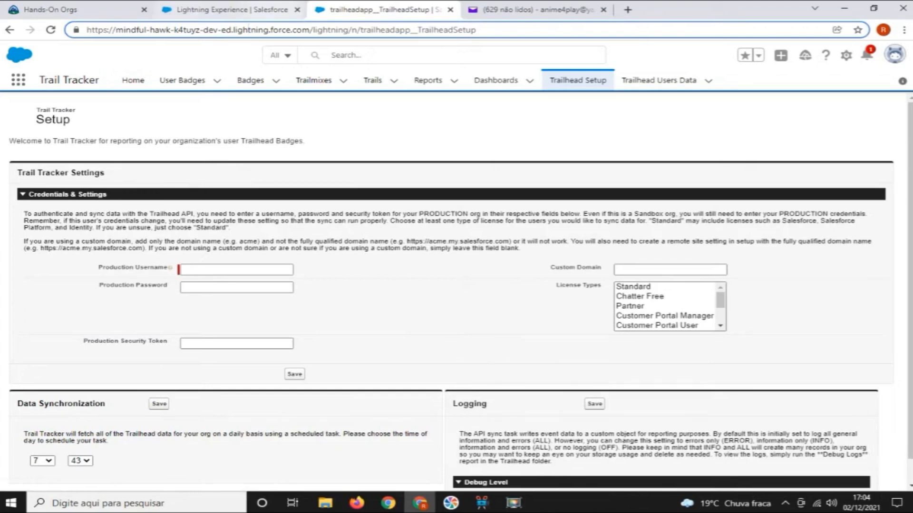
Open Salesforce Setup from the playground's welcome page and find the Profiles page by searching for "profile"
left_click(243, 9)
left_click(845, 55)
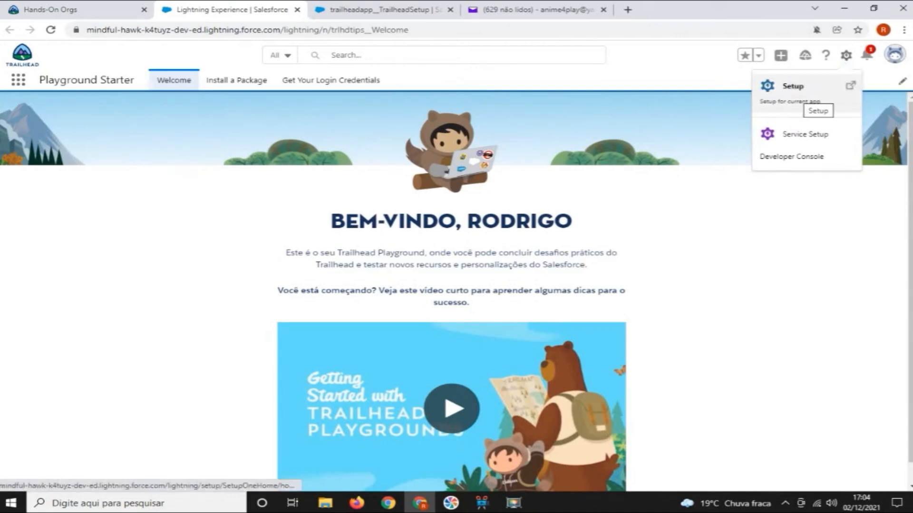
left_click(803, 95)
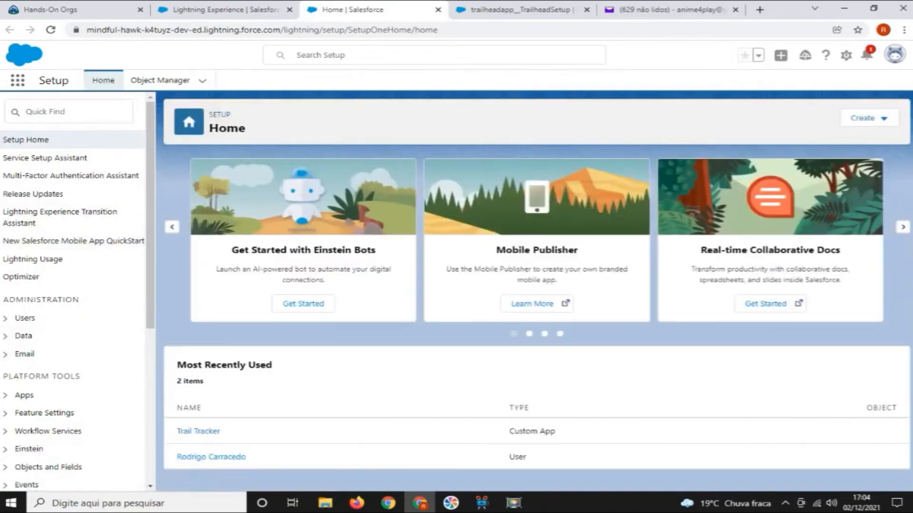
type("profile")
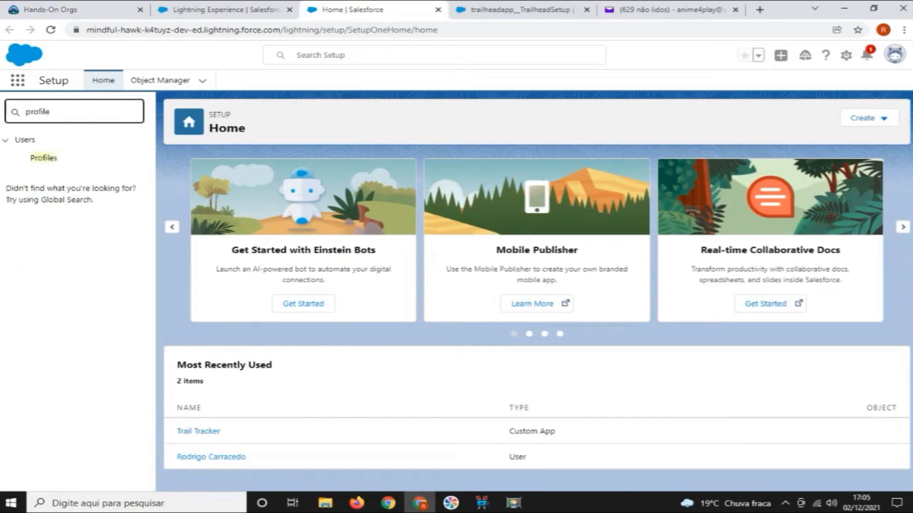
left_click(43, 158)
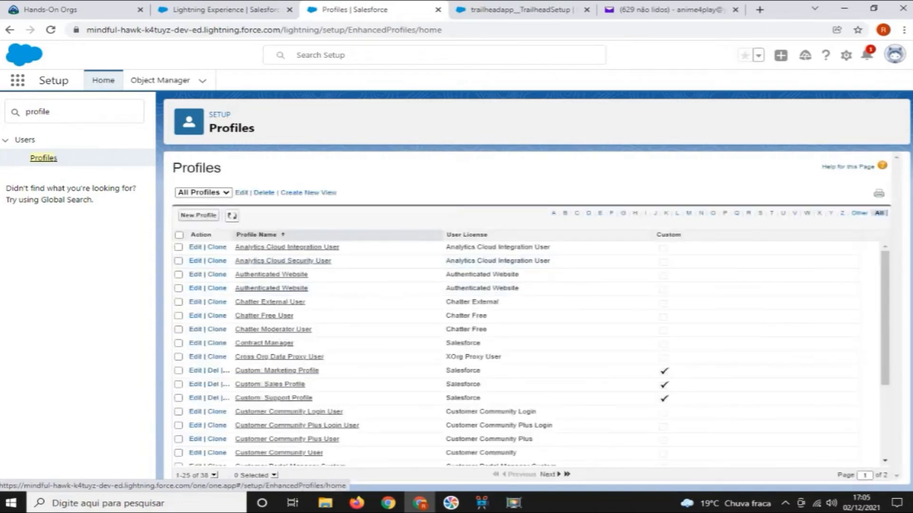
Filter the profile list to names starting with S and open the Standard User profile
left_click(760, 213)
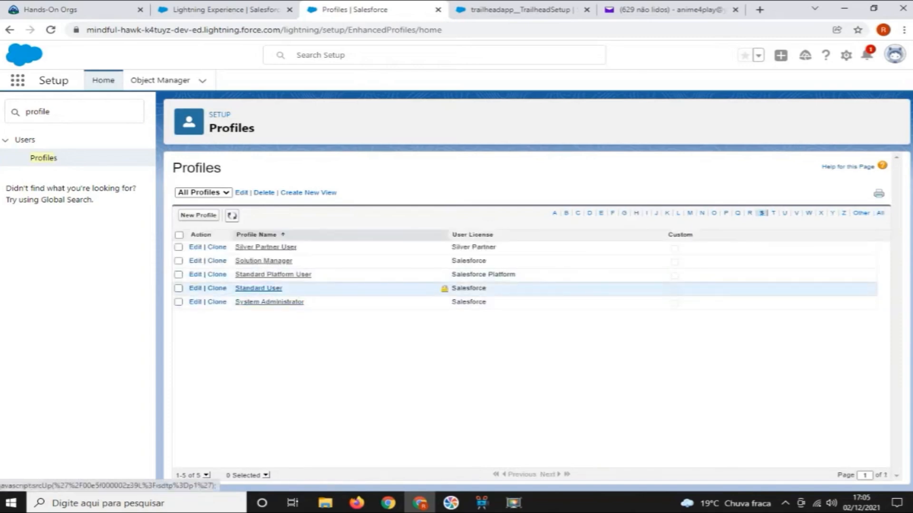
left_click(258, 288)
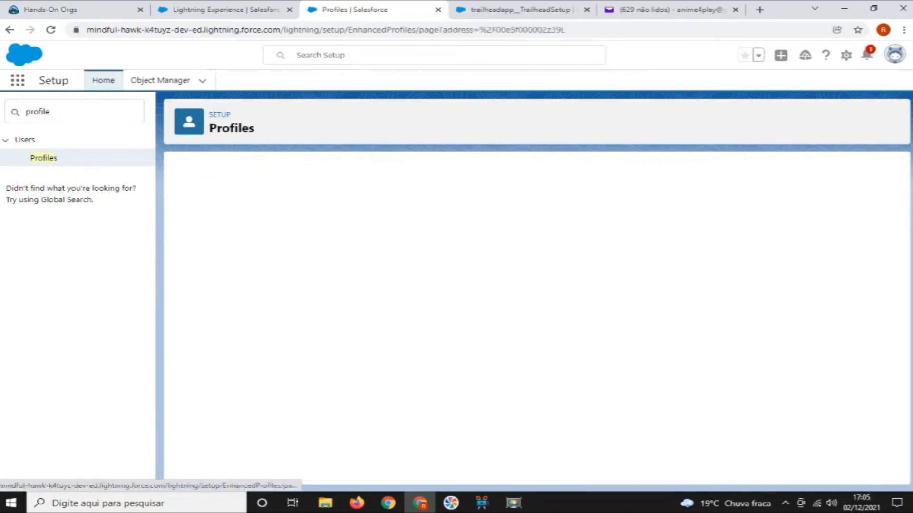
right_click(345, 129)
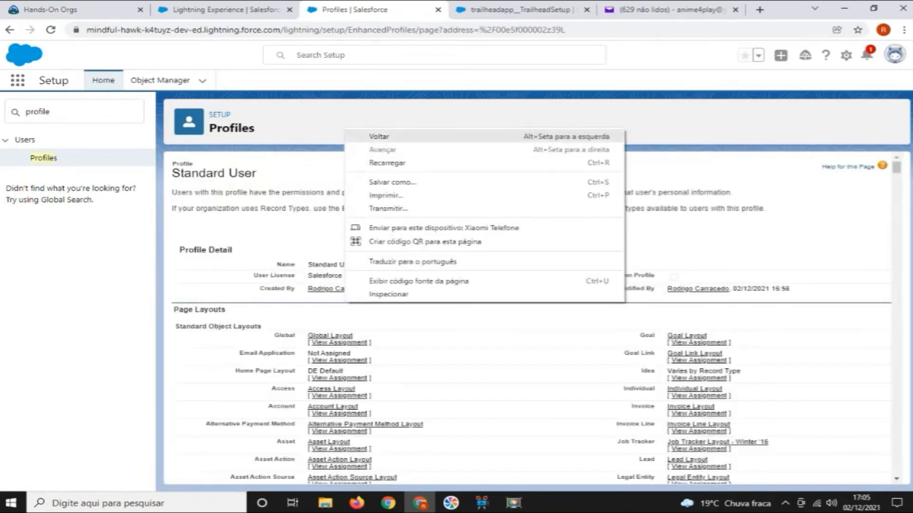
key("Escape")
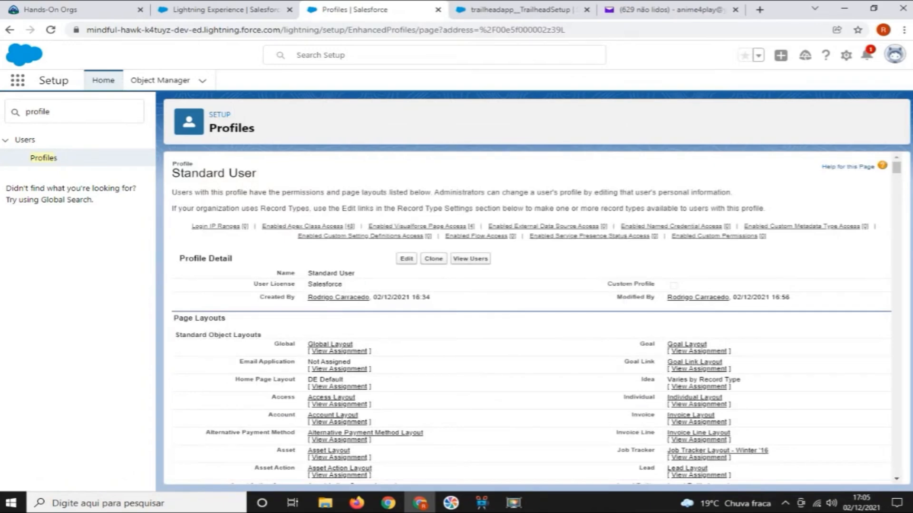
Clone the Standard User profile under the name Trail Tracker Integration and save it
left_click(433, 259)
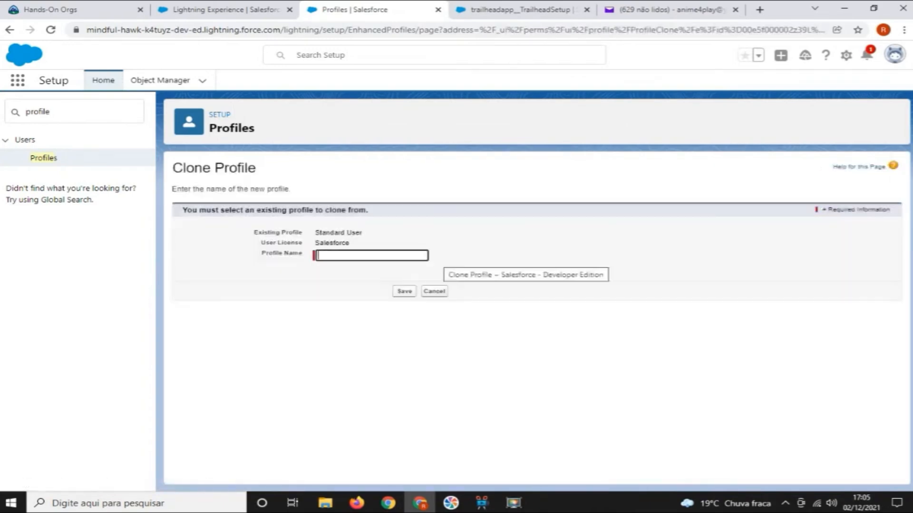
type("Trail Tracker User")
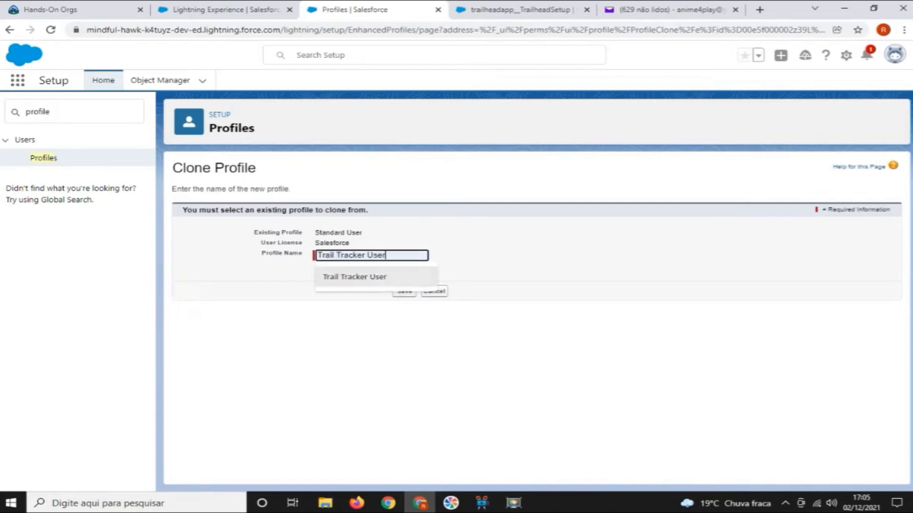
left_click(355, 277)
double_click(376, 255)
type("Integrat")
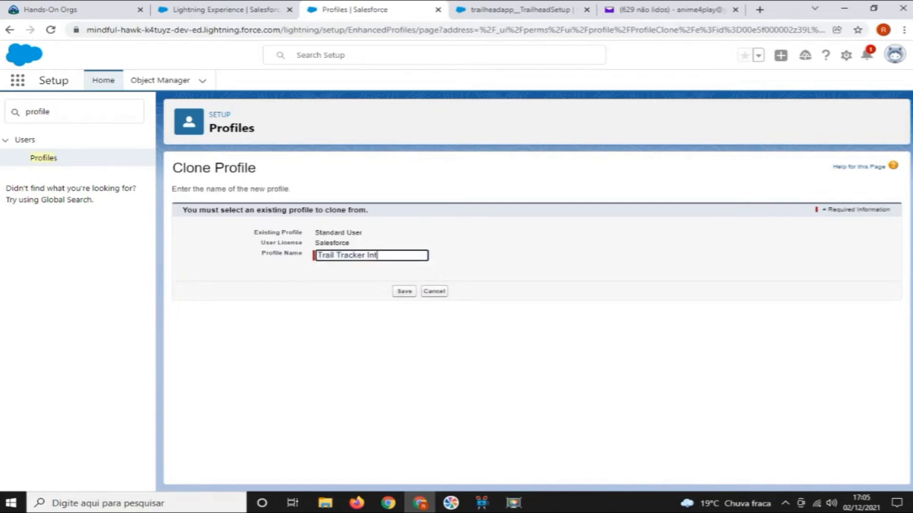
type("ion")
left_click(404, 290)
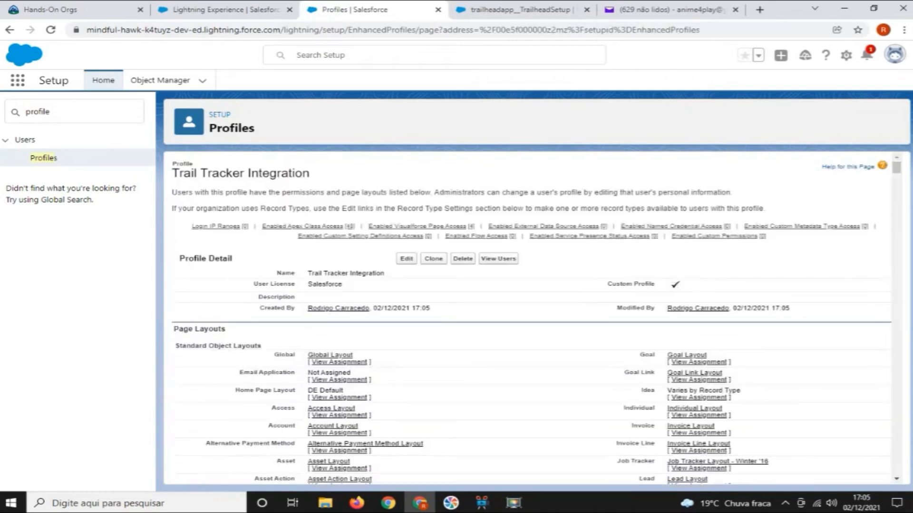
Open the Trail Tracker Integration profile for editing and review the API Enabled setting in its Administrative Permissions
left_click(406, 259)
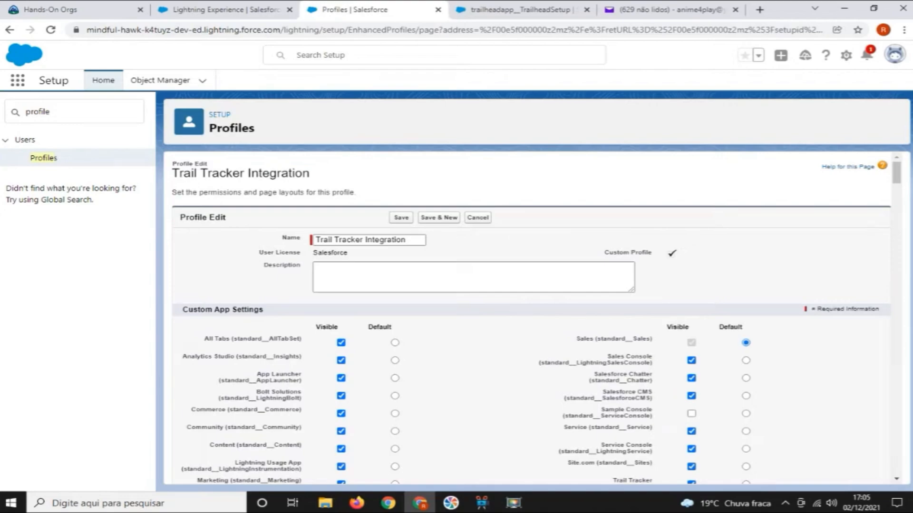
scroll(536, 318, "down", 20)
scroll(536, 318, "down", 15)
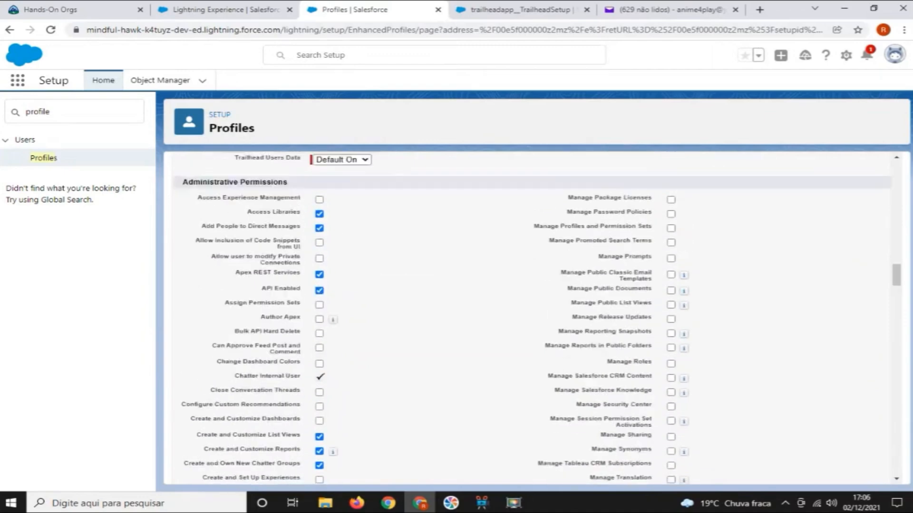
scroll(536, 318, "up", 1)
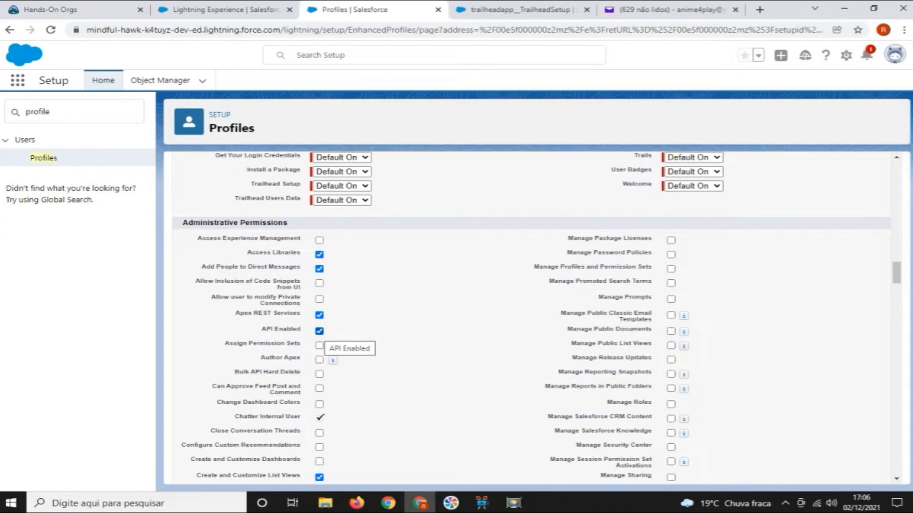
Find "account" on the profile page and clear every Accounts permission in the Standard Object Permissions
key("ctrl+f")
type("ac")
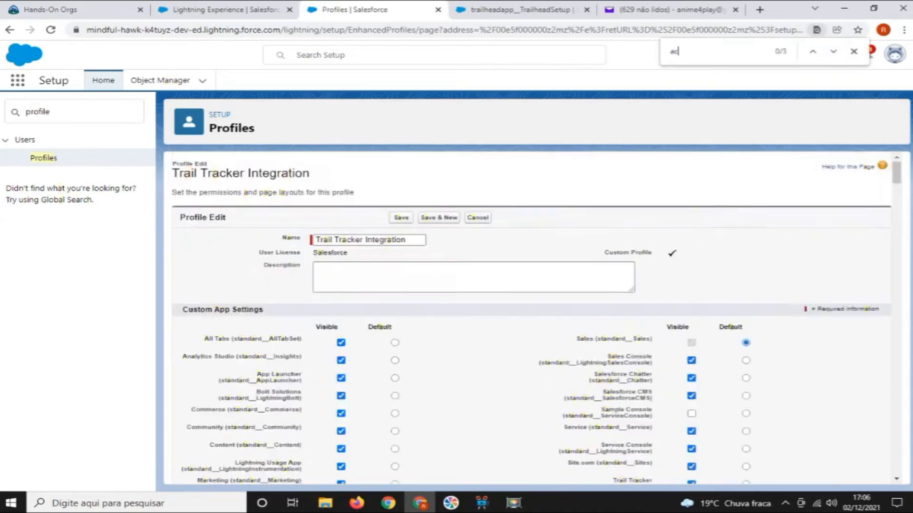
type("count")
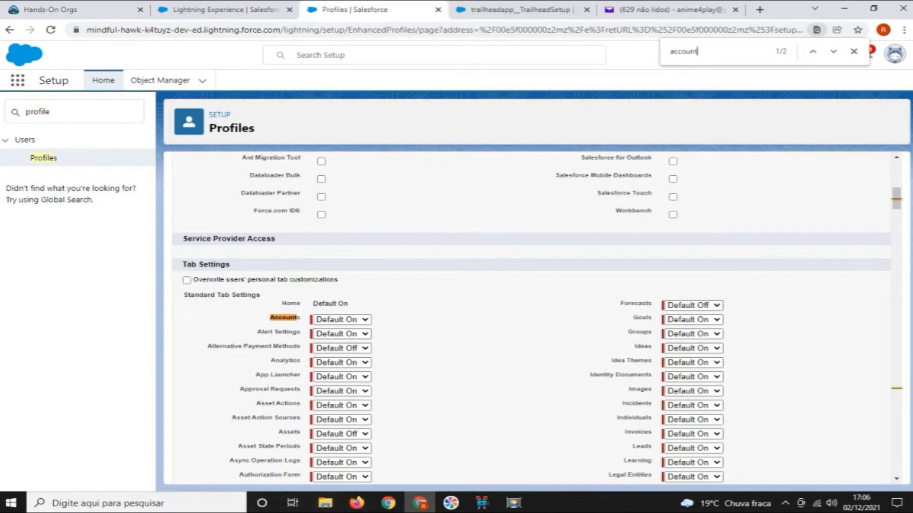
key("Return")
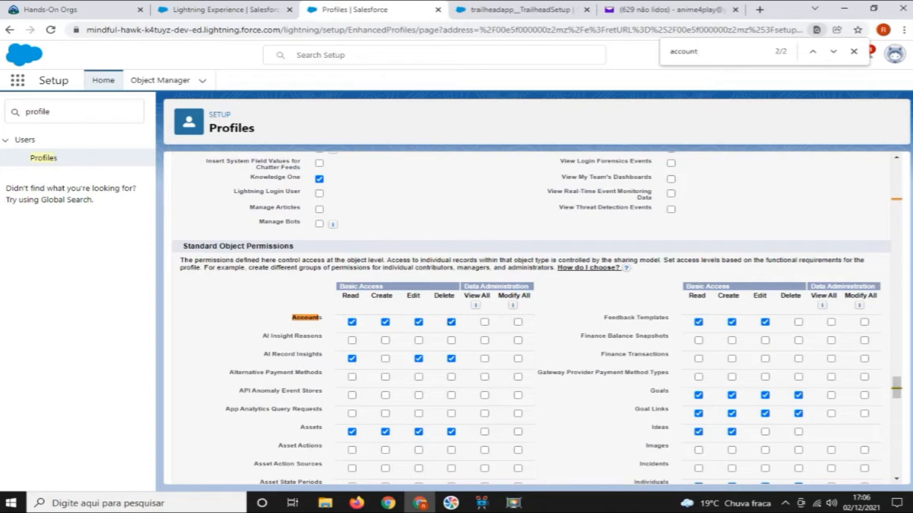
left_click(518, 322)
left_click(518, 322)
left_click(484, 322)
left_click(452, 323)
left_click(352, 322)
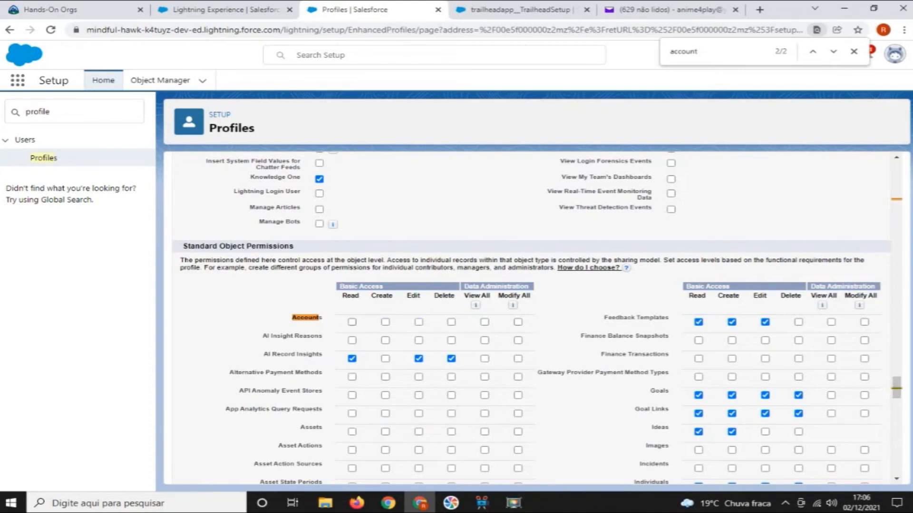
Clear all Cases and Contacts permissions in the Standard Object Permissions
scroll(352, 322, "down", 1)
scroll(352, 322, "down", 6)
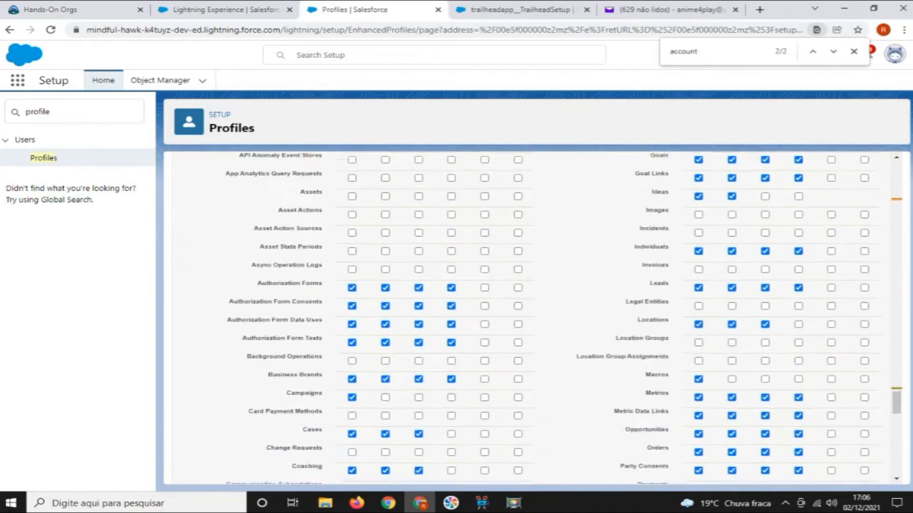
left_click(352, 327)
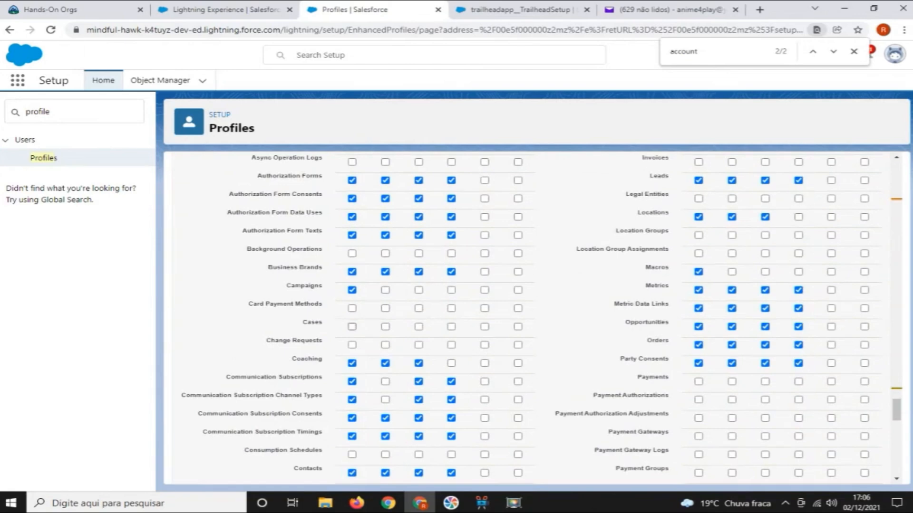
scroll(352, 327, "down", 4)
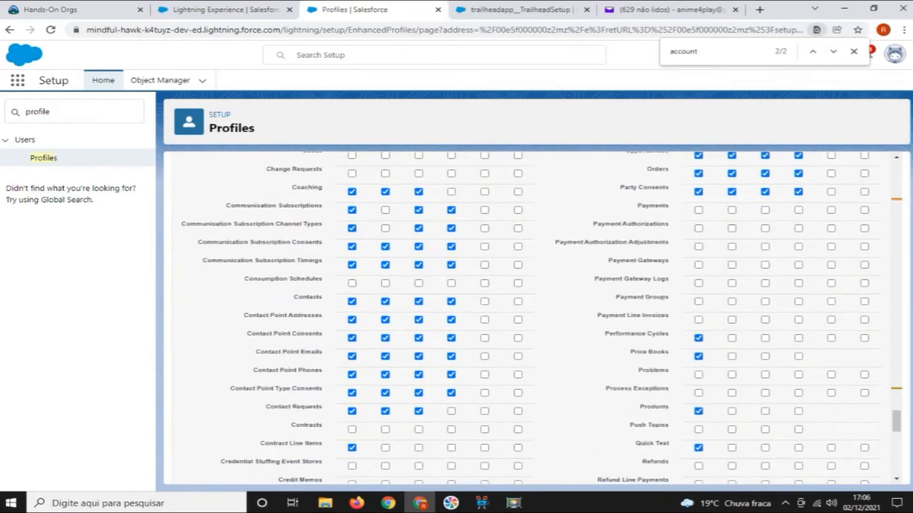
left_click(352, 301)
left_click(568, 148)
Clear all Orders and Leads permissions in the Standard Object Permissions
scroll(537, 319, "down", 3)
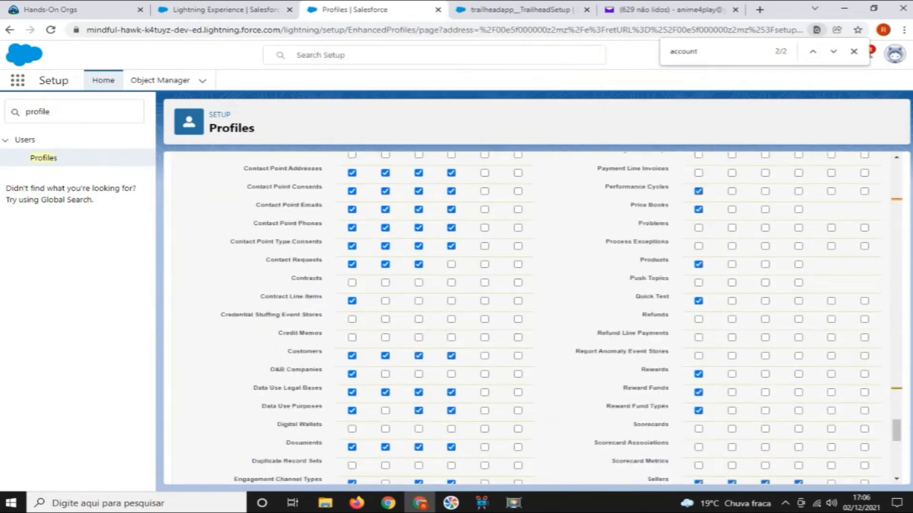
scroll(537, 318, "up", 3)
scroll(537, 318, "up", 4)
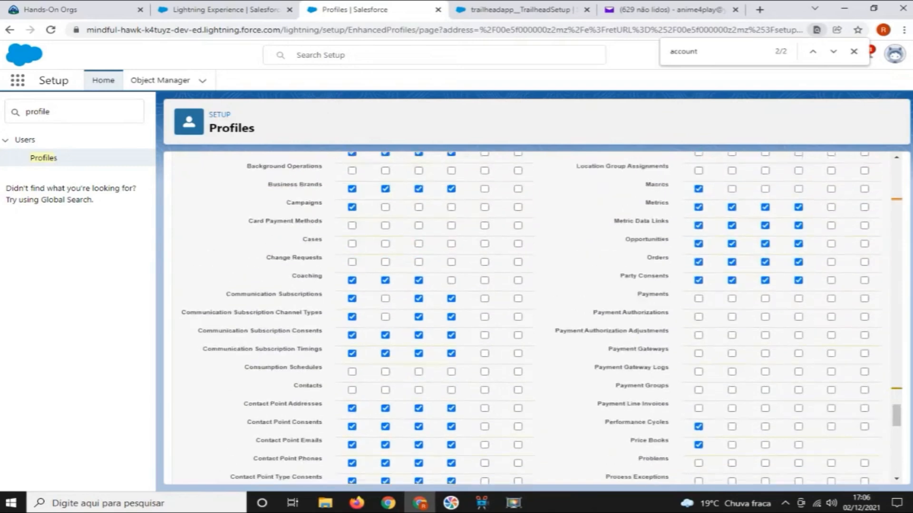
scroll(537, 319, "up", 5)
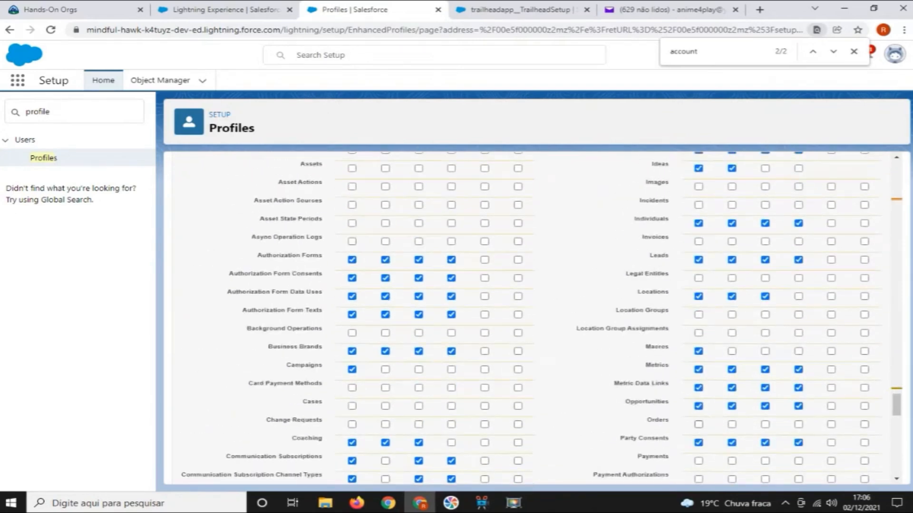
scroll(537, 318, "up", 2)
scroll(537, 318, "down", 4)
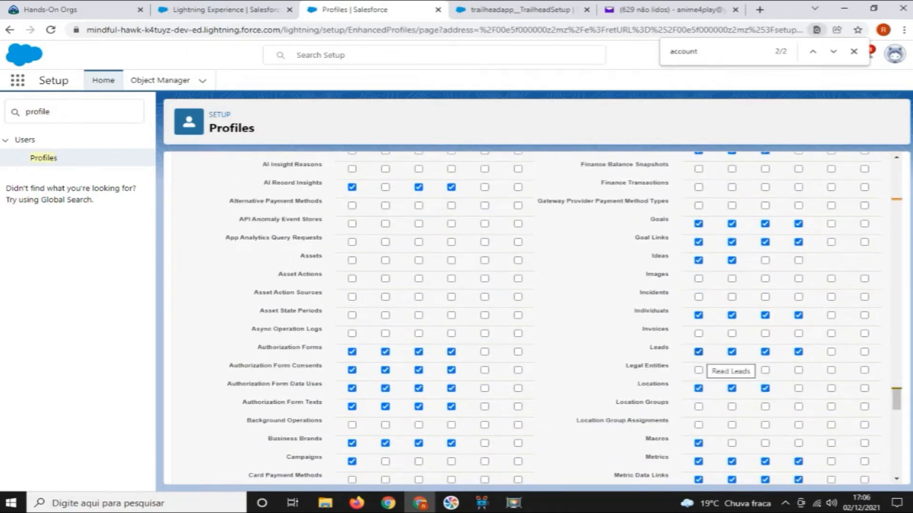
left_click(699, 352)
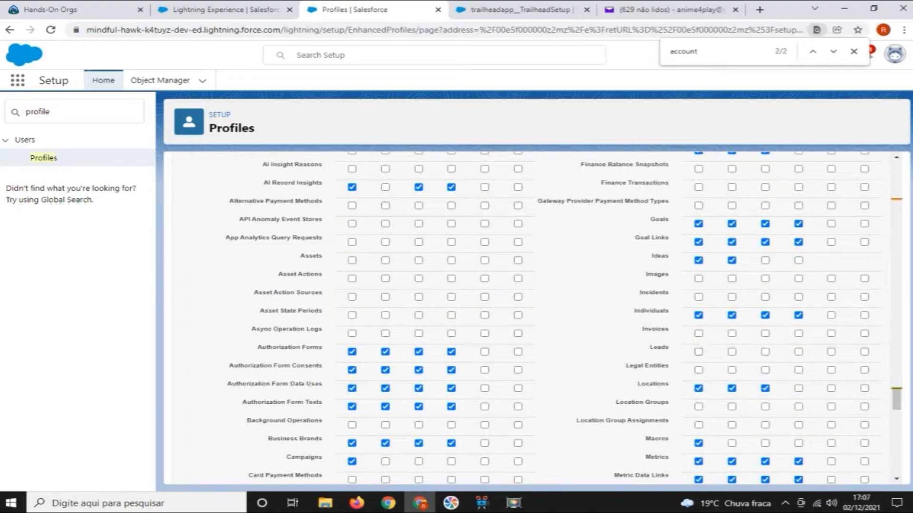
Grant Modify All on the custom objects Badges, Debug Logs, Trails and Trailhead Users Data
scroll(537, 318, "down", 12)
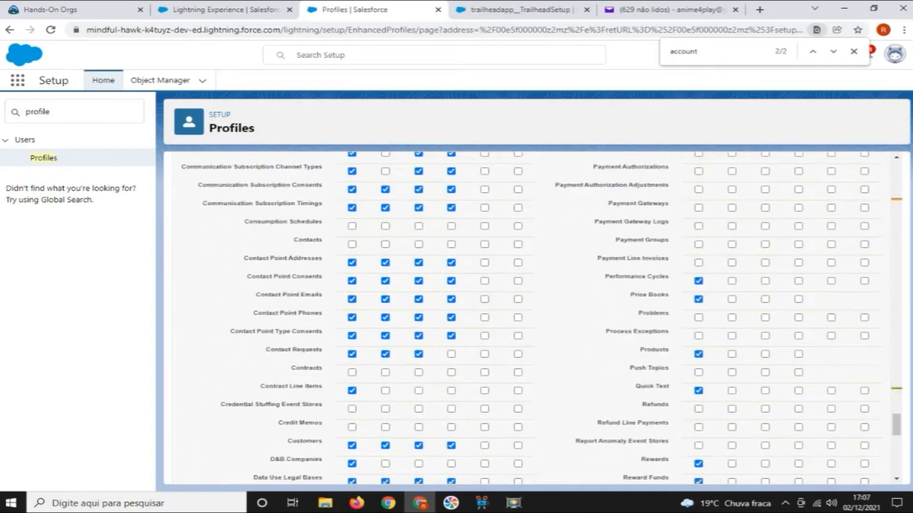
scroll(537, 318, "down", 7)
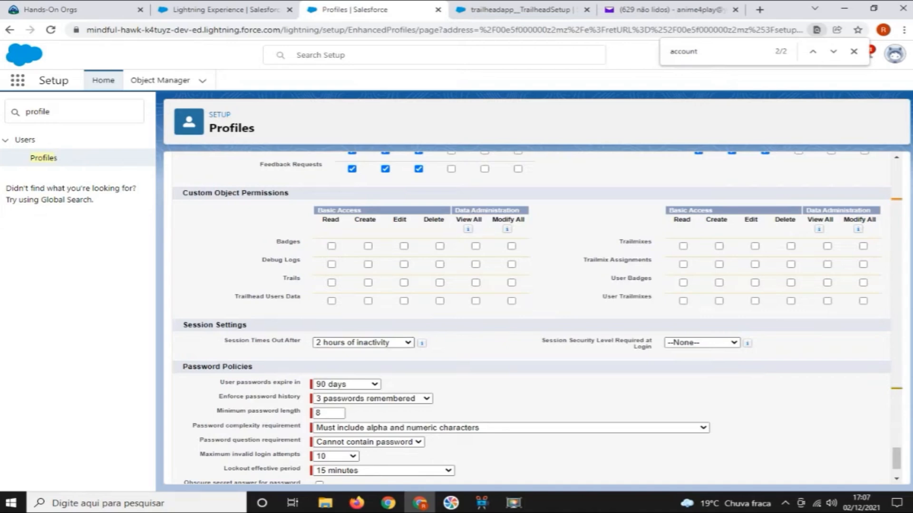
left_click(511, 246)
left_click(511, 264)
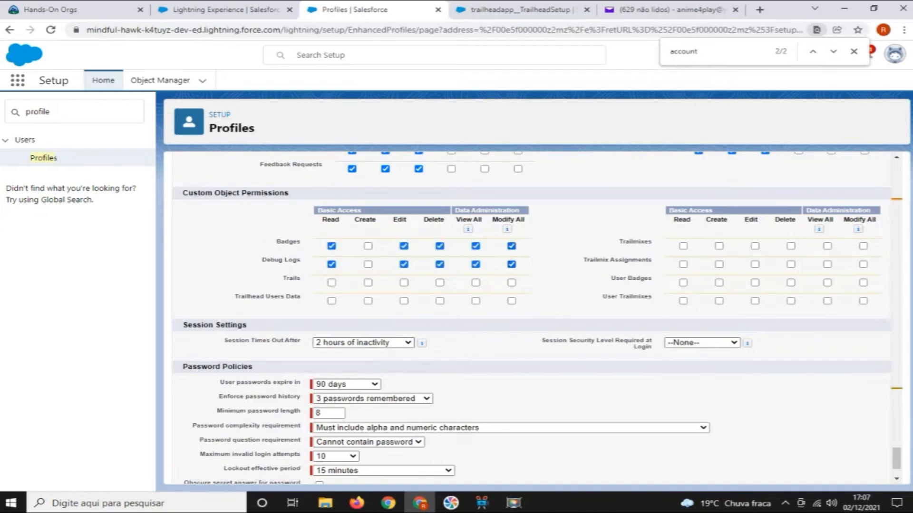
left_click(512, 283)
left_click(511, 301)
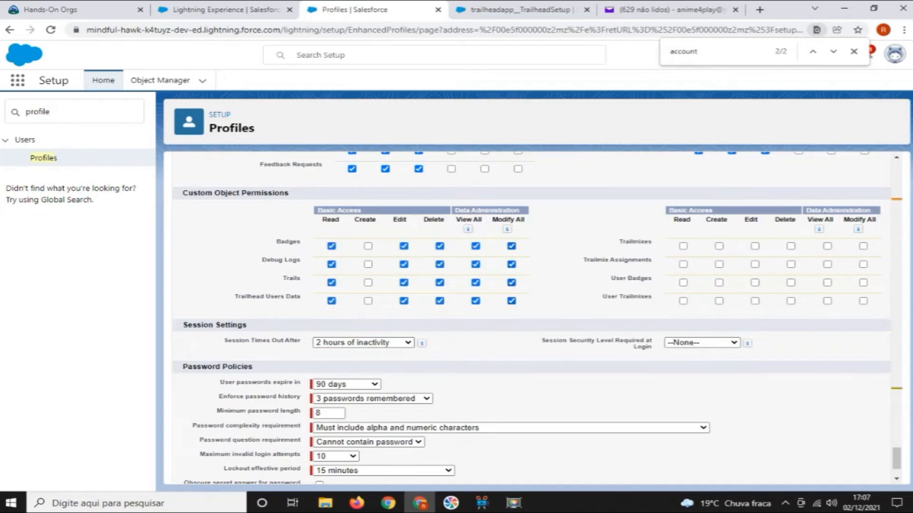
Grant Modify All on Trailmixes, Trailmix Assignments, User Badges and User Trailmixes, and save the profile
left_click(863, 246)
left_click(862, 265)
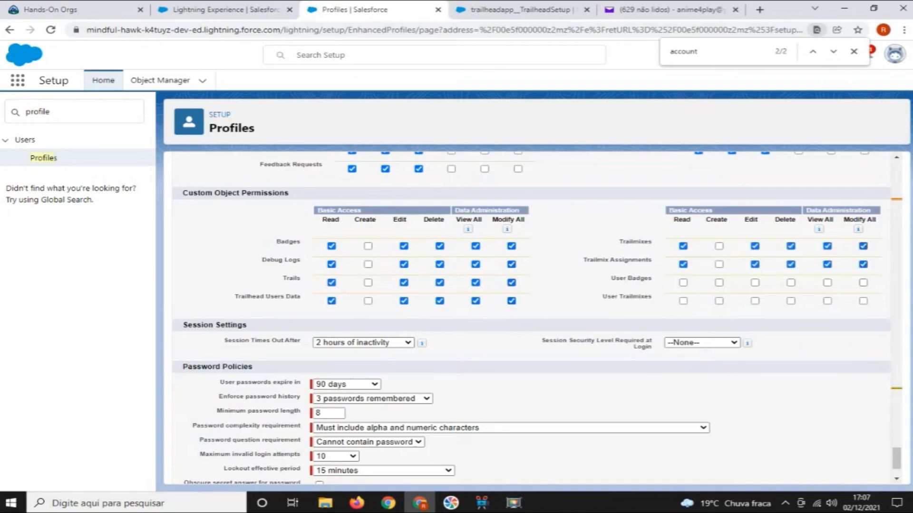
left_click(863, 283)
left_click(862, 301)
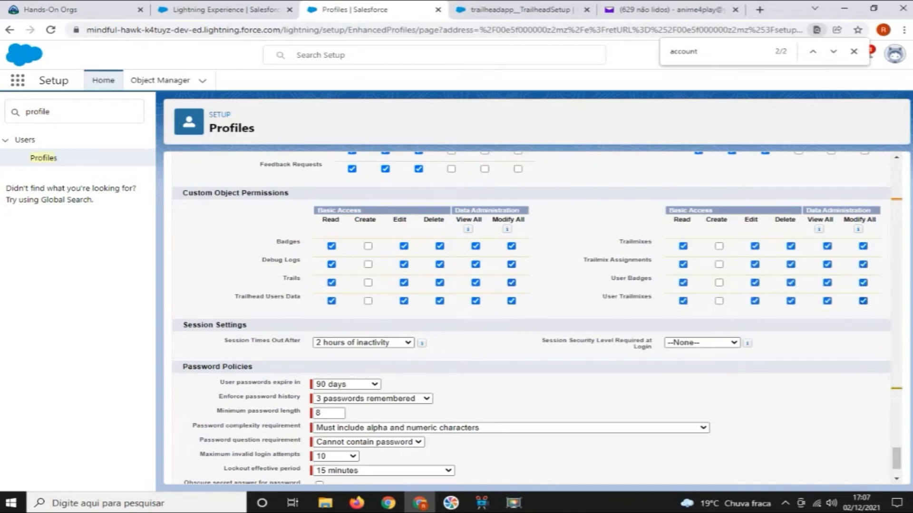
scroll(531, 318, "down", 2)
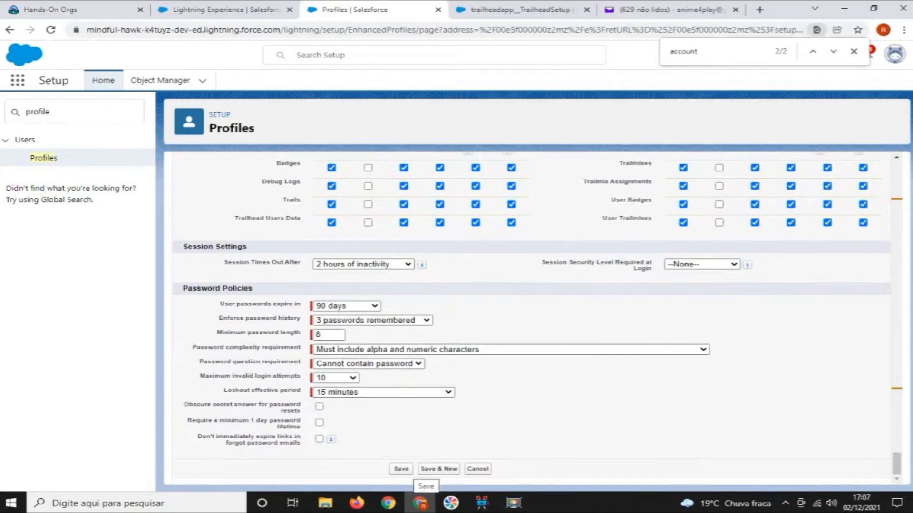
left_click(401, 469)
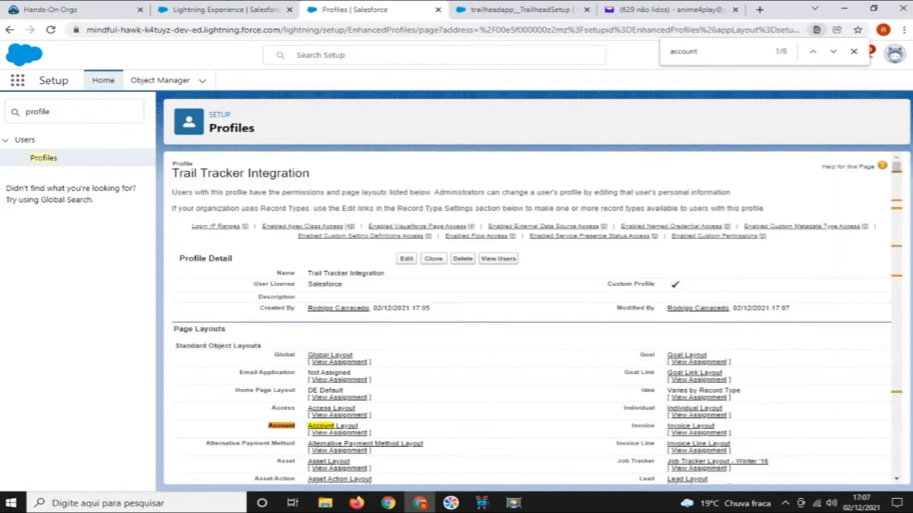
Find the Users page in Setup by searching for "user" and start creating a new user
double_click(38, 112)
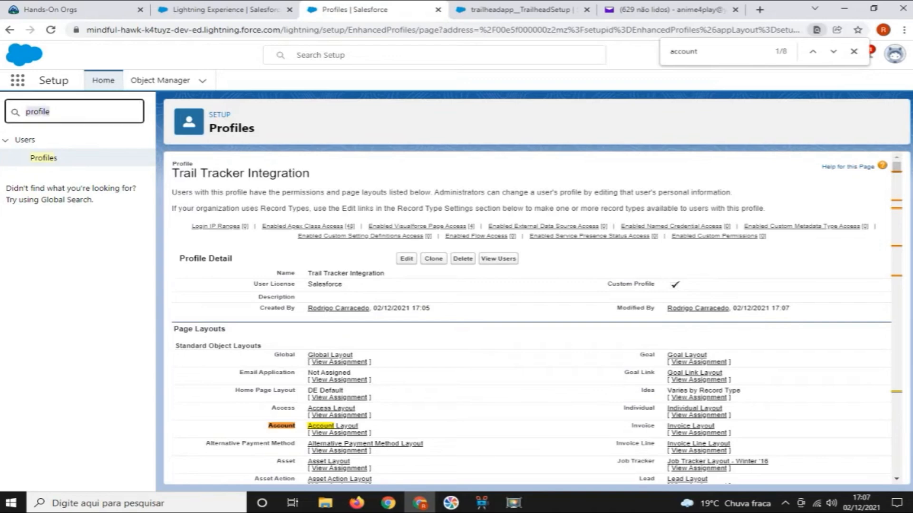
type("user")
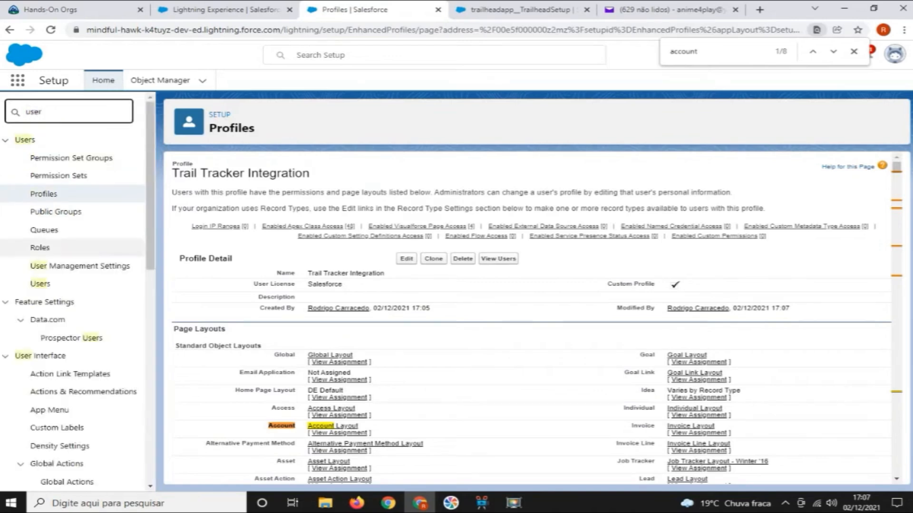
left_click(40, 284)
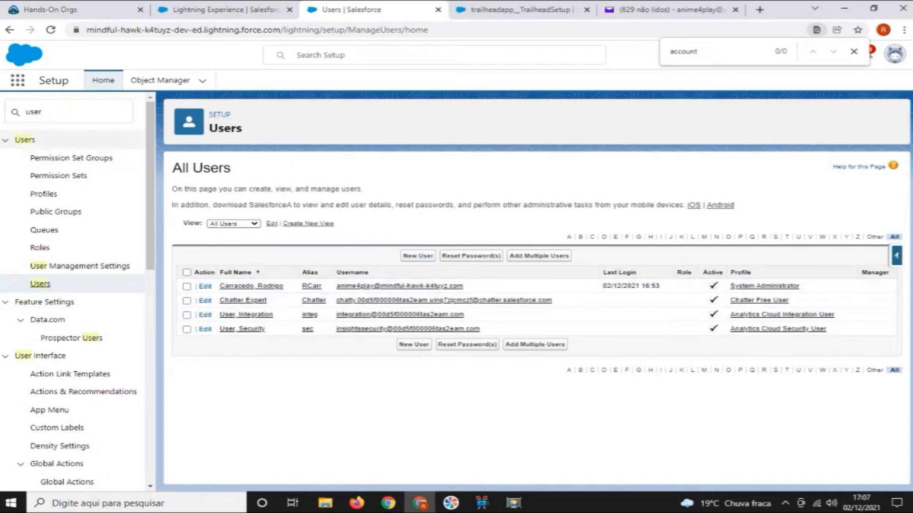
left_click(44, 112)
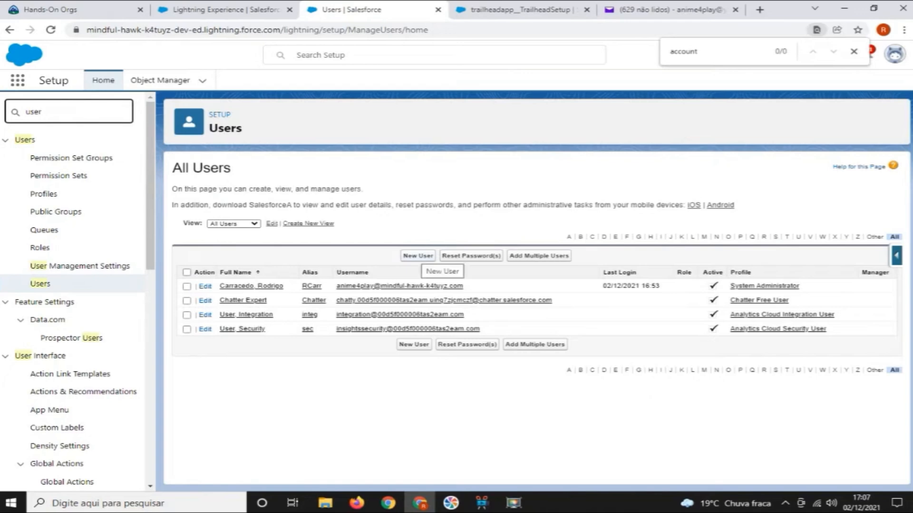
left_click(418, 256)
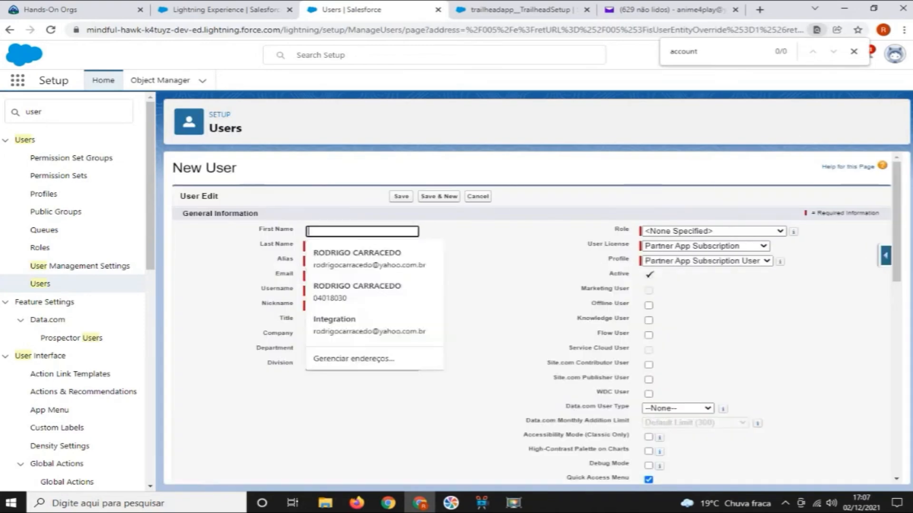
type("T")
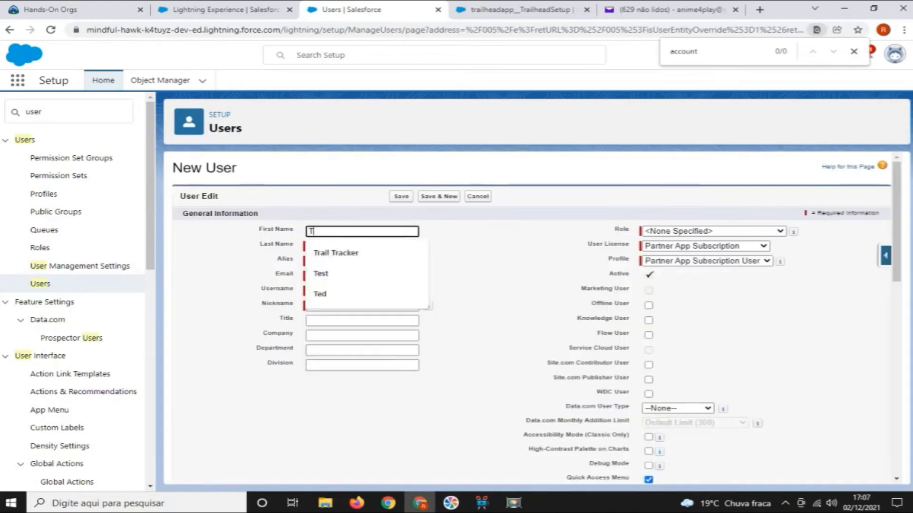
key("Down")
key("Return")
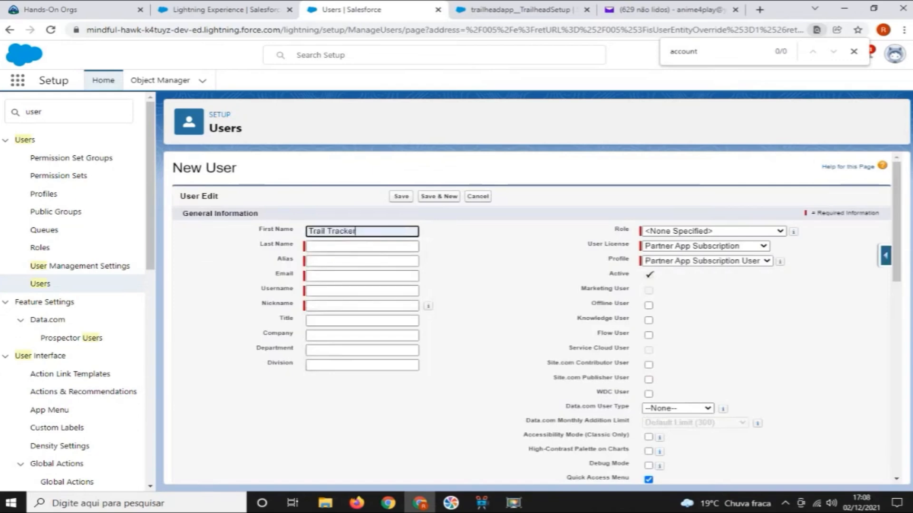
key("Tab")
key("Down")
key("Down")
key("Down")
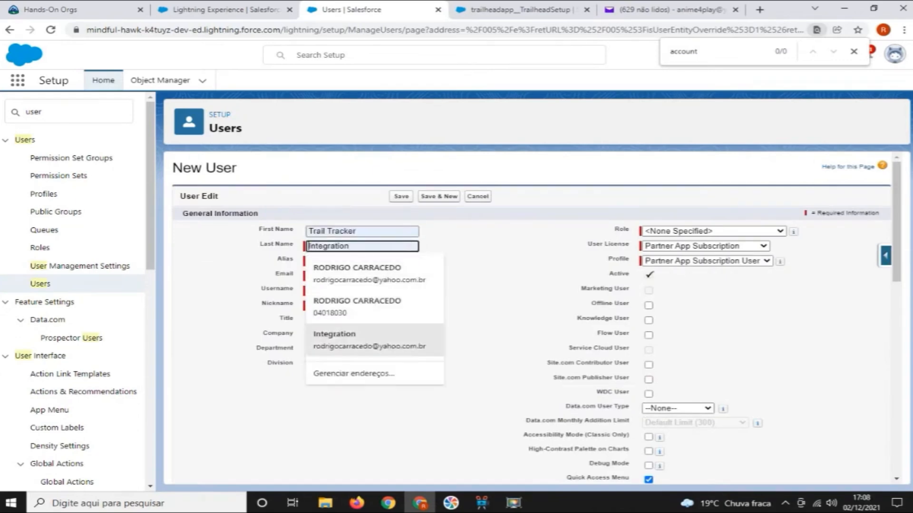
key("Escape")
key("shift+Tab")
Enter first name Trail Tracker and last name Integration for the new user, keeping the suggested alias
type("Tra")
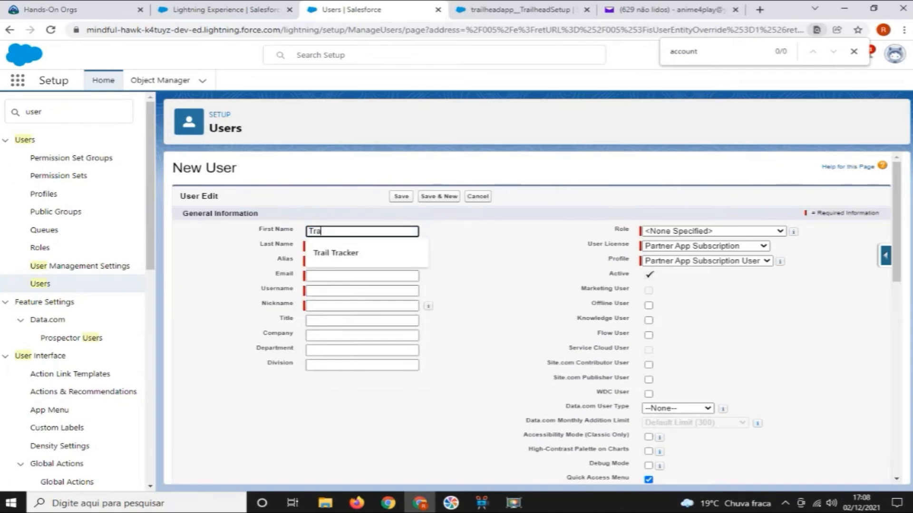
type("il Tracker")
key("Tab")
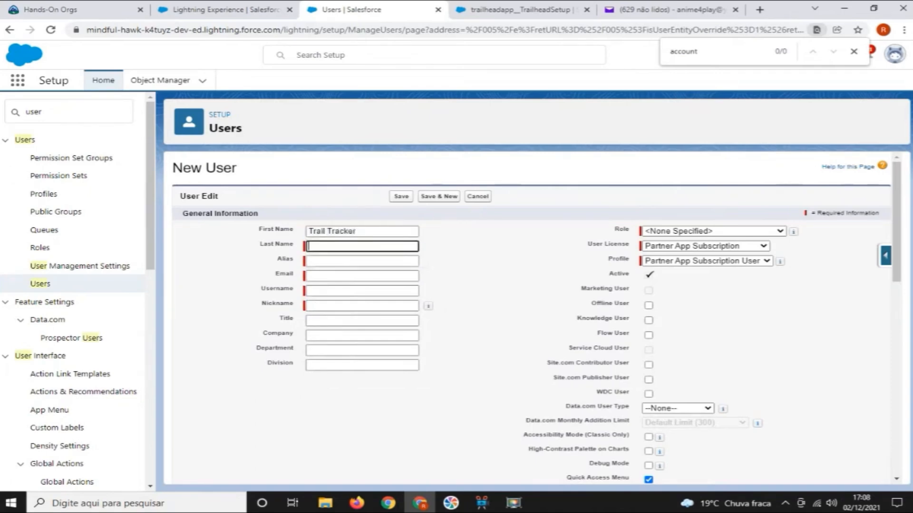
type("Inte")
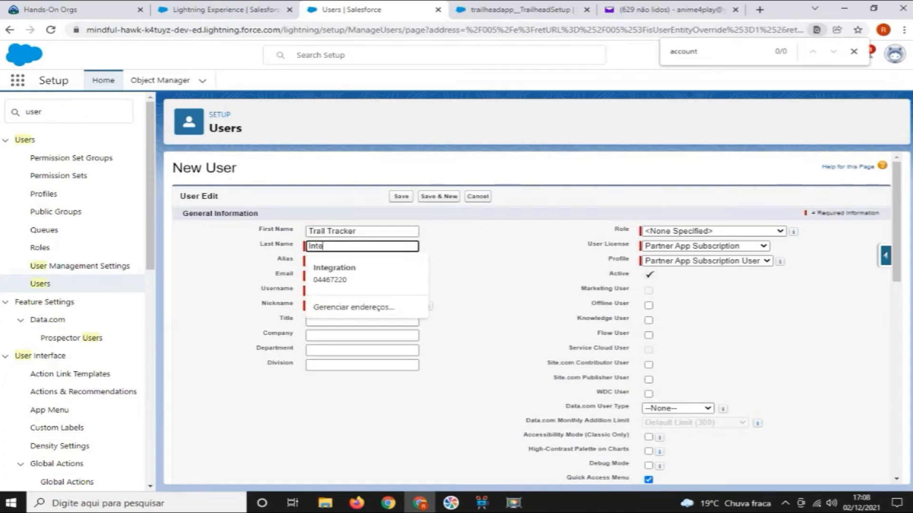
type("gration")
key("Tab")
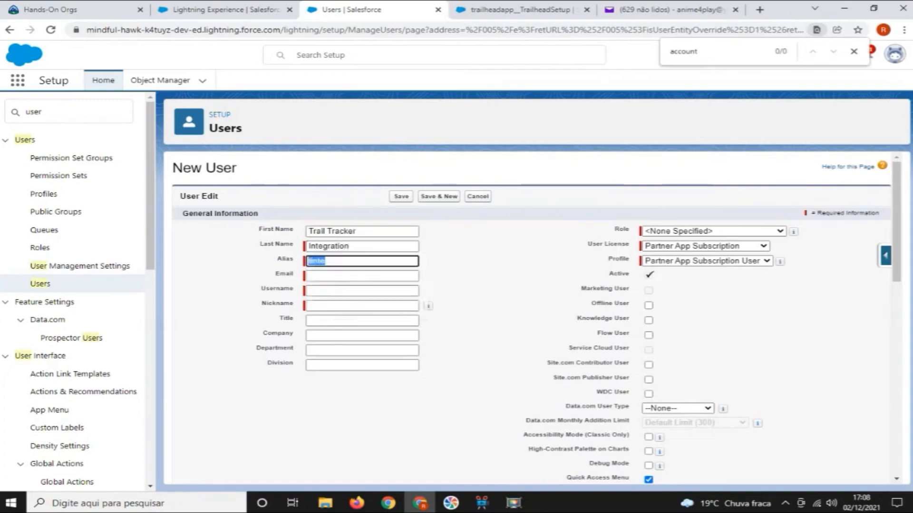
key("Tab")
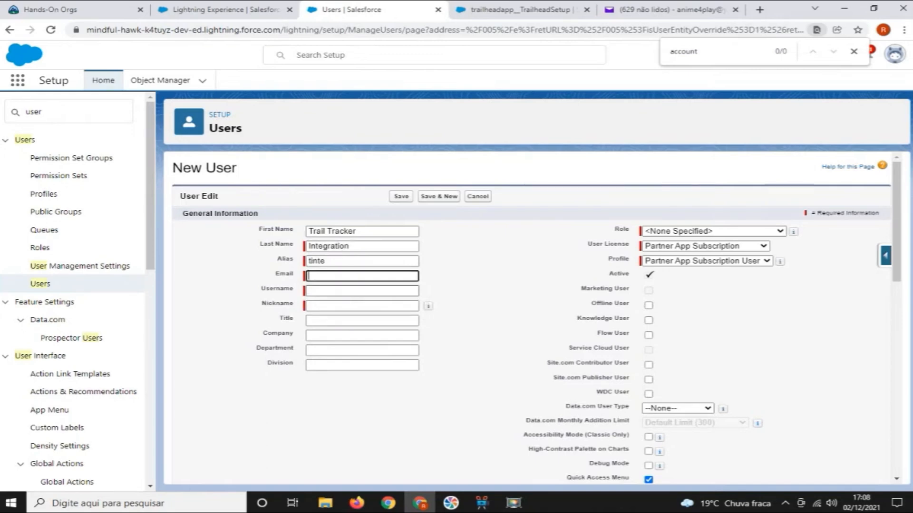
Fill in the new user's e-mail and make the username unique by adding a 2 before the @ sign
key("Tab")
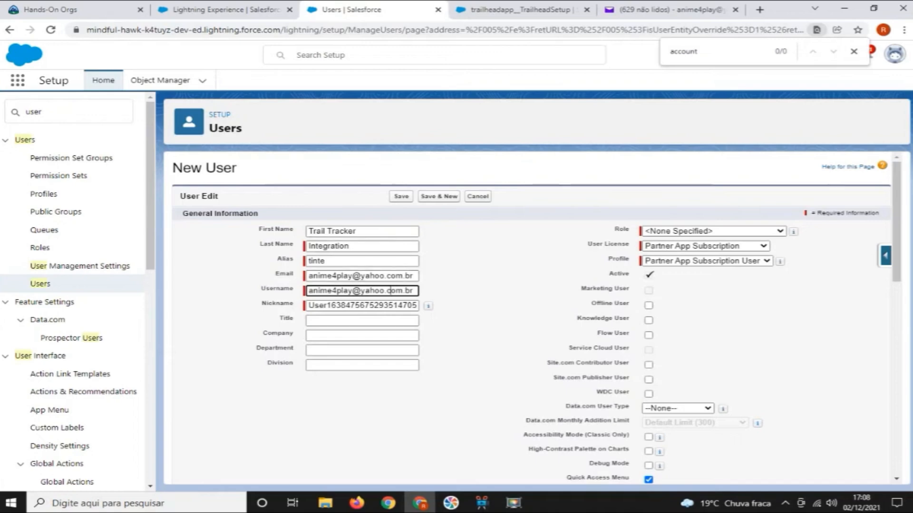
left_click(352, 291)
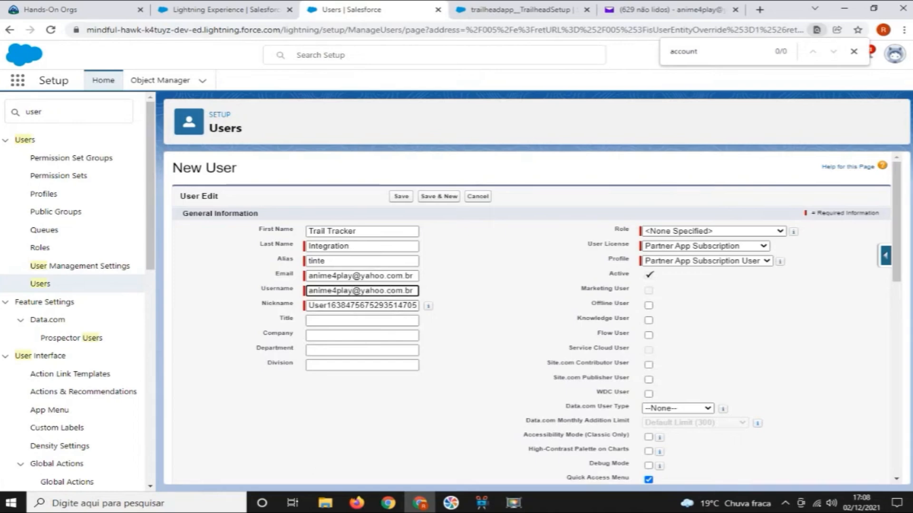
type("2")
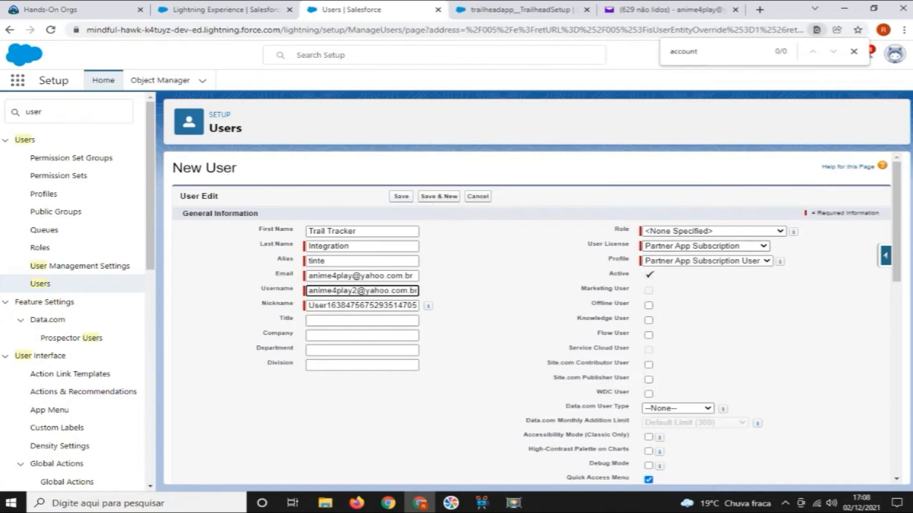
left_click(706, 247)
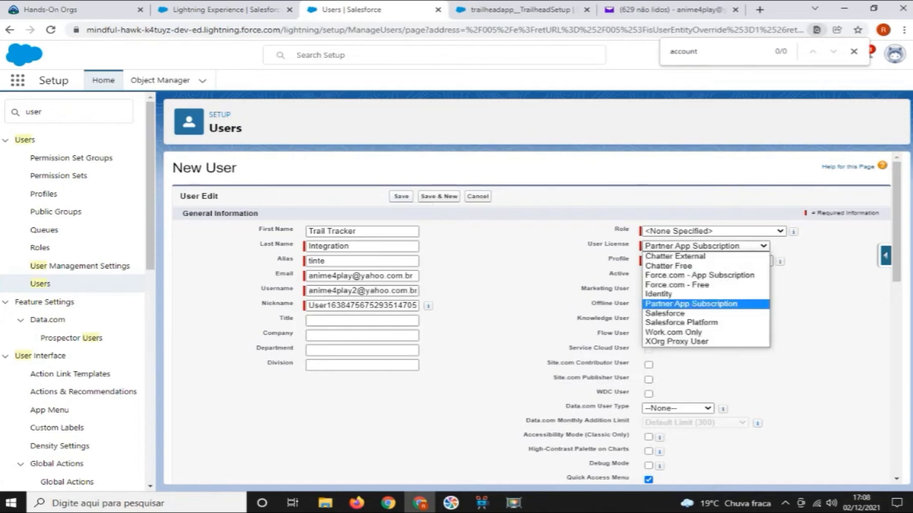
left_click(691, 303)
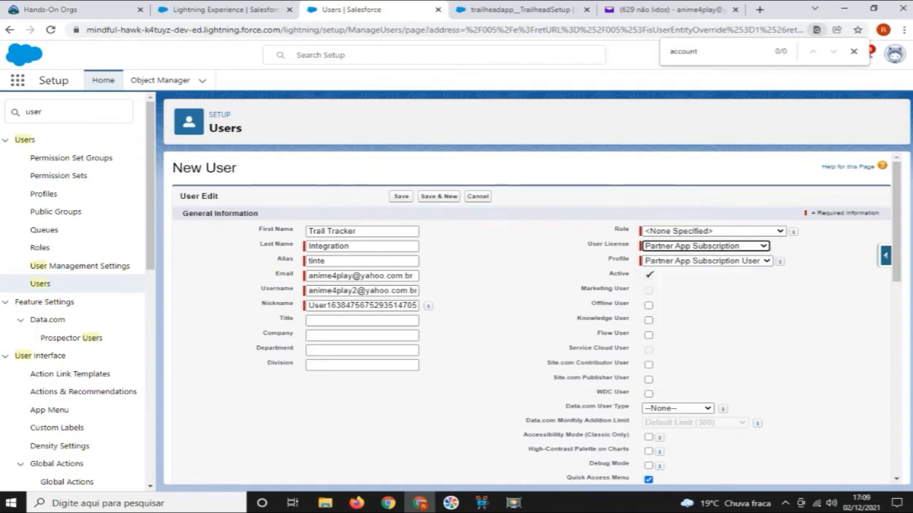
left_click(705, 246)
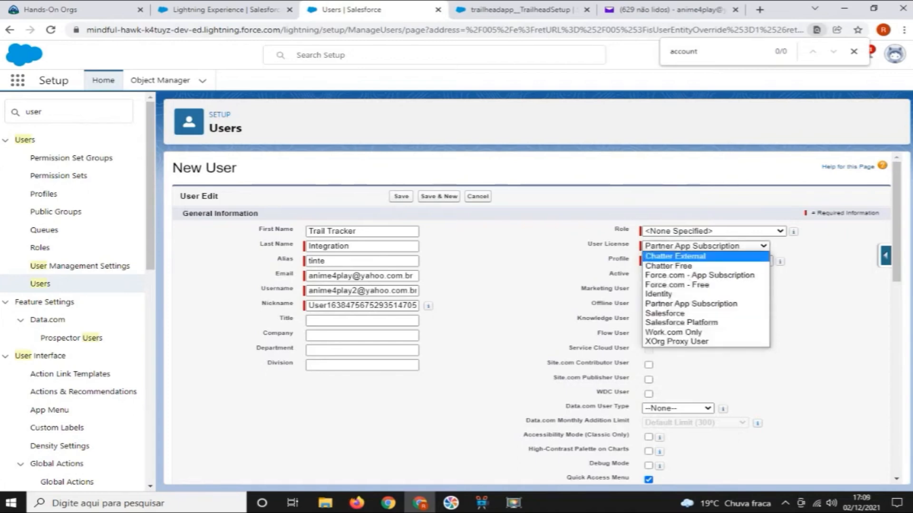
left_click(681, 323)
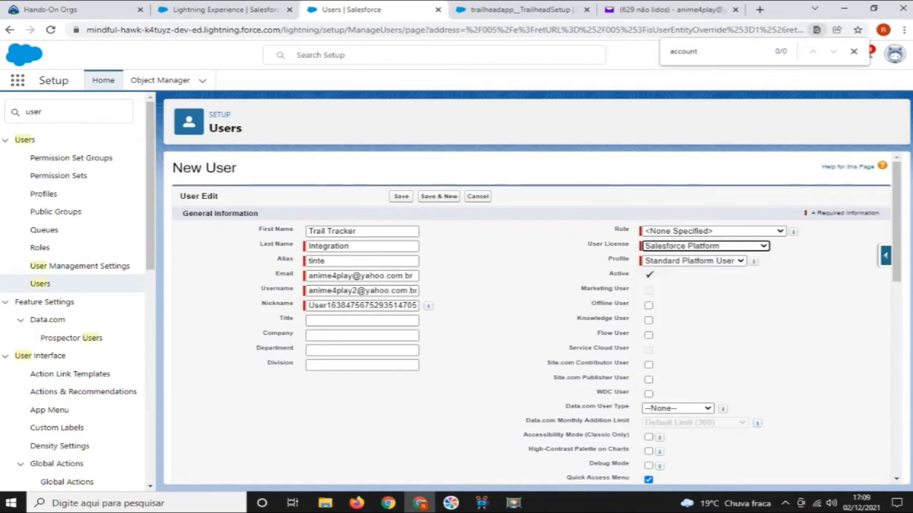
left_click(703, 261)
left_click(691, 271)
Give the new user the Salesforce license and the Trail Tracker Integration profile, and save the user
left_click(705, 246)
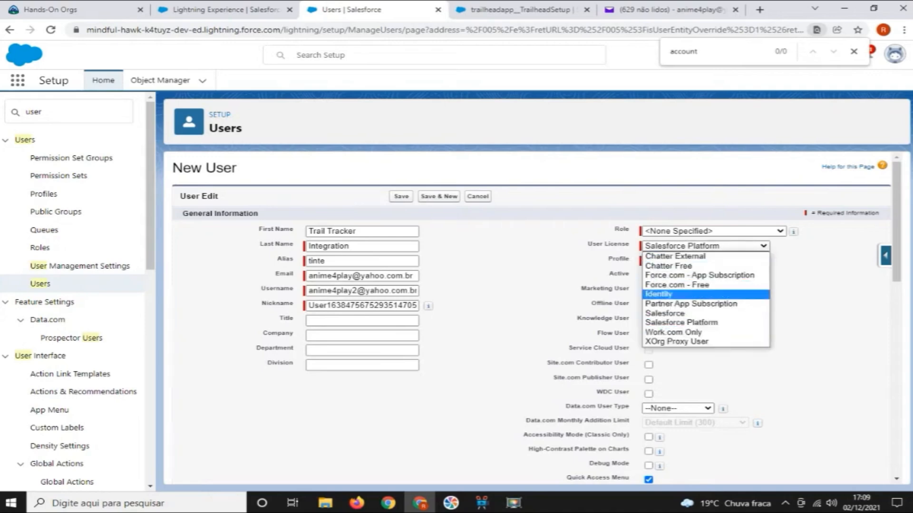
left_click(664, 313)
left_click(703, 260)
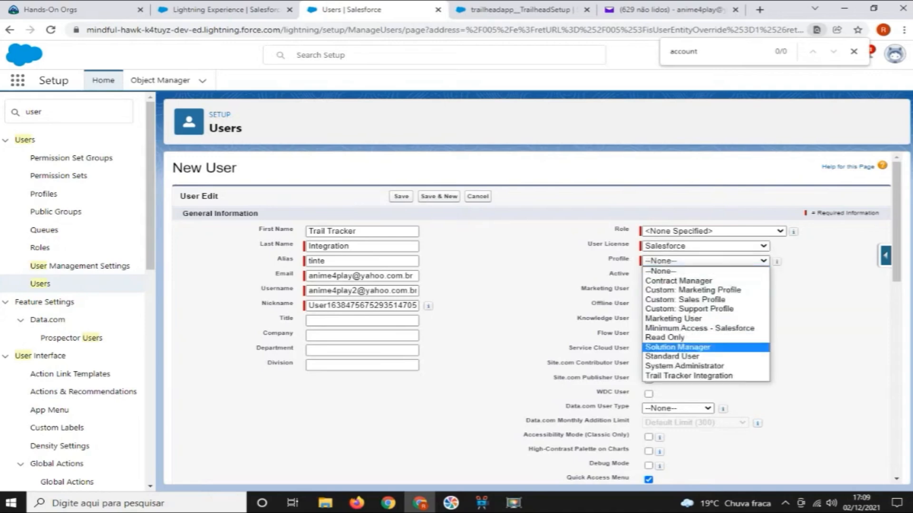
left_click(688, 376)
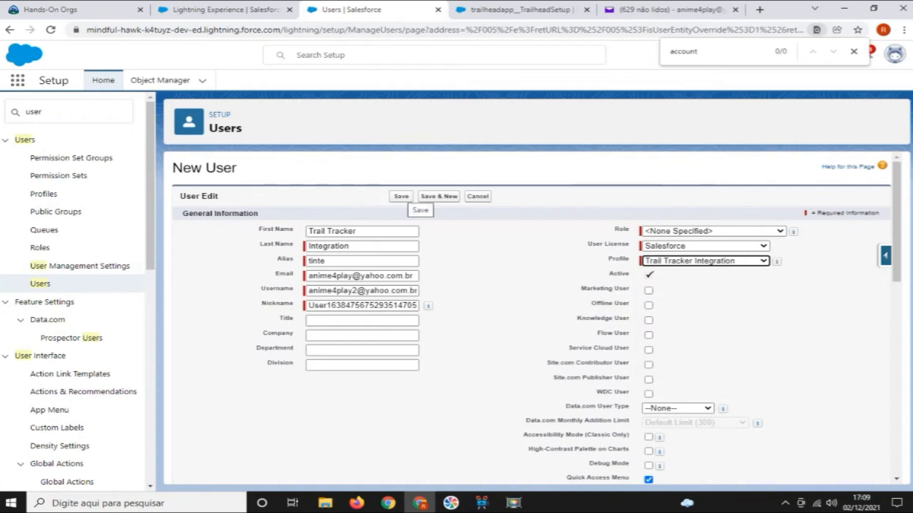
left_click(402, 196)
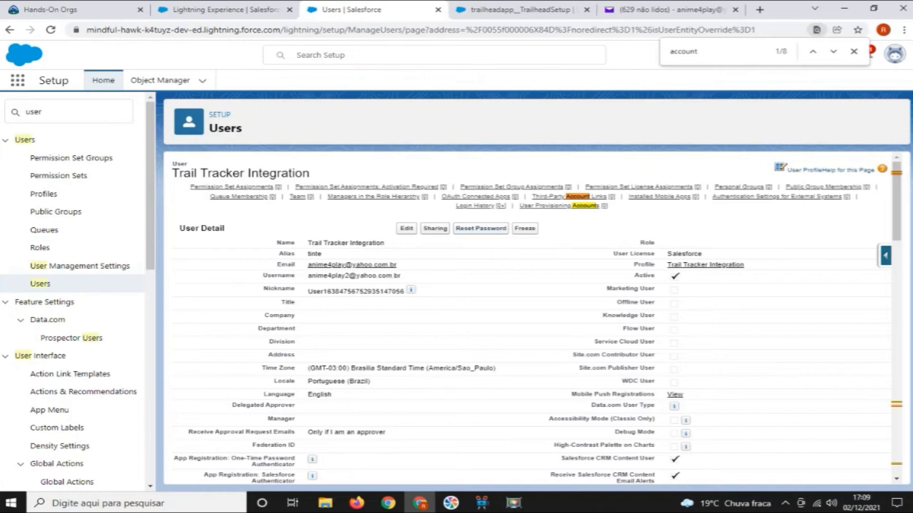
Reset the Trail Tracker Integration user's password and follow the login link in the Salesforce Developers message in Yahoo Mail
left_click_drag(307, 276, 401, 276)
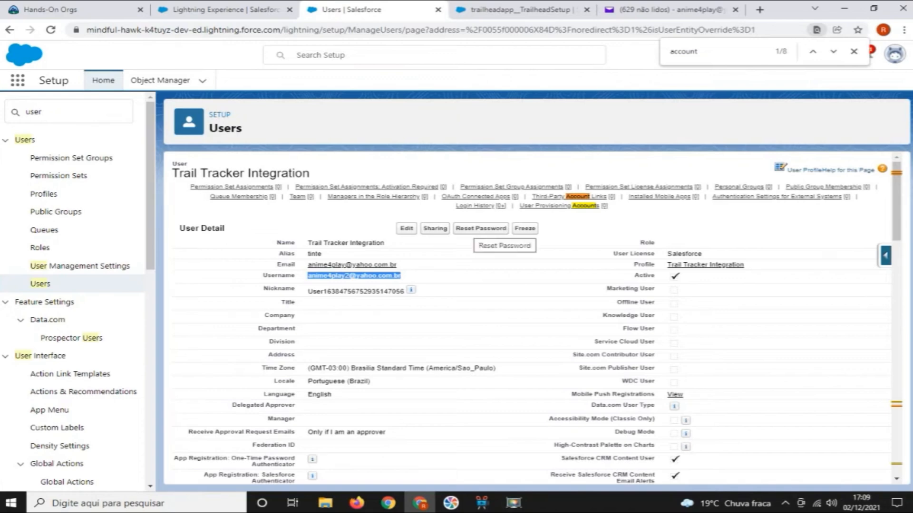
left_click(481, 229)
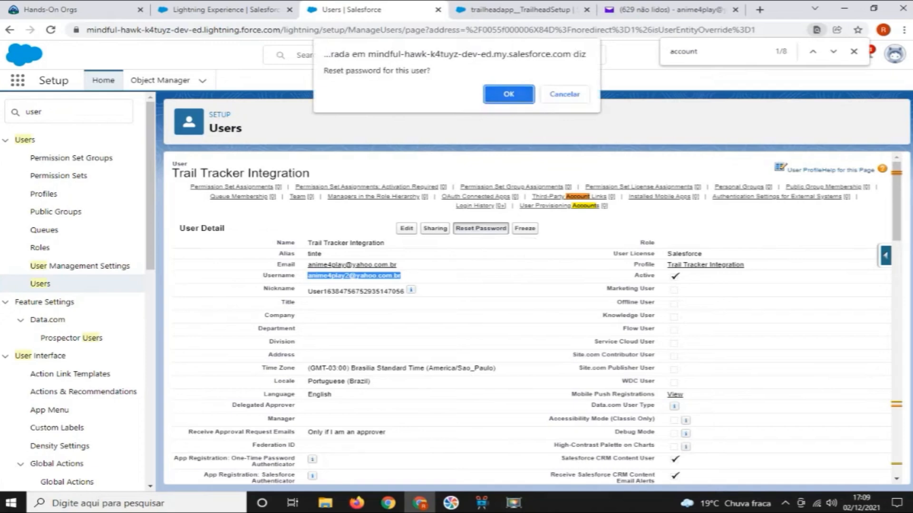
left_click(540, 92)
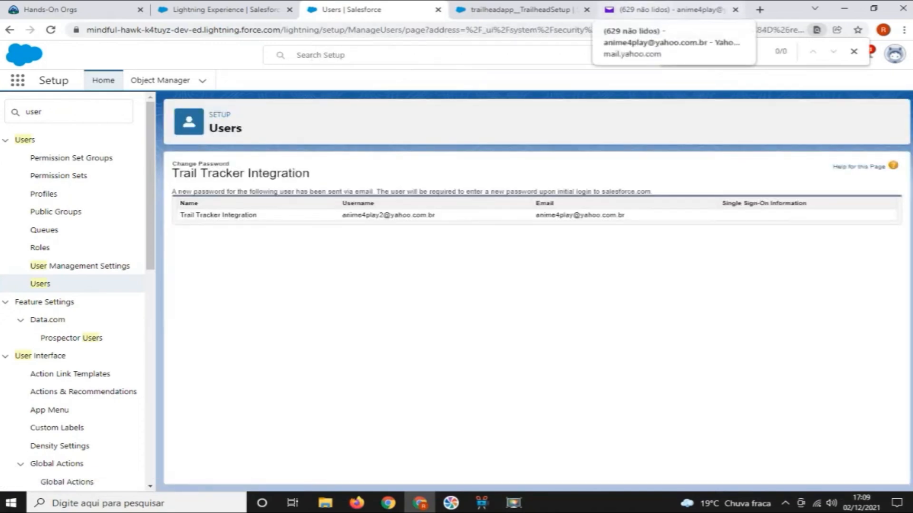
left_click(670, 9)
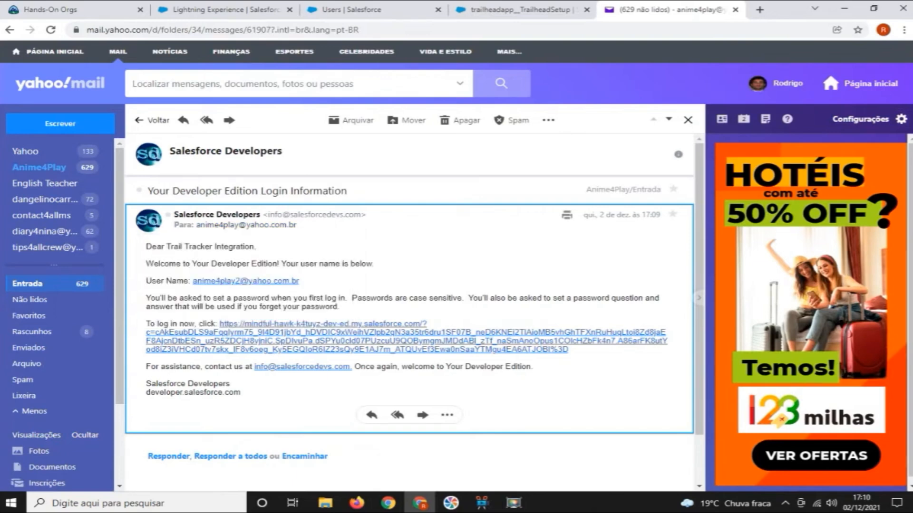
left_click(182, 341)
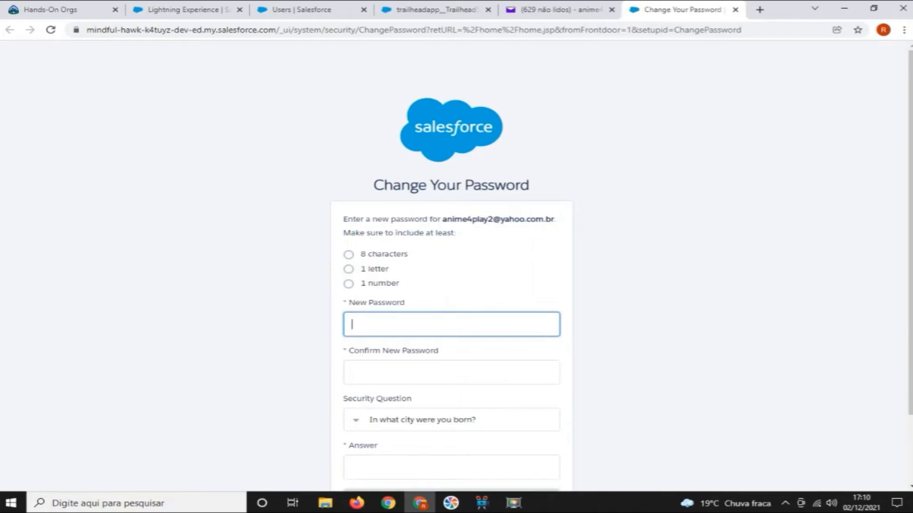
Enter a new password for the integration user and repeat it in the confirmation
key("Caps_Lock")
type("••••••••")
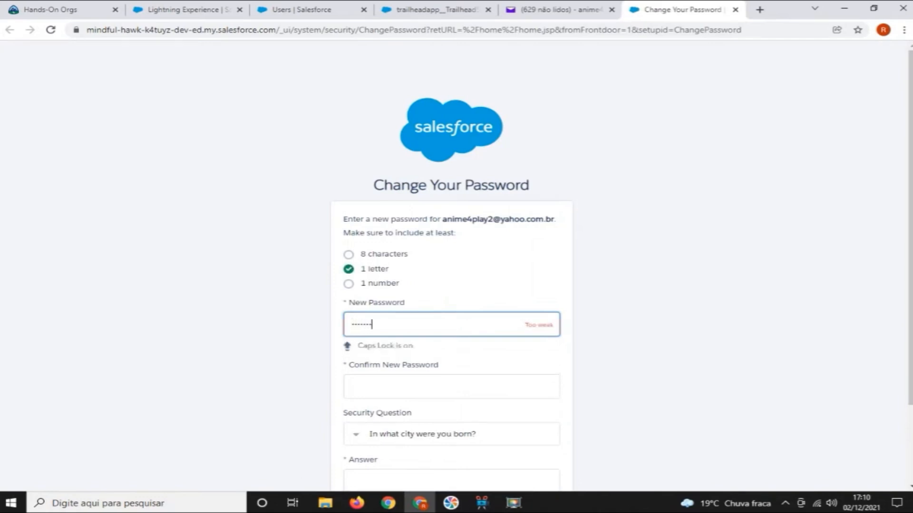
type("••••••••")
key("Tab")
type("••••••")
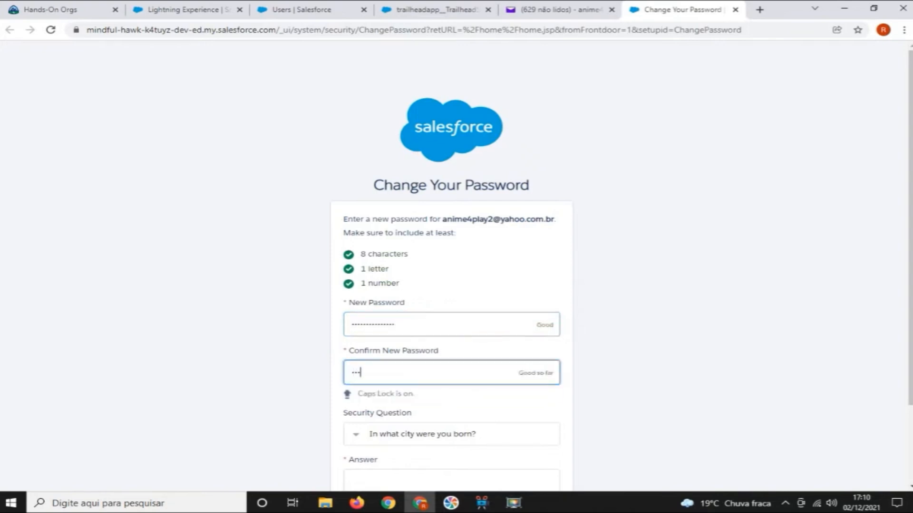
type("••••••••••")
Fill in the answer to the birth-city security question and submit the password change
key("Tab")
key("Tab")
type("Sao")
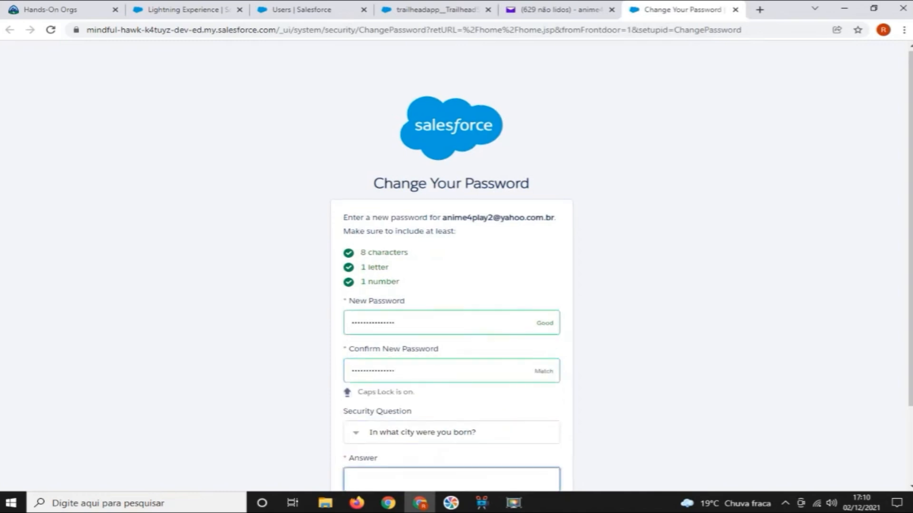
type(" Paulo")
scroll(457, 261, "down", 2)
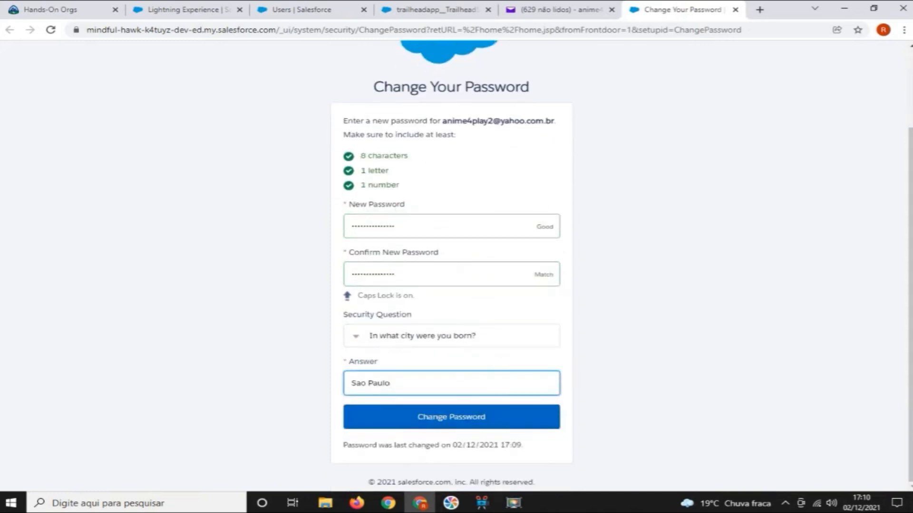
key("Return")
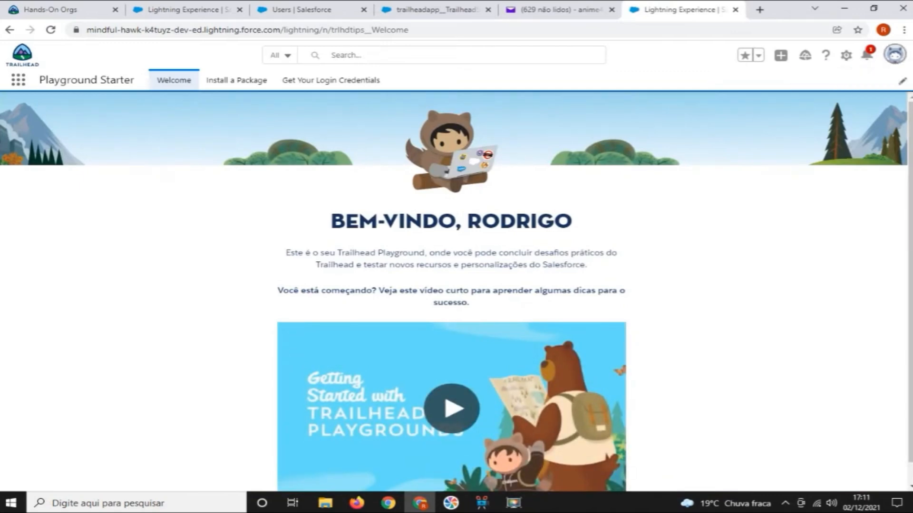
Open the integration user's personal settings and check the first and last name under Personal Information
left_click(894, 54)
left_click(894, 54)
left_click(895, 54)
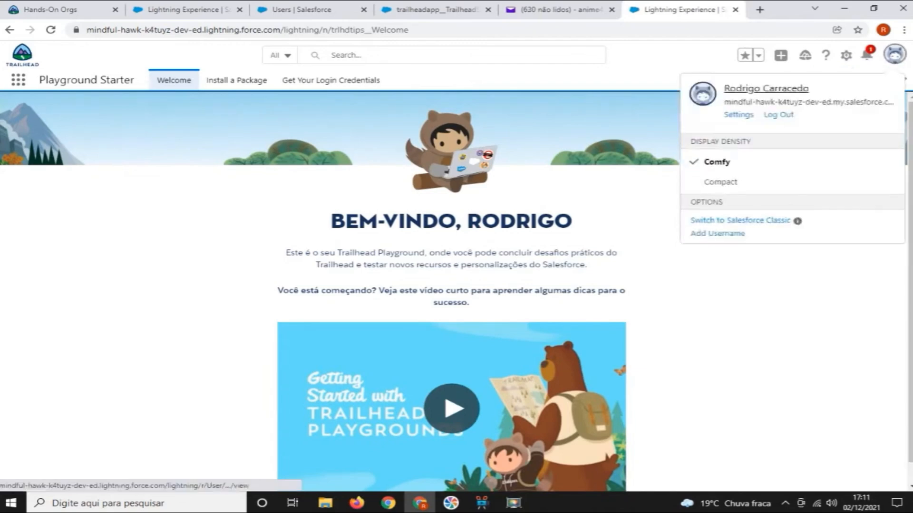
left_click(766, 89)
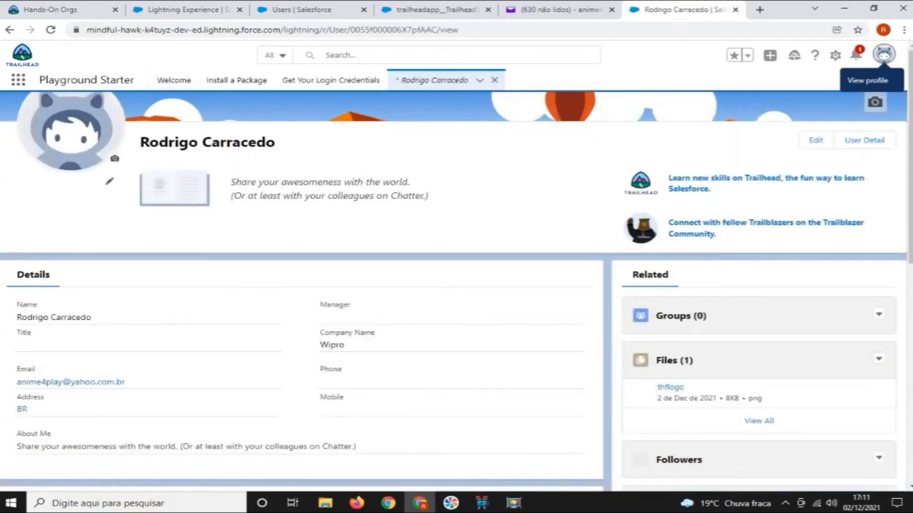
left_click(884, 54)
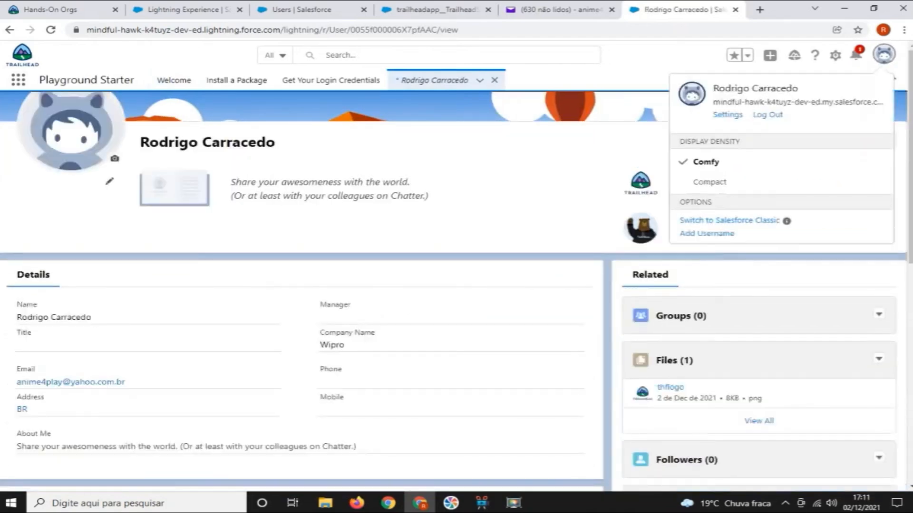
left_click(727, 115)
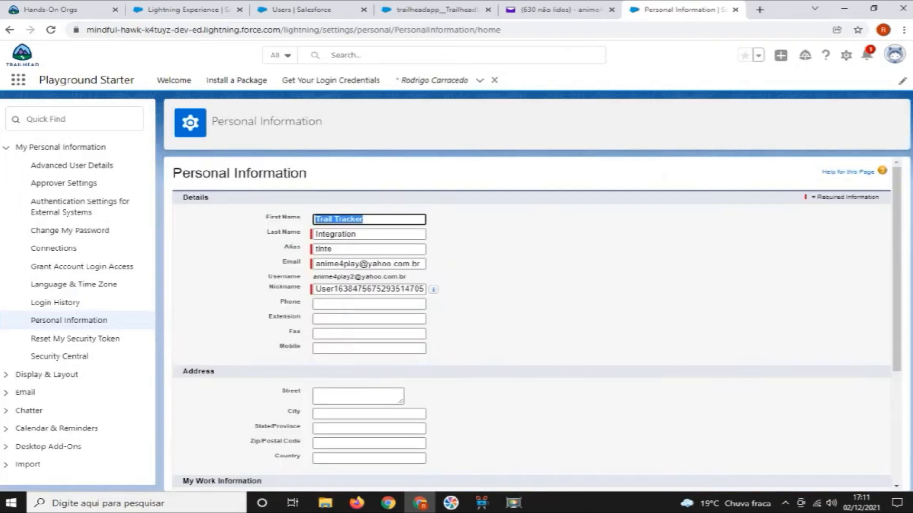
left_click(366, 219)
double_click(359, 234)
left_click(484, 238)
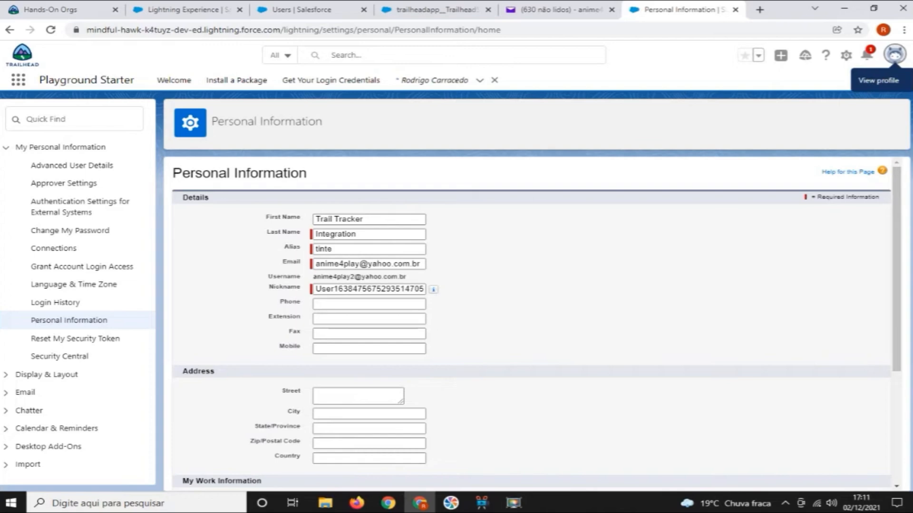
Reset the integration user's security token from the personal settings
left_click(895, 54)
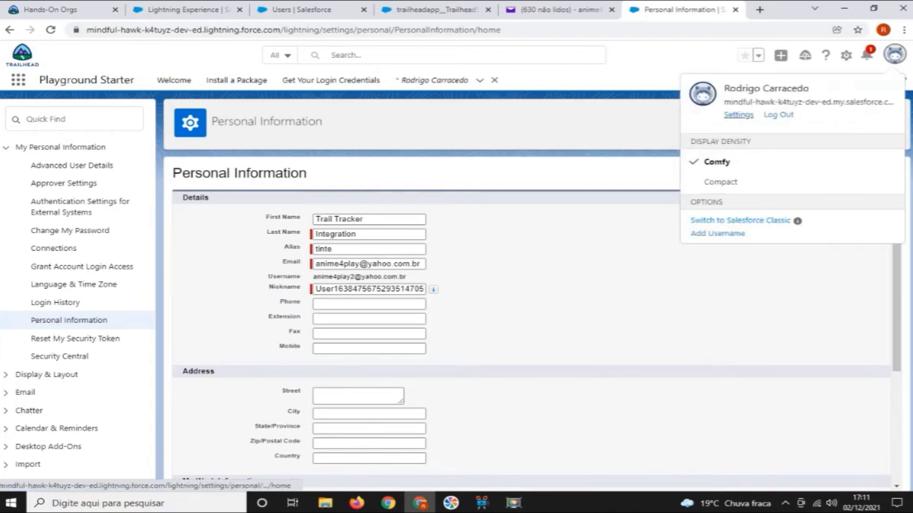
left_click(738, 114)
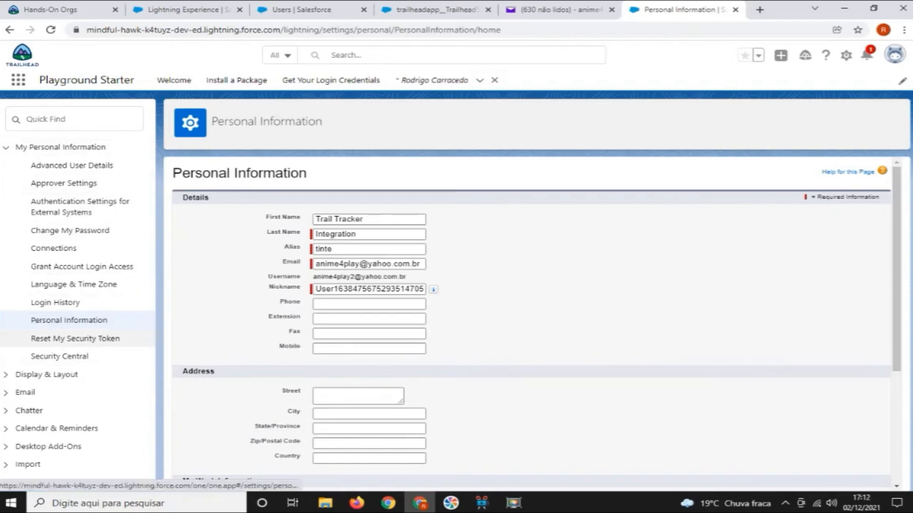
left_click(76, 339)
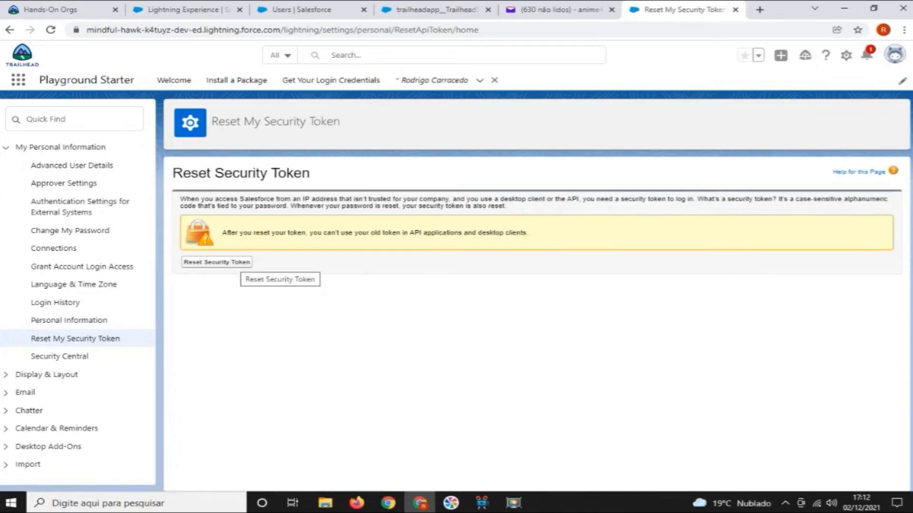
left_click(237, 263)
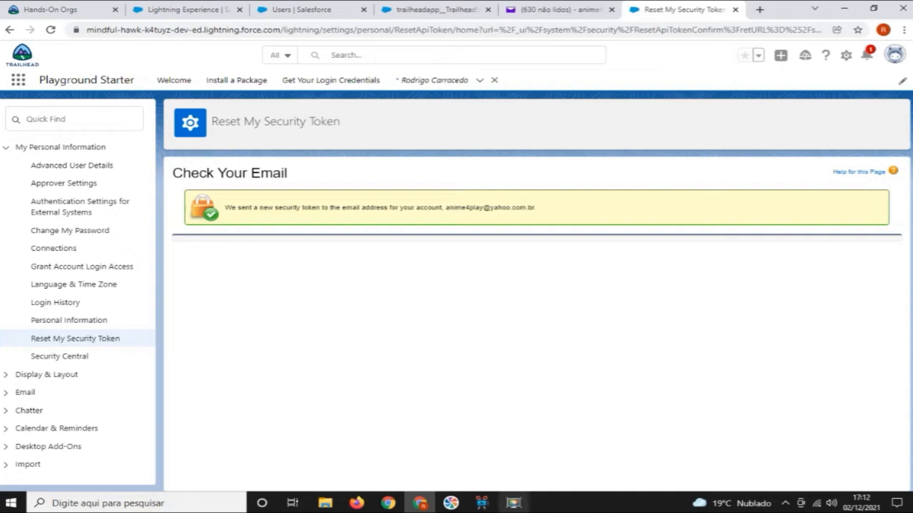
Switch to Yahoo Mail, open the new security token message from Salesforce Developers and copy the token
mouse_move(514, 503)
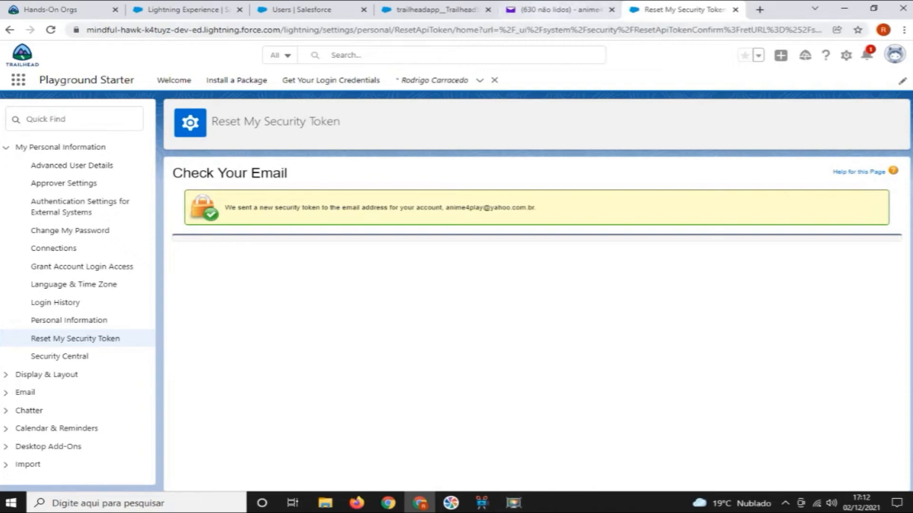
left_click(556, 9)
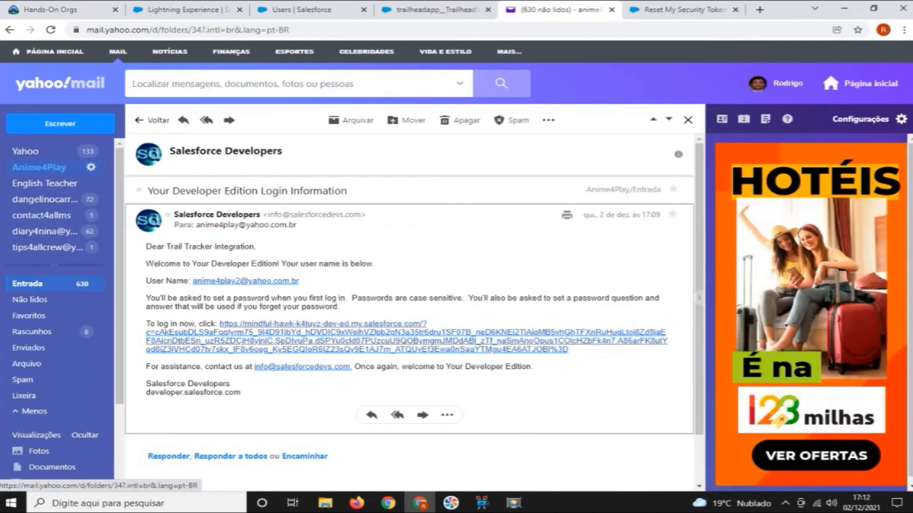
left_click(40, 168)
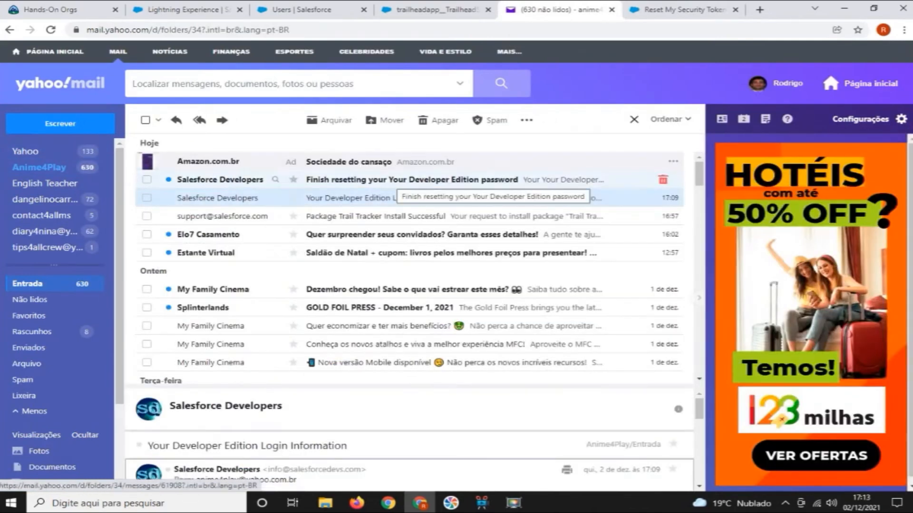
left_click(412, 180)
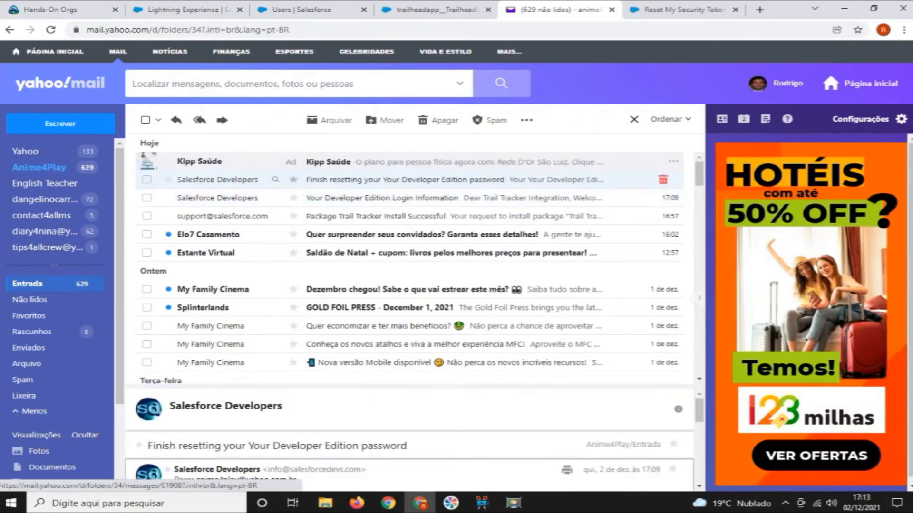
double_click(412, 180)
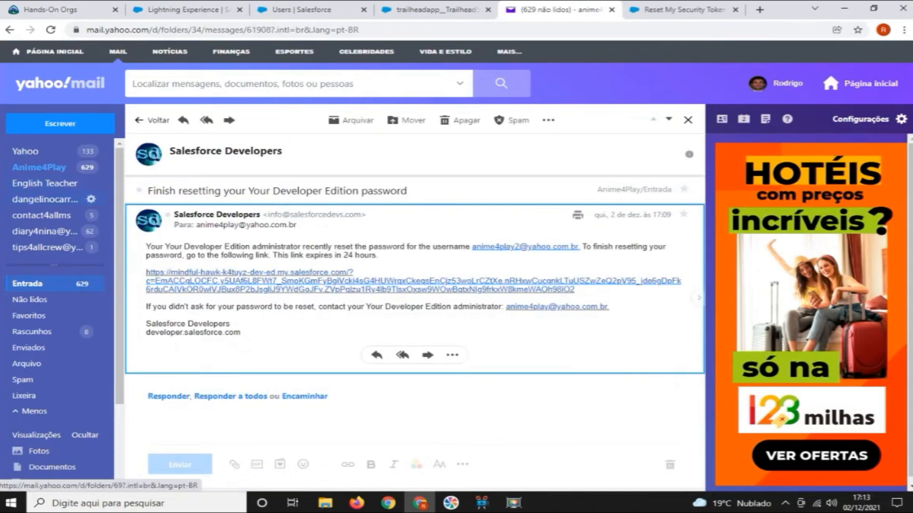
left_click(48, 167)
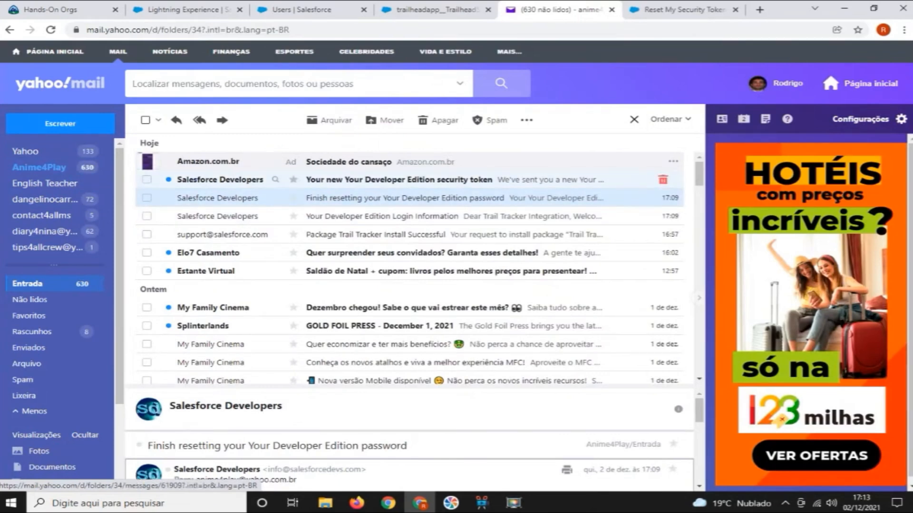
left_click(399, 180)
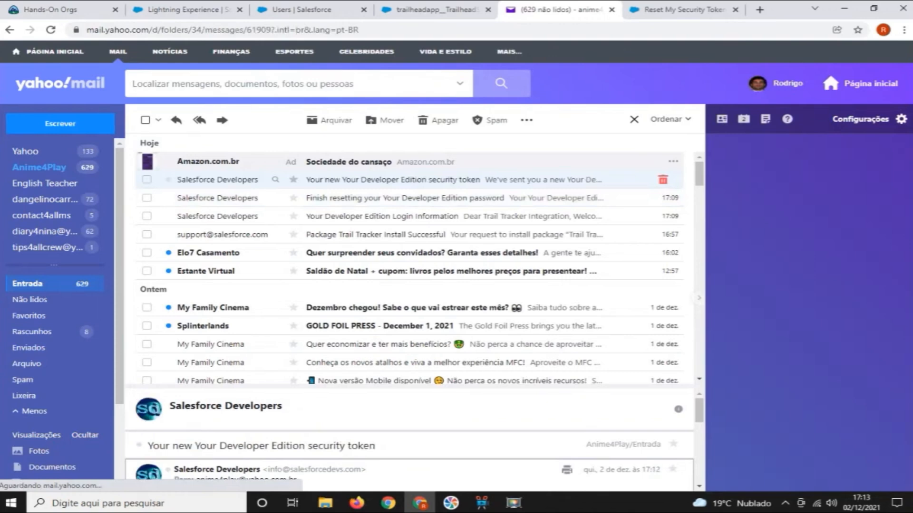
left_click_drag(395, 281, 265, 281)
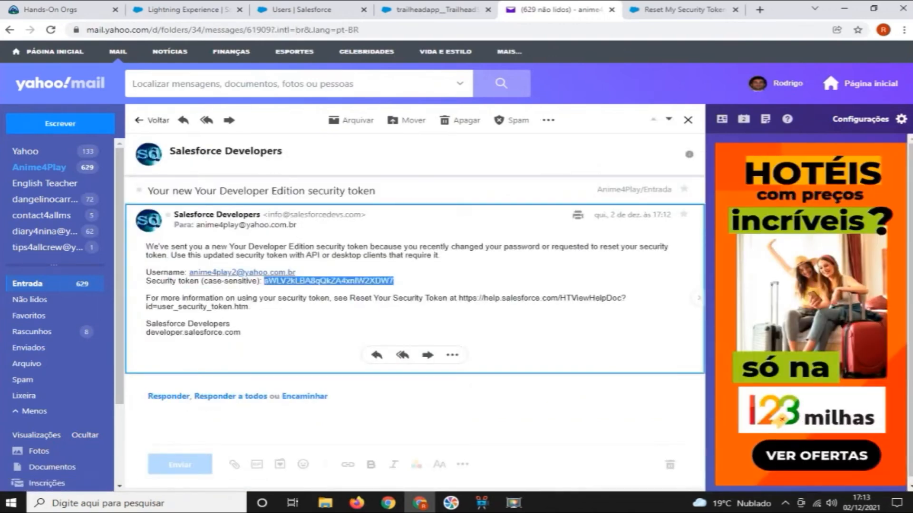
mouse_move(257, 225)
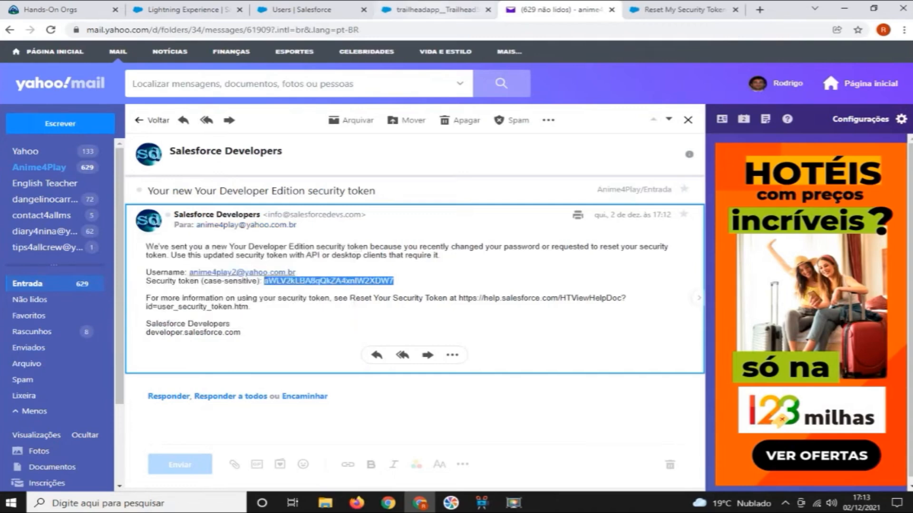
Return to the integration user's Salesforce session and log out of it
left_click(430, 10)
left_click(680, 9)
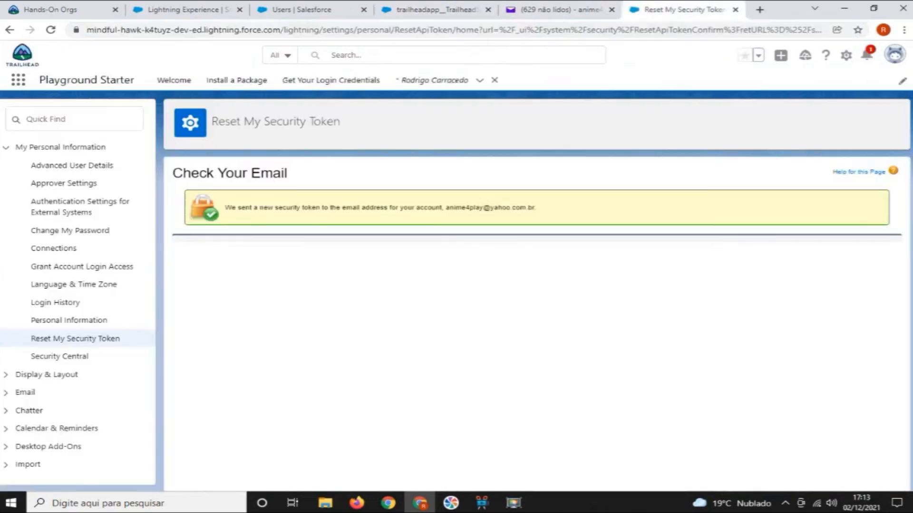
left_click(895, 54)
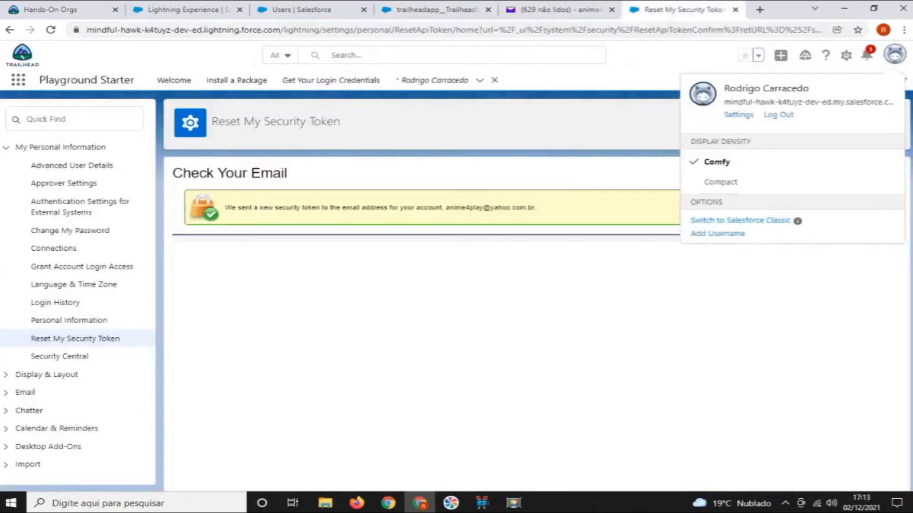
left_click(778, 115)
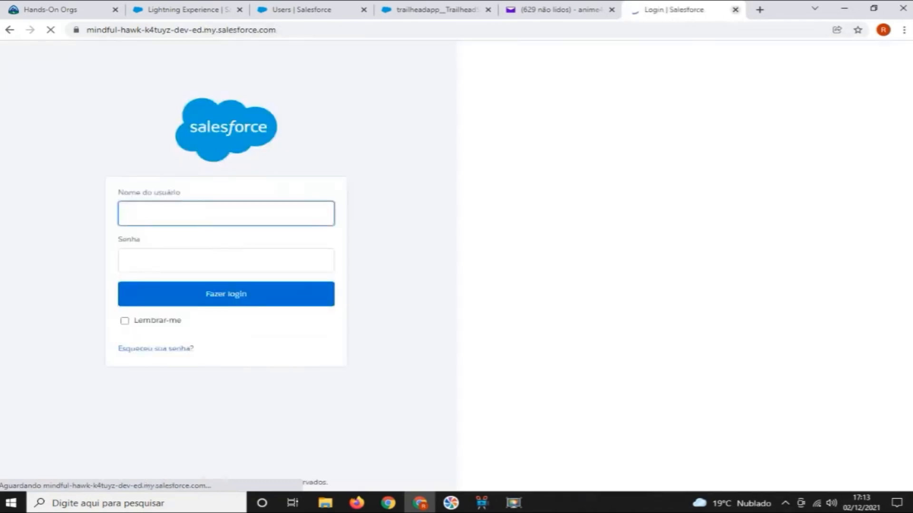
Close the login page and the remaining open Salesforce pages, keeping Hands-On Orgs and Yahoo Mail open
left_click(735, 10)
left_click(518, 9)
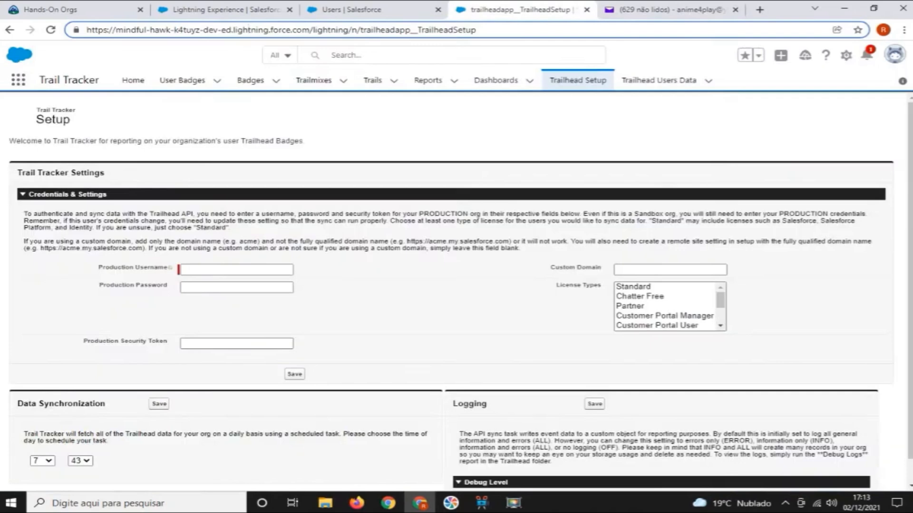
left_click(586, 9)
left_click(437, 9)
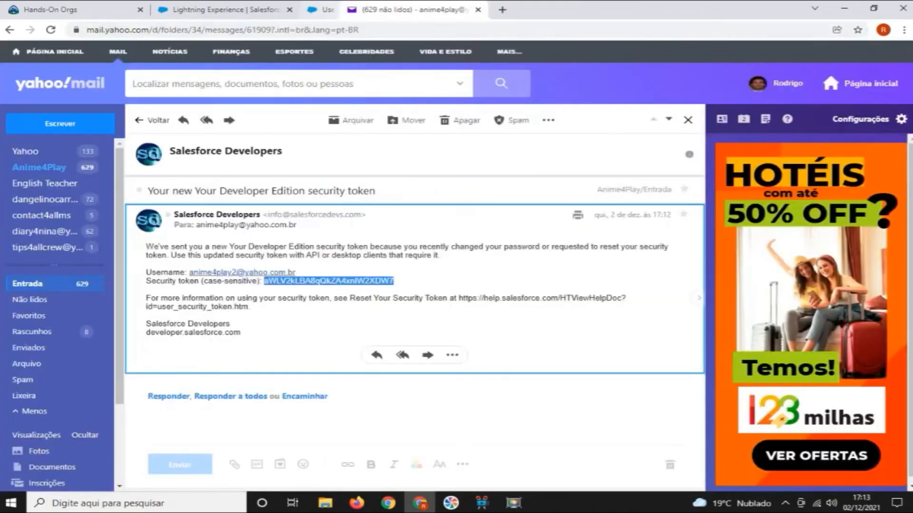
left_click(289, 10)
Launch the Trail Tracker Tutorial playground from Hands-On Orgs and open Trail Tracker's Trailhead Setup page
left_click(50, 10)
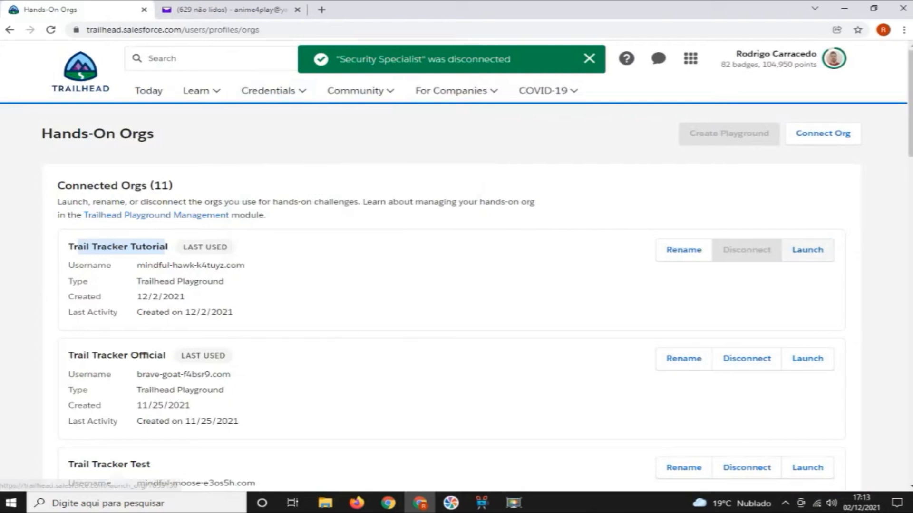
left_click(807, 249)
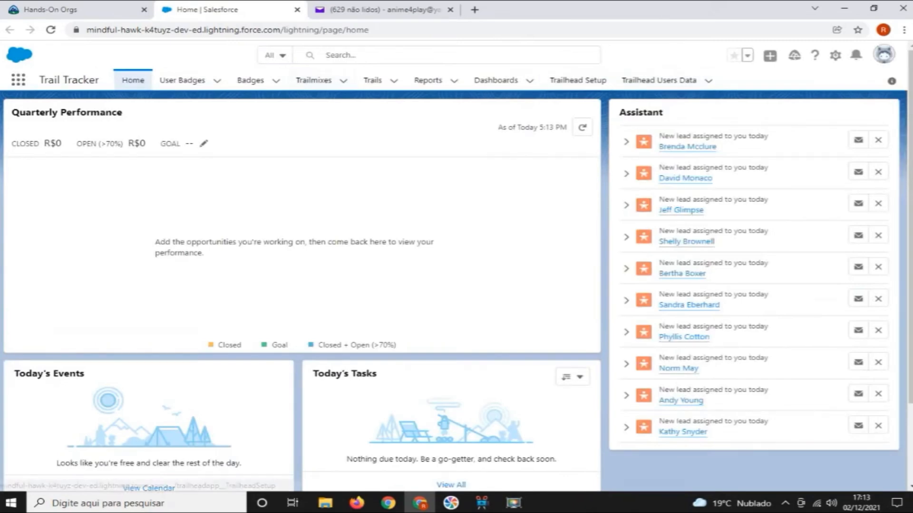
left_click(577, 80)
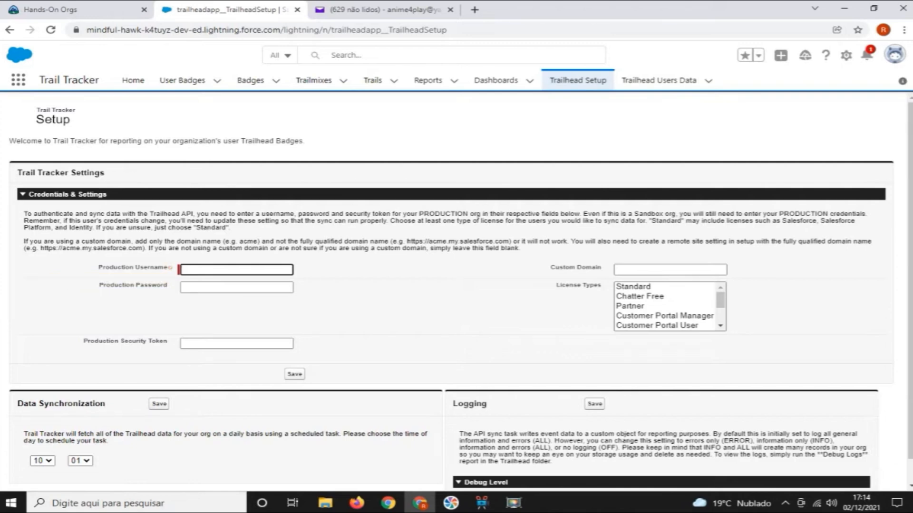
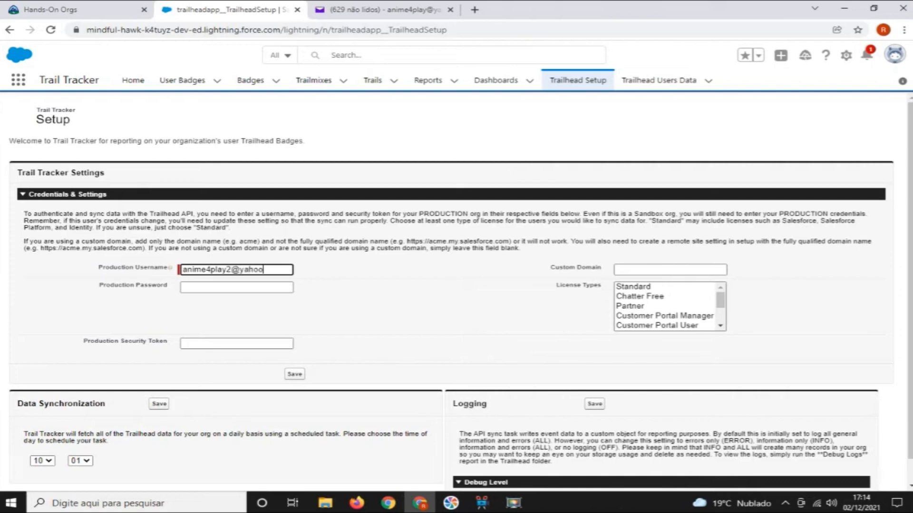
Enter the integration user's username as the Production Username in the Trail Tracker settings
key("Tab")
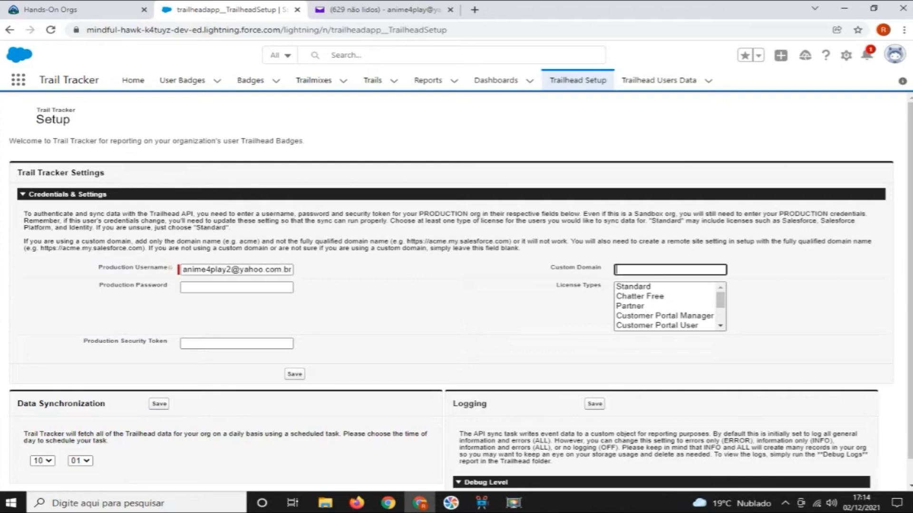
Enter the integration user's password as the Production Password and paste the copied token as the Production Security Token
key("Tab")
type("****")
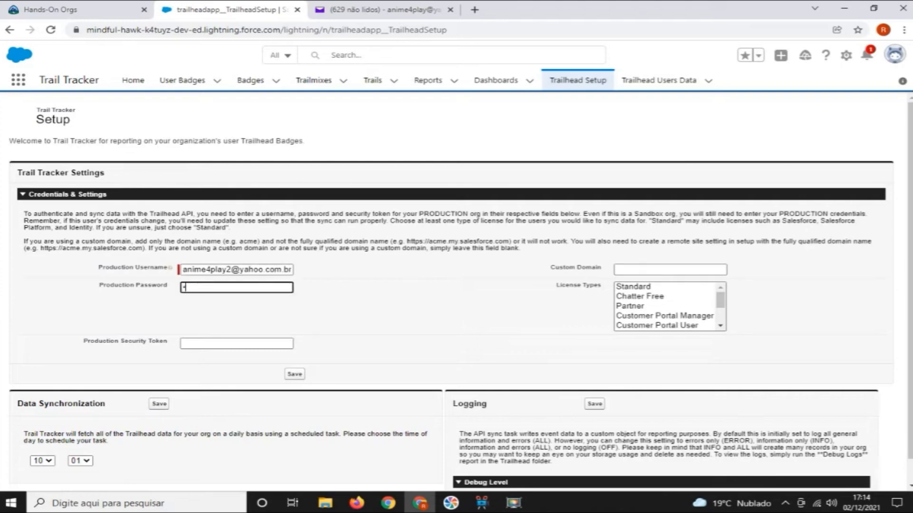
type("***********")
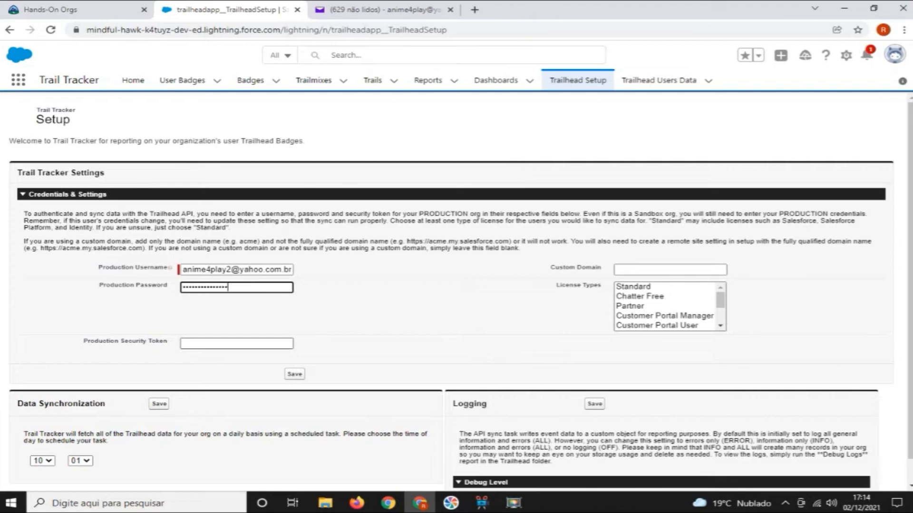
left_click(237, 344)
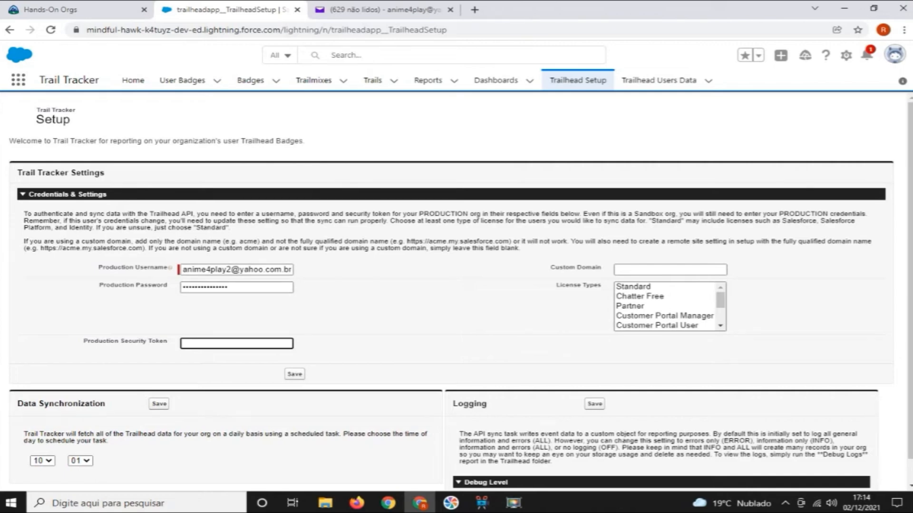
key("ctrl+v")
Choose Chatter Free as the license type and save the Trail Tracker credentials and settings
left_click(640, 296)
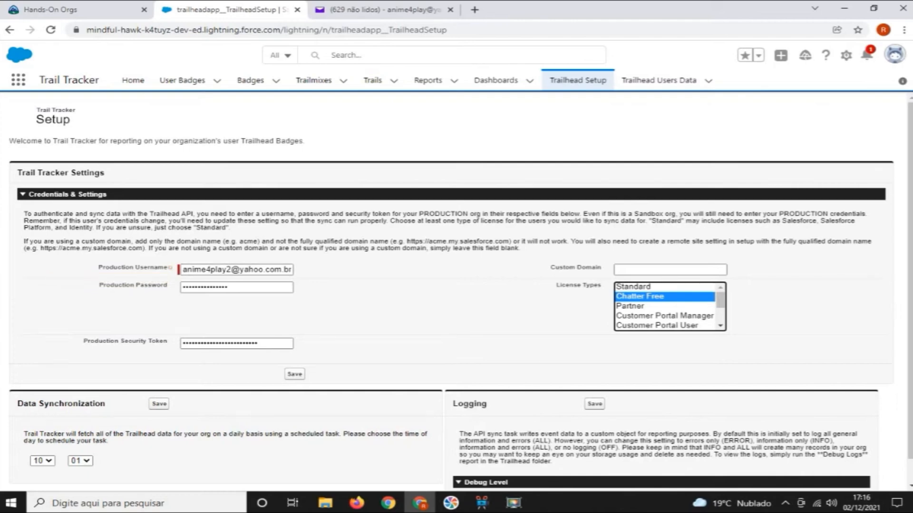
left_click_drag(292, 270, 181, 270)
left_click(237, 312)
left_click(640, 297)
left_click(295, 374)
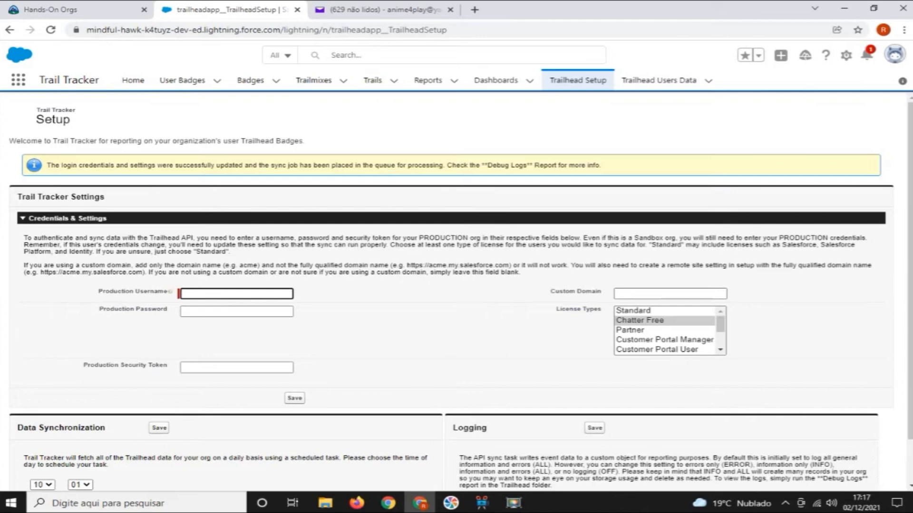
scroll(456, 291, "down", 1)
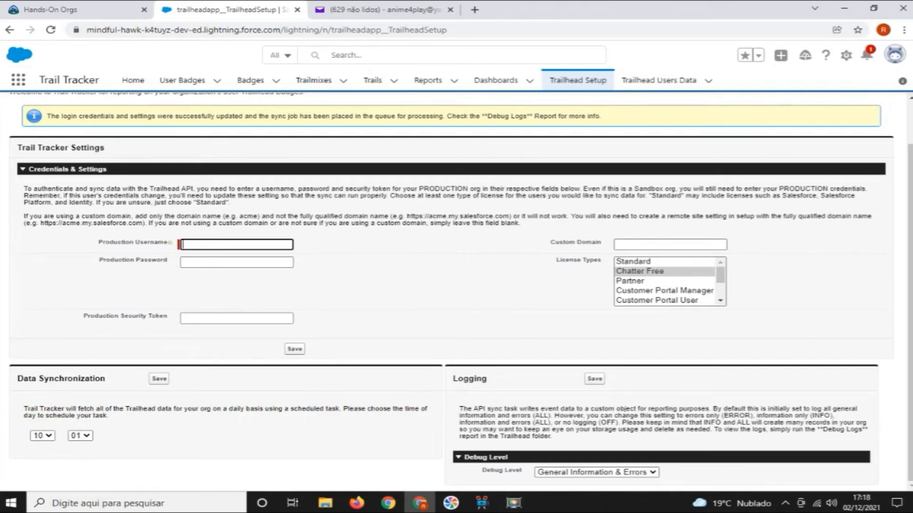
Open Setup's user administration and start creating a new user
mouse_move(513, 503)
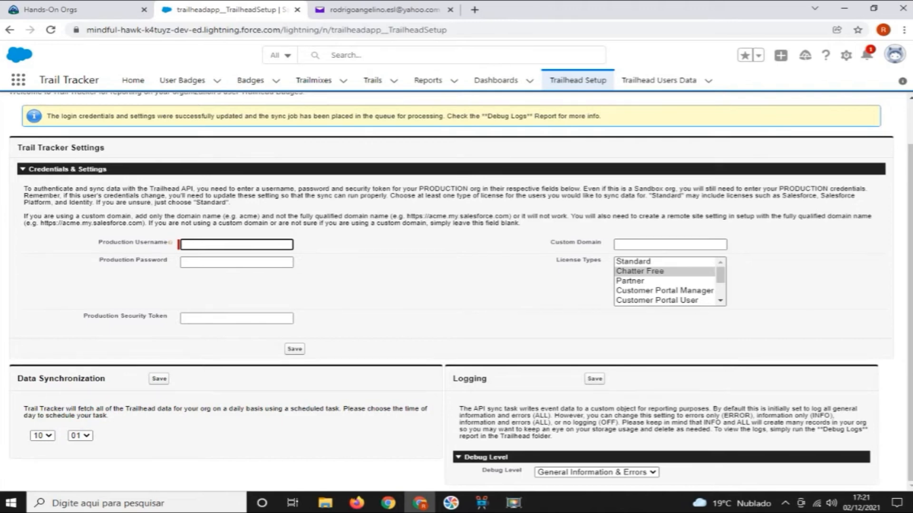
left_click(845, 55)
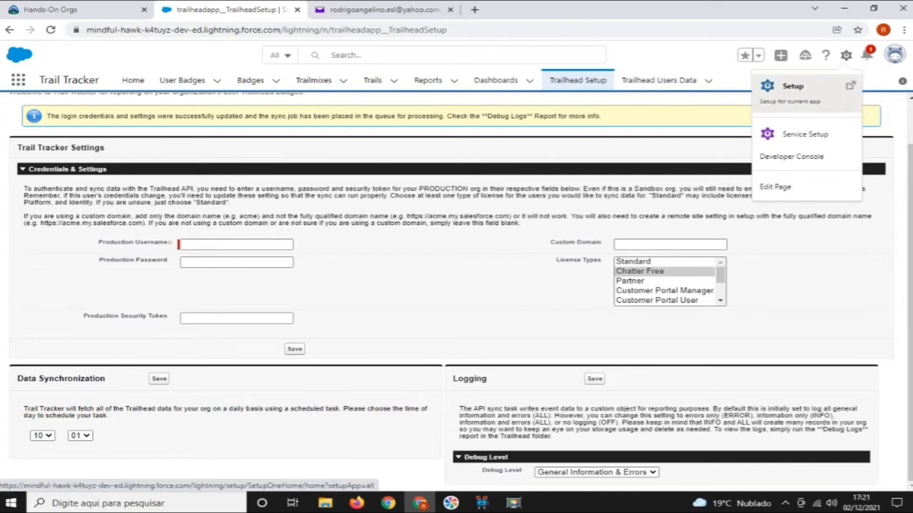
left_click(792, 86)
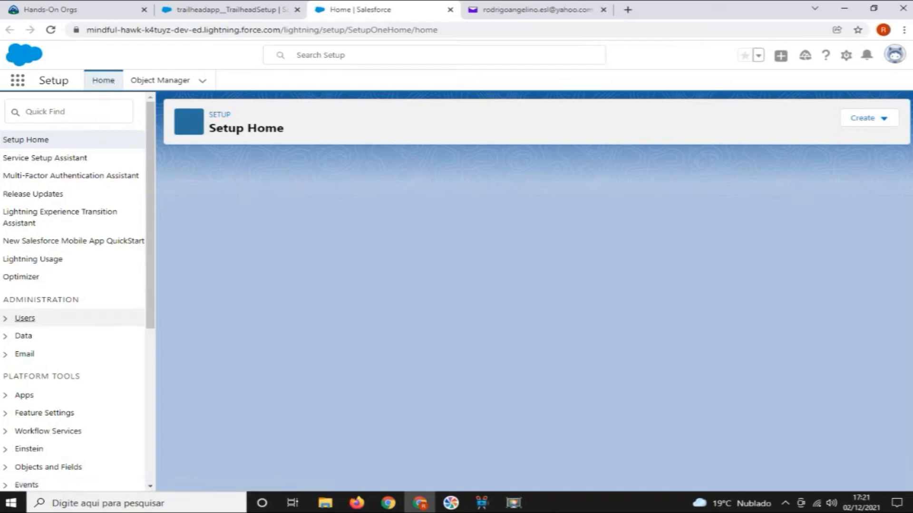
left_click(25, 318)
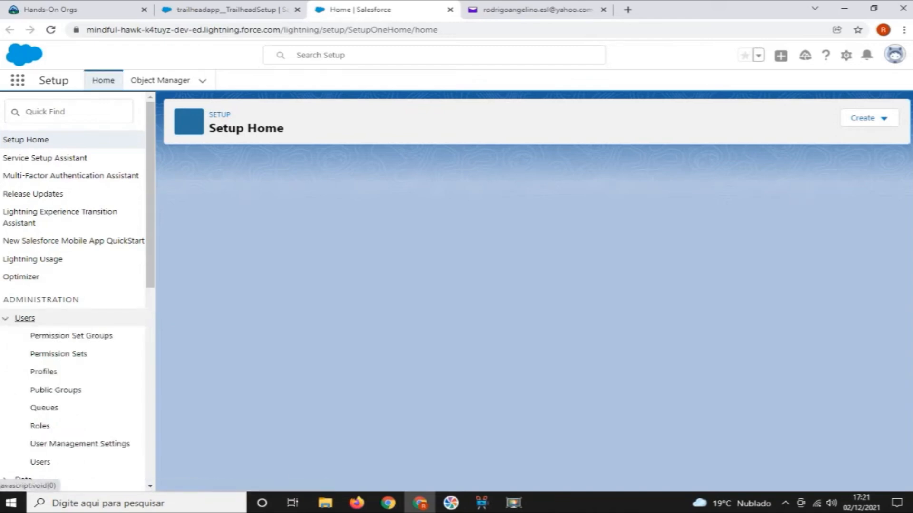
scroll(71, 407, "down", 1)
scroll(72, 406, "up", 1)
scroll(72, 406, "down", 1)
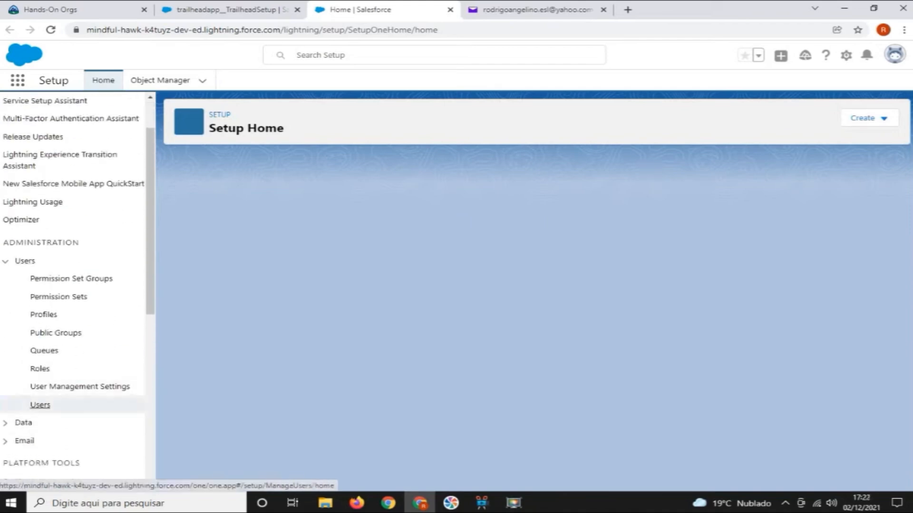
left_click(39, 404)
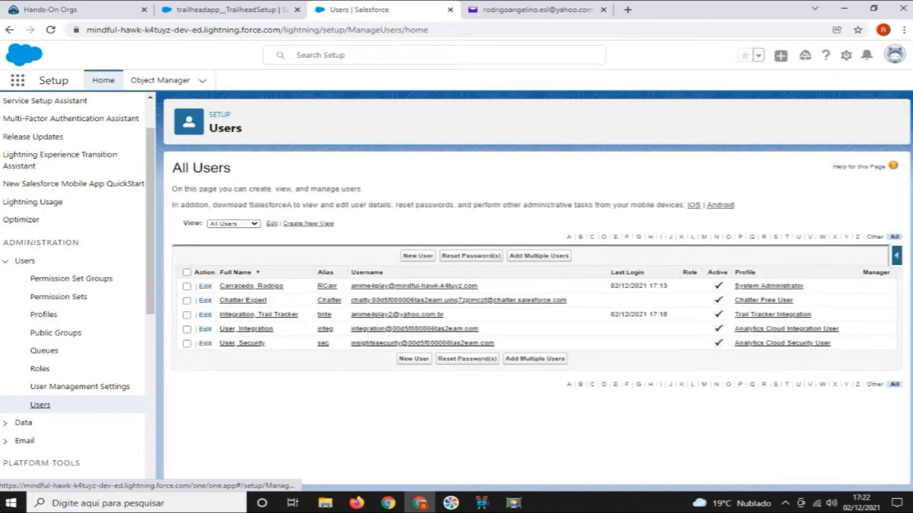
left_click(418, 255)
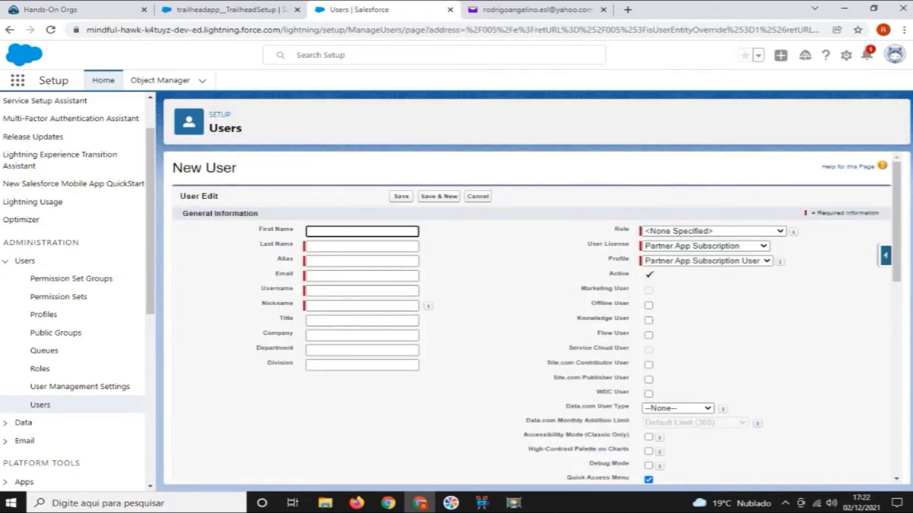
Enter first name Test, last name User 1 and alias tuser, and fill in the new user's email and a username ending in 2 before the @
type("Test")
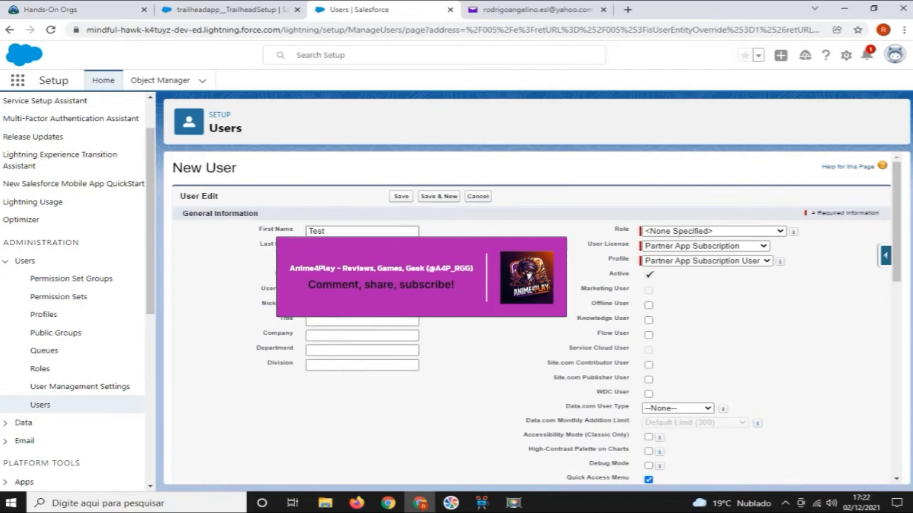
left_click(362, 276)
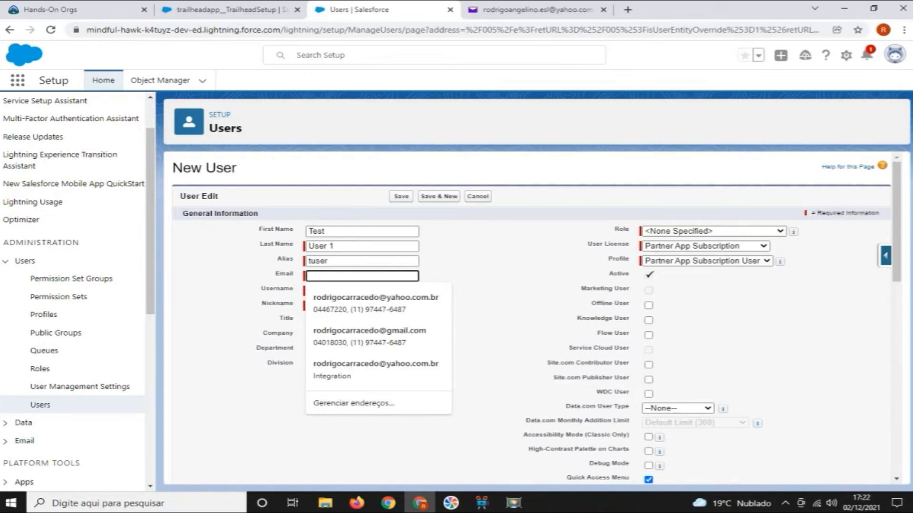
key("ctrl+v")
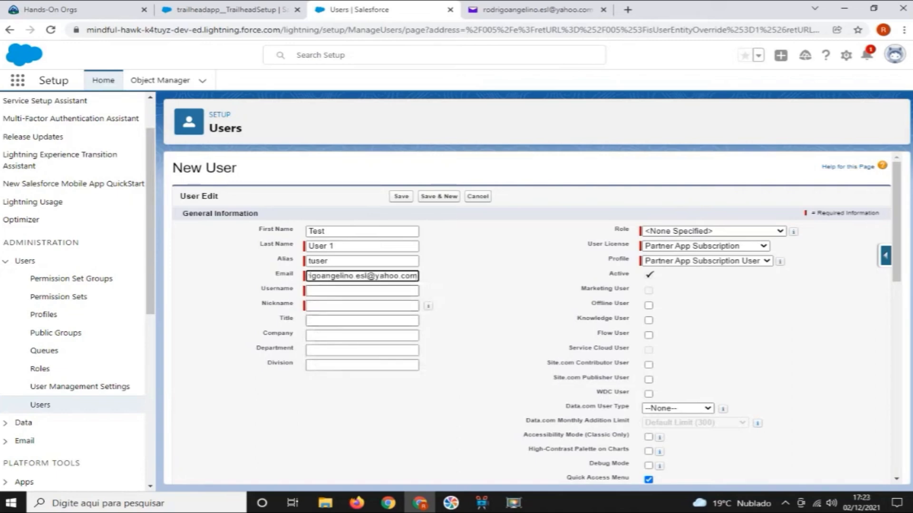
left_click(354, 290)
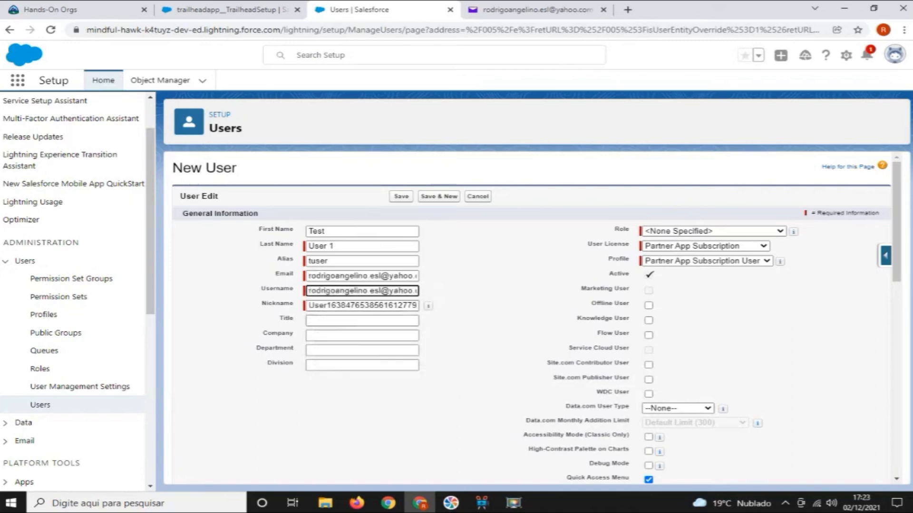
type("2")
Assign the Chatter Free license and the Chatter Free User profile to the new user, and save the user
left_click(706, 246)
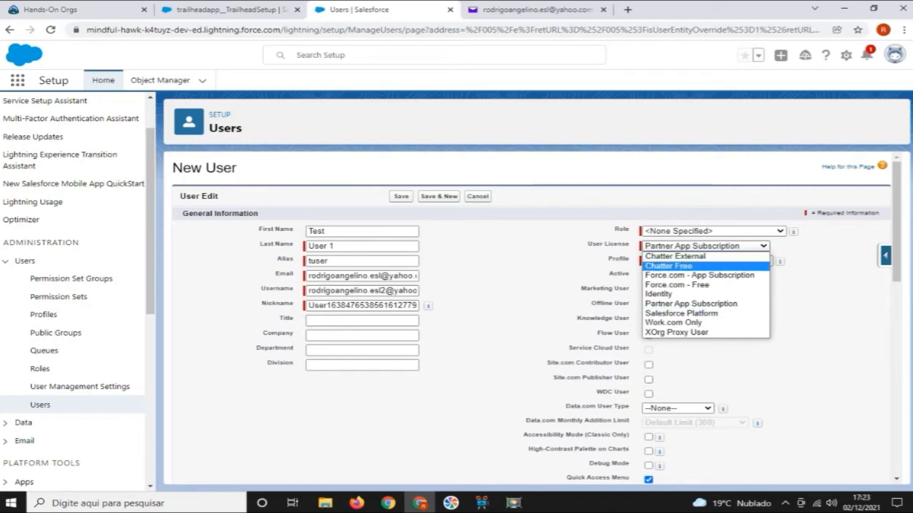
key("Return")
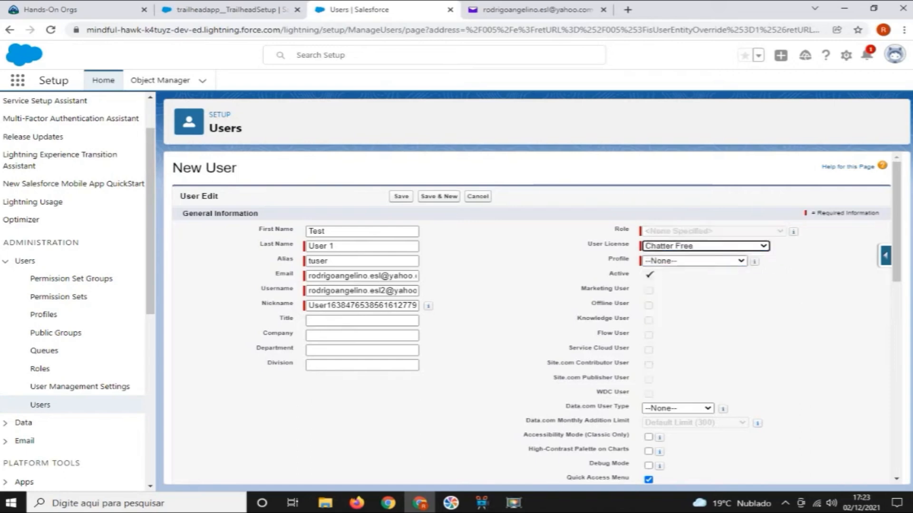
left_click(694, 261)
key("Down")
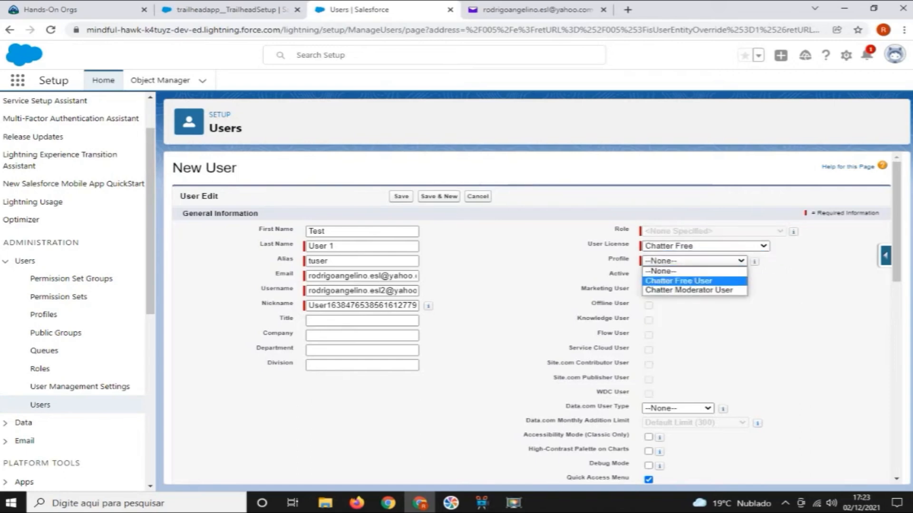
key("Return")
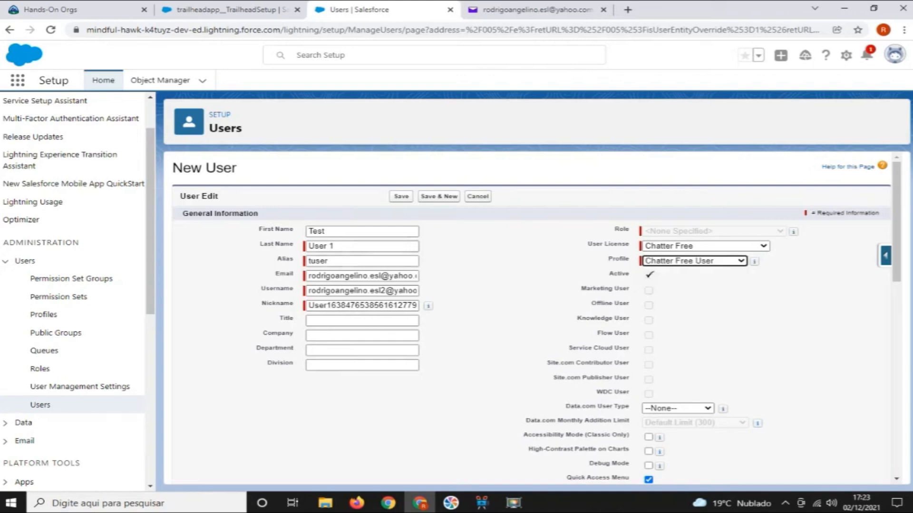
left_click(401, 196)
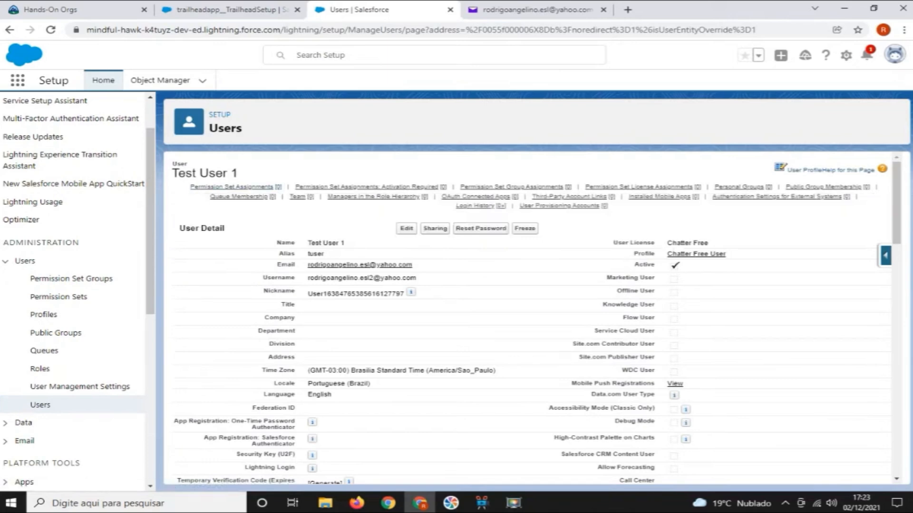
Create a permission set labelled Badge Object Access with API name Badge_Object_Access, and open its assigned apps for editing
left_click(58, 296)
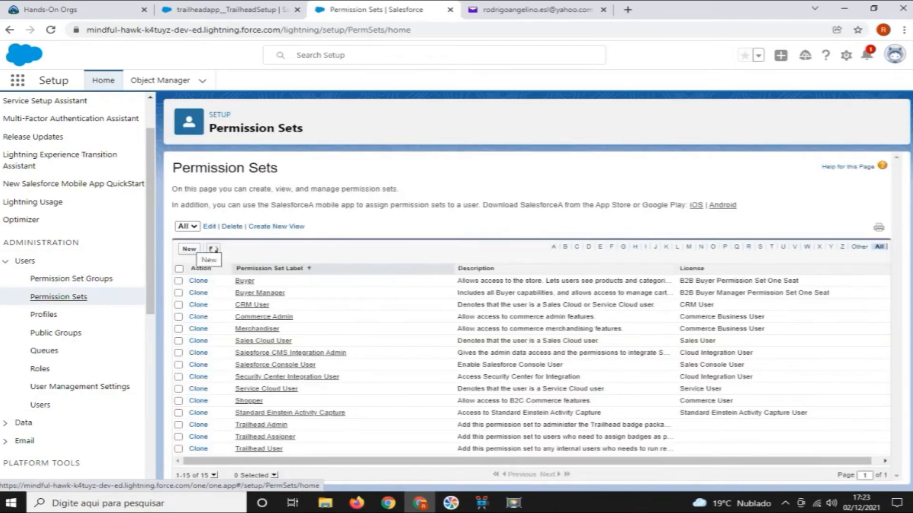
left_click(189, 249)
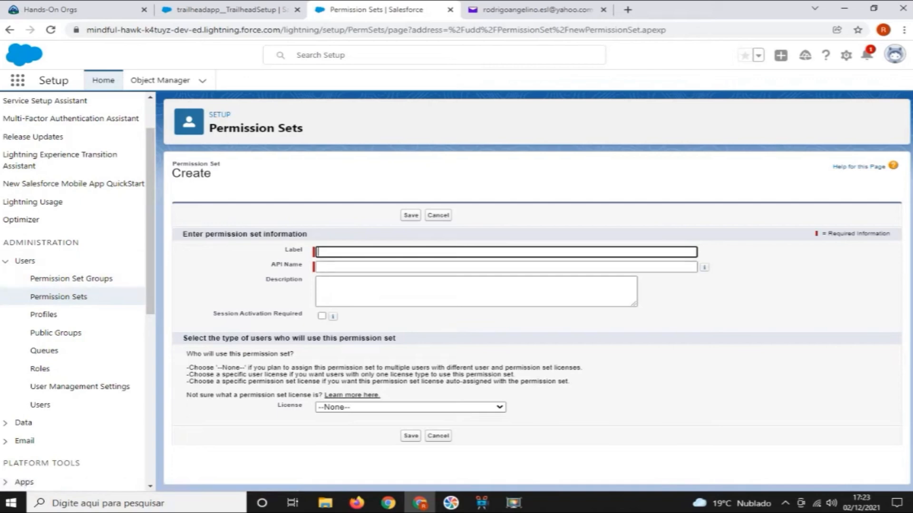
left_click(404, 252)
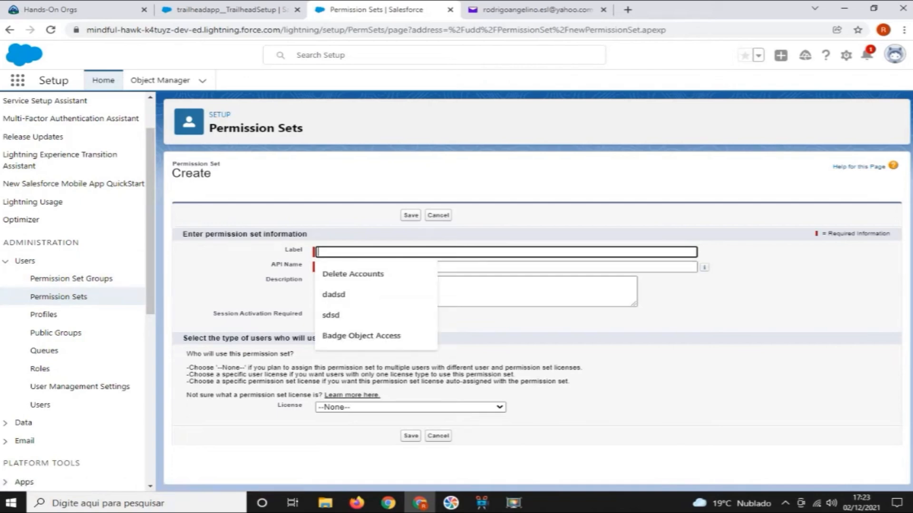
type("Badge")
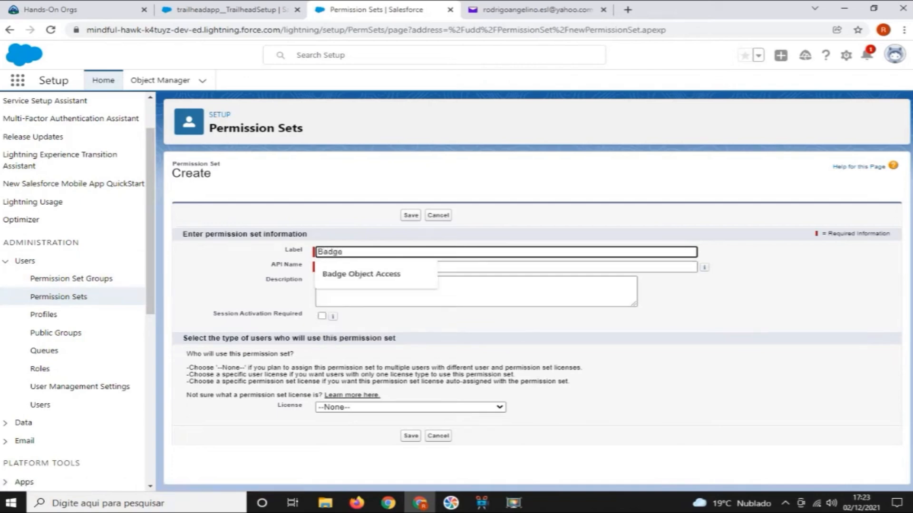
key("Down")
key("Return")
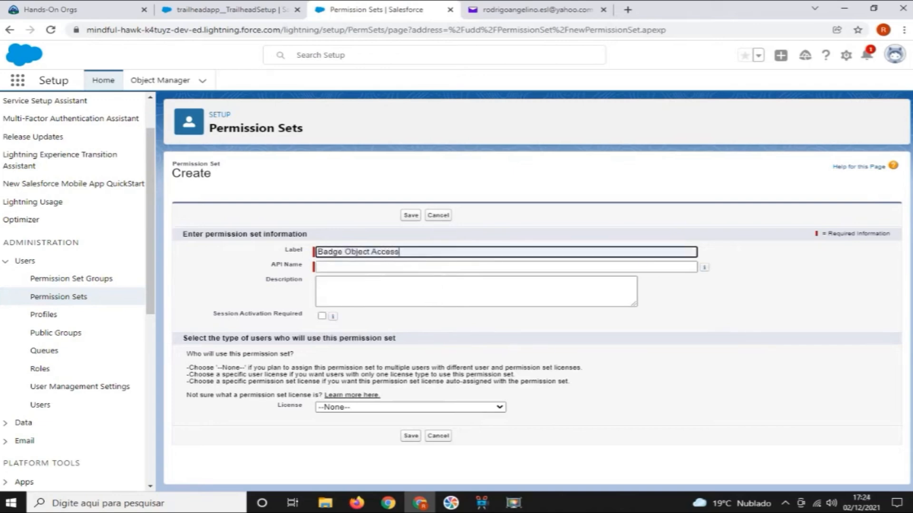
key("Tab")
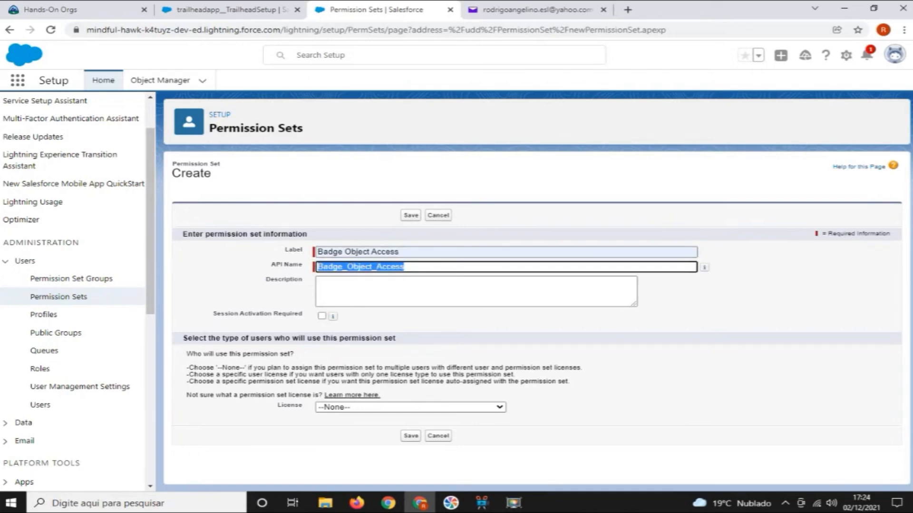
left_click(342, 267)
left_click_drag(342, 266, 347, 267)
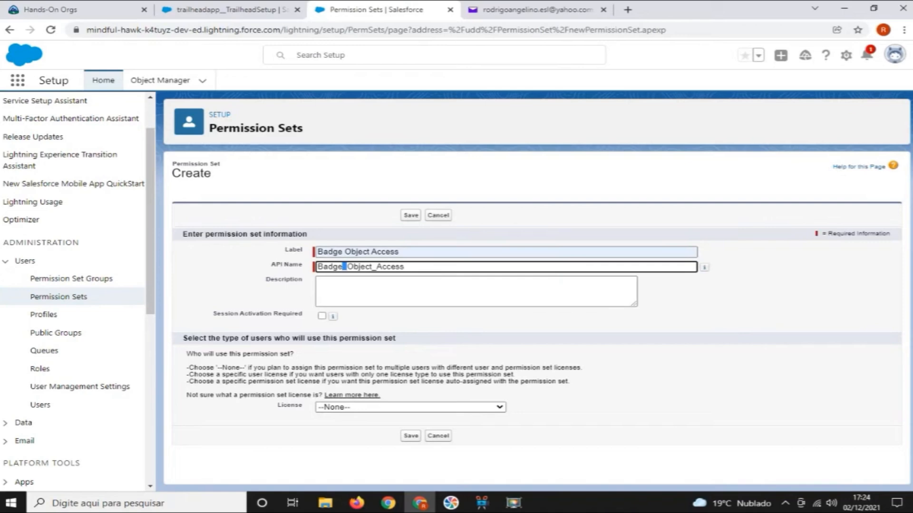
key("Return")
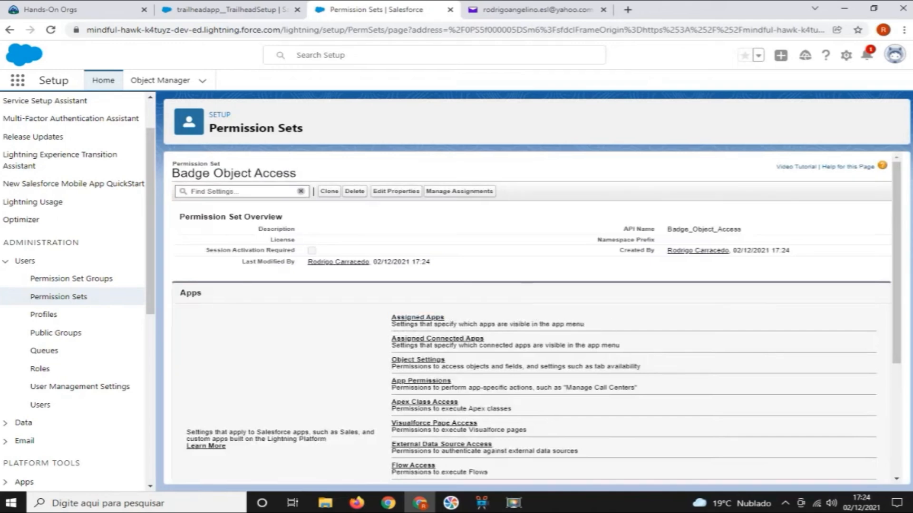
left_click(417, 318)
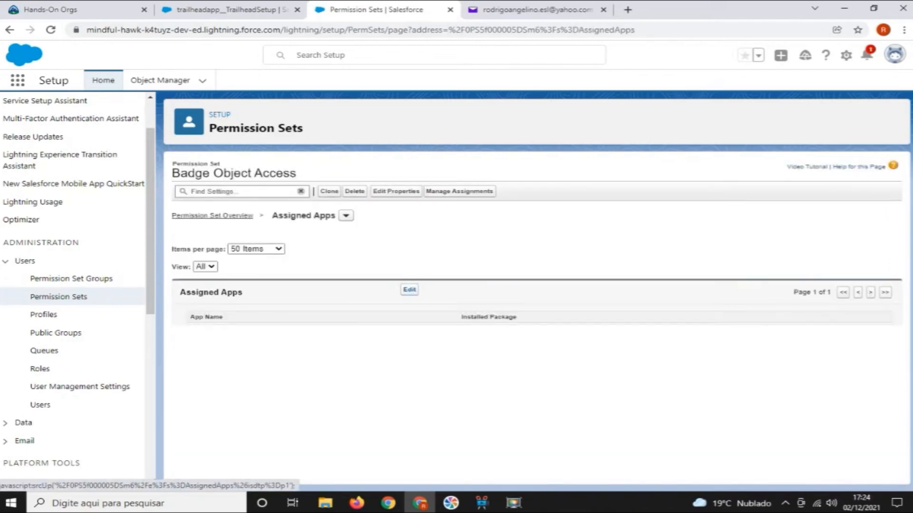
left_click(410, 290)
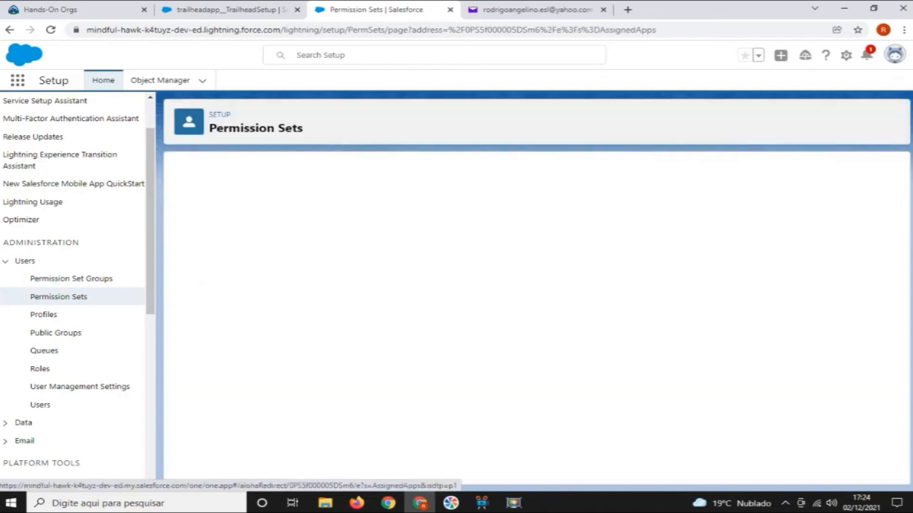
left_click(513, 503)
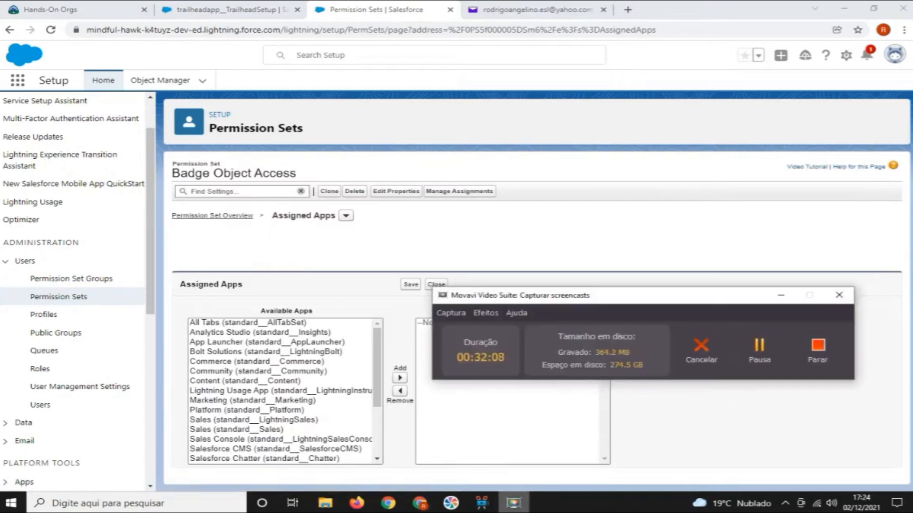
left_click(761, 347)
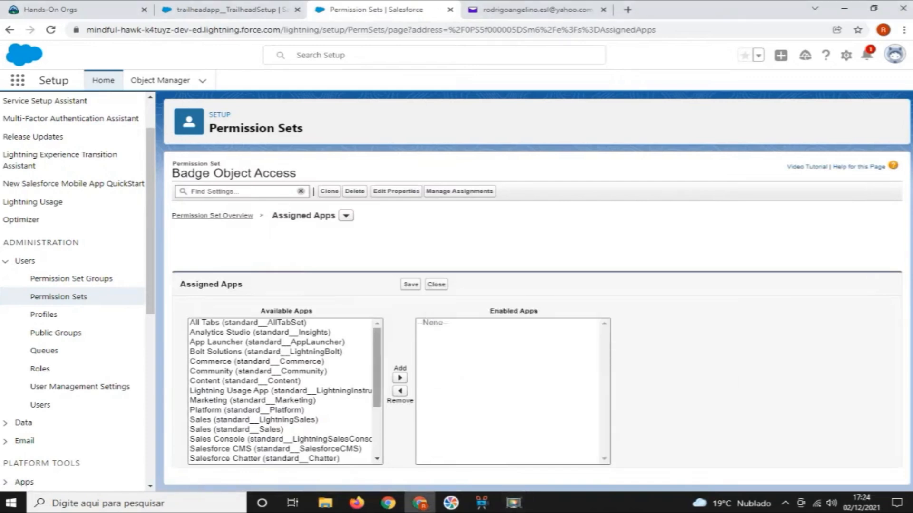
Enable the trailheadapp Trail Tracker app for the Badge Object Access permission set and save the assigned apps
scroll(285, 391, "down", 3)
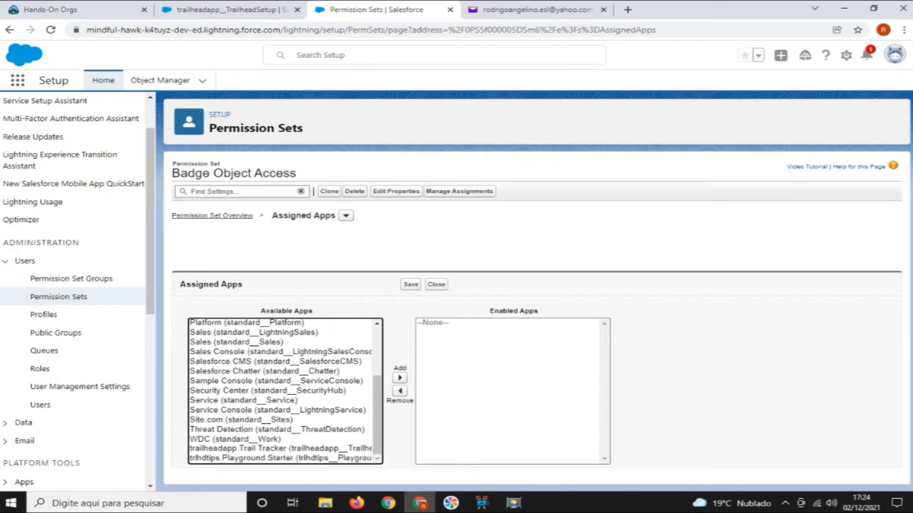
left_click(280, 448)
left_click(399, 378)
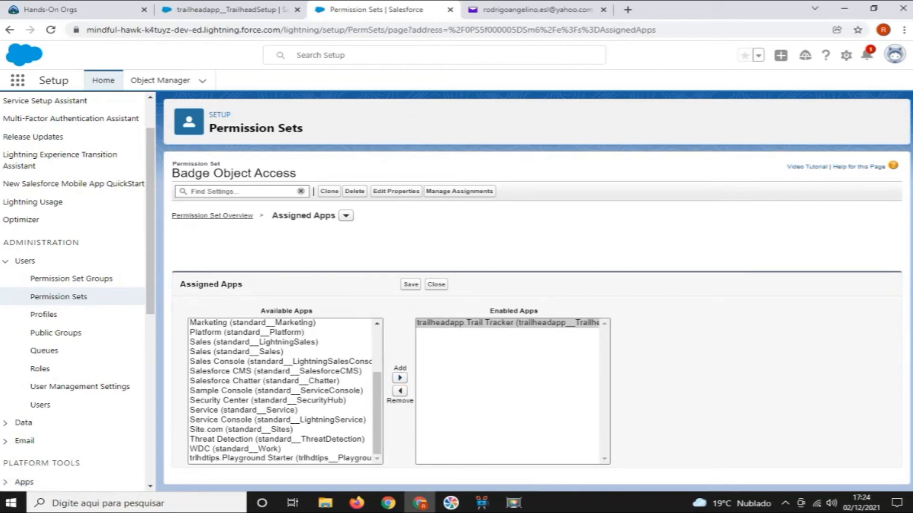
left_click(410, 284)
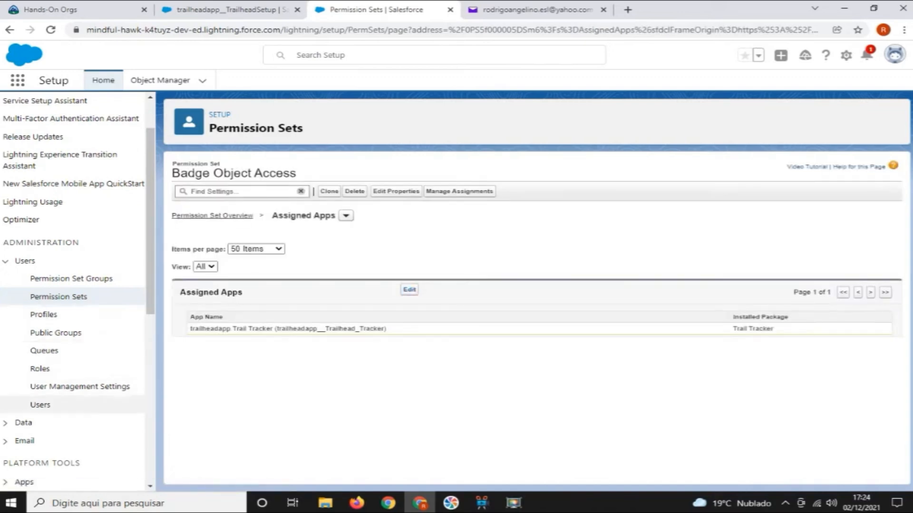
Assign the Badge Object Access permission set to the Trail Tracker Integration user and save the assignment
left_click(40, 404)
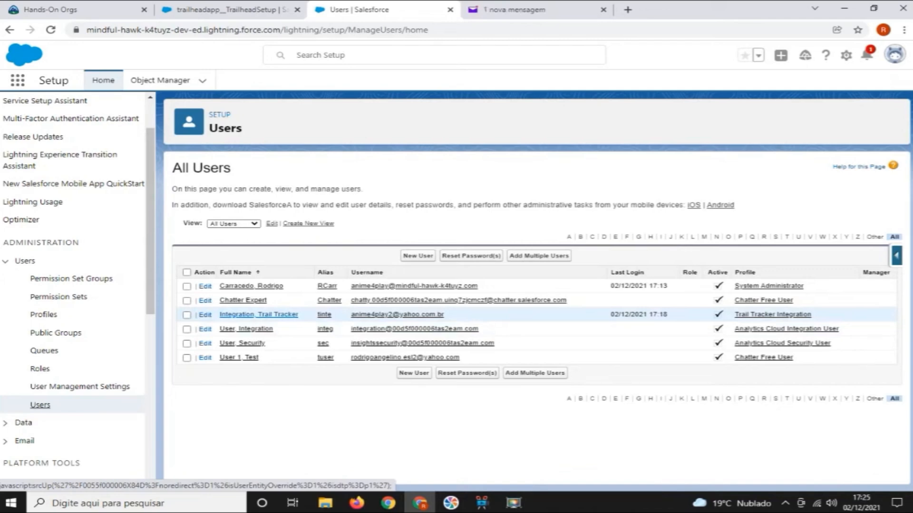
left_click(258, 315)
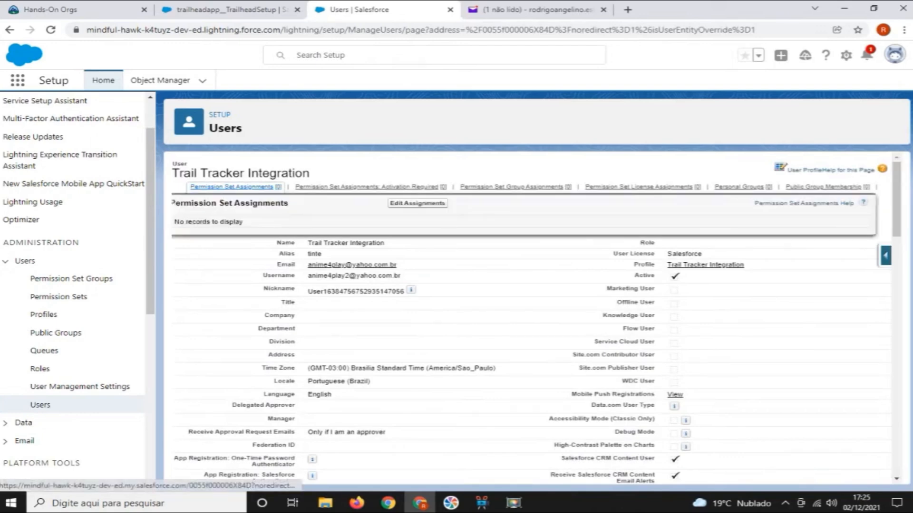
left_click(236, 187)
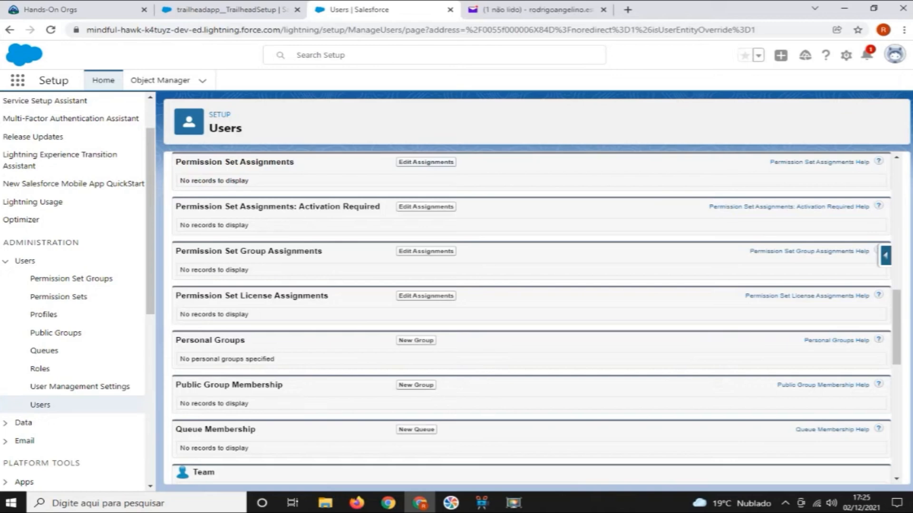
left_click(426, 162)
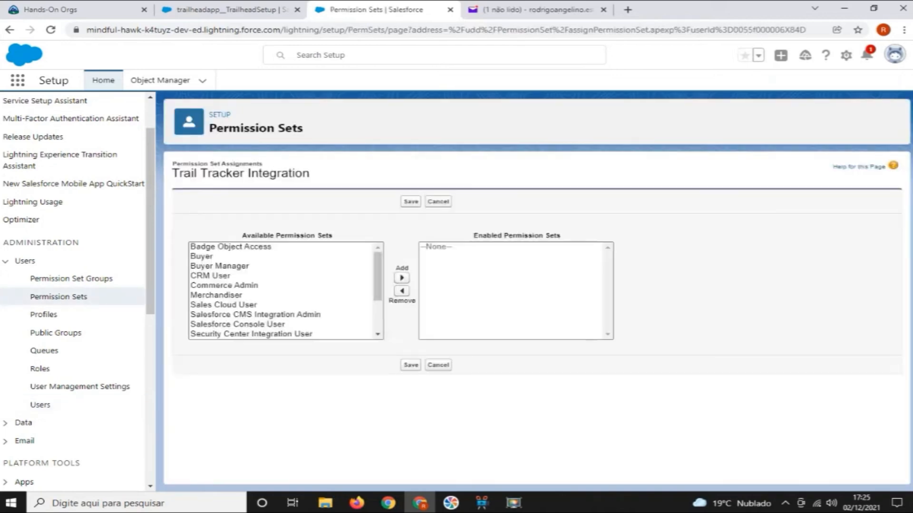
left_click(231, 247)
left_click(402, 278)
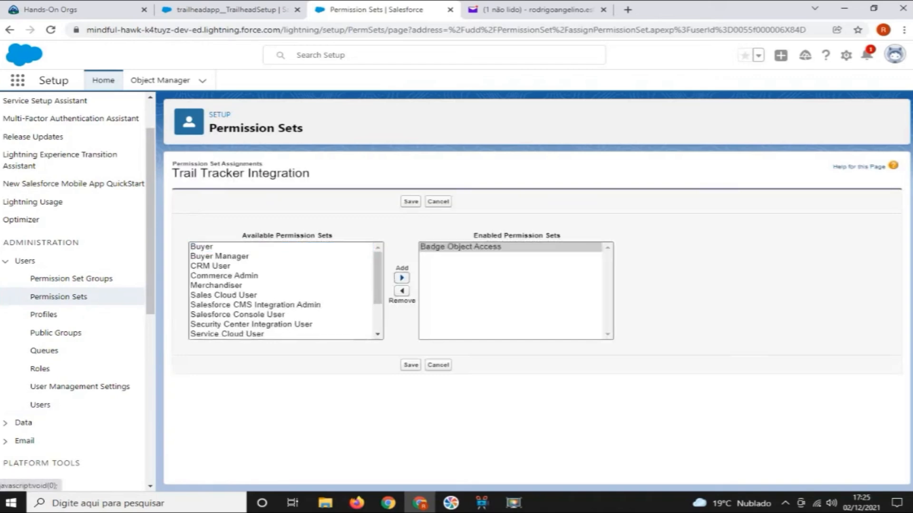
left_click(410, 364)
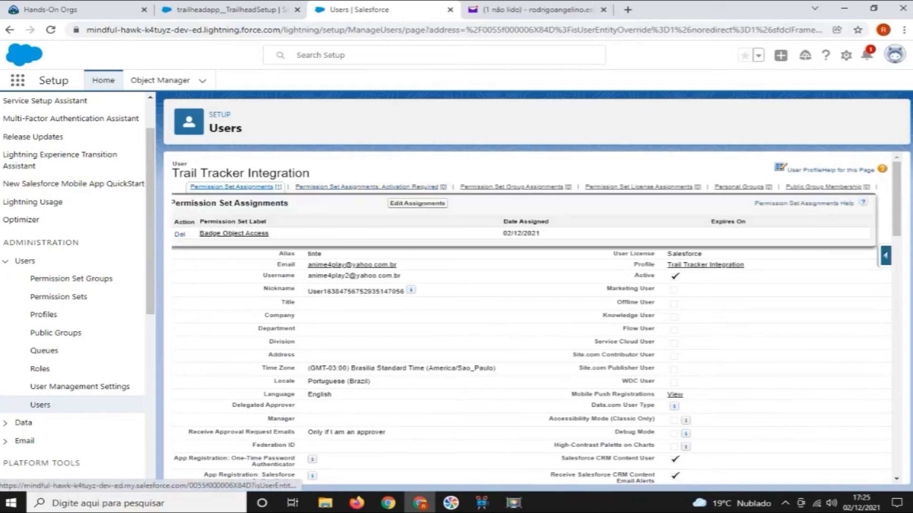
Add the Trailhead Admin, Trailhead Assigner and Trailhead User permission sets to the integration user, save, and return to the user list
left_click(232, 187)
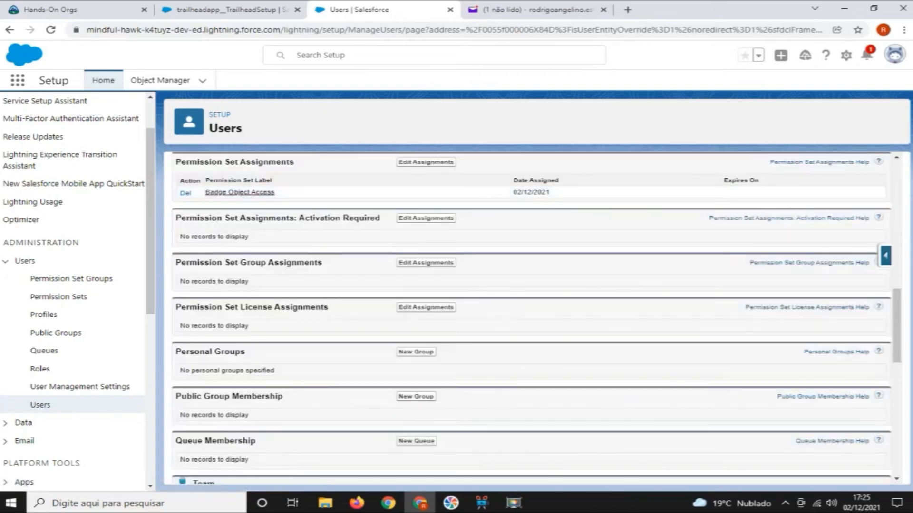
left_click(426, 162)
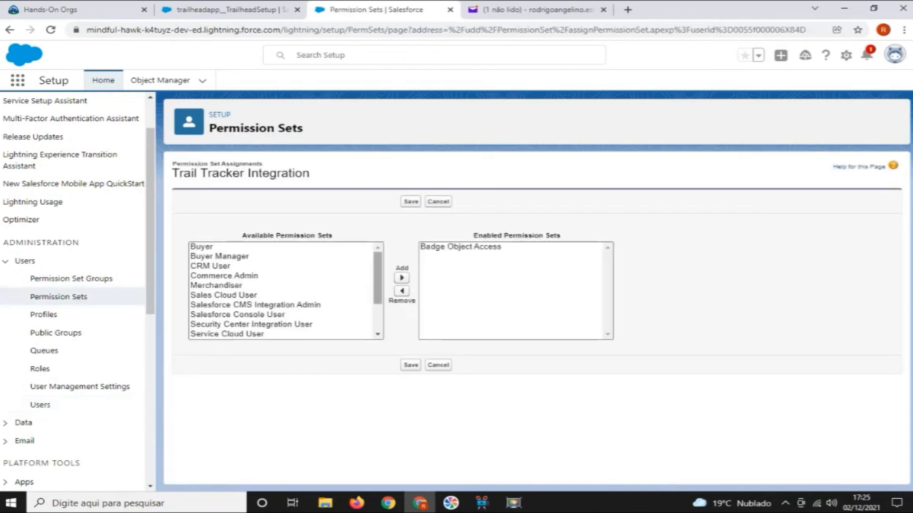
left_click_drag(378, 279, 378, 305)
left_click(222, 315)
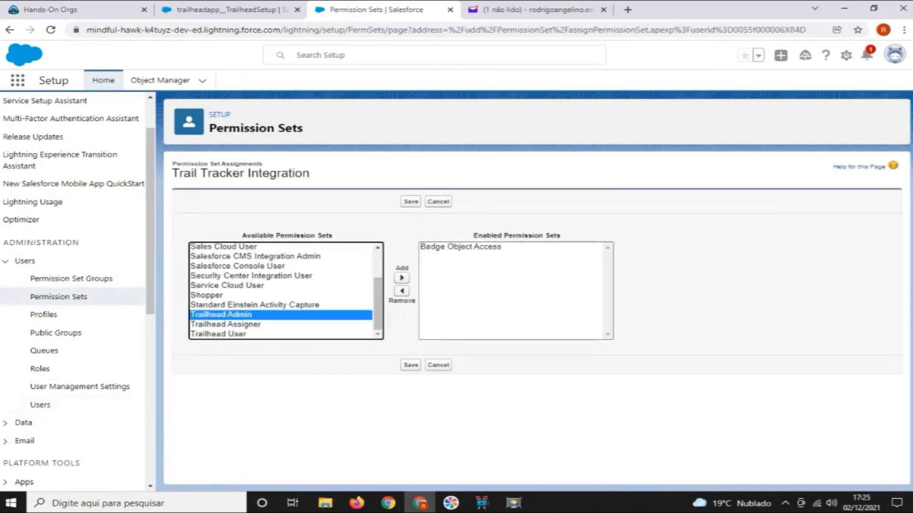
key("shift+Down")
key("shift+Down")
left_click(401, 277)
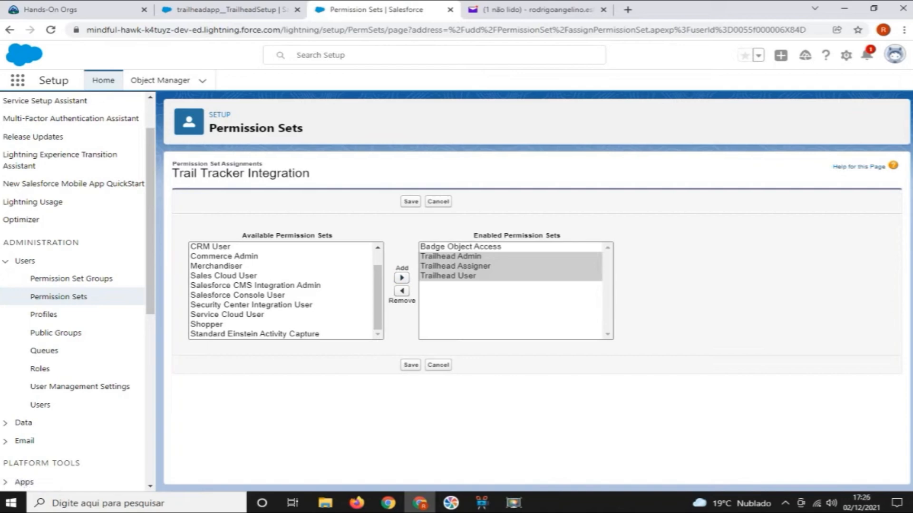
left_click(411, 202)
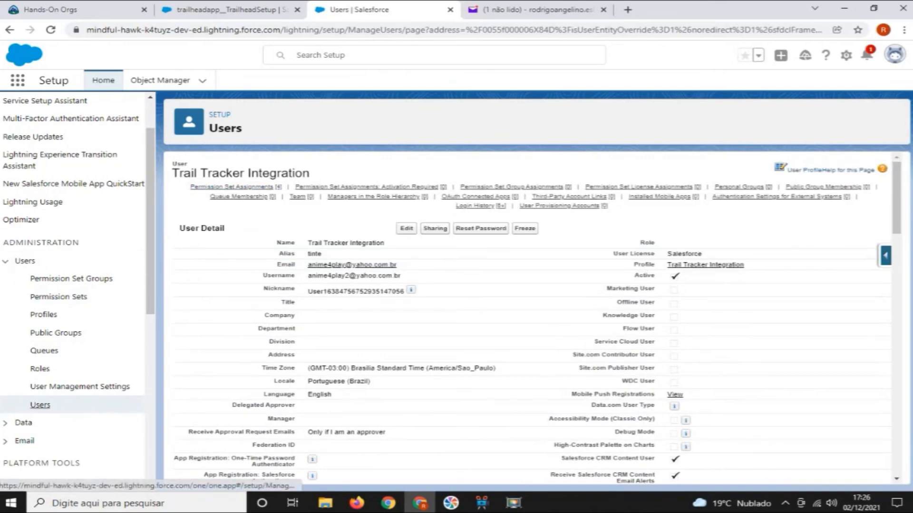
left_click(40, 405)
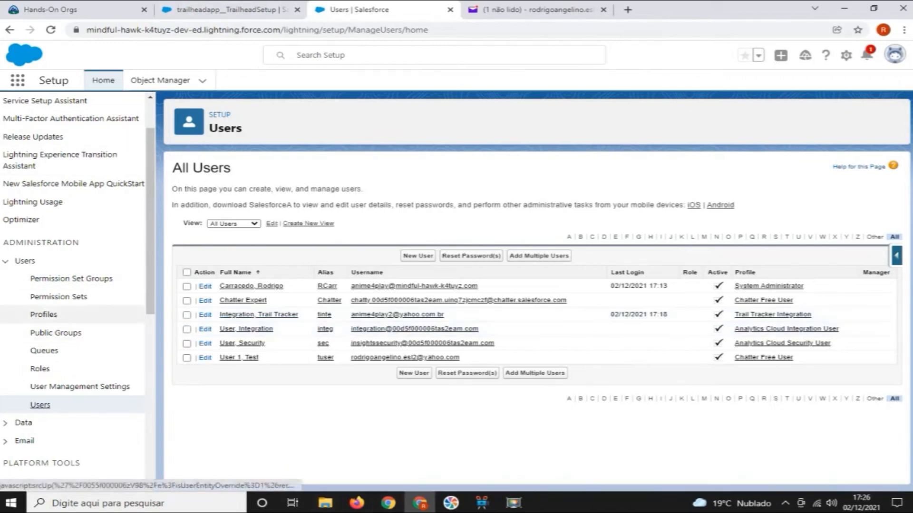
Switch to Firefox and request an email login to Trailblazer.me with the test user's email address
left_click(356, 503)
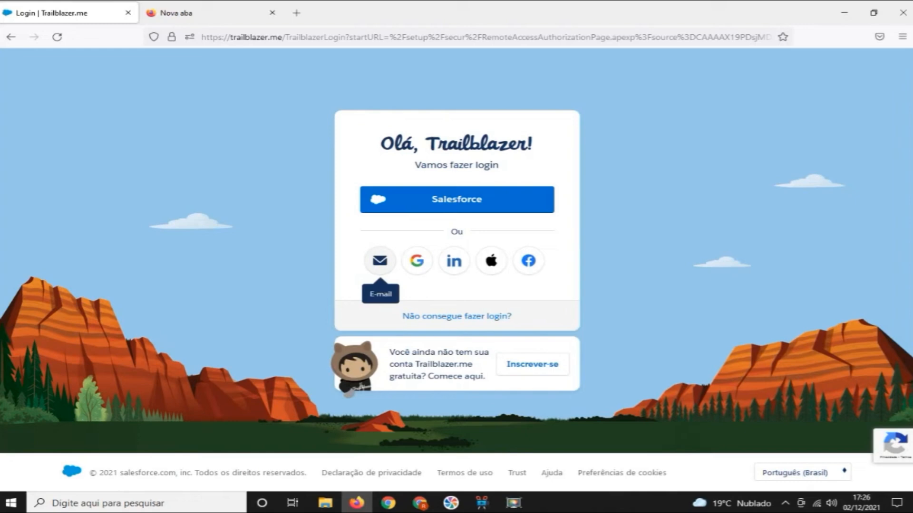
left_click(380, 260)
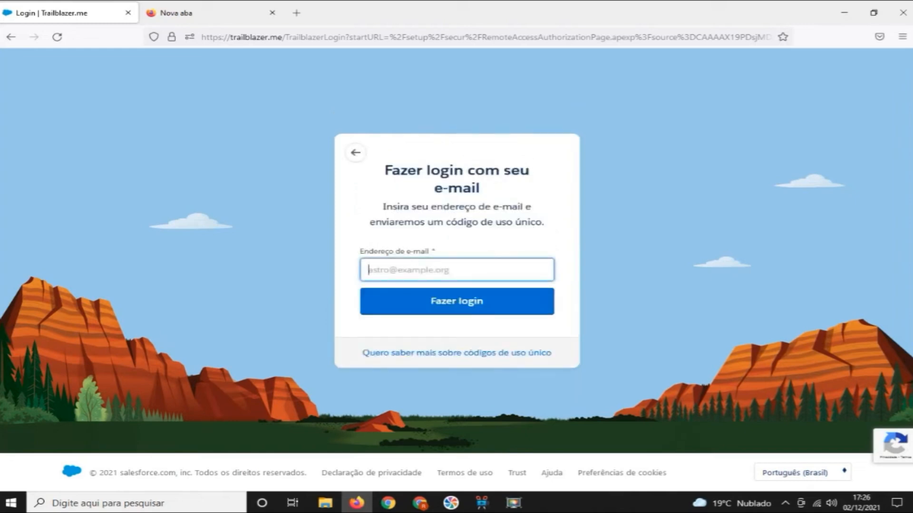
key("ctrl+v")
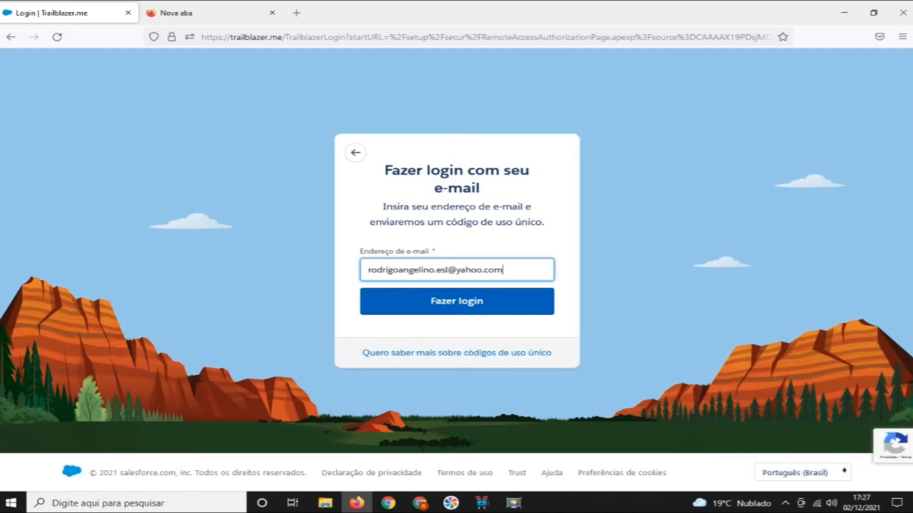
key("Return")
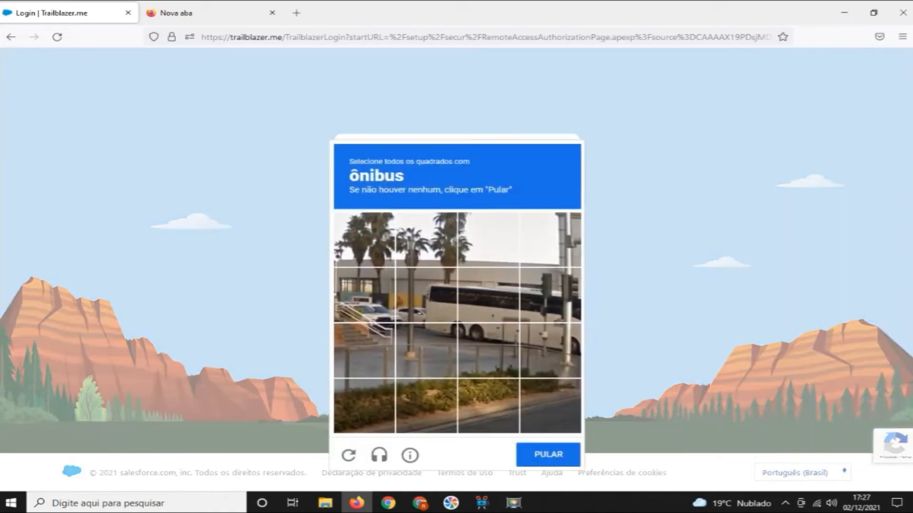
Complete the image verification by marking the squares with the bus and skipping the bicycle challenge
left_click(427, 297)
left_click(488, 297)
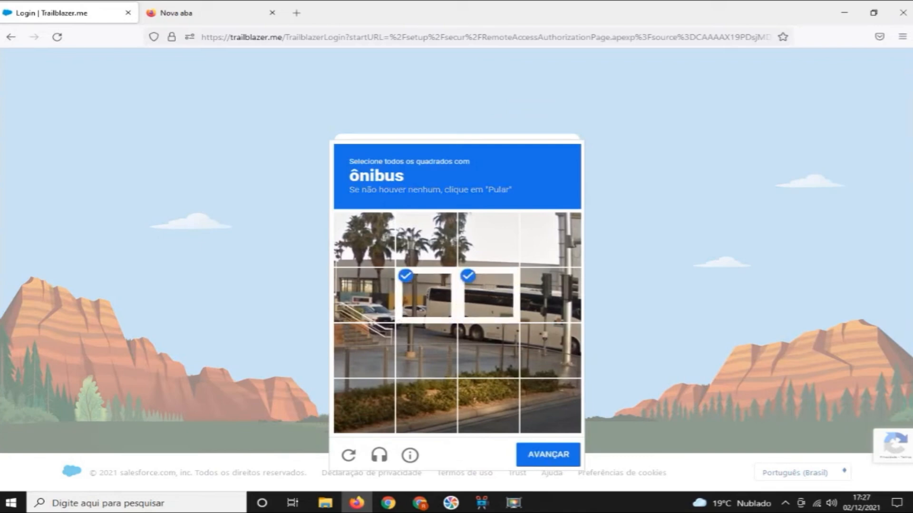
left_click(488, 349)
left_click(427, 350)
left_click(550, 350)
left_click(550, 295)
left_click(548, 455)
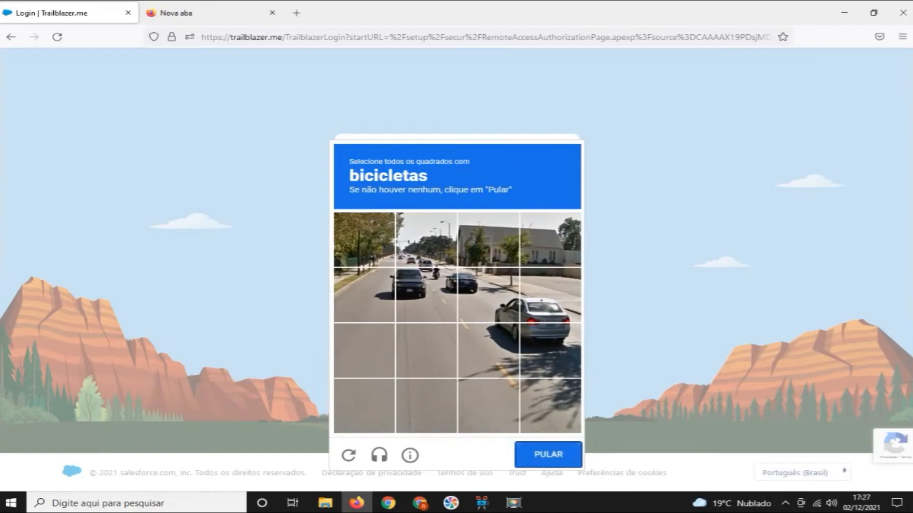
left_click(548, 455)
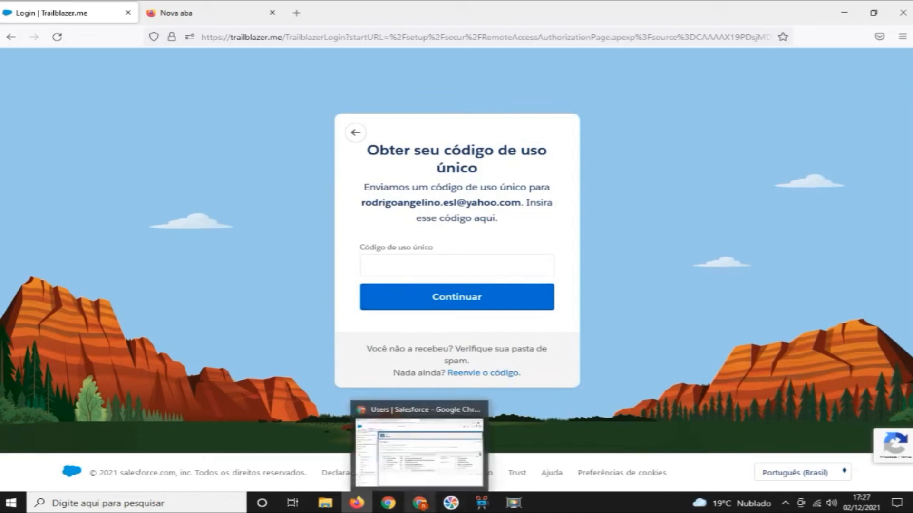
Switch to Yahoo Mail in Chrome, open the newest Trailblazer.me single-use code email and copy the code
left_click(419, 503)
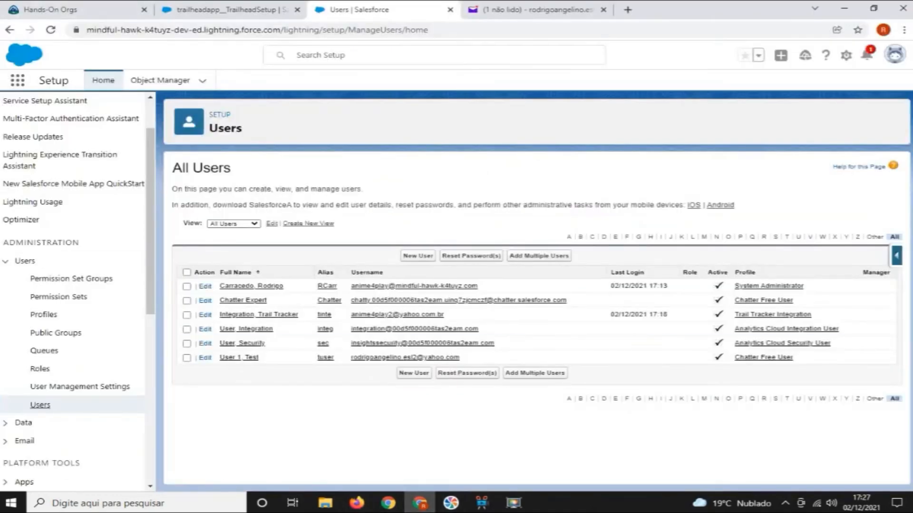
left_click(537, 10)
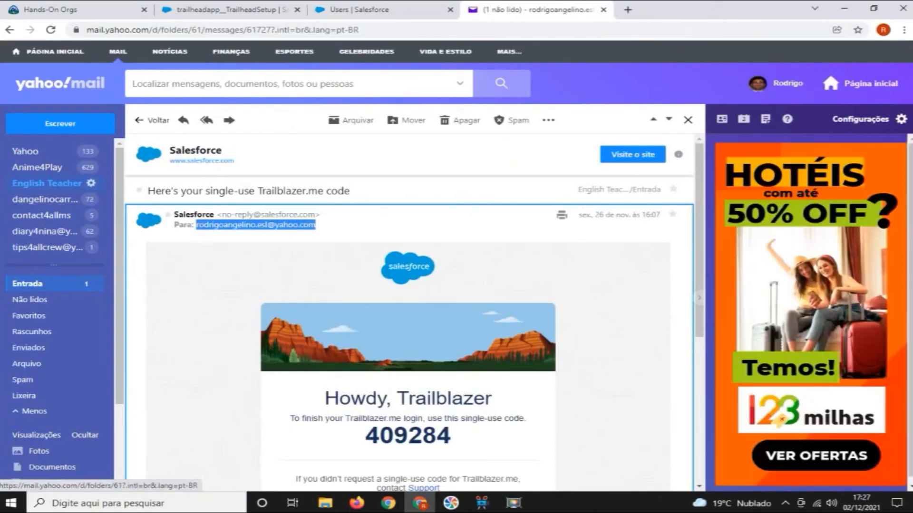
left_click(46, 184)
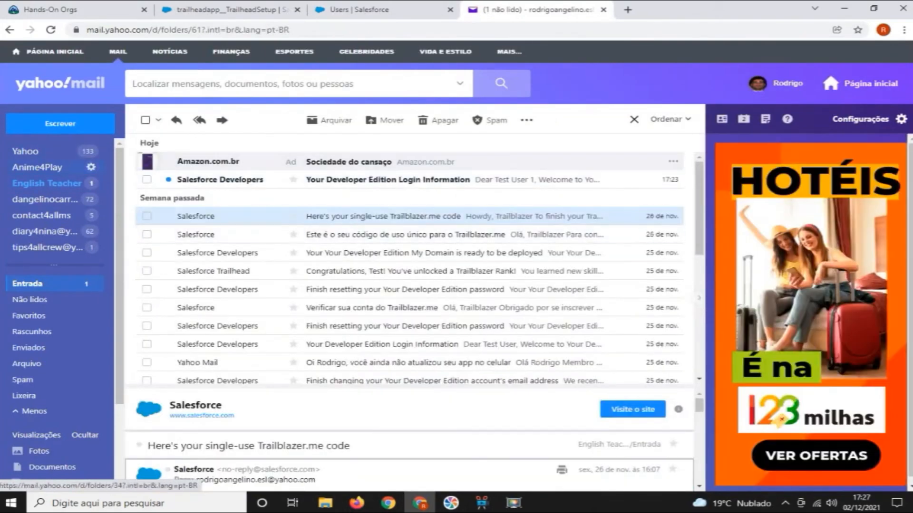
left_click(46, 183)
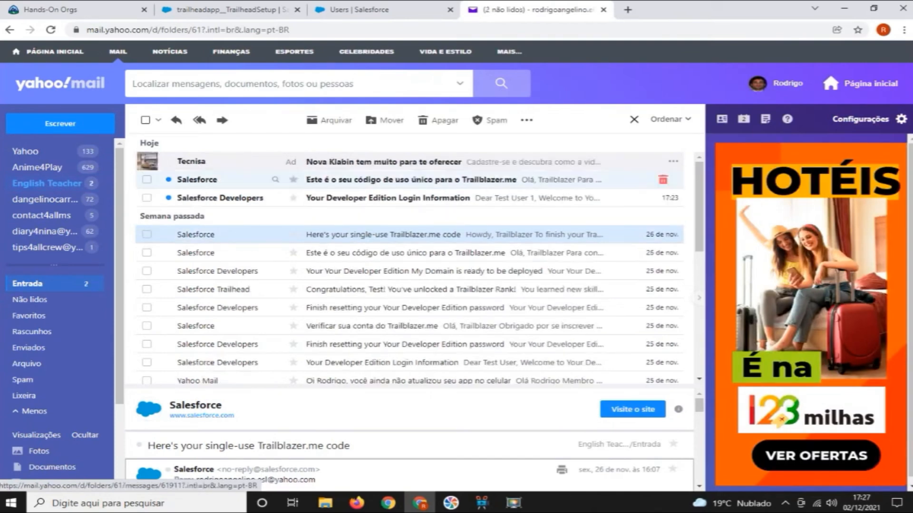
double_click(411, 180)
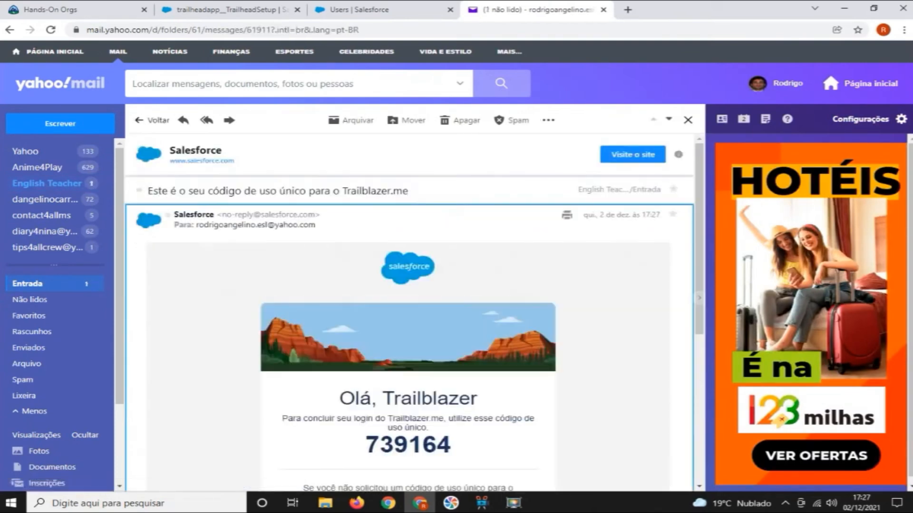
left_click_drag(451, 445, 364, 446)
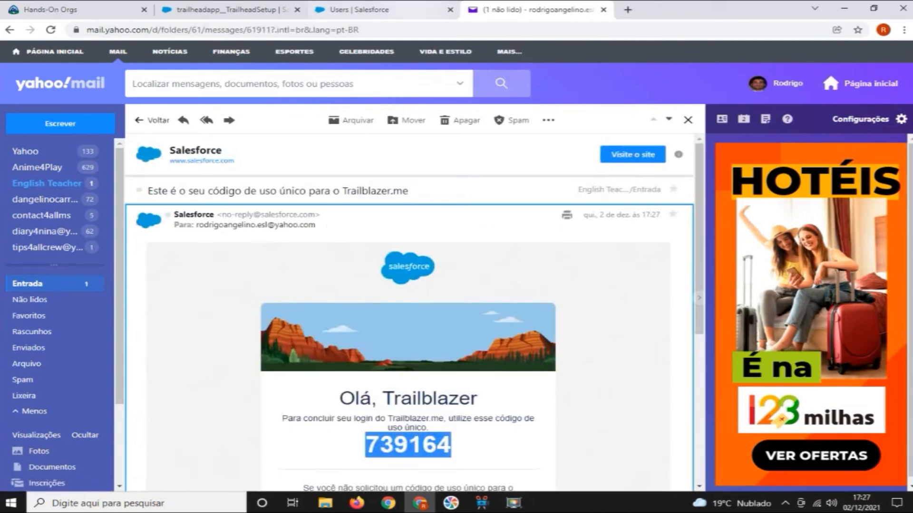
Return to the Trailblazer.me login in Firefox, paste the single-use code and continue to sign in
left_click(404, 10)
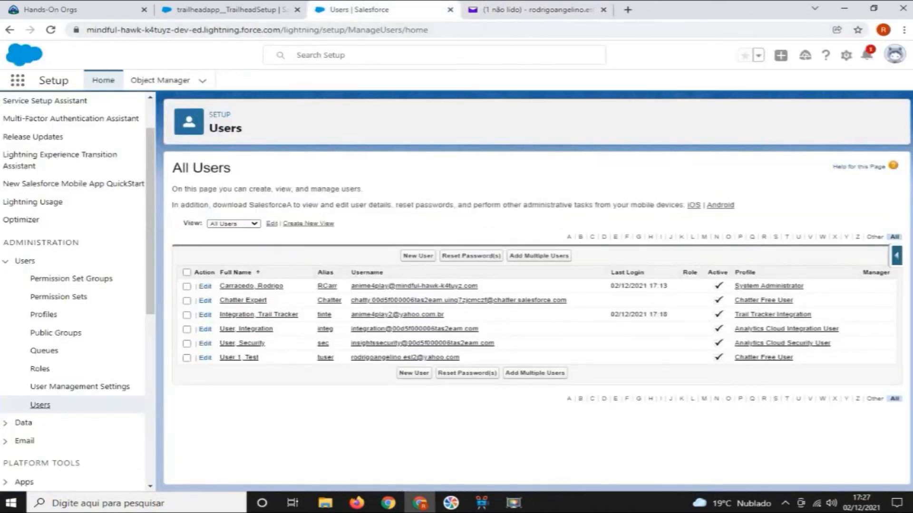
left_click(76, 9)
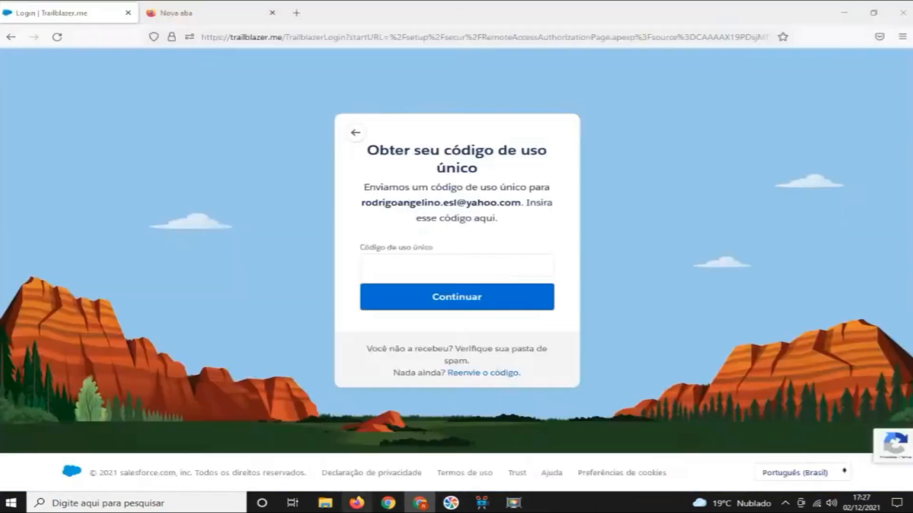
left_click(357, 503)
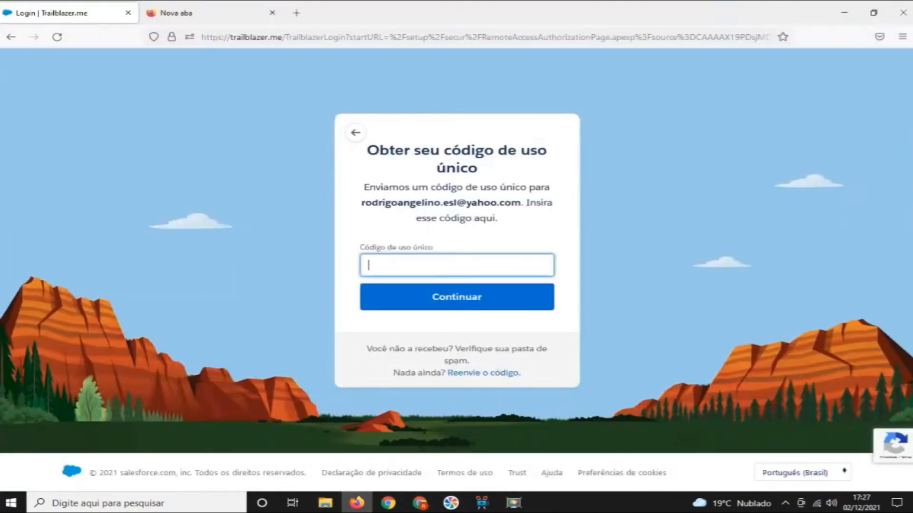
key("ctrl+v")
left_click(456, 297)
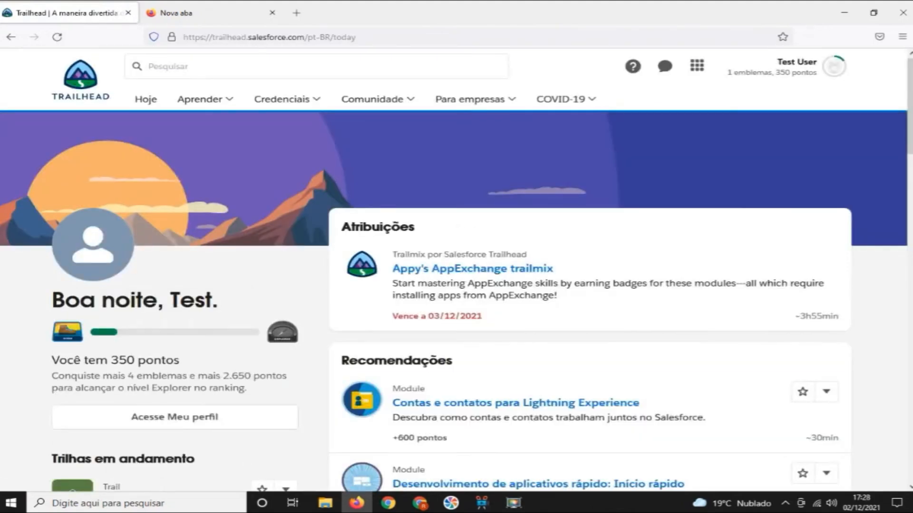
left_click(513, 503)
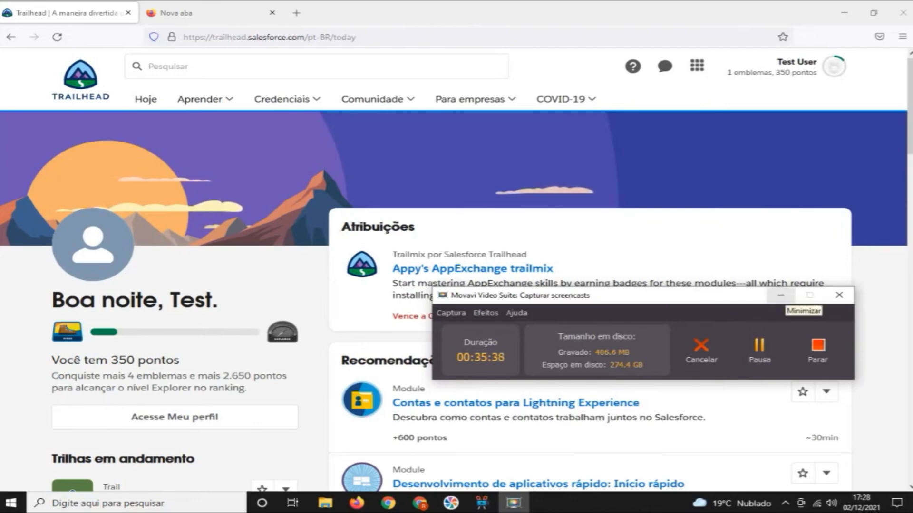
left_click(780, 295)
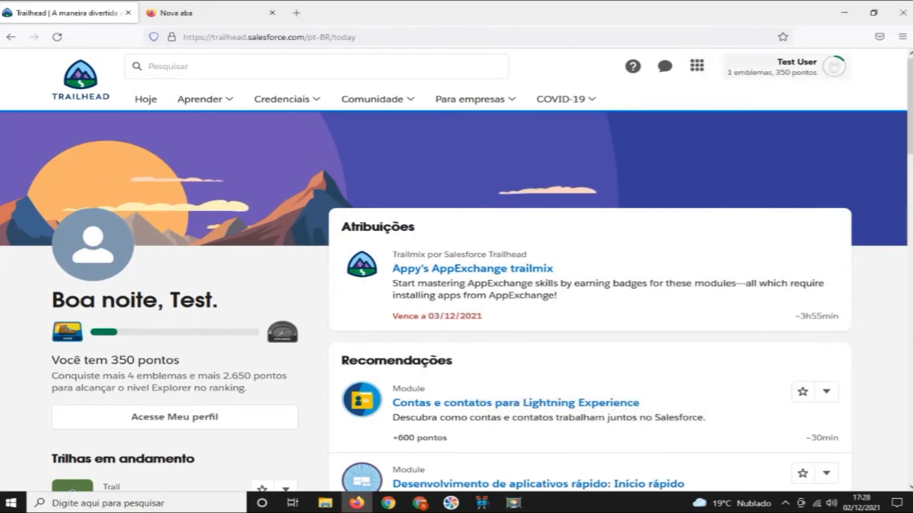
Change the Trailhead site language to English and open the test account's Trailblazer.me settings
left_click_drag(909, 105, 909, 435)
left_click(803, 464)
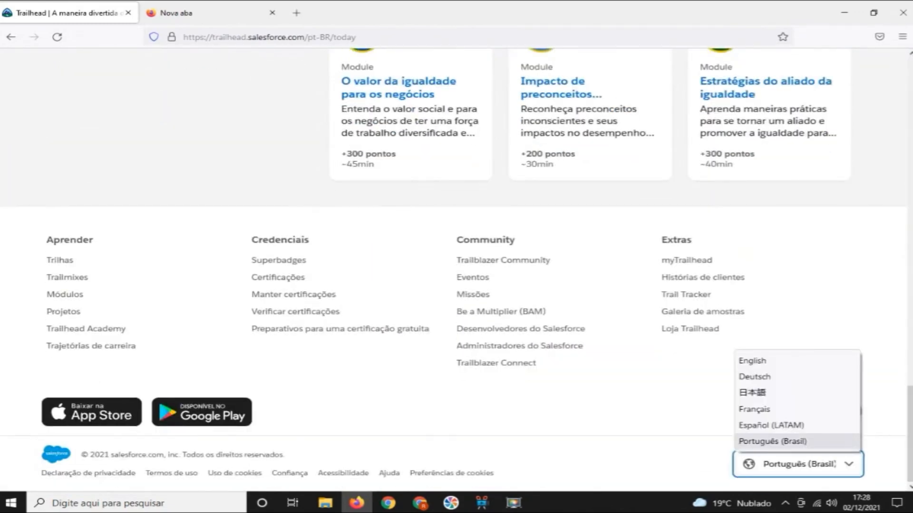
left_click(779, 361)
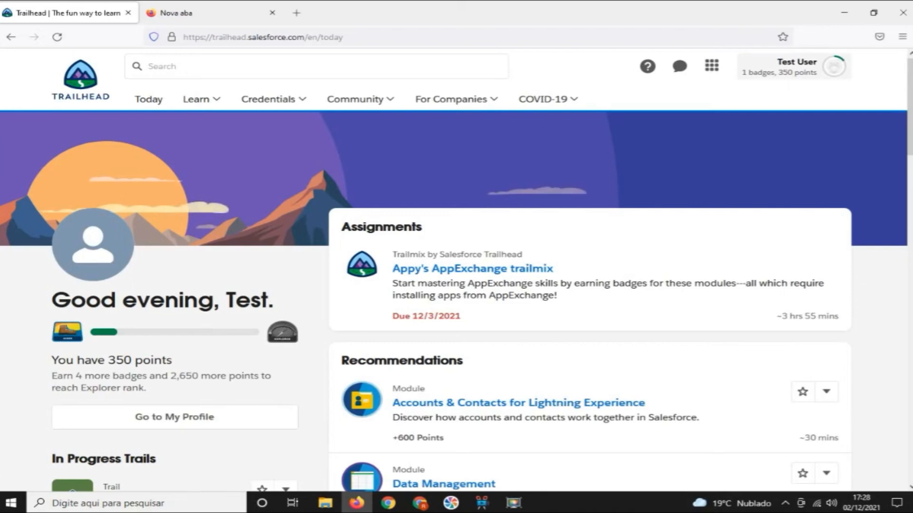
left_click(793, 67)
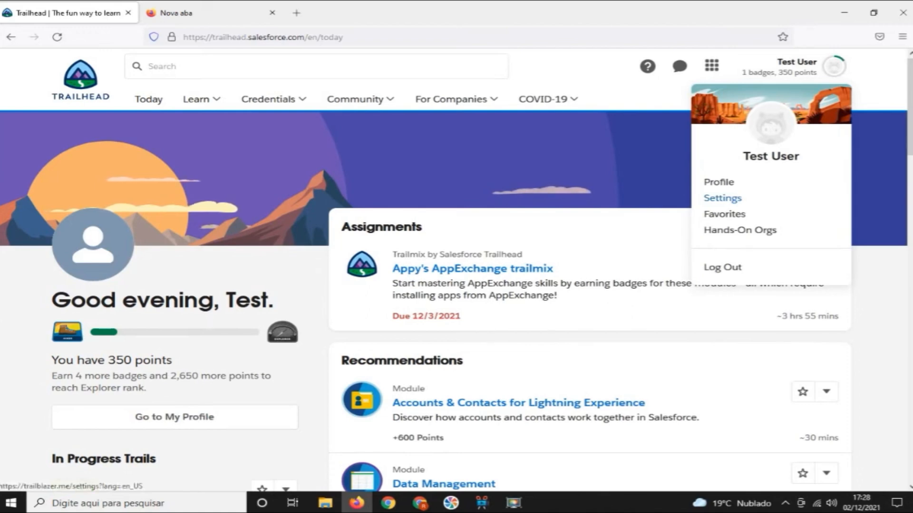
left_click(722, 198)
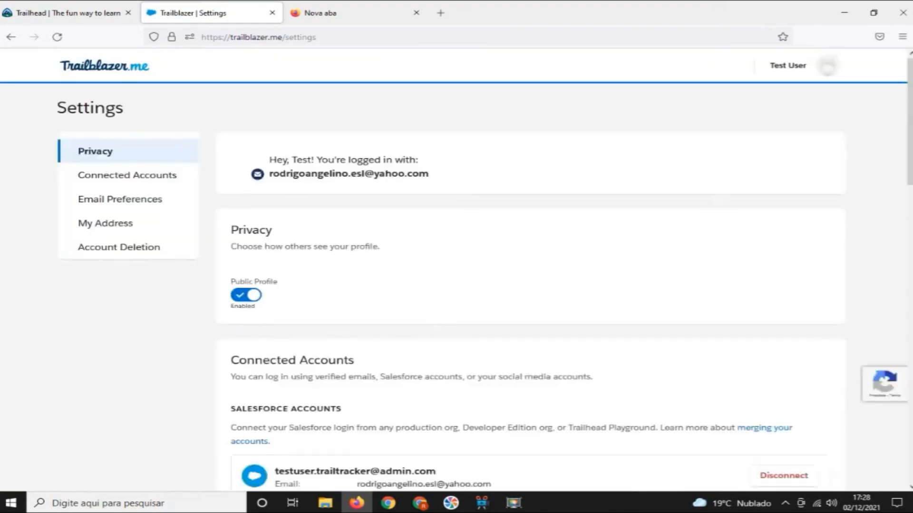
Switch to the Setup Users list in Chrome and reset the password of Test User 1, confirming the reset
scroll(456, 270, "down", 3)
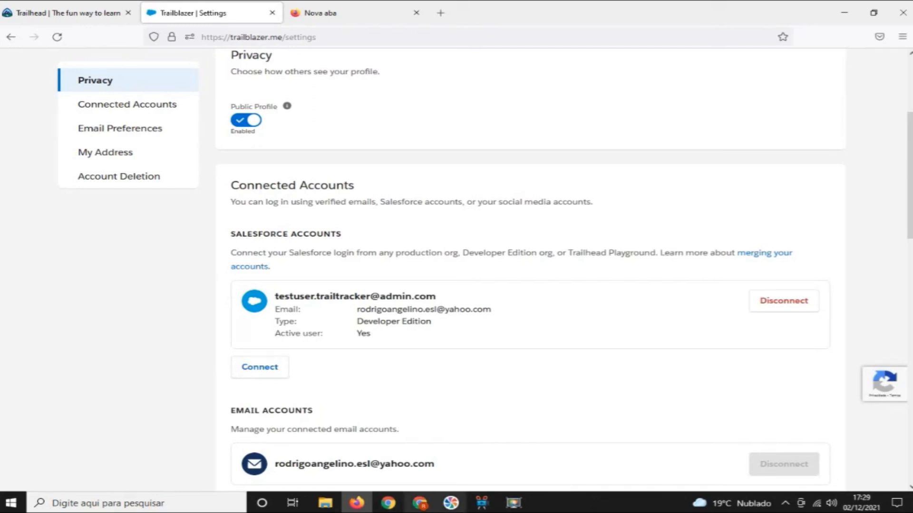
left_click(420, 503)
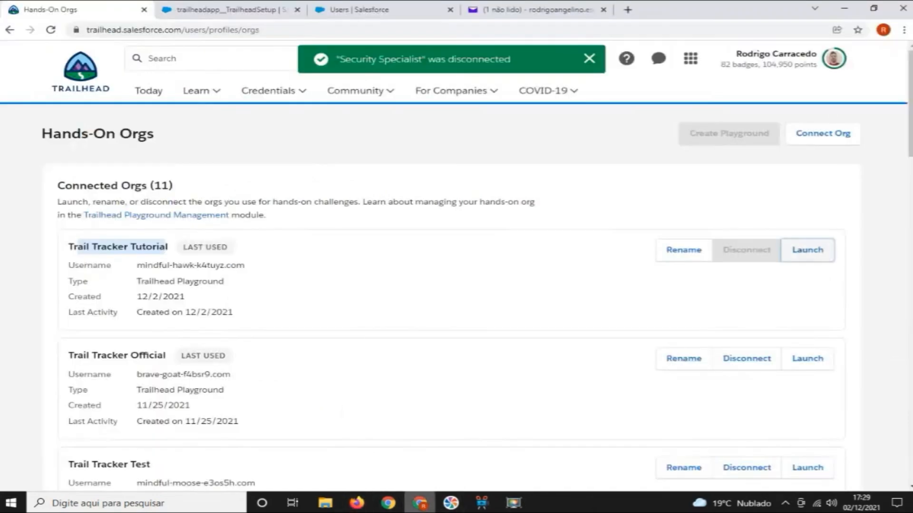
key("ctrl+Tab")
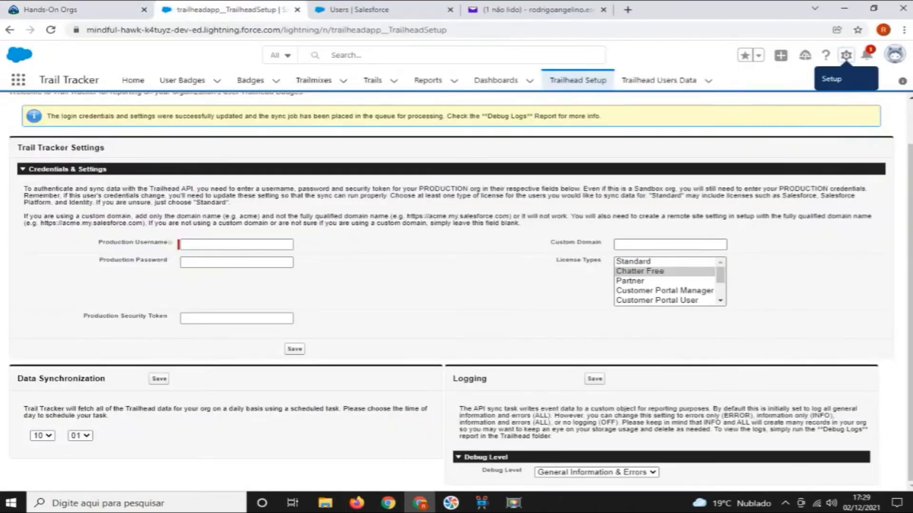
key("ctrl+Tab")
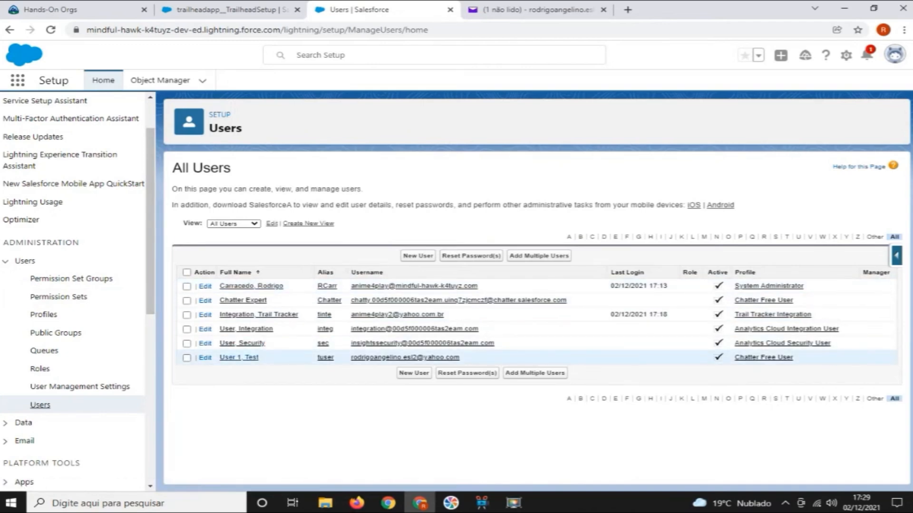
left_click(186, 358)
left_click(470, 256)
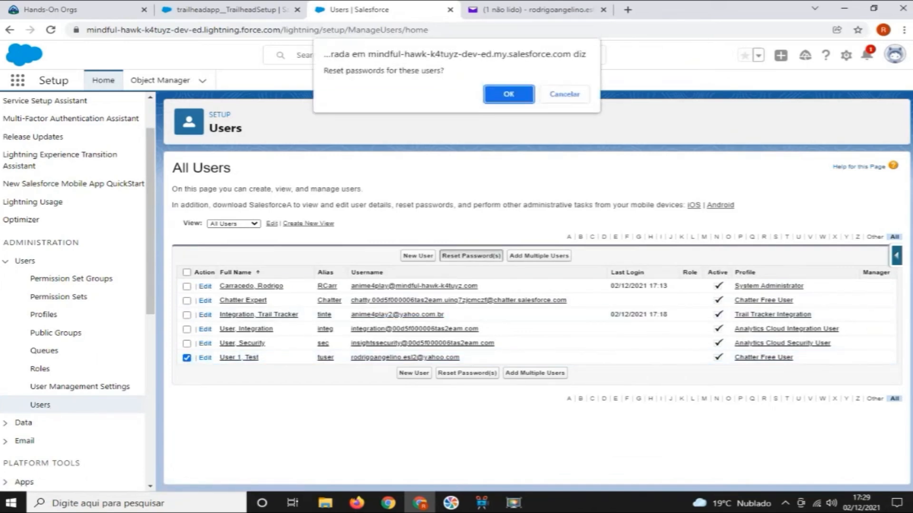
key("Return")
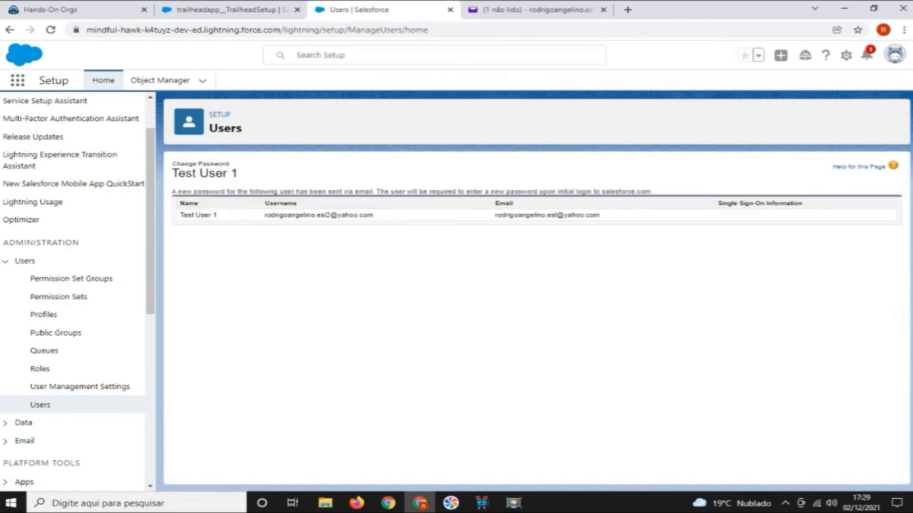
Open the newest Developer Edition password reset email in the Yahoo Mail inbox and follow its reset link
left_click(537, 10)
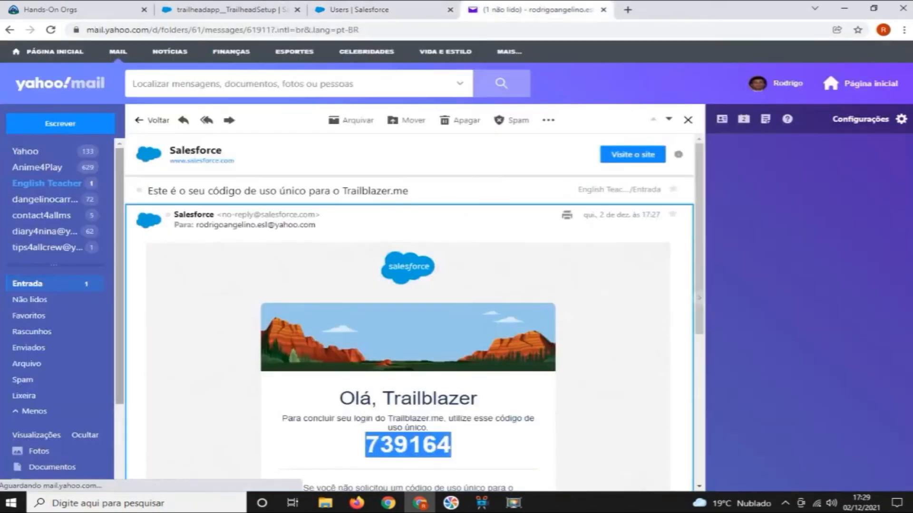
left_click(28, 284)
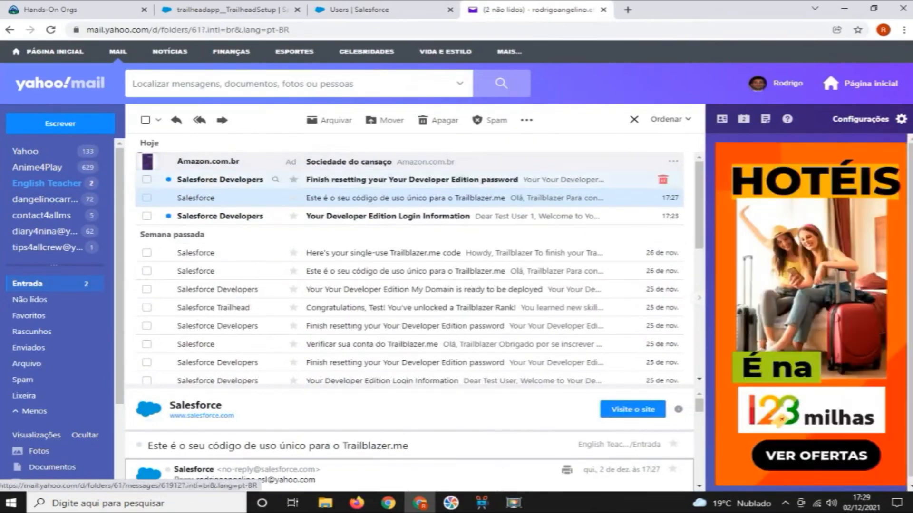
left_click(404, 180)
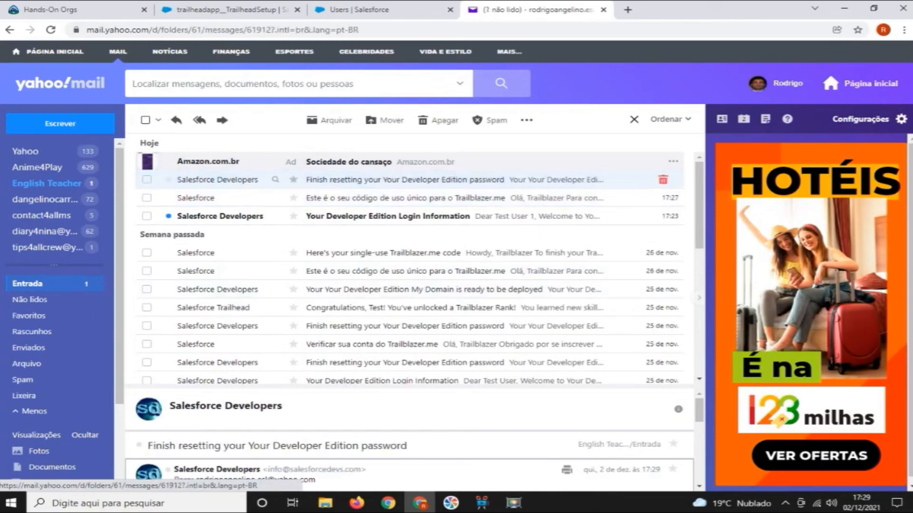
left_click(404, 285)
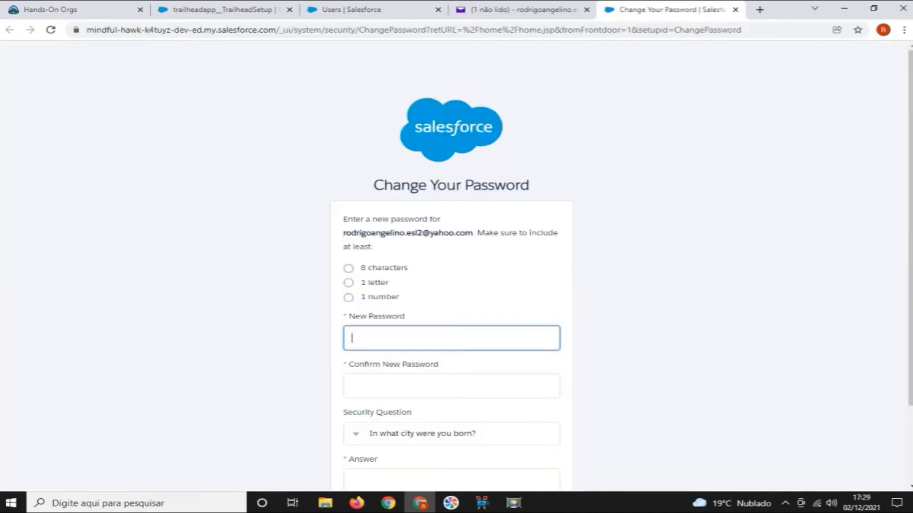
Enter and confirm a new password for the test user, answer the birth city security question and submit the change
type("•••••••••")
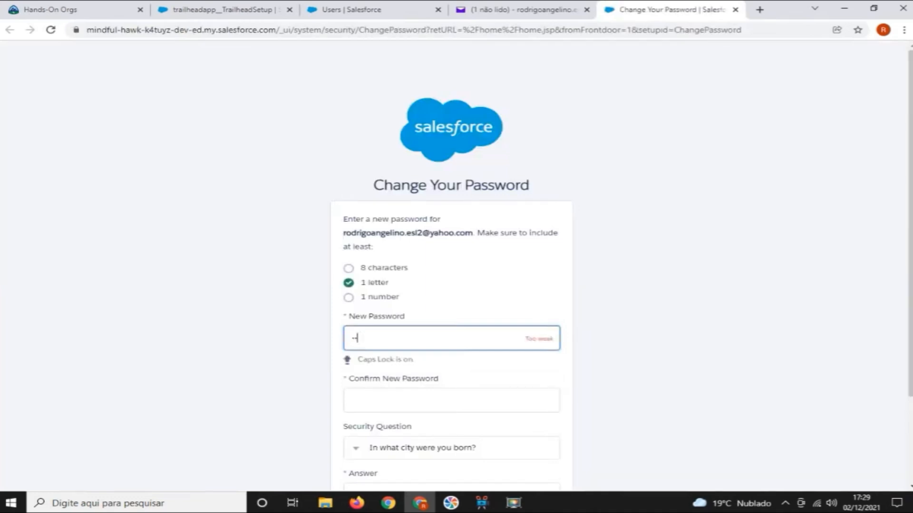
type("•••••••")
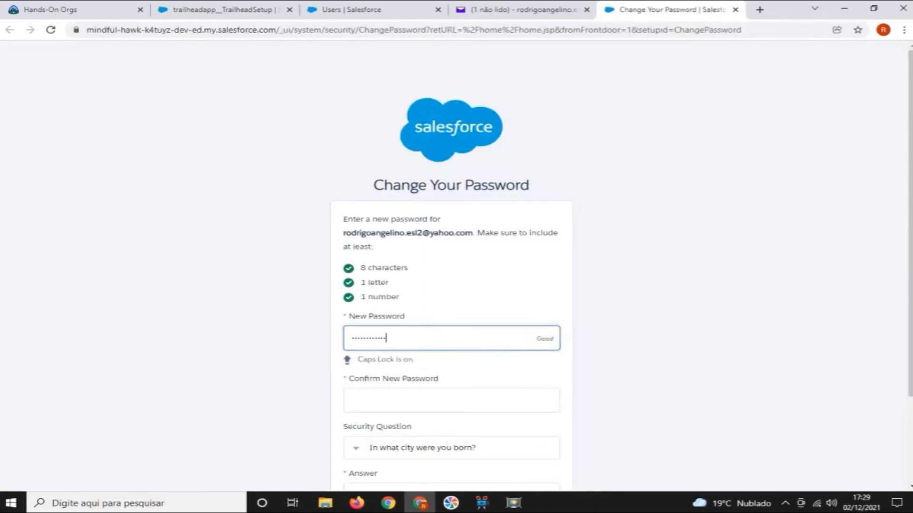
key("Tab")
type("••••••••••")
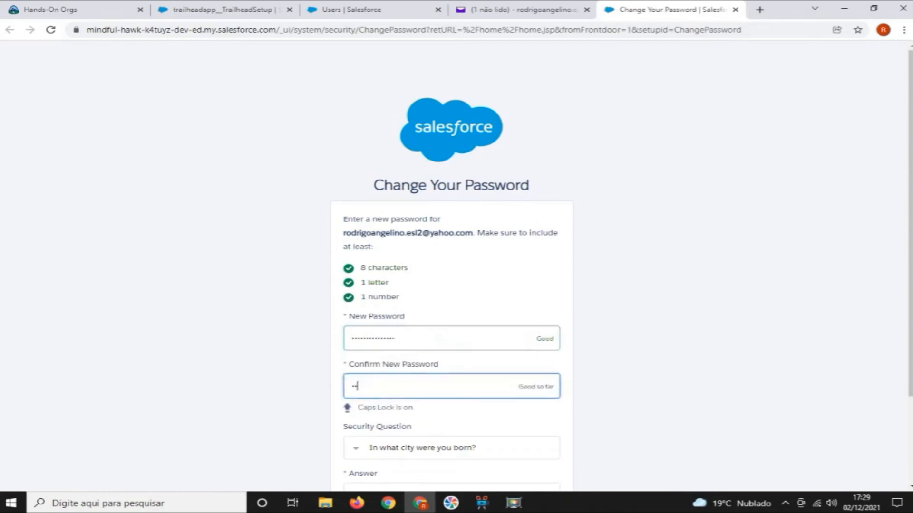
type("••••••")
key("Tab")
key("Tab")
type("Sao Paulo")
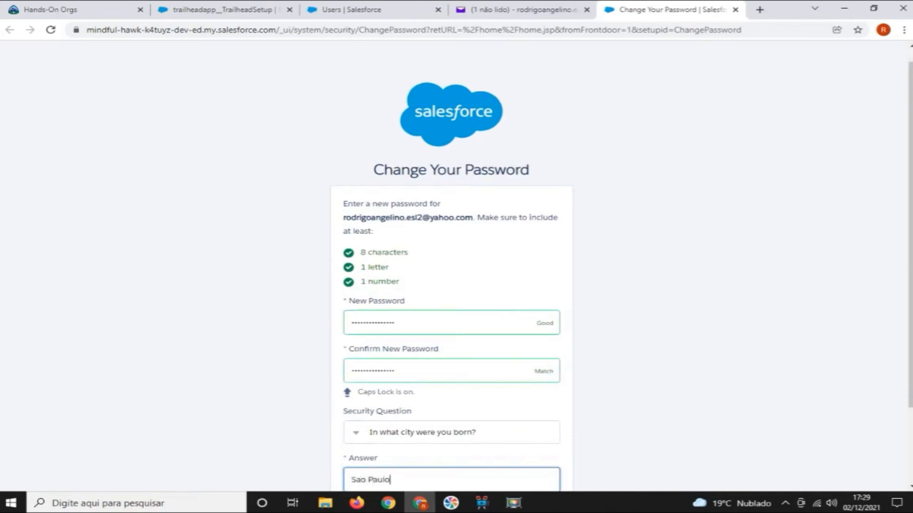
scroll(451, 266, "down", 2)
key("Return")
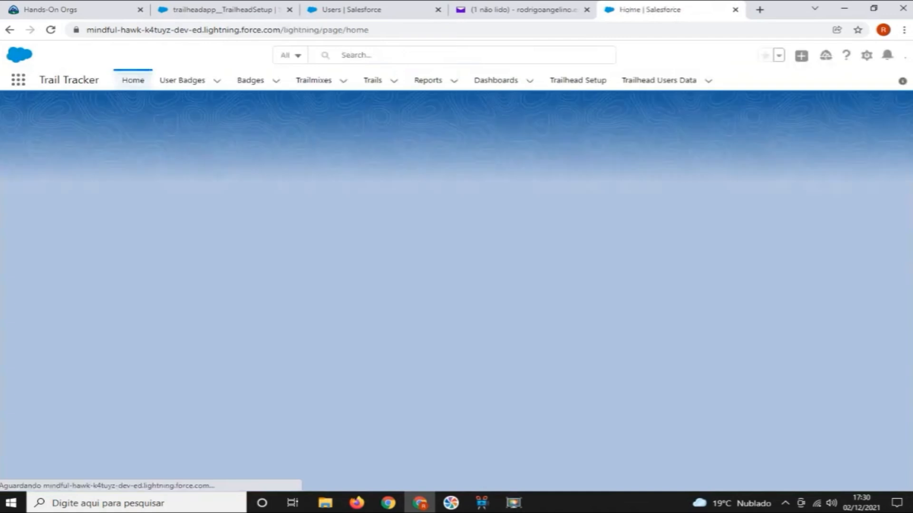
Log the test user out of the playground, close that tab and return to the Salesforce Users page
left_click(892, 54)
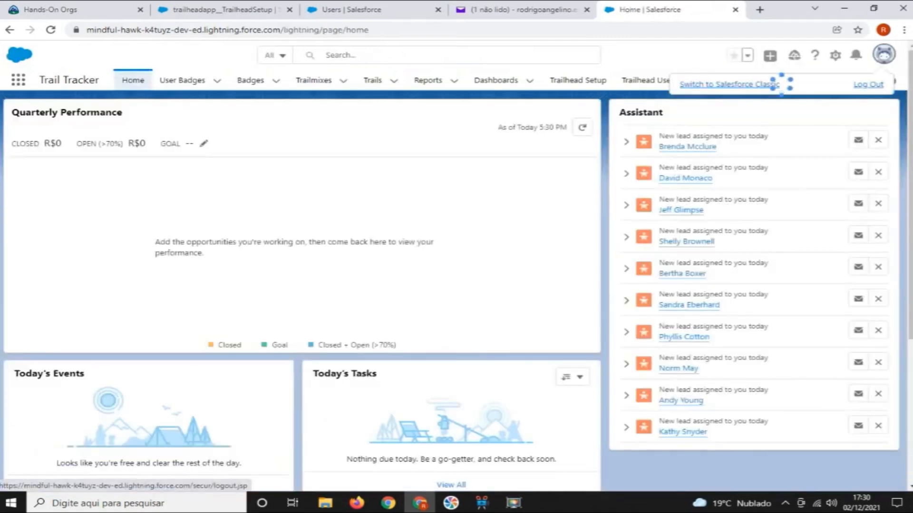
left_click(868, 84)
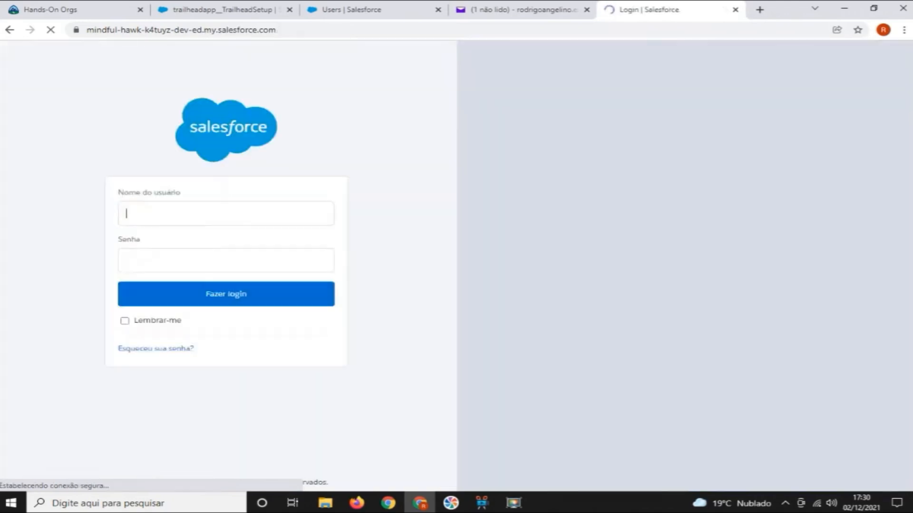
key("ctrl+w")
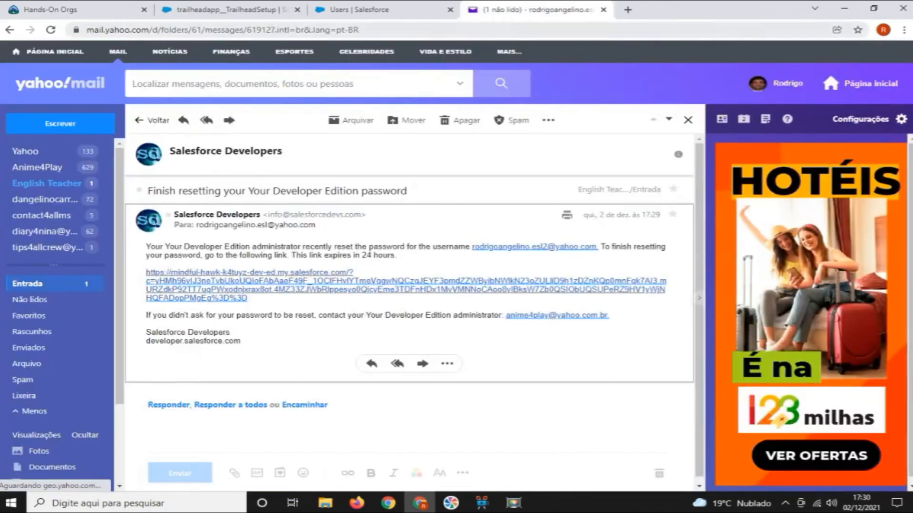
left_click(380, 10)
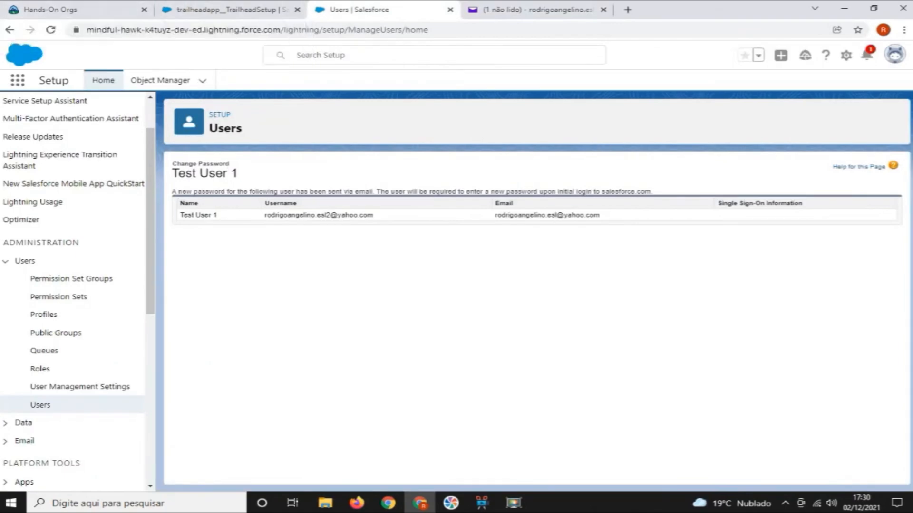
Switch to the Trailblazer.me settings in Firefox and start connecting another Salesforce account
left_click(357, 503)
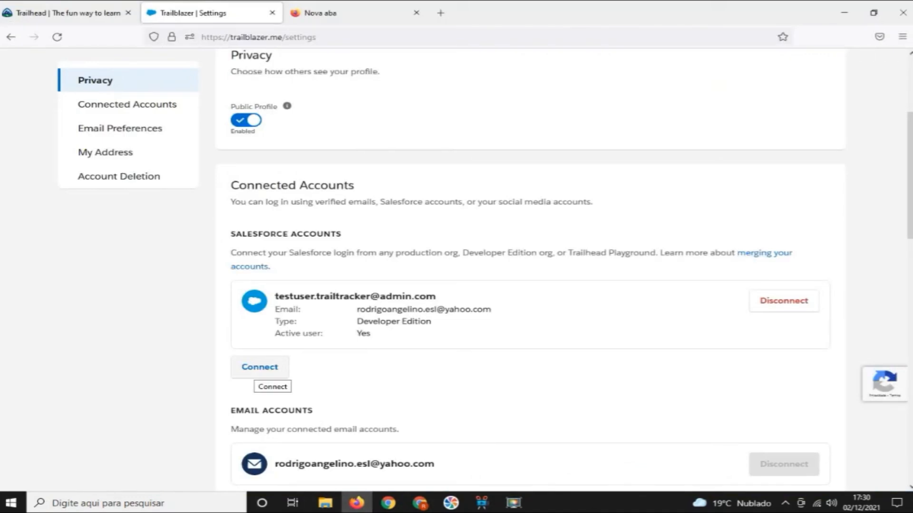
left_click(265, 372)
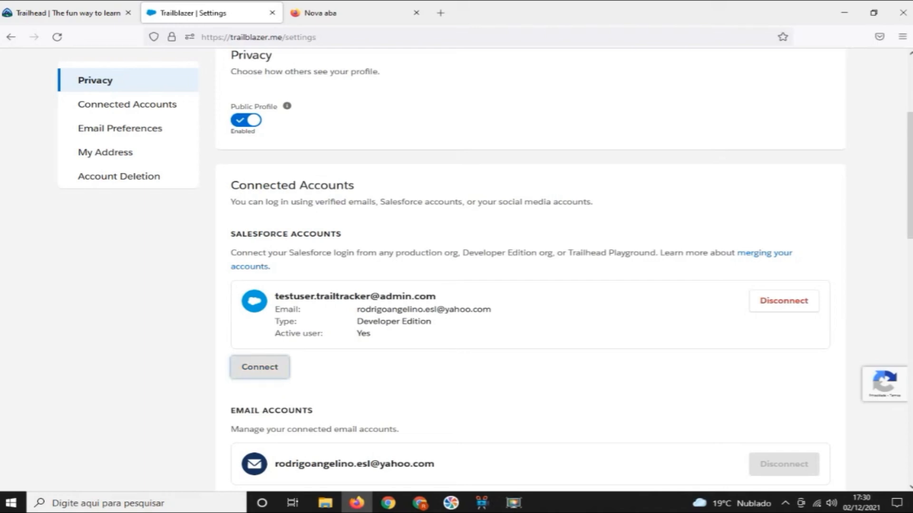
left_click(266, 373)
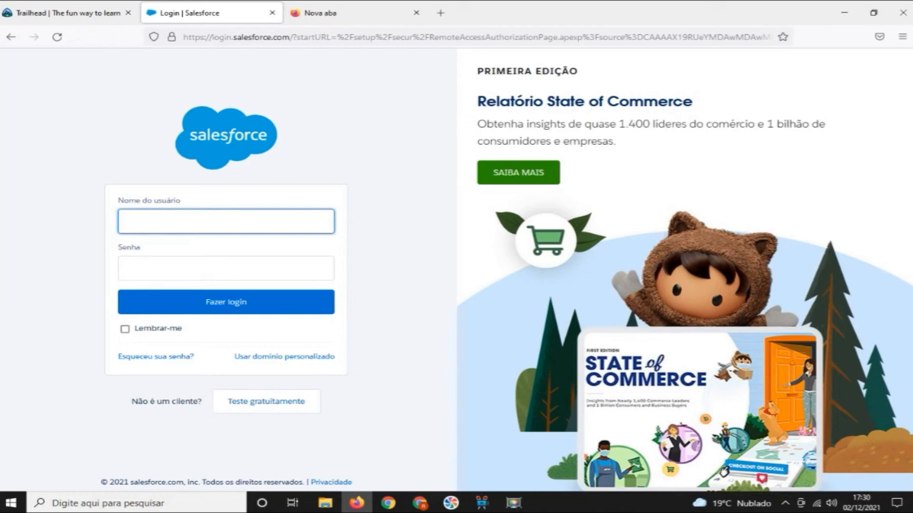
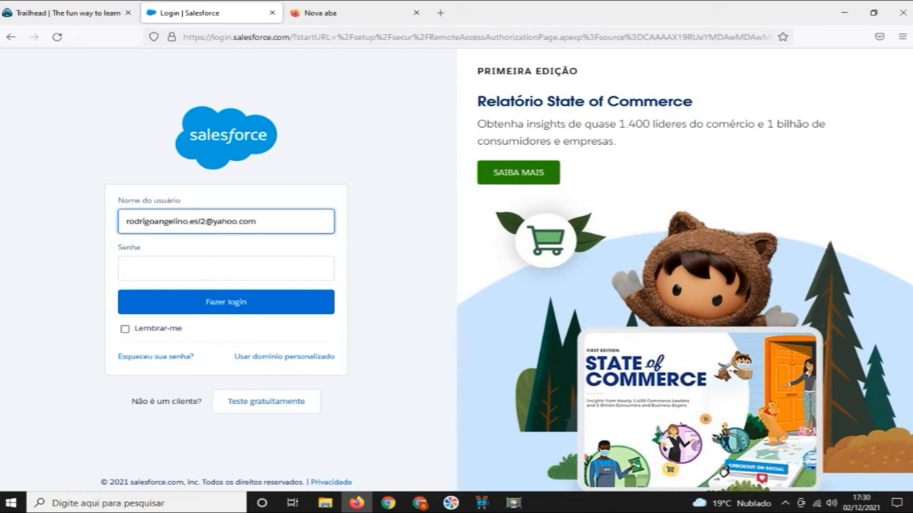
Try to log in to Salesforce with the test user's username ending in .com.br and the password, without saving the login
key("Tab")
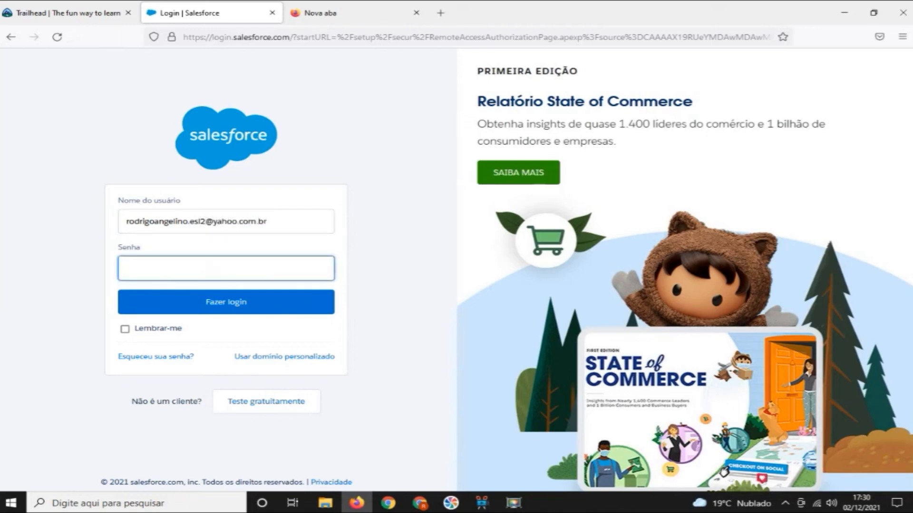
type("•••••••••••••")
key("Caps_Lock")
type("••••")
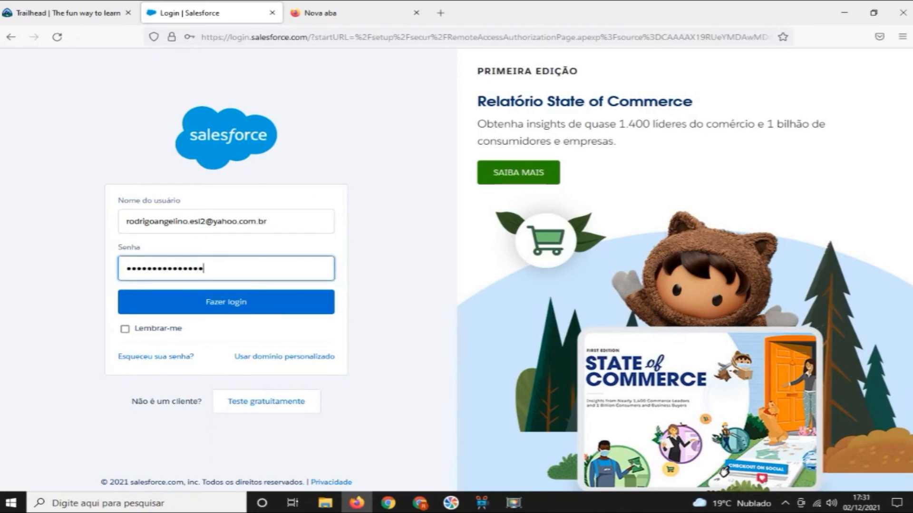
key("Return")
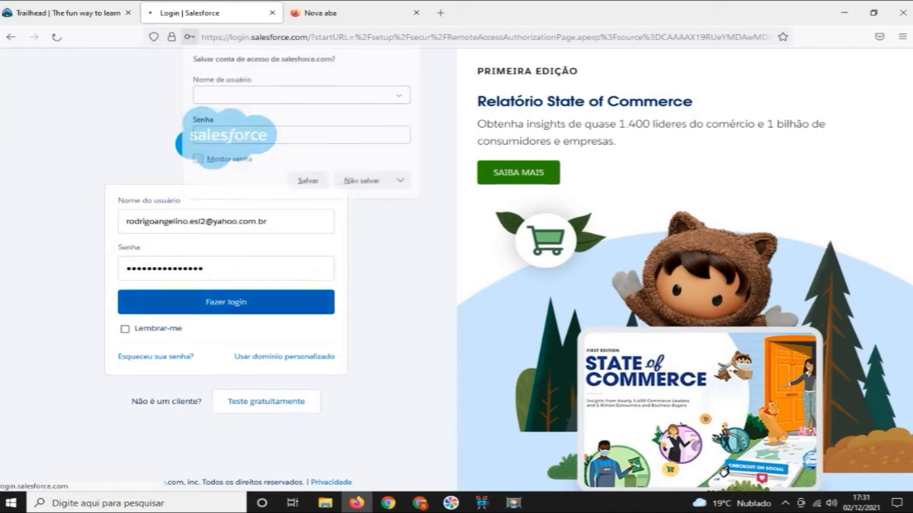
left_click(362, 181)
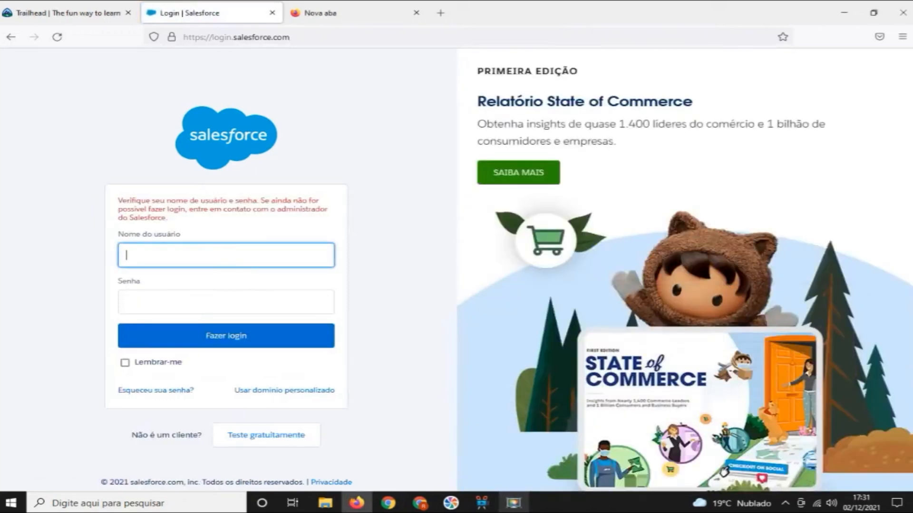
left_click(514, 503)
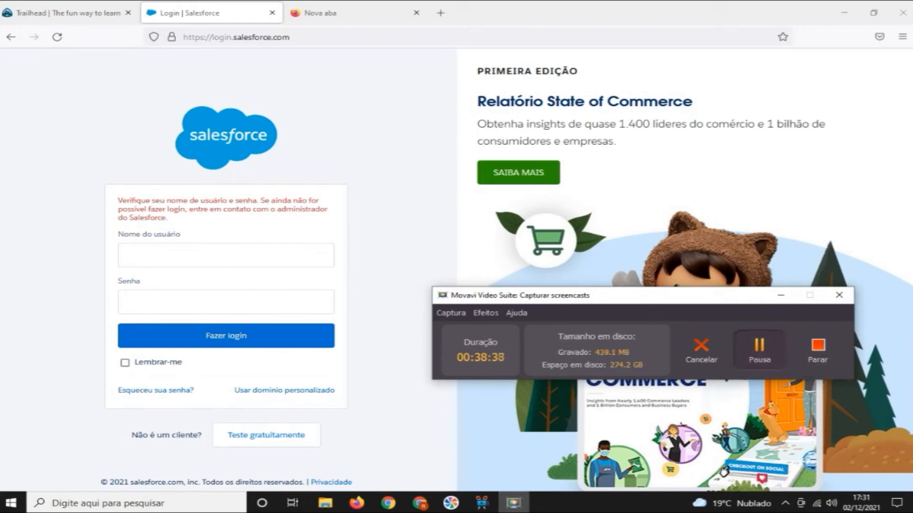
left_click(759, 350)
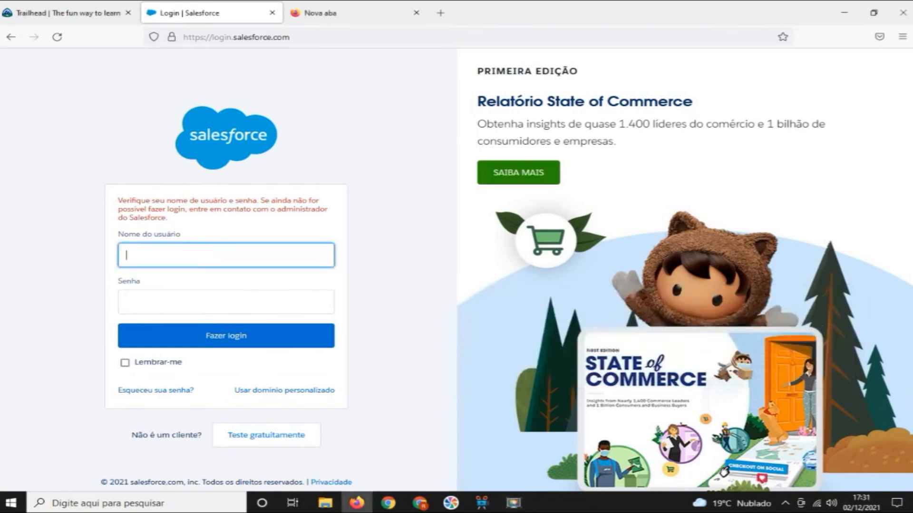
Paste the test user's username ending in .com, enter the account password, log in and decline saving the login
key("ctrl+v")
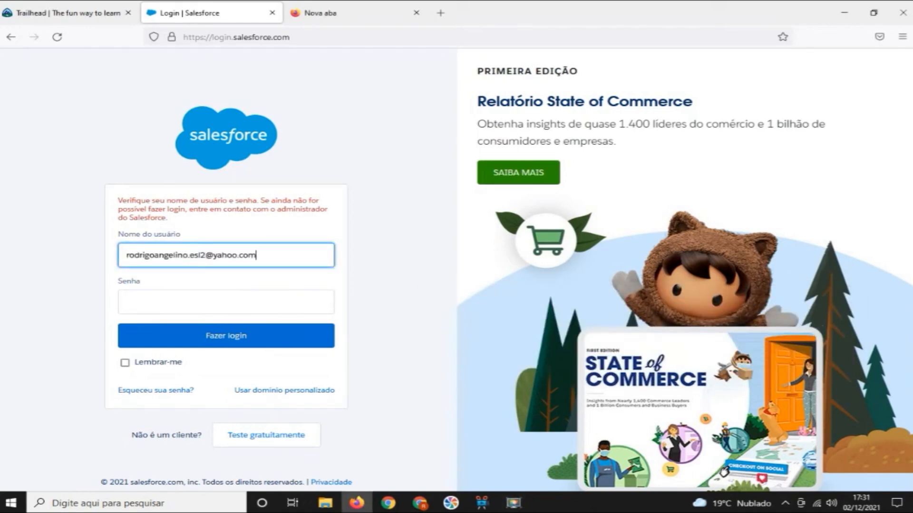
left_click(226, 303)
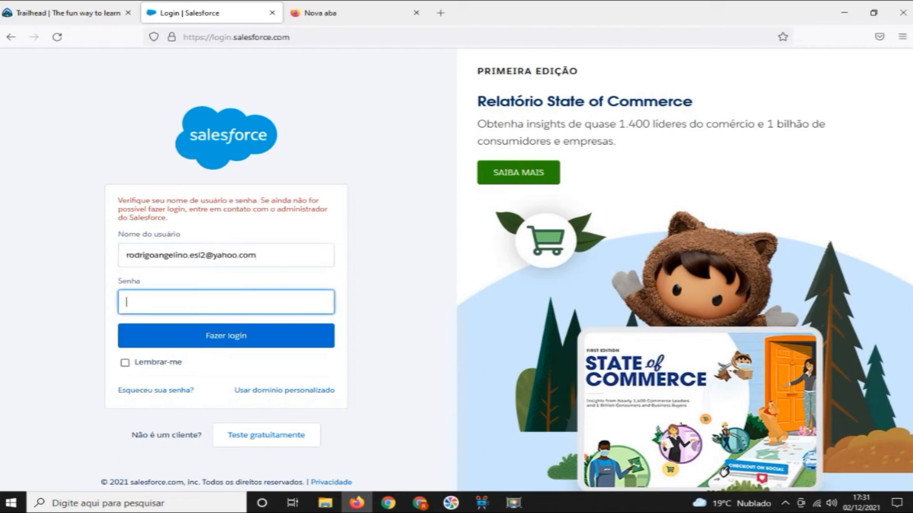
type("************")
key("Caps_Lock")
type("****")
key("Return")
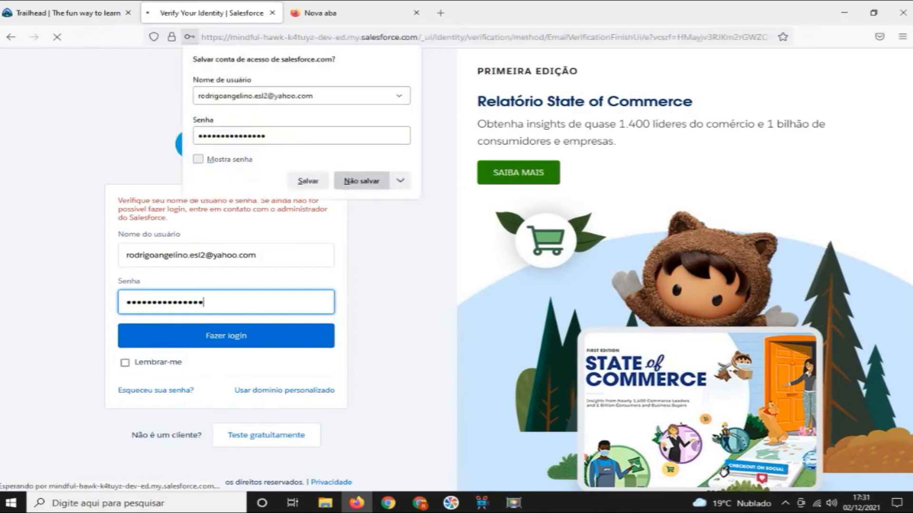
left_click(361, 181)
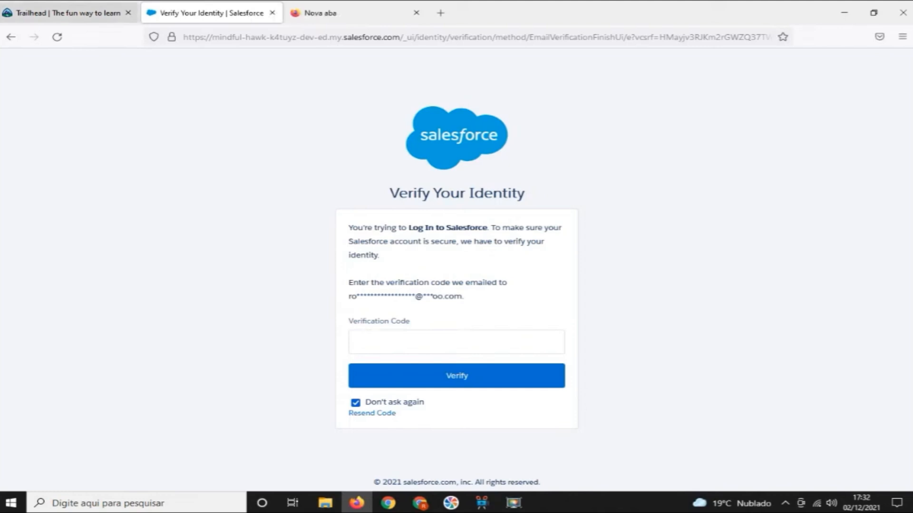
Switch to Chrome, open the "Verify your identity in Salesforce" email in the English Teacher mailbox of Yahoo Mail and copy the verification code
left_click(420, 503)
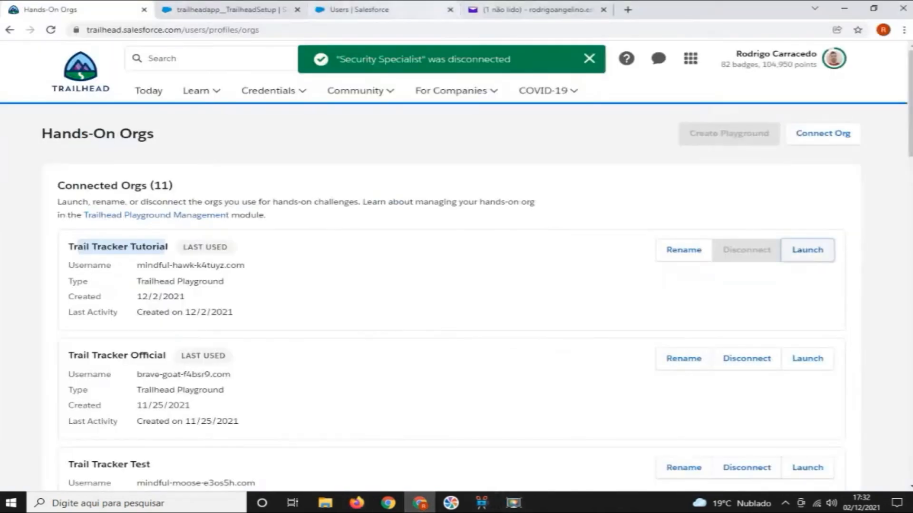
left_click(533, 10)
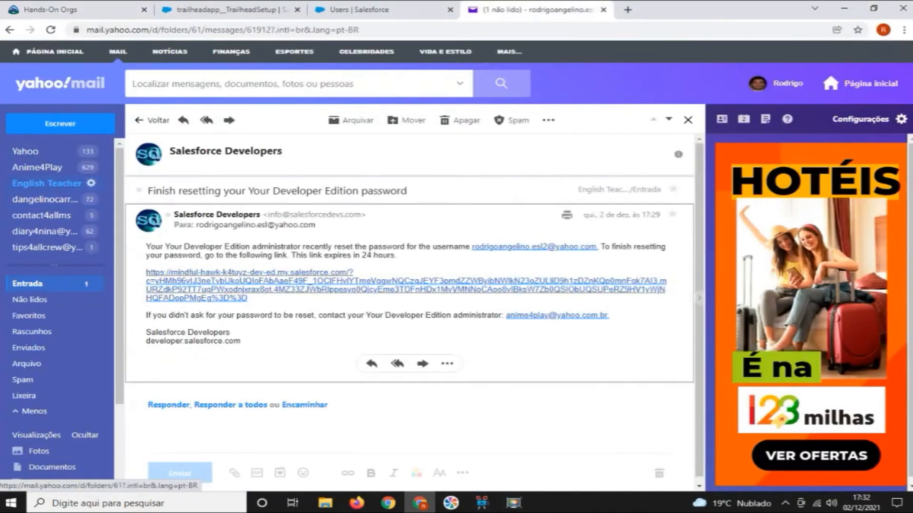
left_click(47, 183)
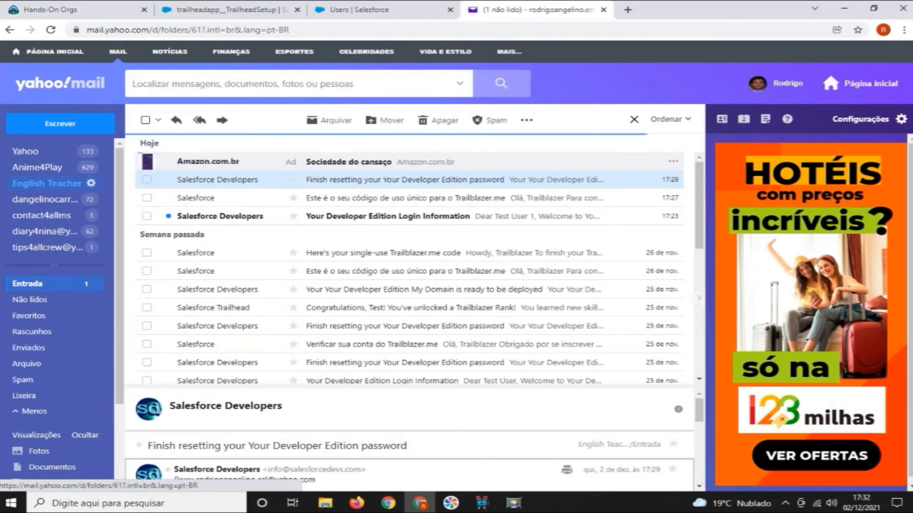
left_click(26, 151)
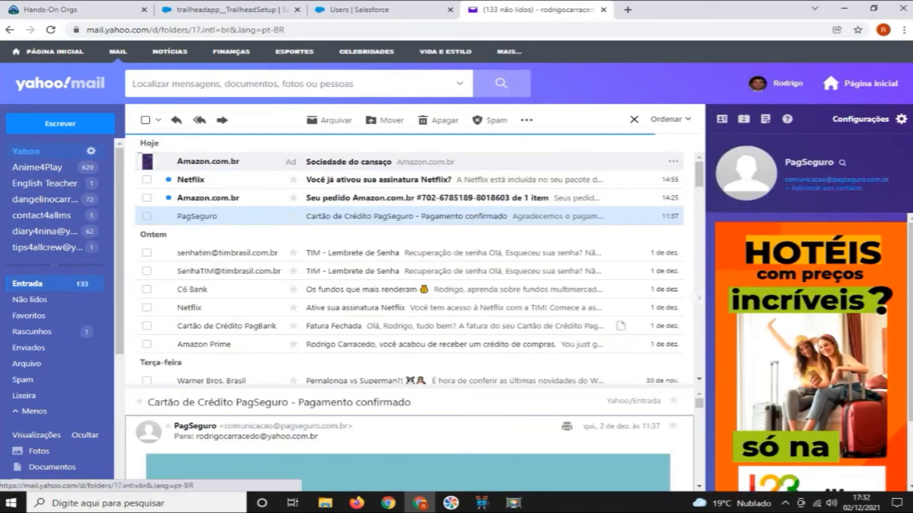
left_click(45, 183)
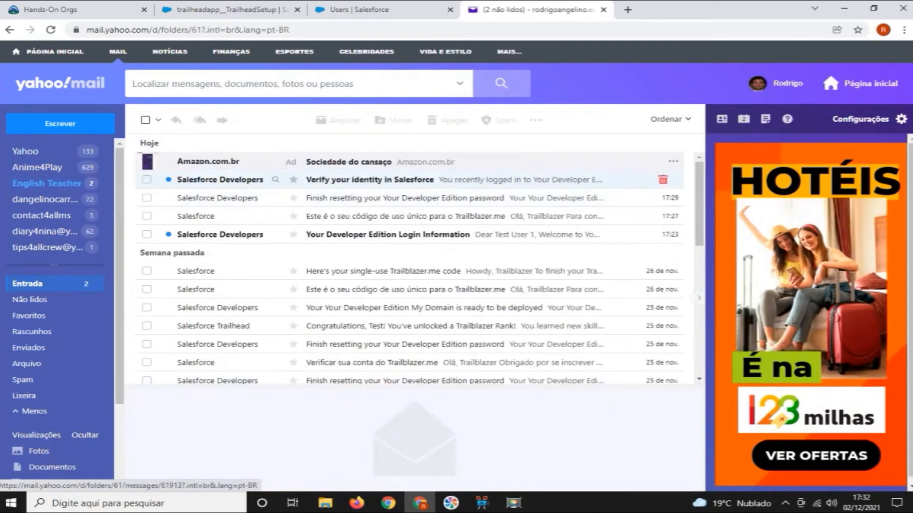
left_click(361, 180)
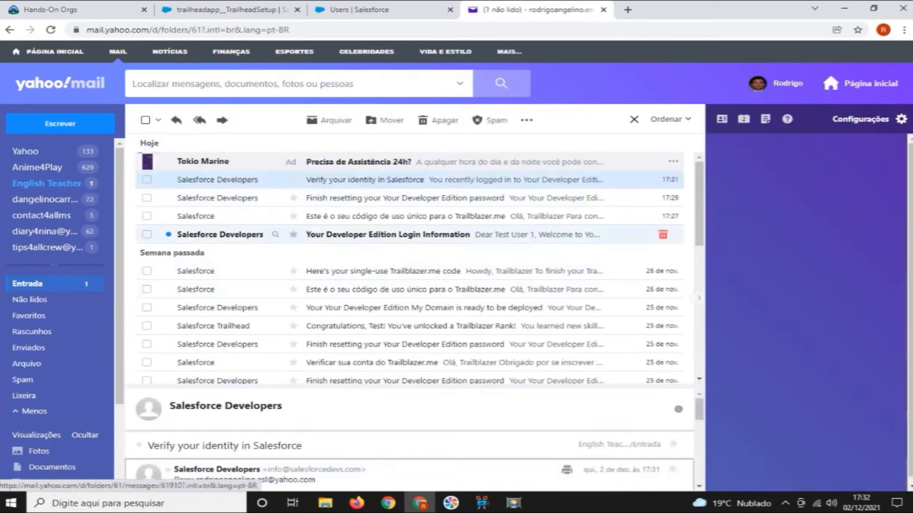
left_click(362, 180)
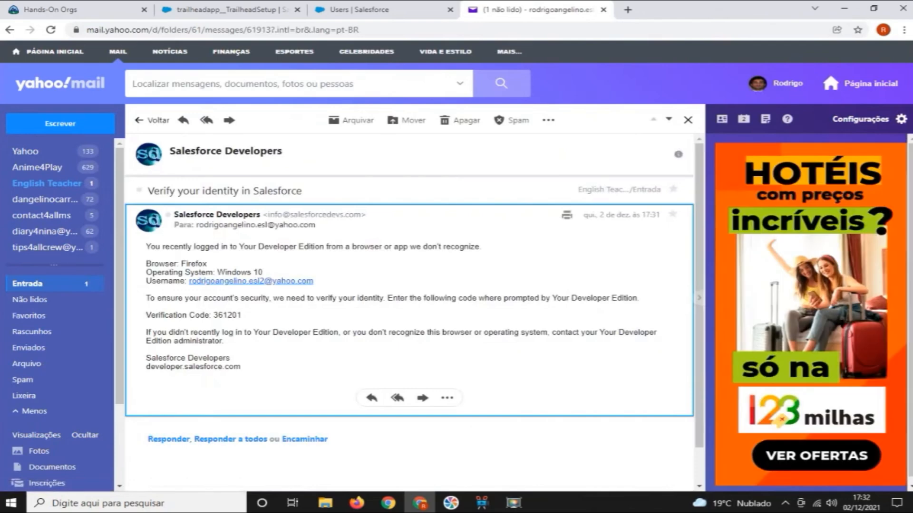
left_click_drag(242, 315, 213, 315)
key("ctrl+c")
Return to the Salesforce identity verification page in Firefox, paste the emailed verification code and verify the login
left_click(384, 9)
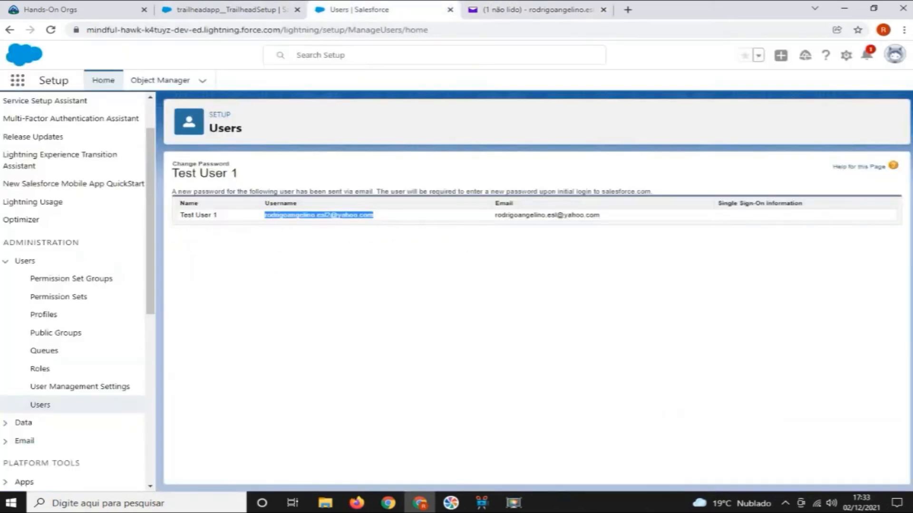
left_click(233, 10)
left_click(50, 10)
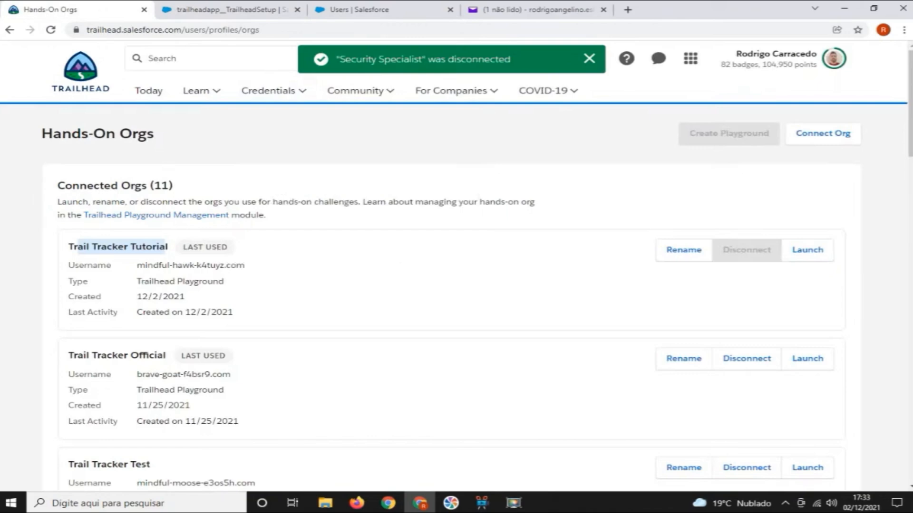
left_click(537, 10)
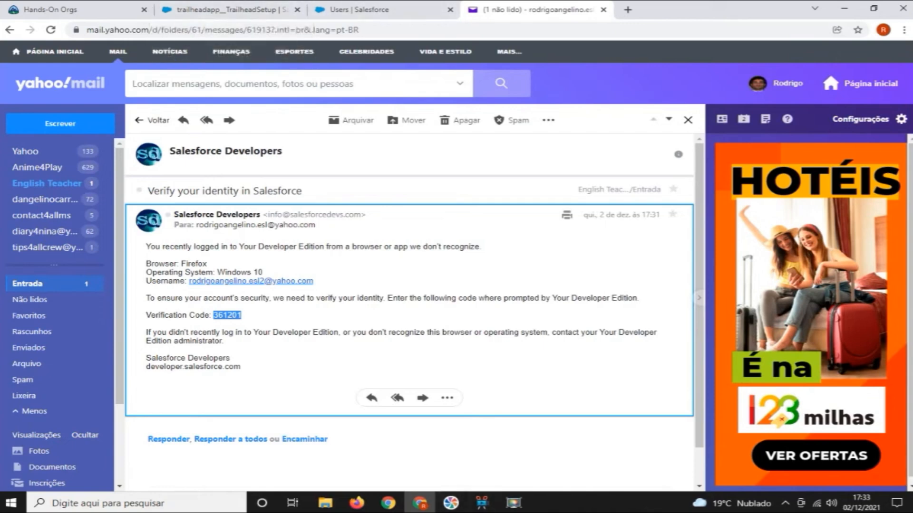
left_click(357, 10)
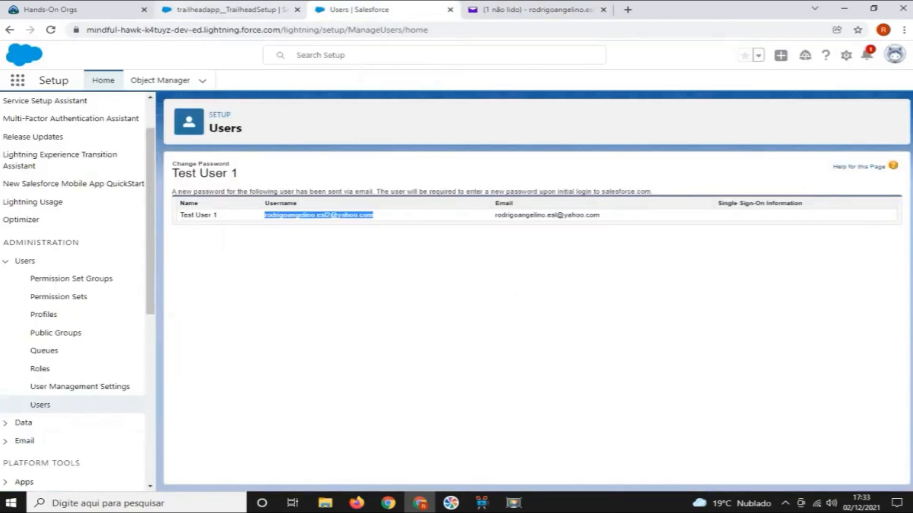
left_click(223, 10)
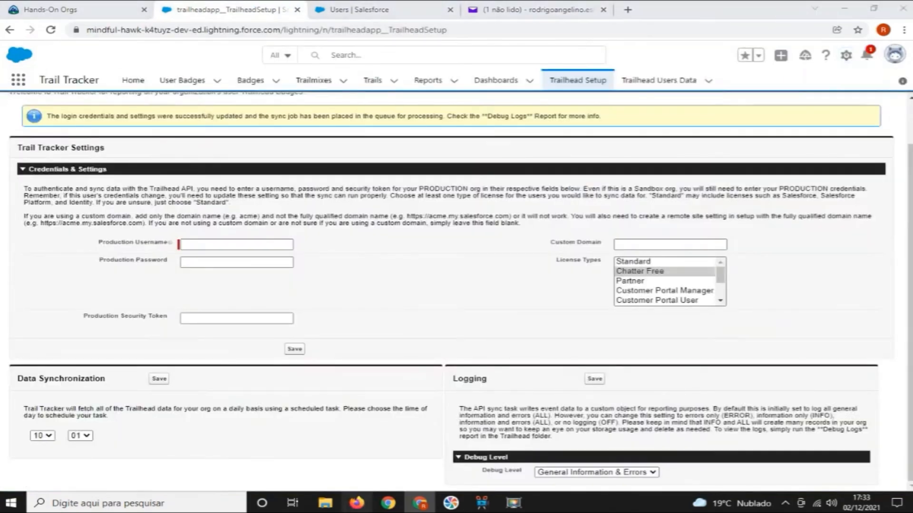
left_click(357, 502)
key("ctrl+v")
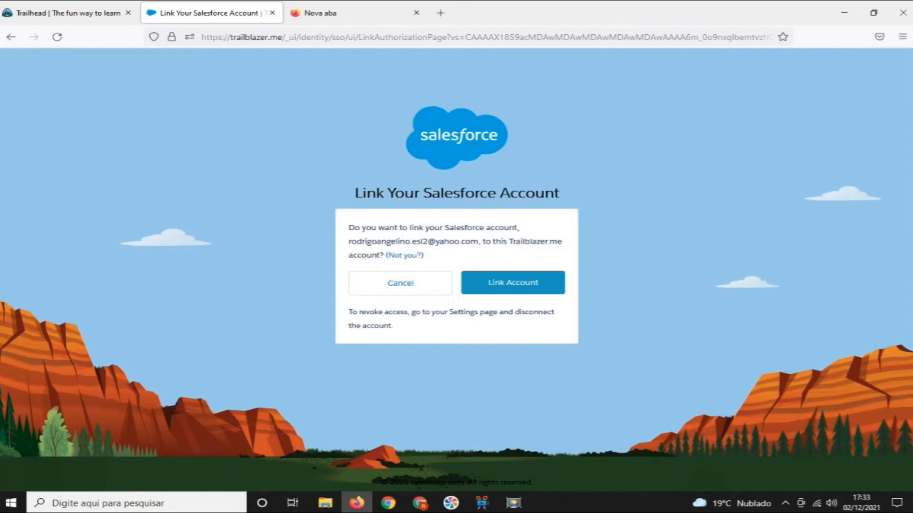
Link the test user's Salesforce account to the Trailblazer.me account and check its entry under Connected Accounts
left_click_drag(349, 241, 478, 242)
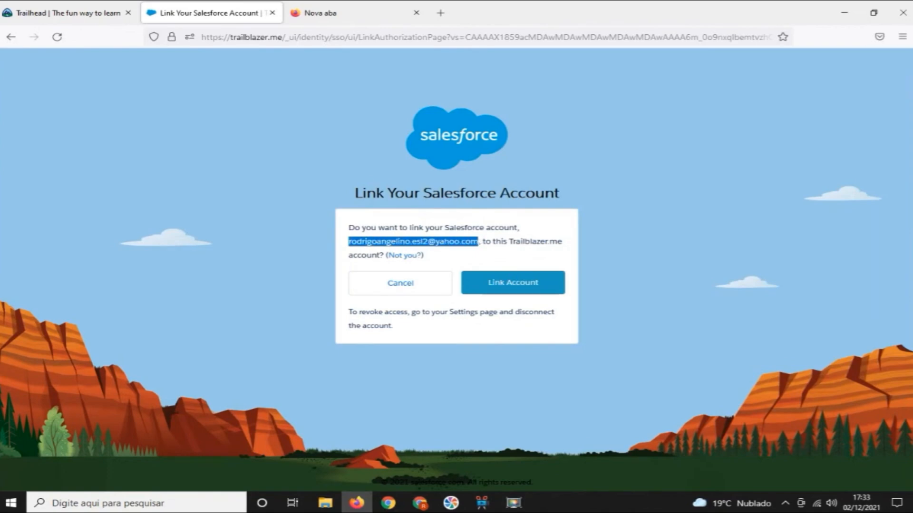
left_click(513, 282)
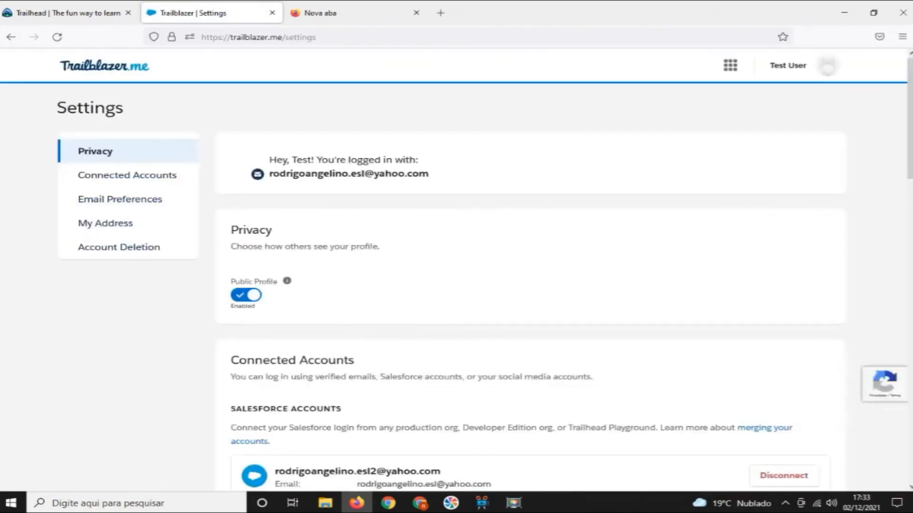
scroll(530, 285, "down", 3)
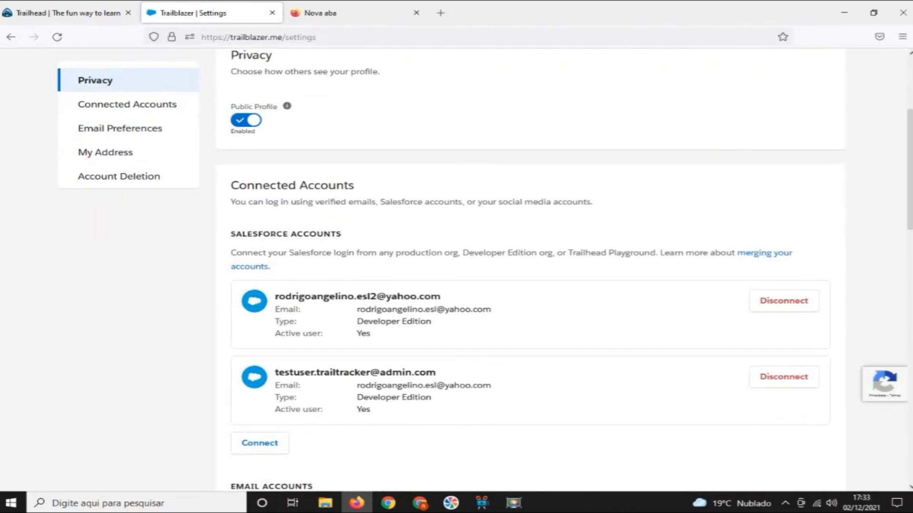
left_click_drag(275, 296, 490, 309)
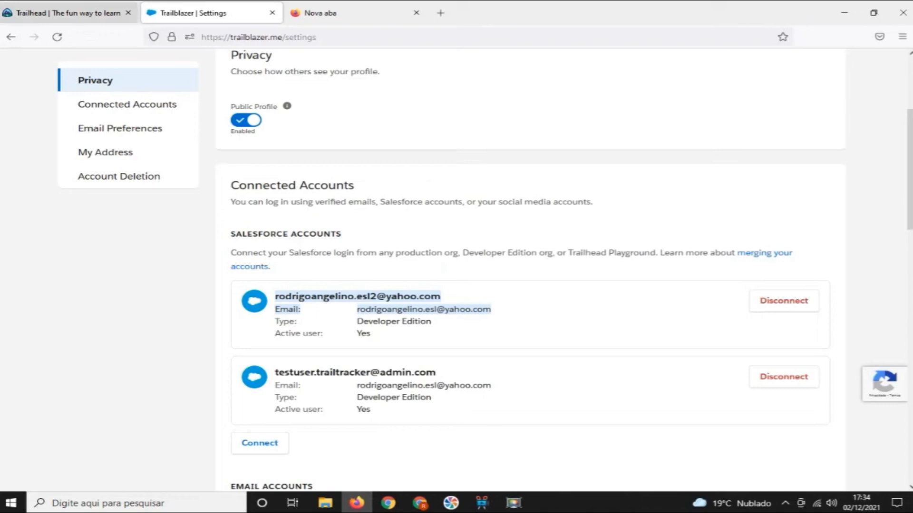
Switch to the Trail Tracker setup page in Chrome and schedule the daily data synchronization for 17:36
mouse_move(513, 503)
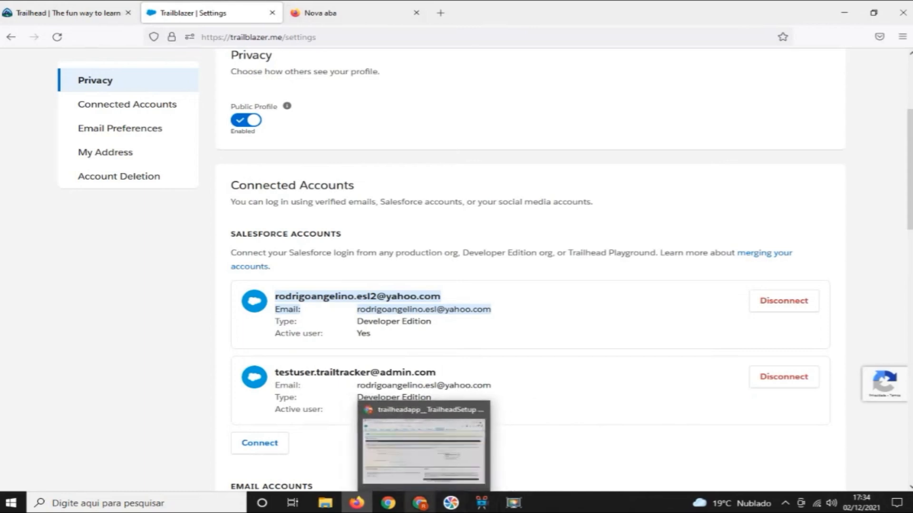
left_click(418, 452)
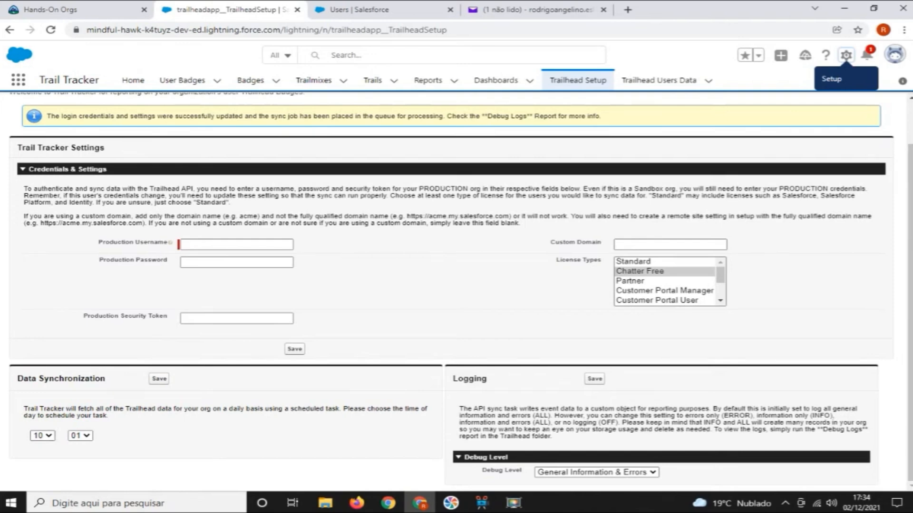
left_click(42, 436)
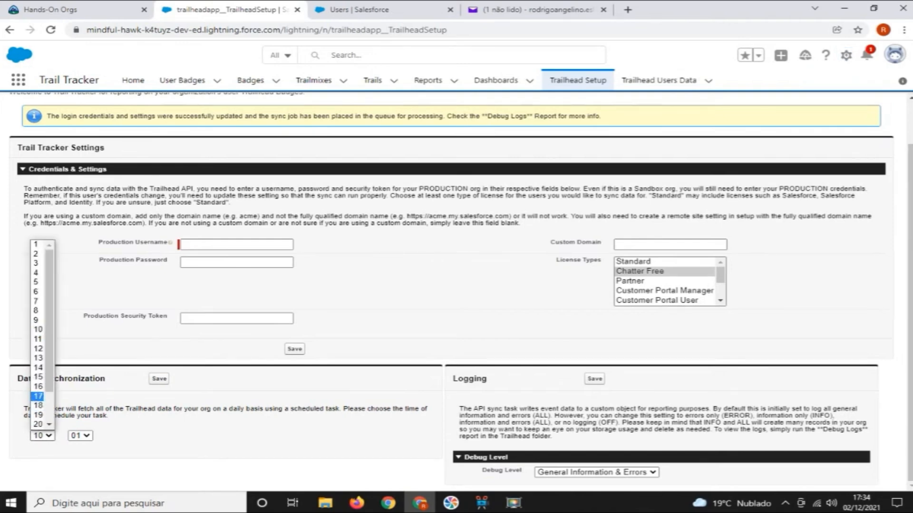
left_click(38, 396)
left_click(80, 435)
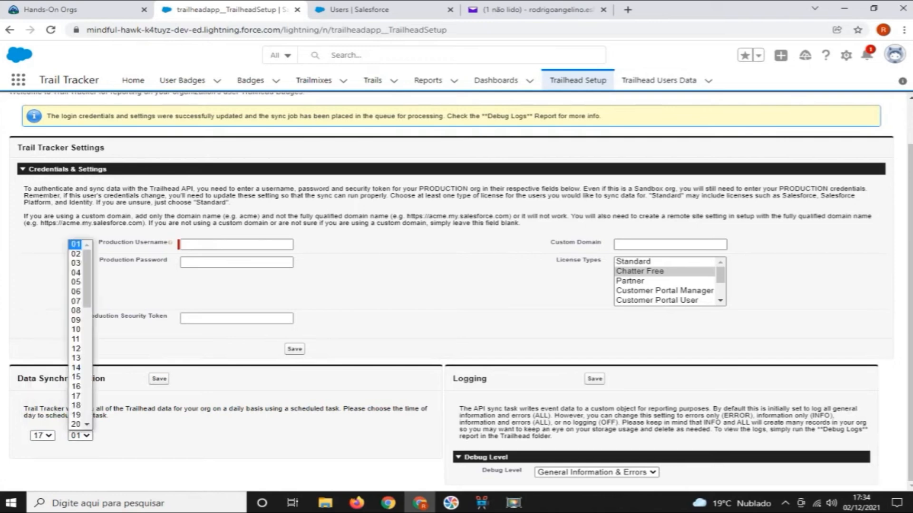
left_click_drag(87, 303, 87, 360)
left_click(76, 385)
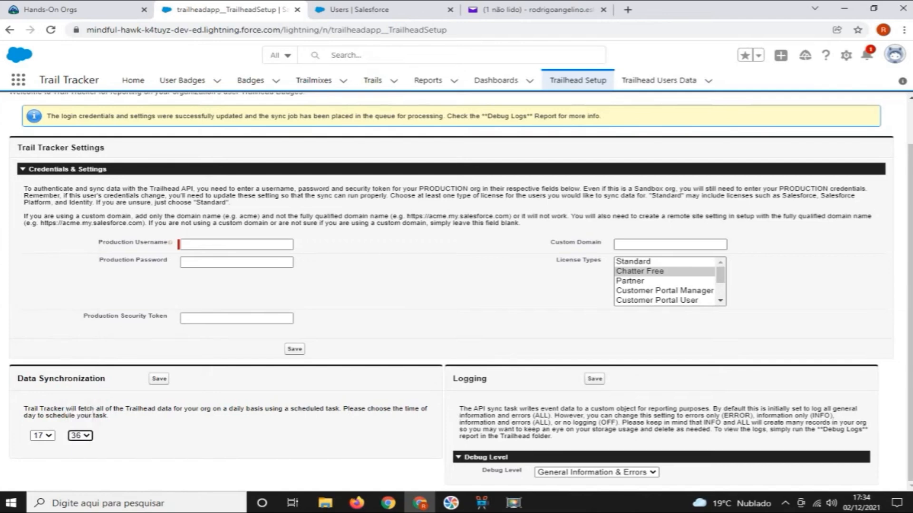
left_click(160, 379)
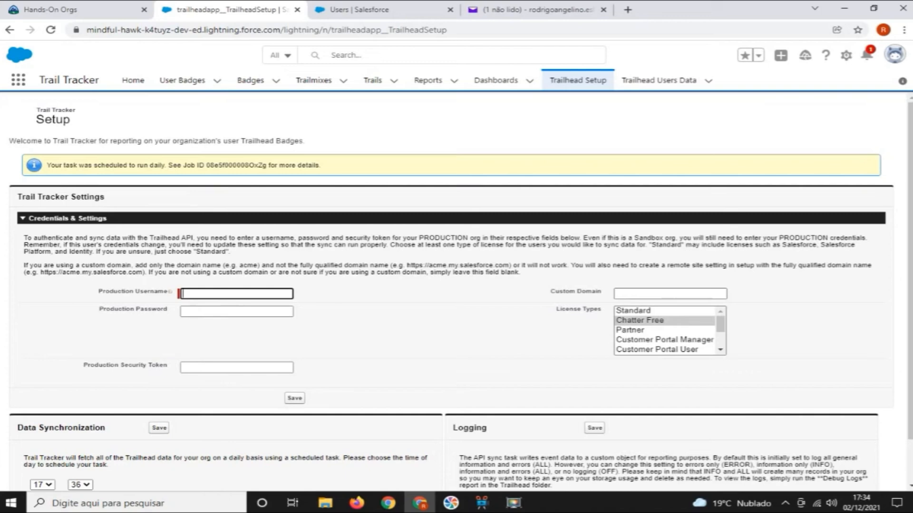
left_click_drag(222, 165, 291, 165)
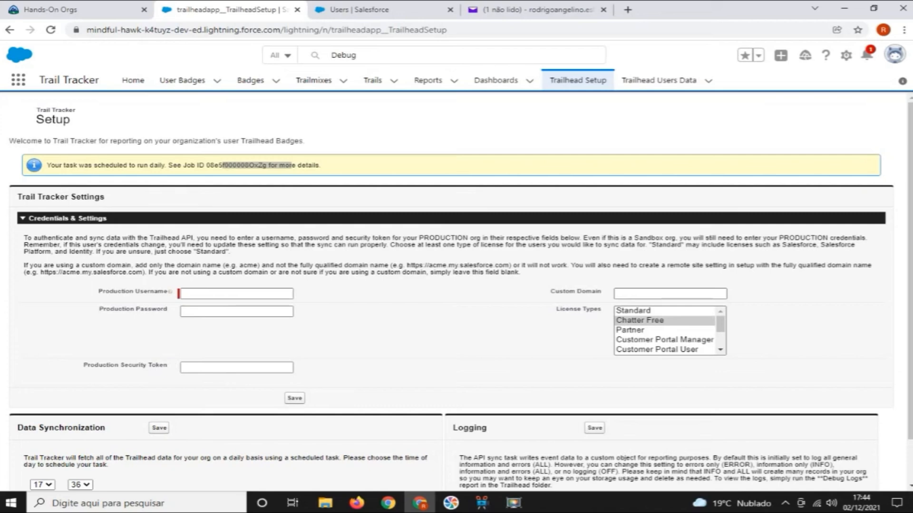
Review the available debug level options in Trail Tracker's logging settings
scroll(456, 290, "down", 1)
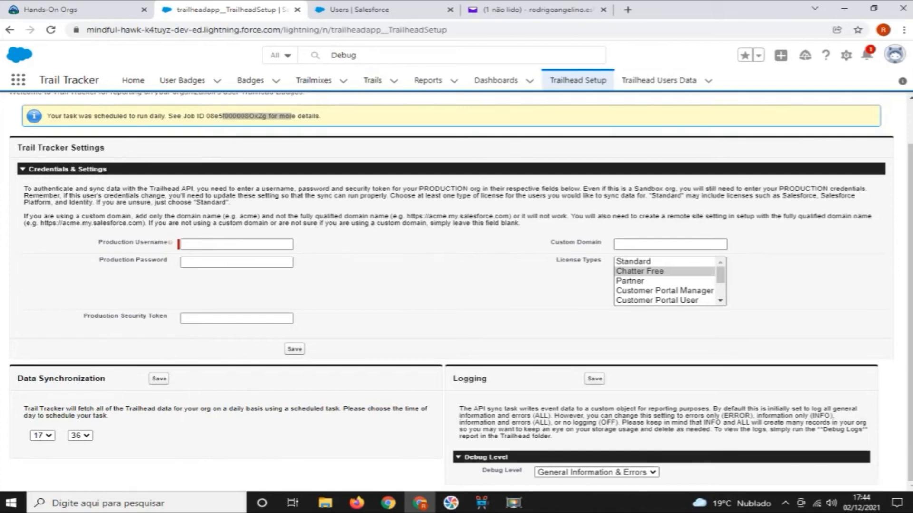
left_click(597, 472)
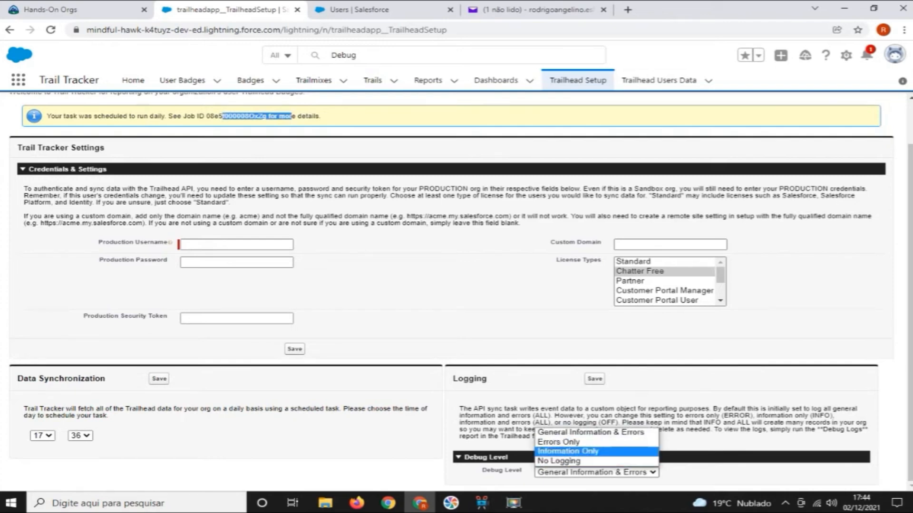
left_click(703, 442)
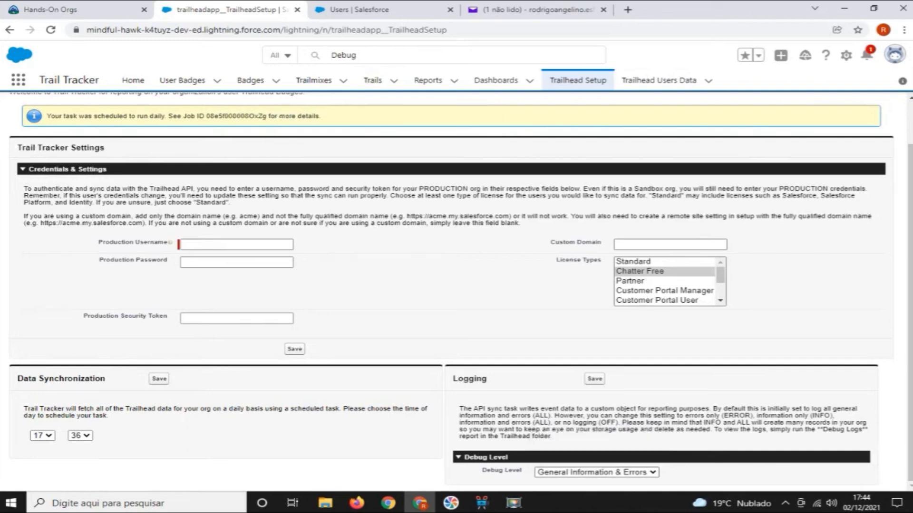
Open the Debug Logs report from the "Debug" search and examine the latest sync's user badge, user trailmix and Trailhead user data entries
left_click(356, 56)
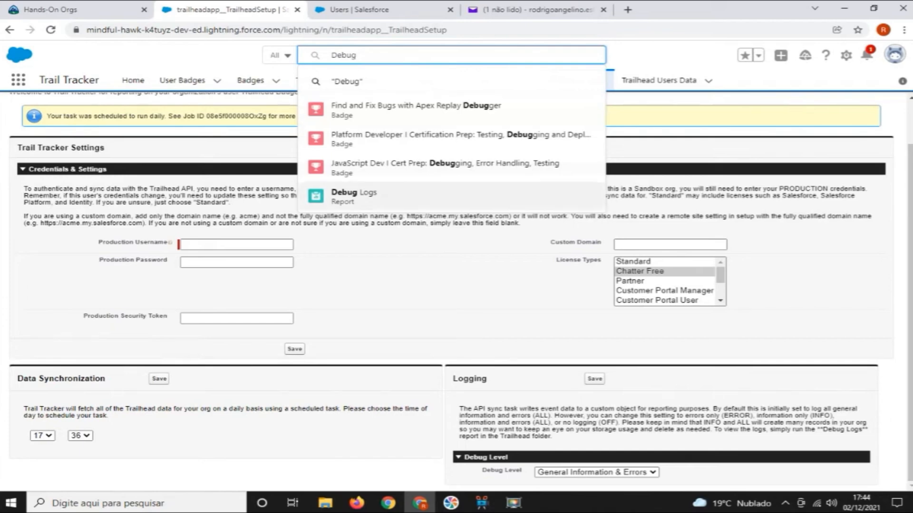
left_click(354, 195)
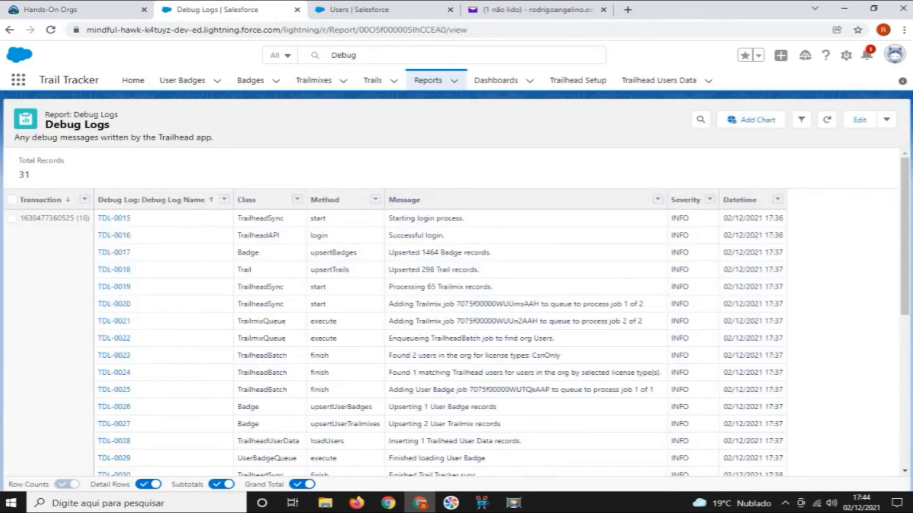
scroll(394, 319, "down", 3)
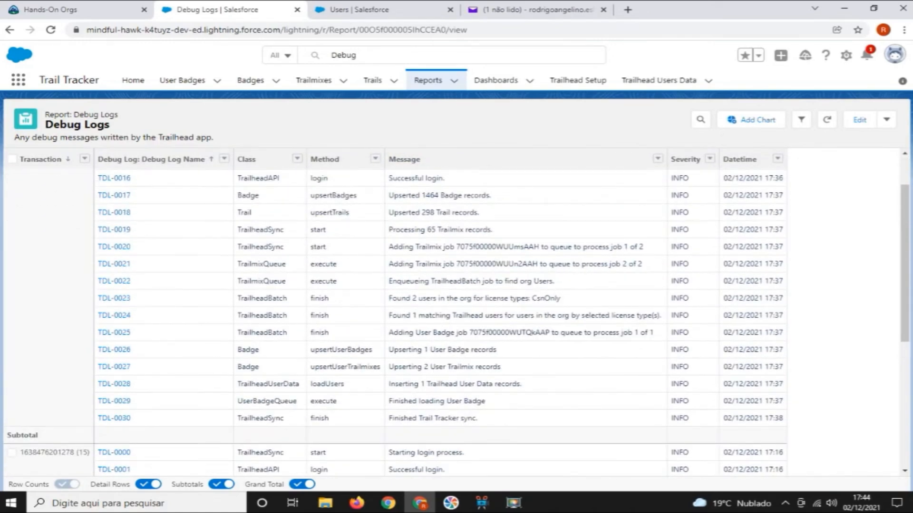
scroll(394, 319, "up", 3)
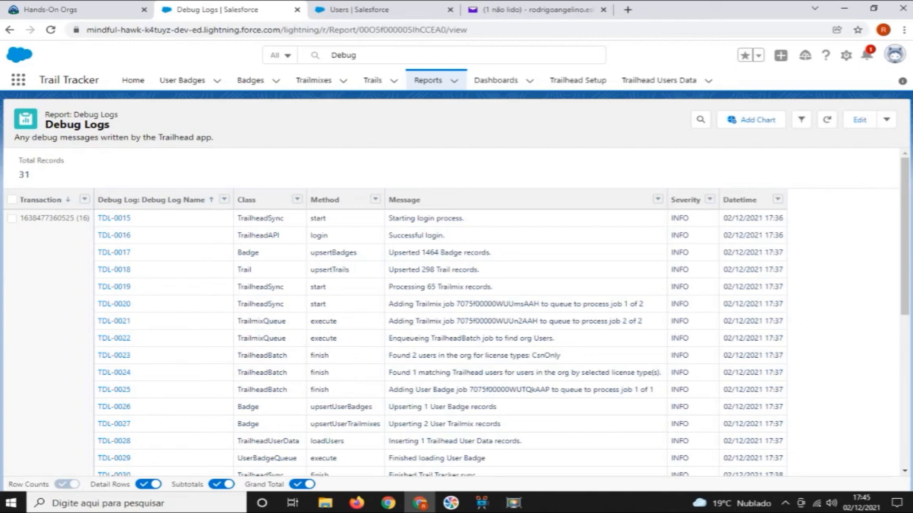
left_click_drag(330, 407, 495, 407)
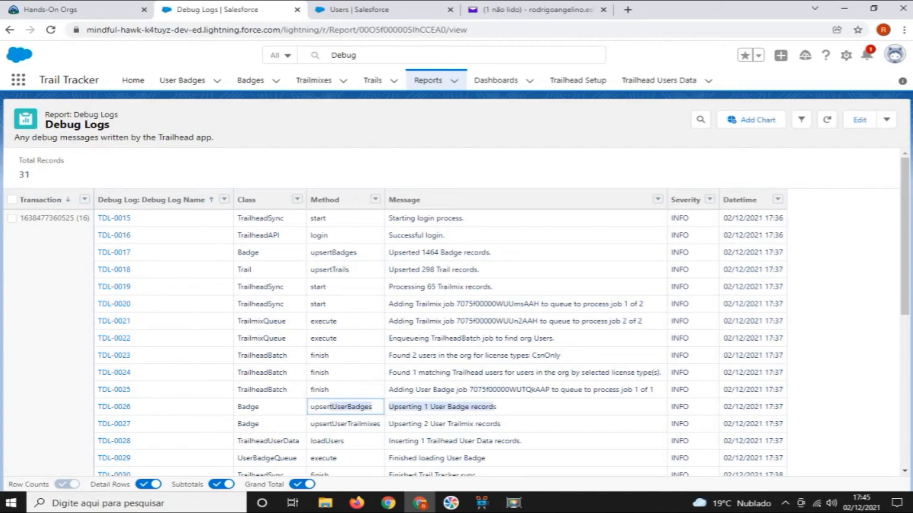
scroll(456, 308, "down", 1)
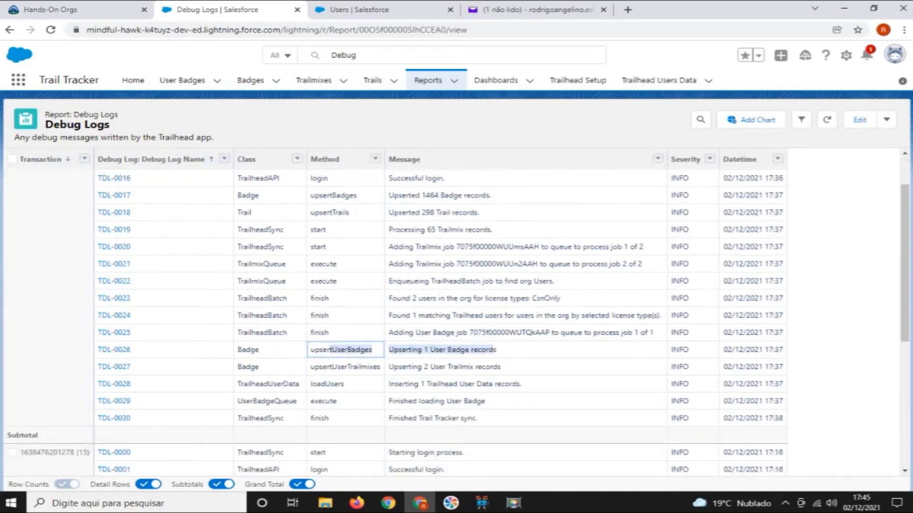
left_click(503, 367)
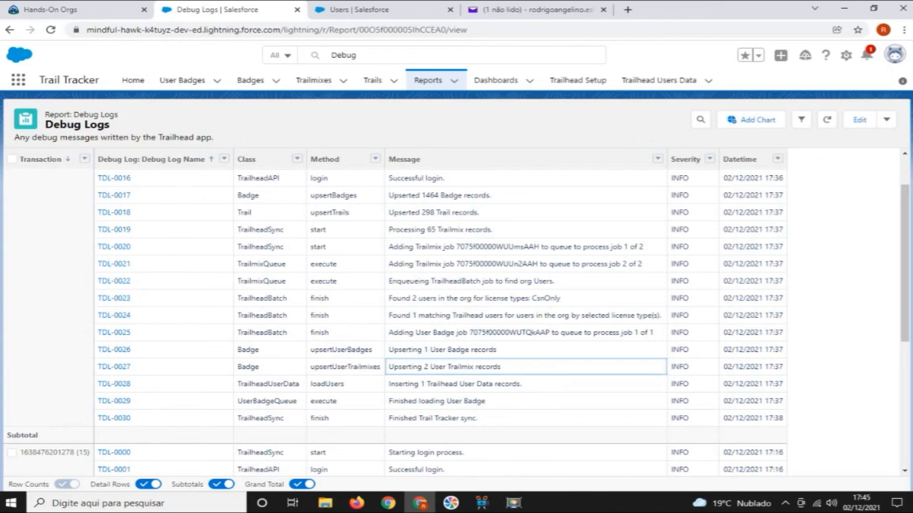
left_click_drag(671, 350, 691, 384)
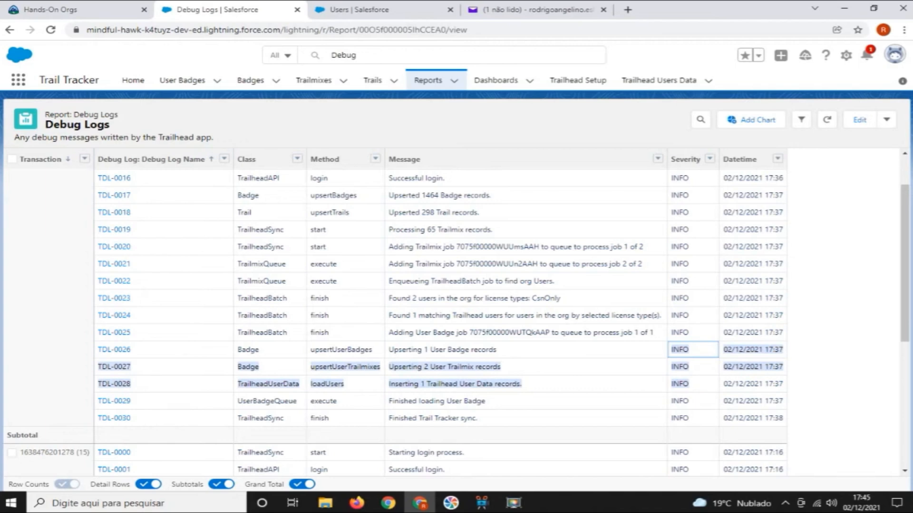
Open Trail Tracker's home page for editing in Lightning App Builder and dismiss the release notes
left_click(134, 80)
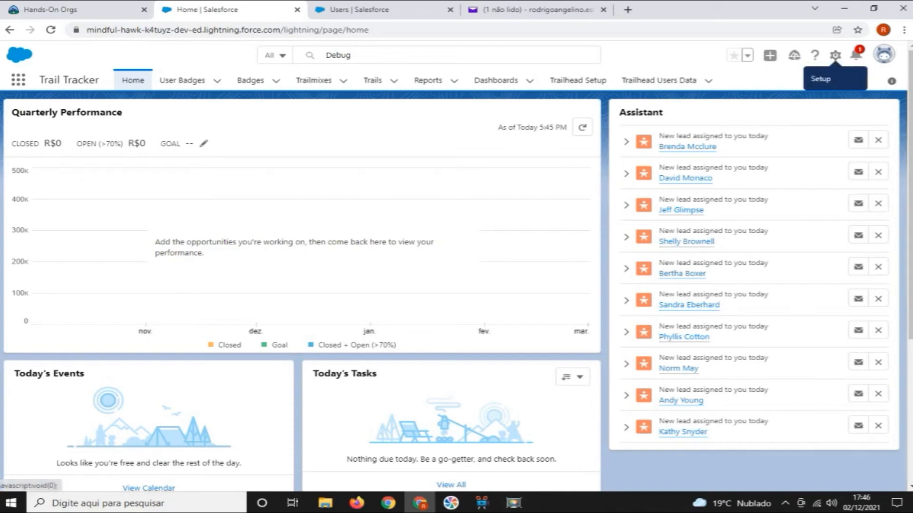
left_click(834, 55)
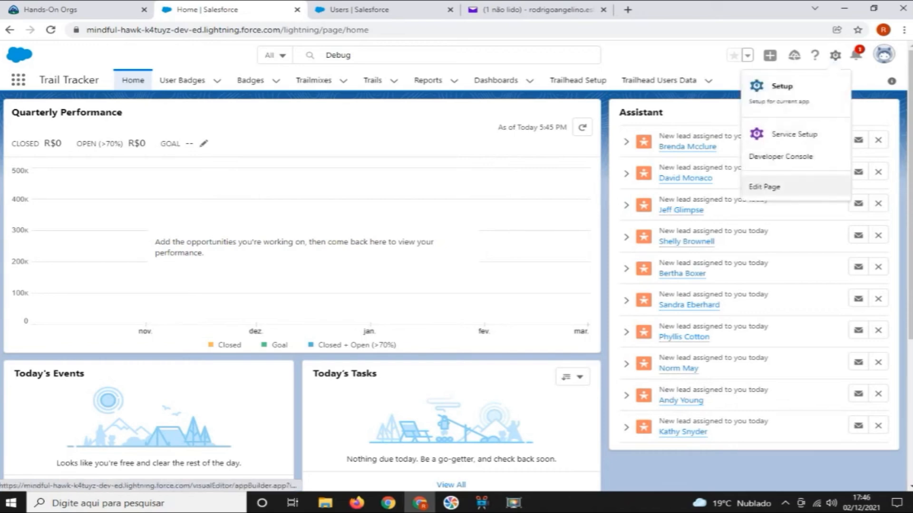
left_click(780, 187)
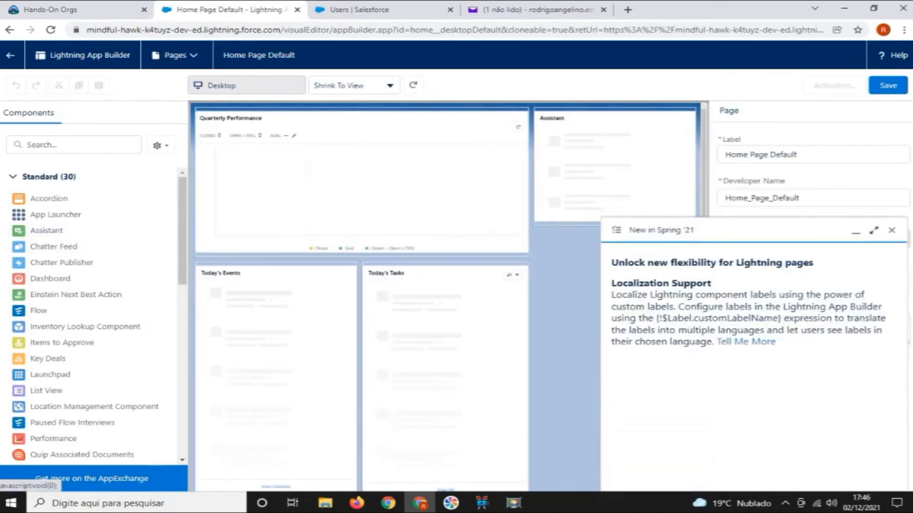
left_click(892, 230)
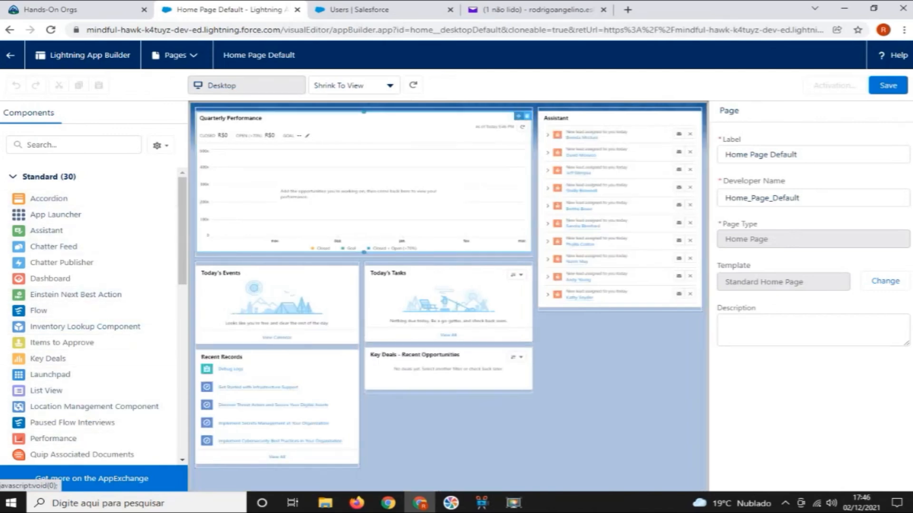
Remove all components from the home page: Quarterly Performance, Assistant, Today's Events, Today's Tasks, Key Deals and Recent Records
left_click(527, 115)
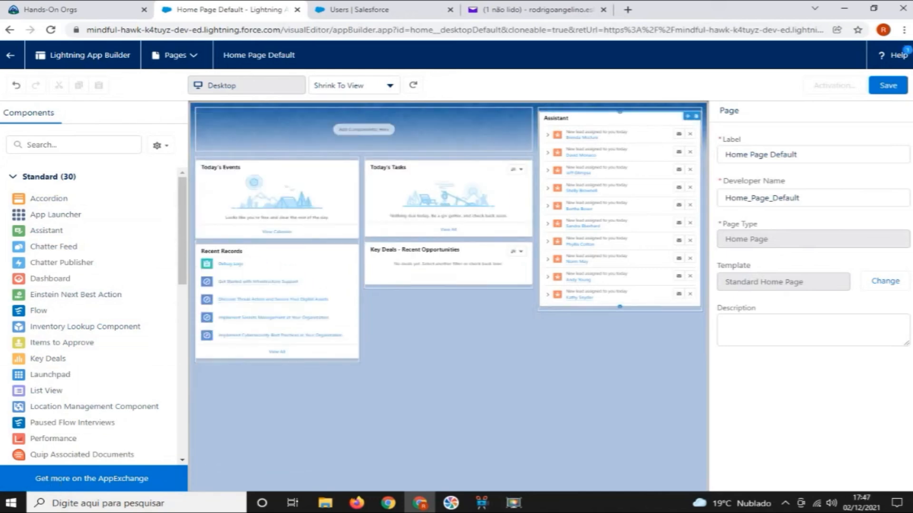
left_click(696, 116)
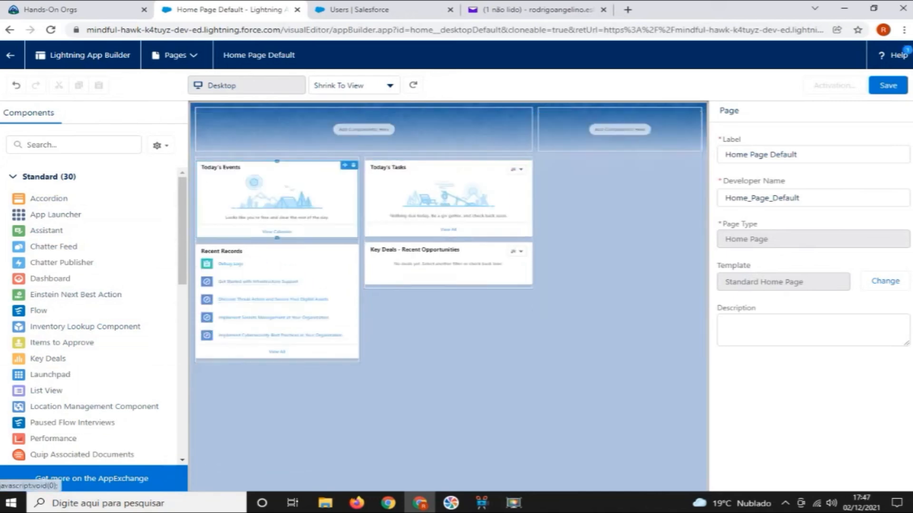
left_click(353, 164)
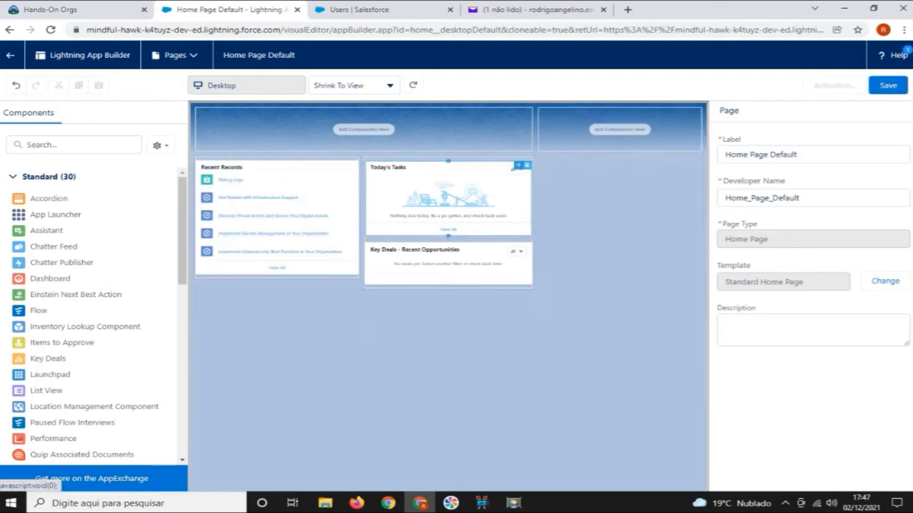
left_click(525, 165)
left_click(526, 165)
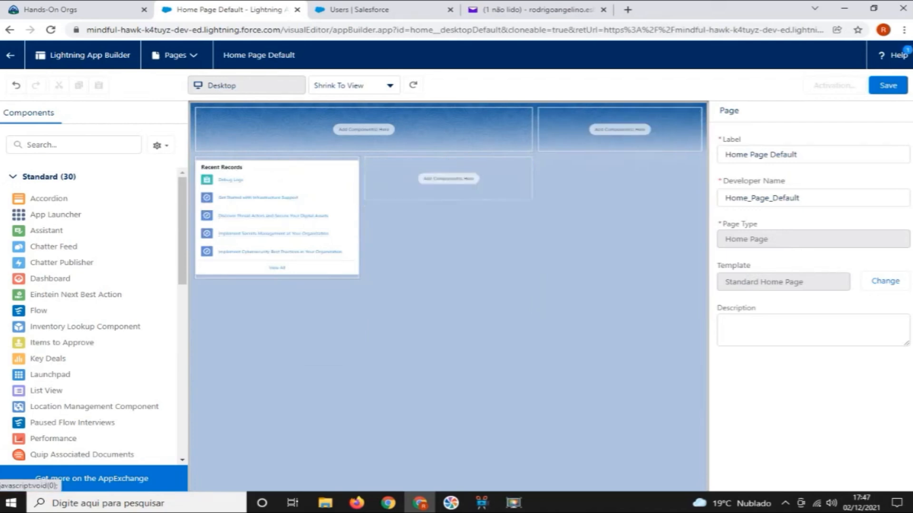
left_click(354, 165)
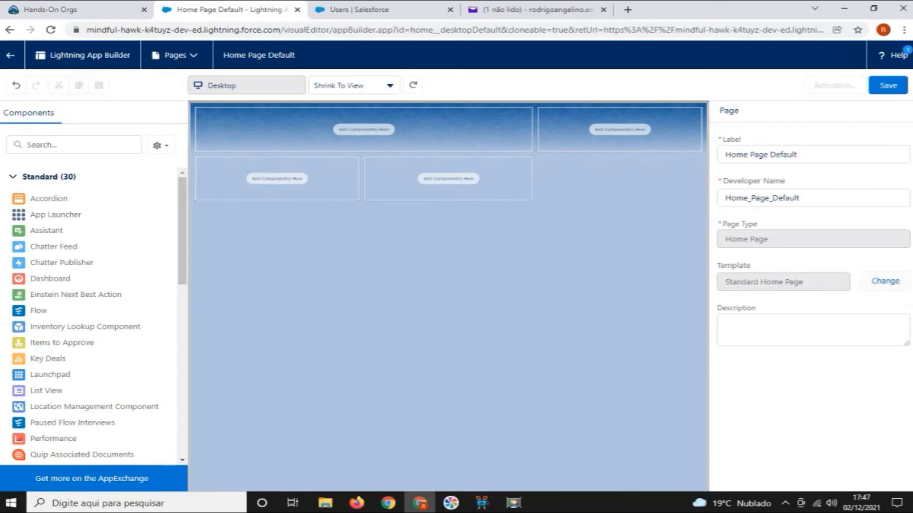
Change the page template to Home Template One Region, with all current regions mapped to Main Region
left_click(885, 281)
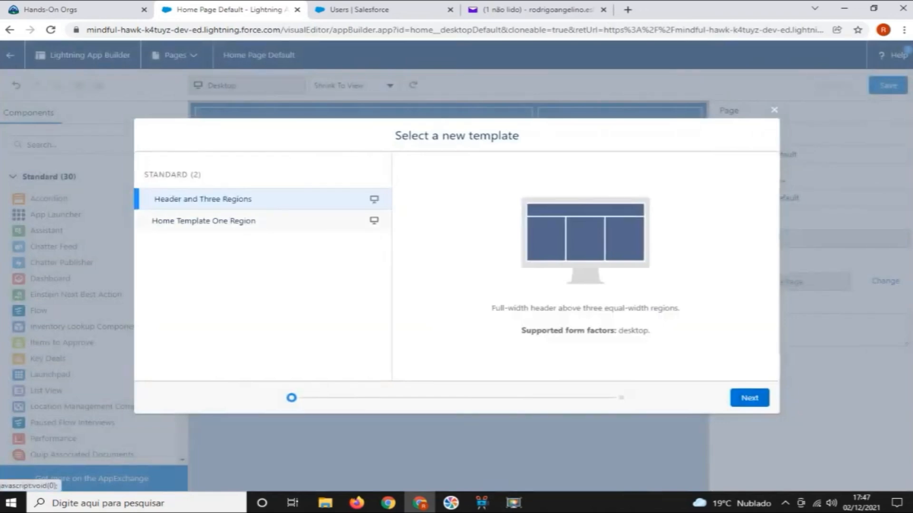
left_click(204, 221)
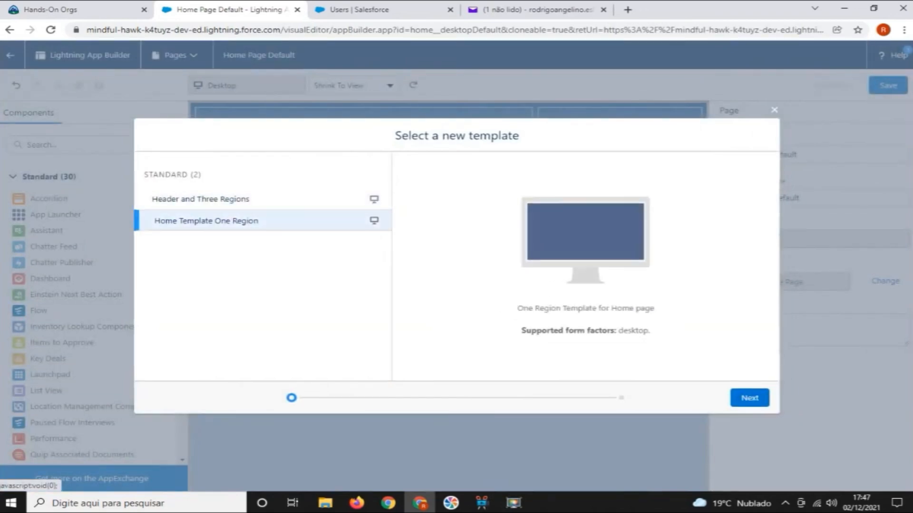
left_click(749, 397)
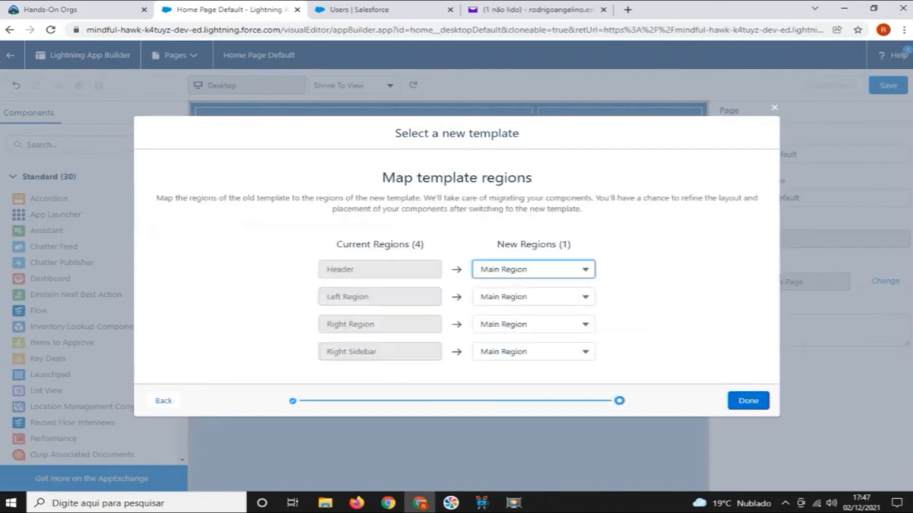
left_click(749, 401)
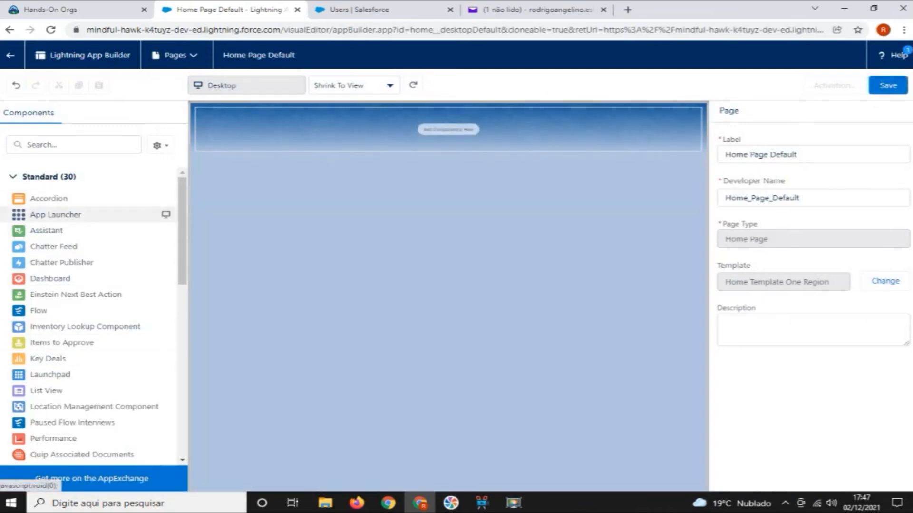
Add a Dashboard component showing Trailhead Overview (Trailhead) to the page's empty region
left_click(49, 279)
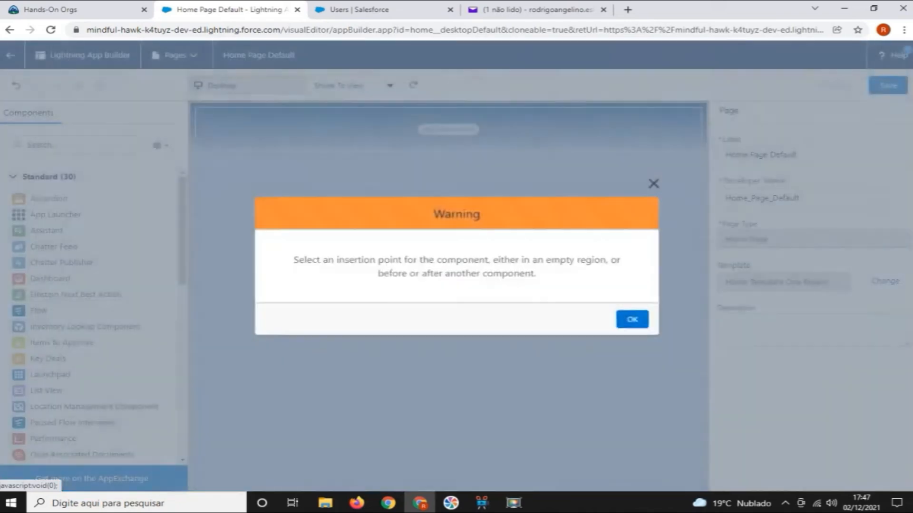
left_click(635, 321)
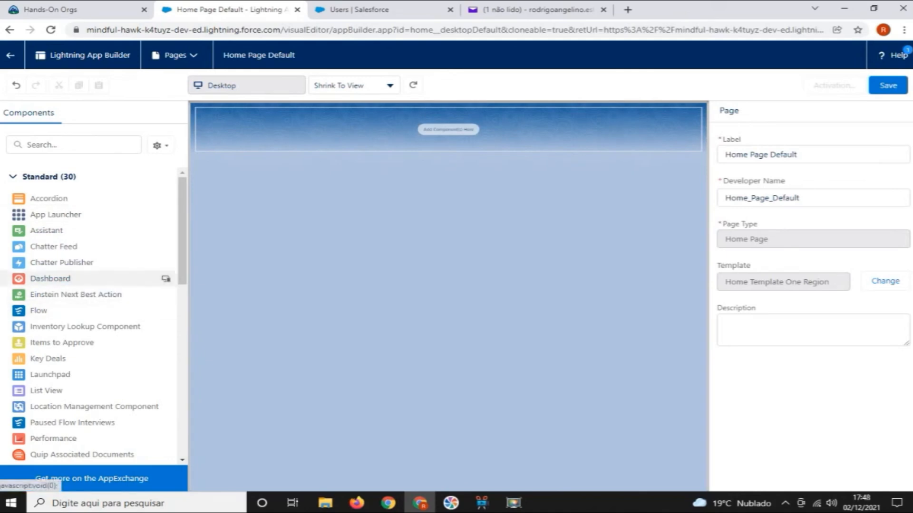
left_click_drag(50, 278, 390, 125)
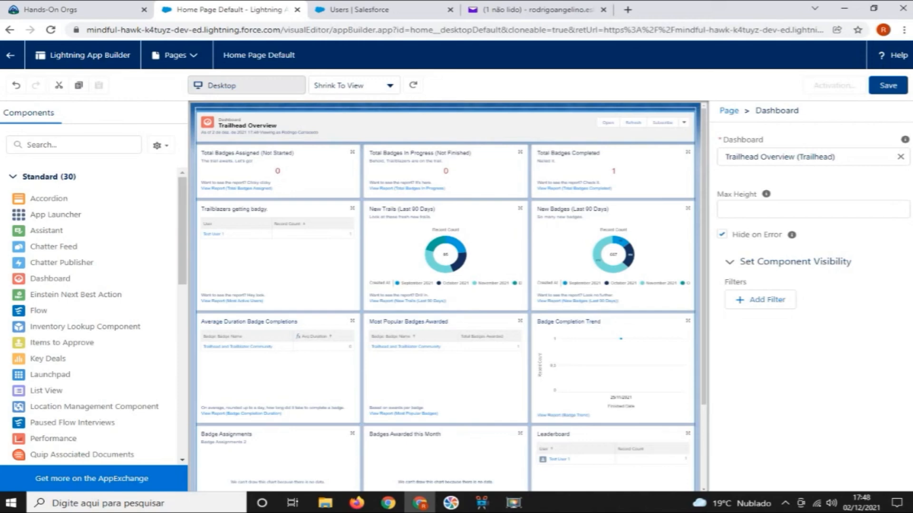
Save and activate the page as the org default home page, and return to Trail Tracker
left_click(888, 85)
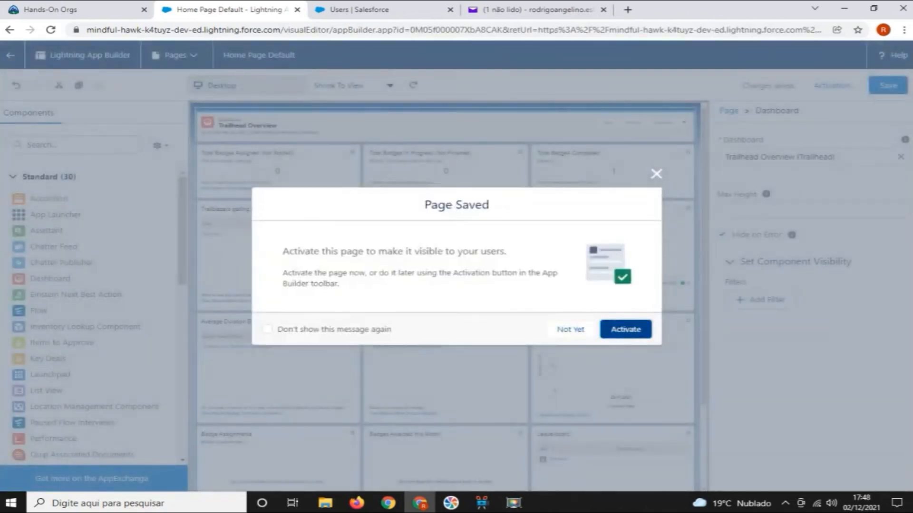
left_click(626, 329)
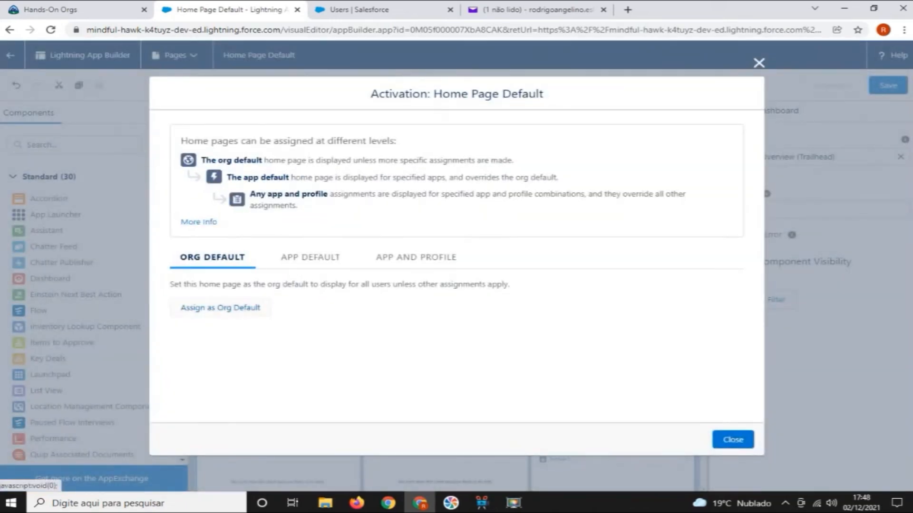
left_click(220, 308)
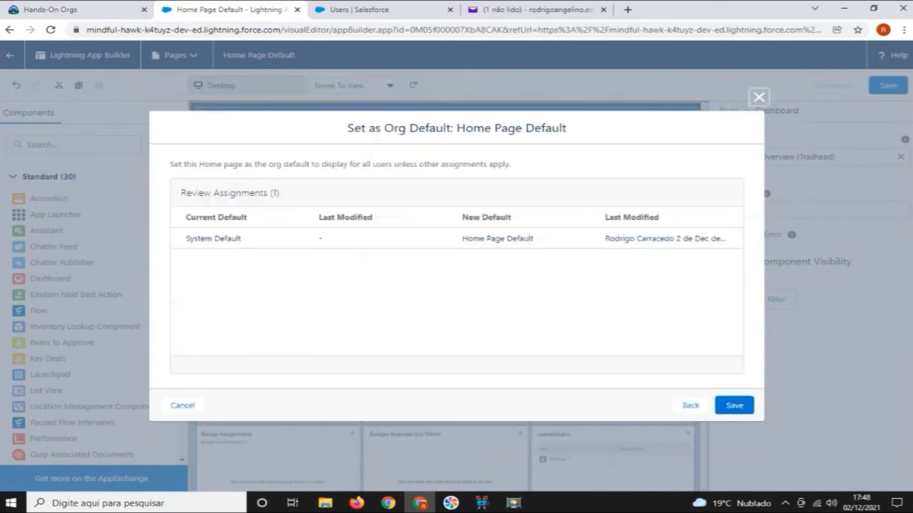
left_click(734, 405)
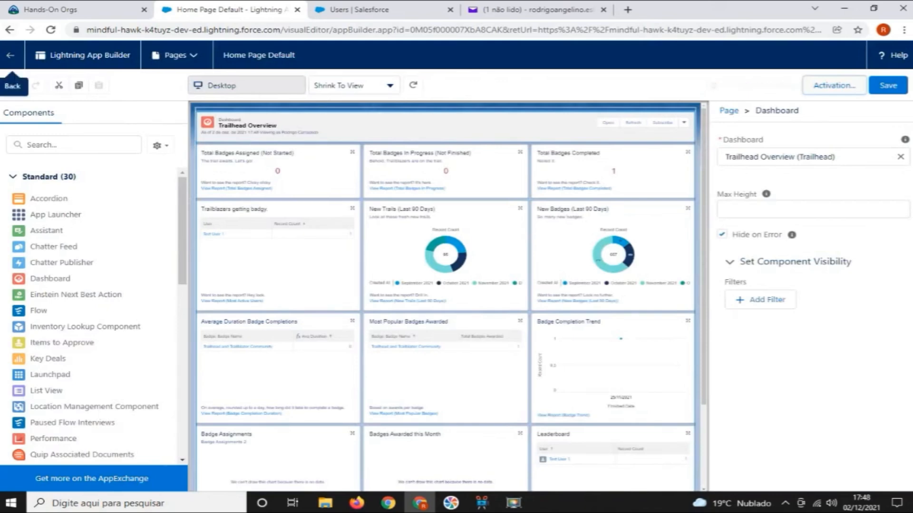
left_click(9, 55)
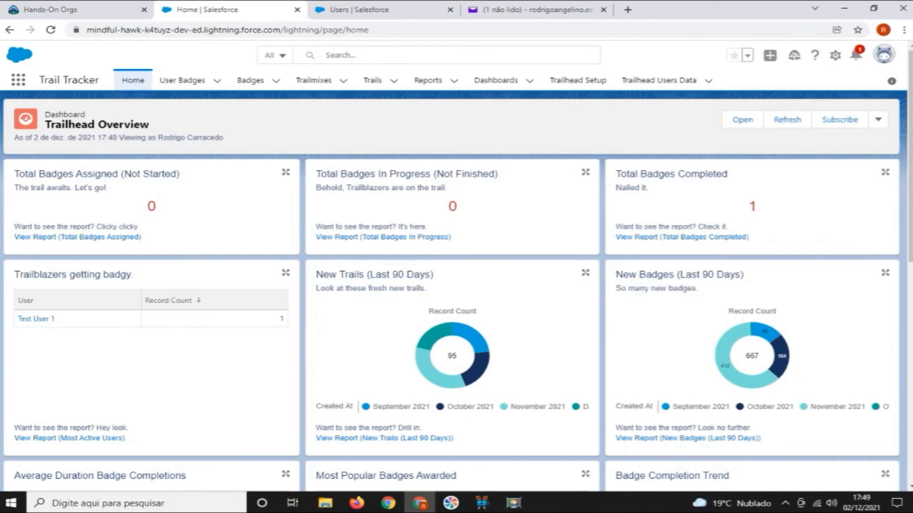
left_click(513, 502)
left_click(780, 295)
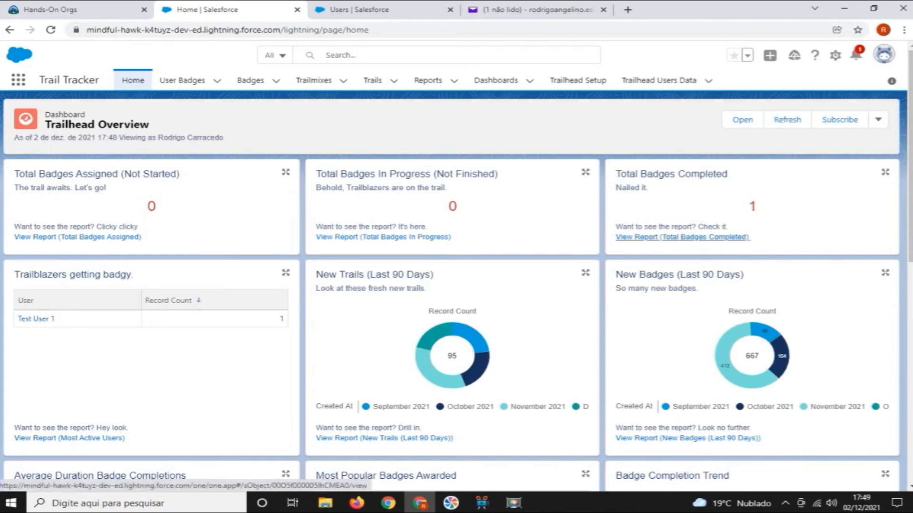
Examine the Total Badges Completed report from the Trailhead Overview dashboard and return to the home page
left_click(682, 237)
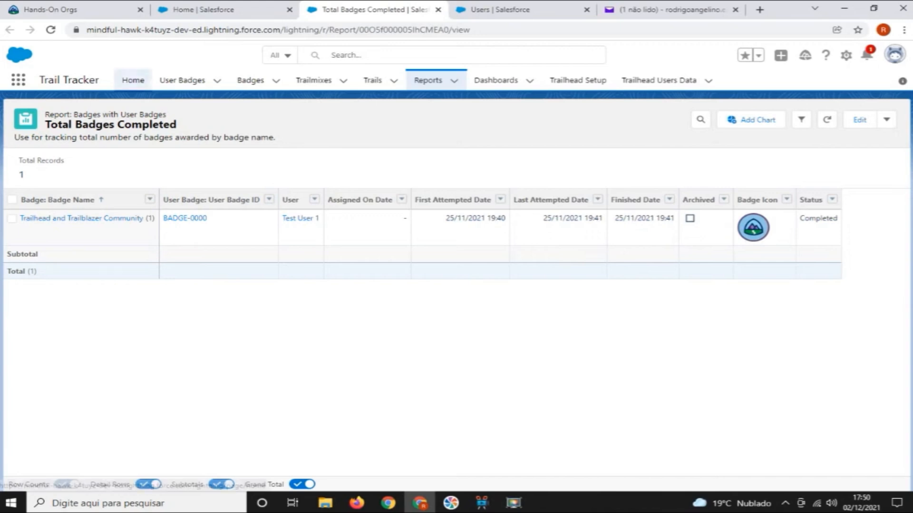
left_click(133, 81)
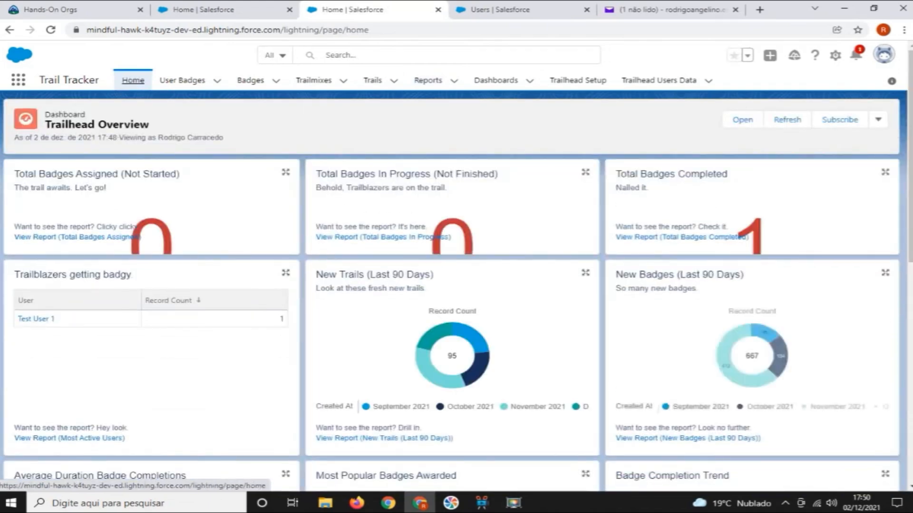
Review the test user's profile from the dashboard's Trailblazers list and open its record page for editing
left_click(36, 318)
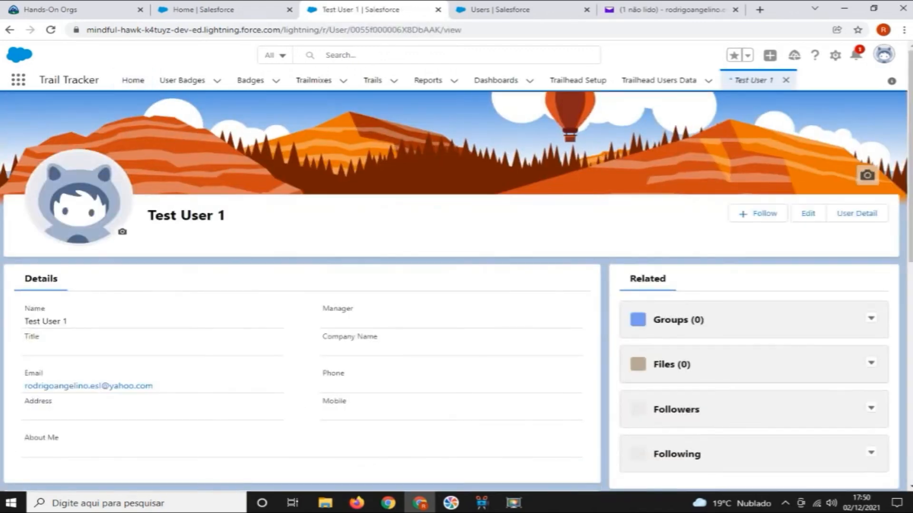
scroll(456, 285, "down", 3)
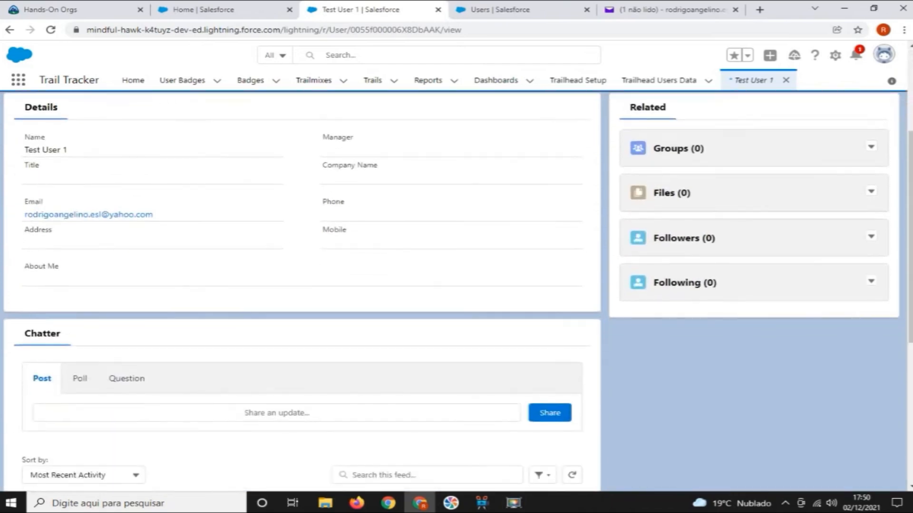
scroll(456, 285, "up", 2)
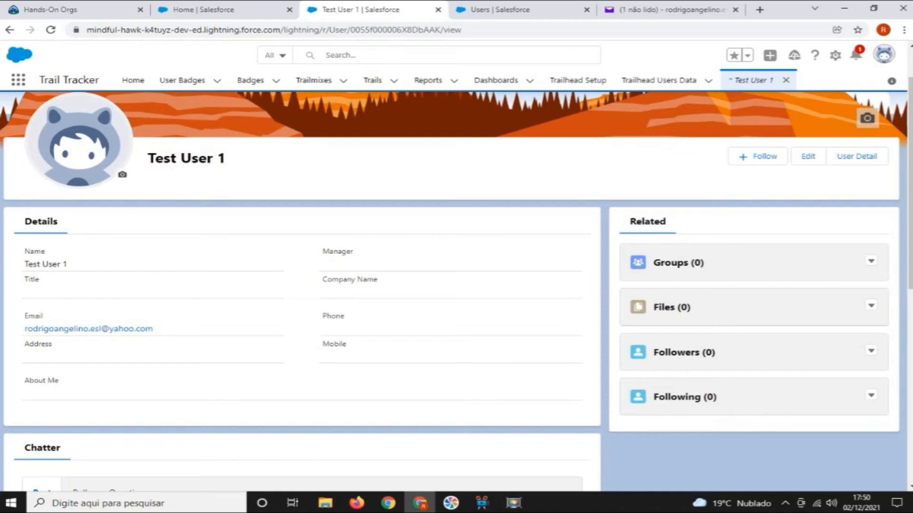
scroll(457, 285, "up", 1)
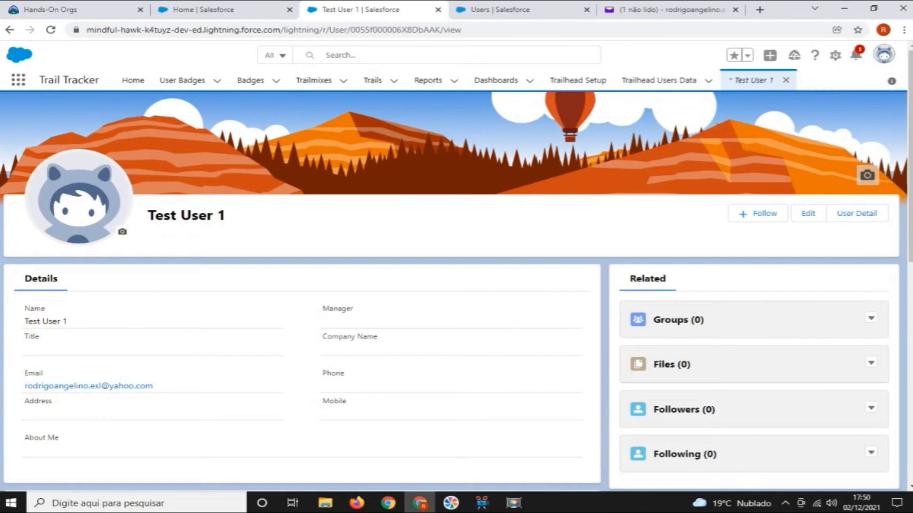
left_click(835, 55)
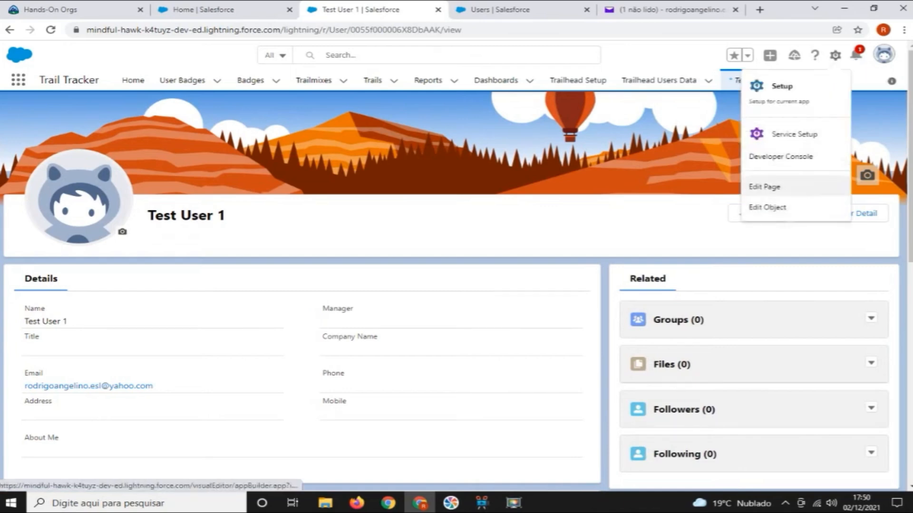
left_click(765, 186)
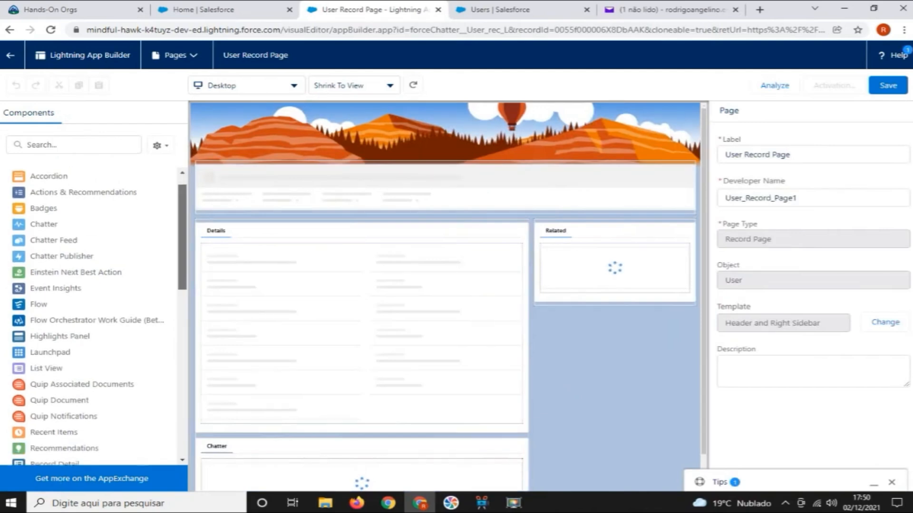
Search the components for "badge" and add UserBadgeCount and UserBadgeList below the fields in the user page's Details section
scroll(90, 316, "down", 1)
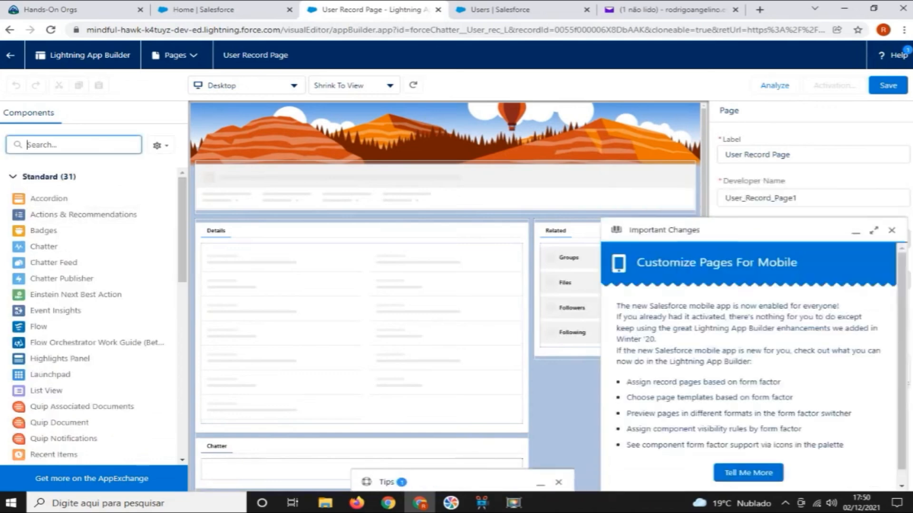
type("badge")
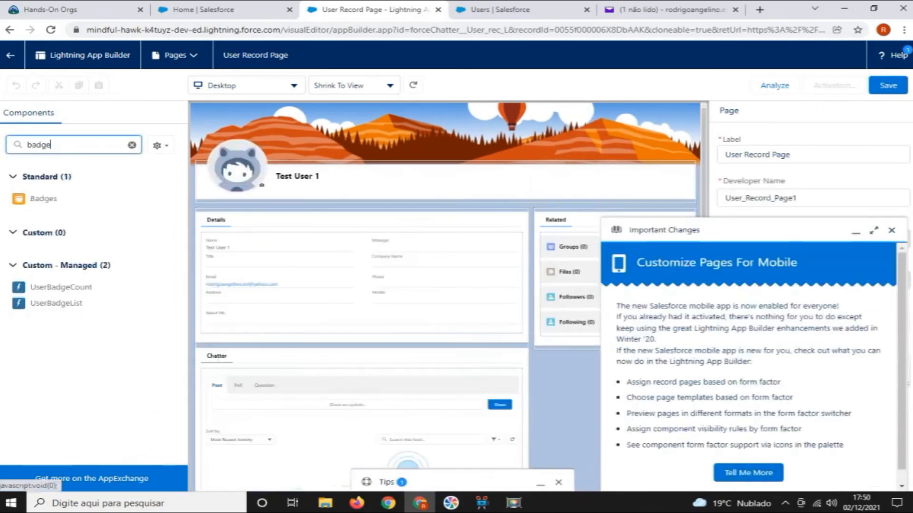
left_click(891, 231)
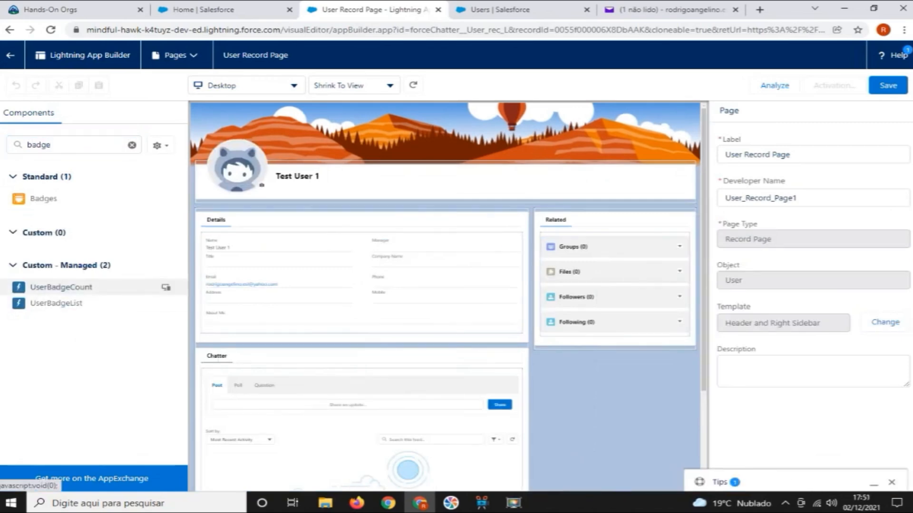
left_click_drag(61, 287, 309, 330)
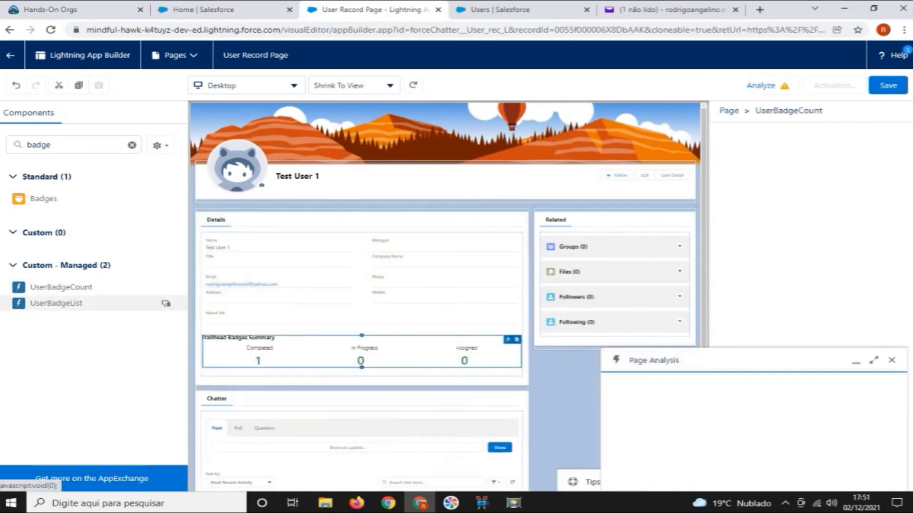
left_click_drag(57, 304, 307, 373)
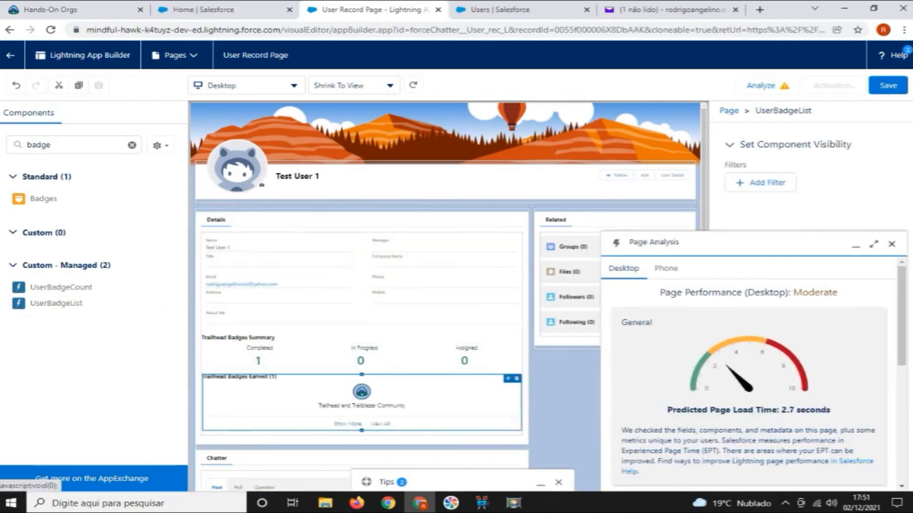
Dismiss the page analysis, save the User Record Page and open its activation settings
left_click(892, 244)
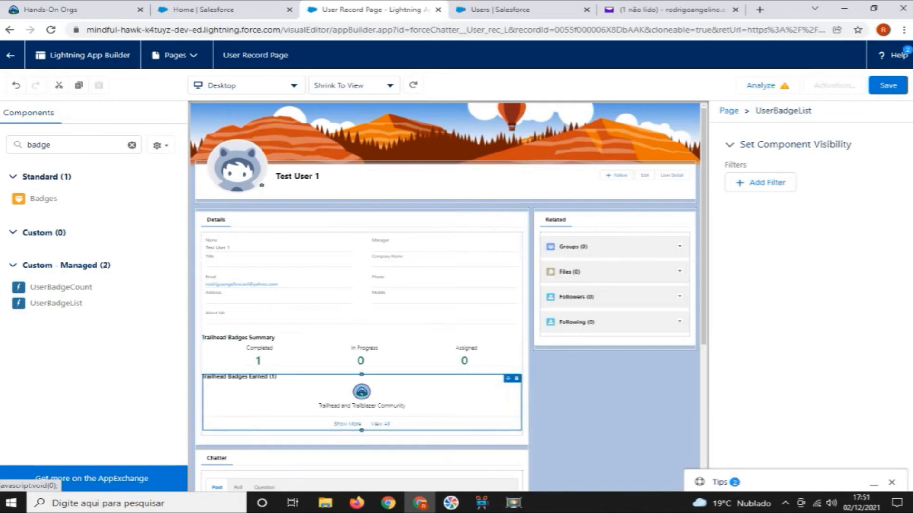
left_click(887, 86)
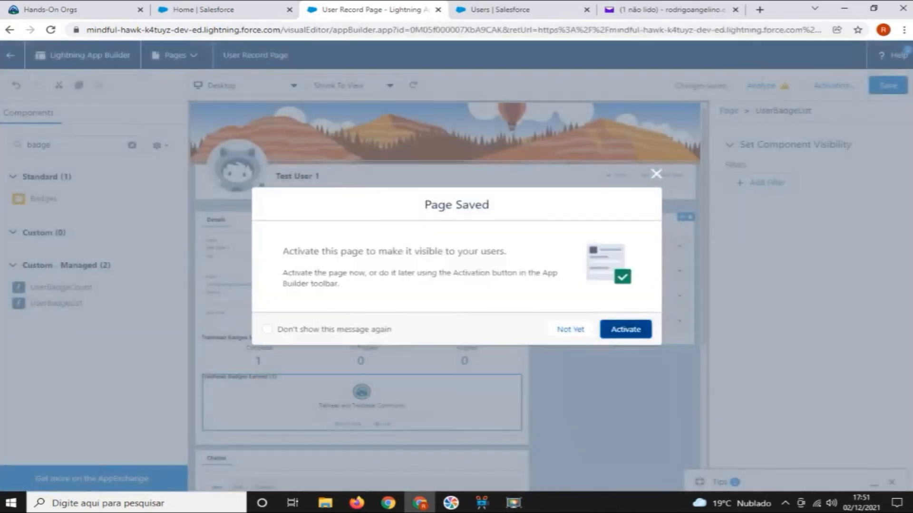
left_click(625, 328)
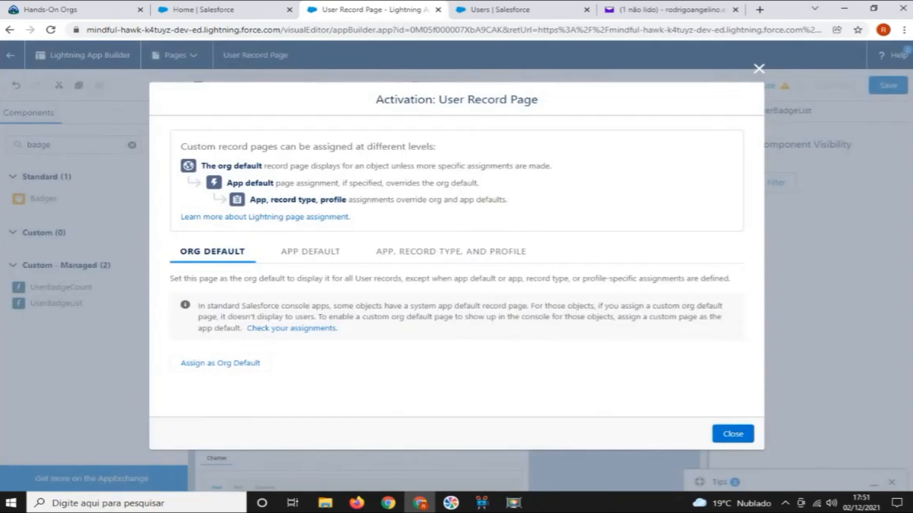
Assign the User Record Page as the org default for desktop and phone, and return to the test user's record
left_click(220, 363)
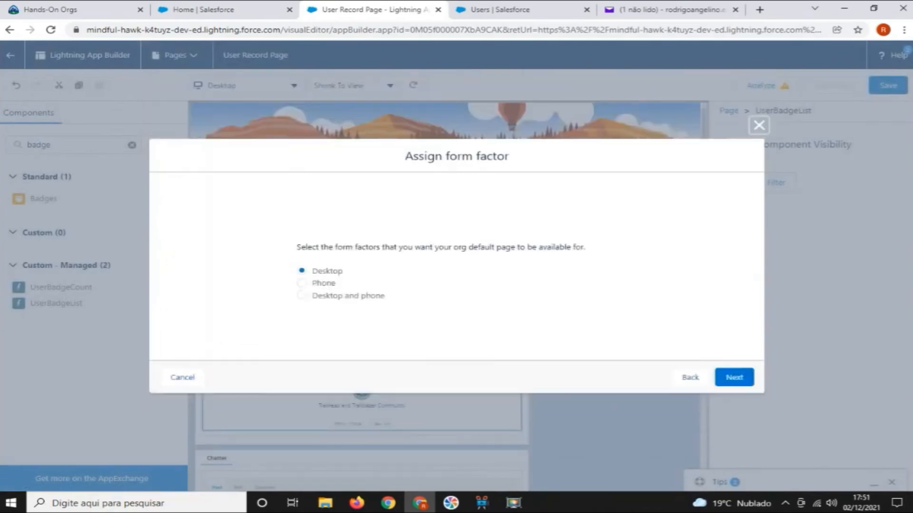
left_click(302, 296)
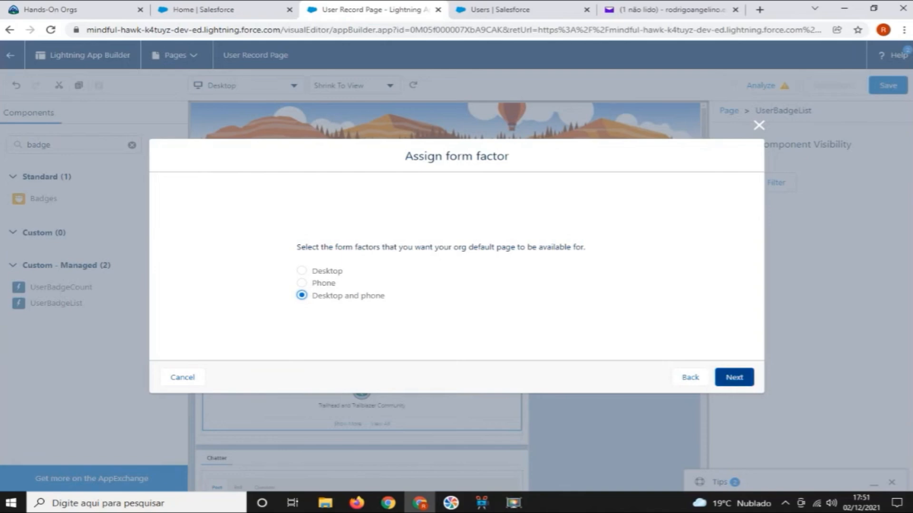
left_click(733, 377)
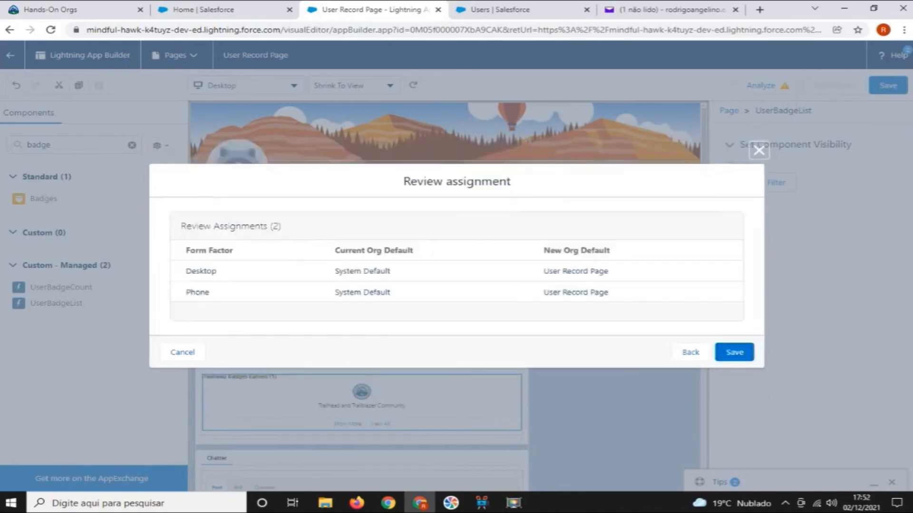
left_click(733, 353)
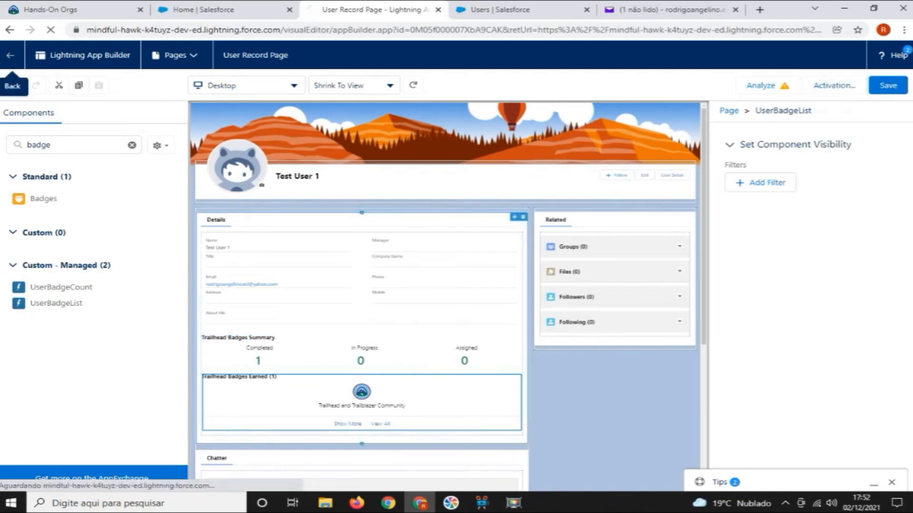
left_click(10, 55)
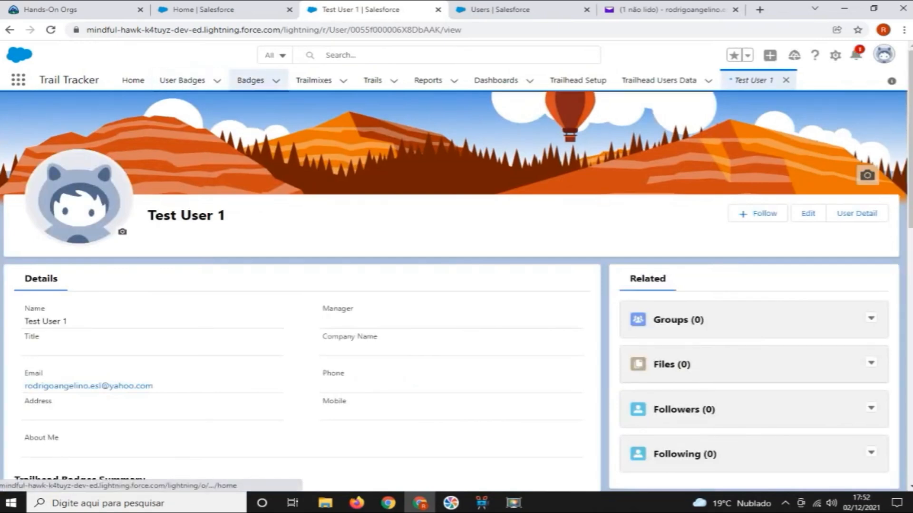
Review the Trail Tracker badge list and the blank New Badge form, leaving it without creating a badge
left_click(251, 80)
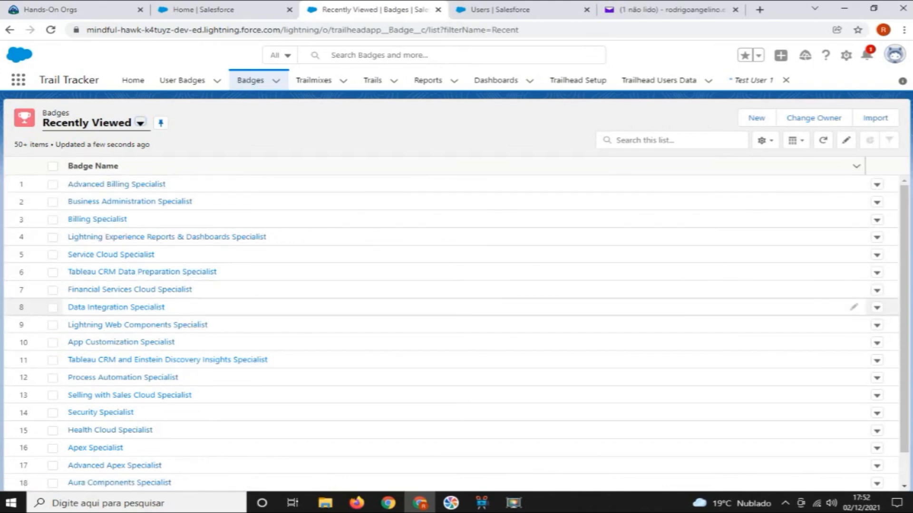
scroll(451, 307, "down", 9)
scroll(451, 289, "down", 3)
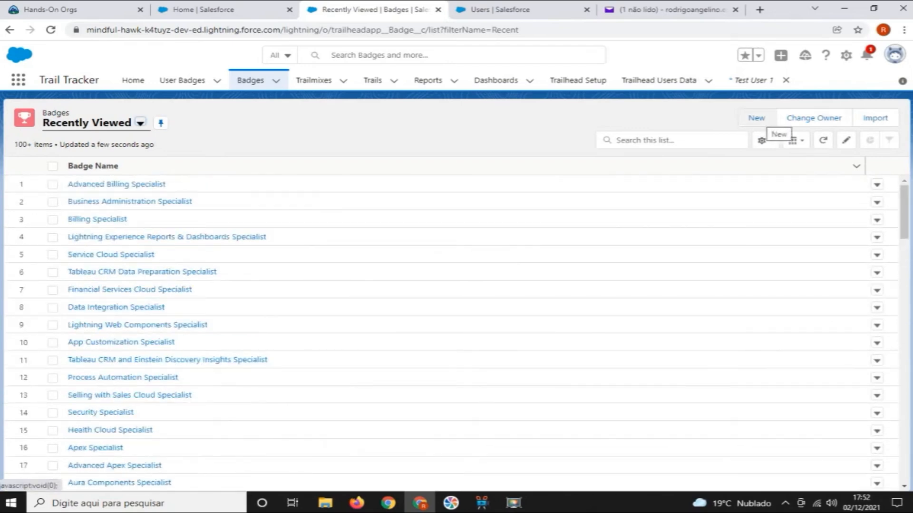
left_click(756, 118)
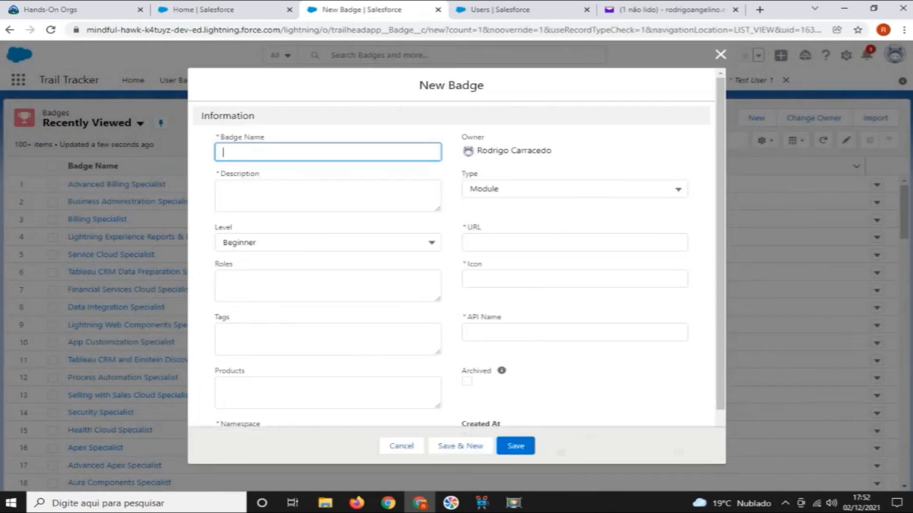
left_click(401, 446)
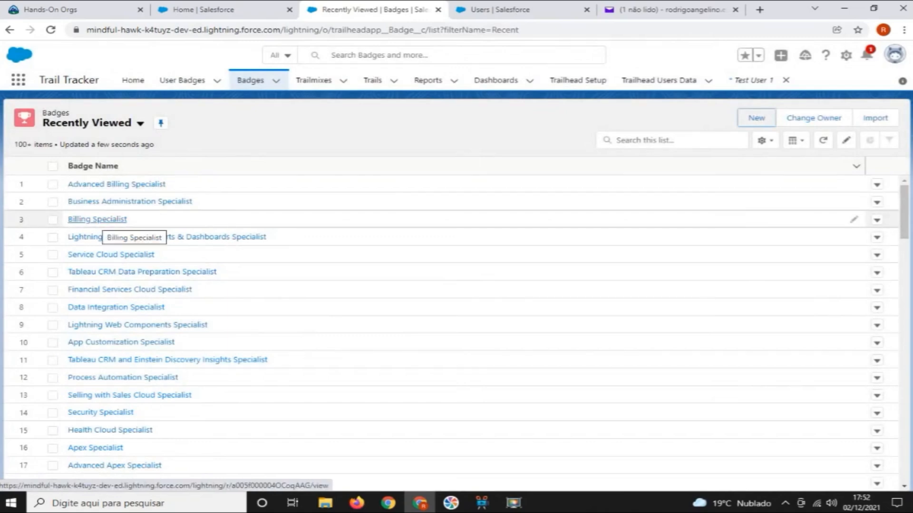
Start a new user badge from the Billing Specialist badge's related records and select the test user as its user
left_click(97, 220)
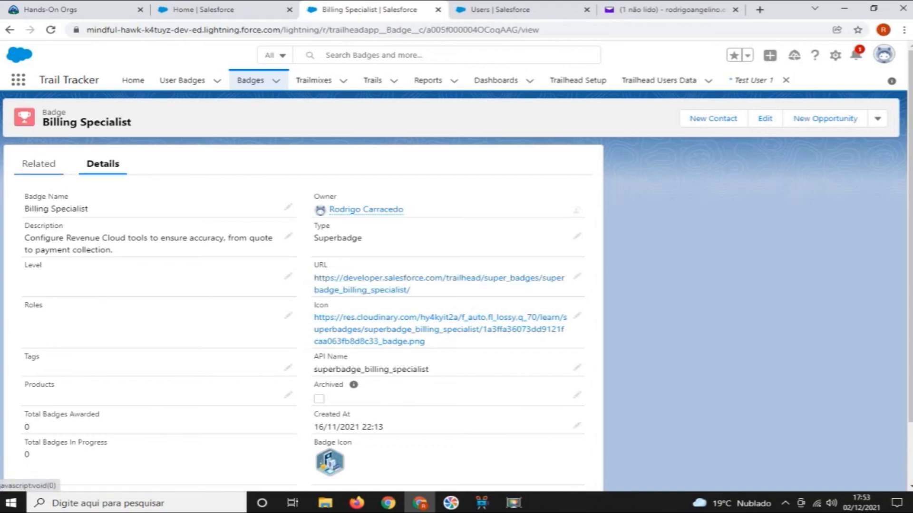
left_click(38, 163)
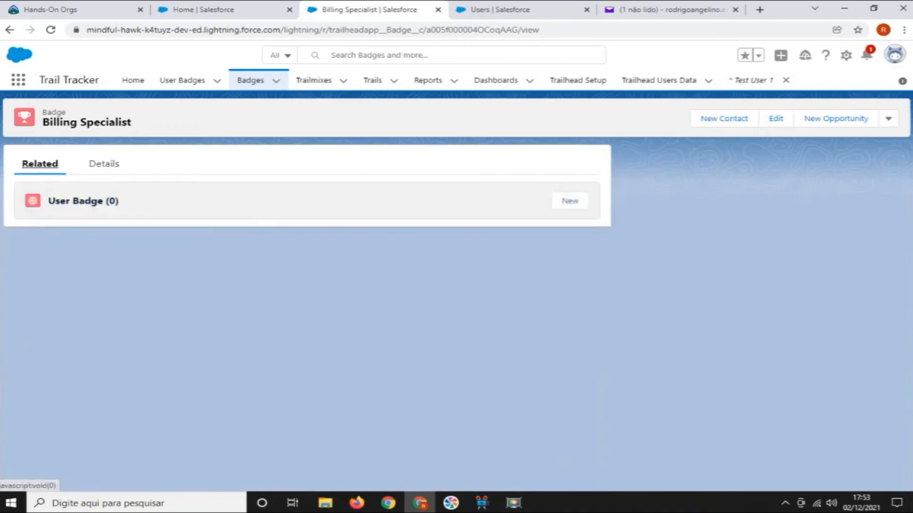
left_click(570, 200)
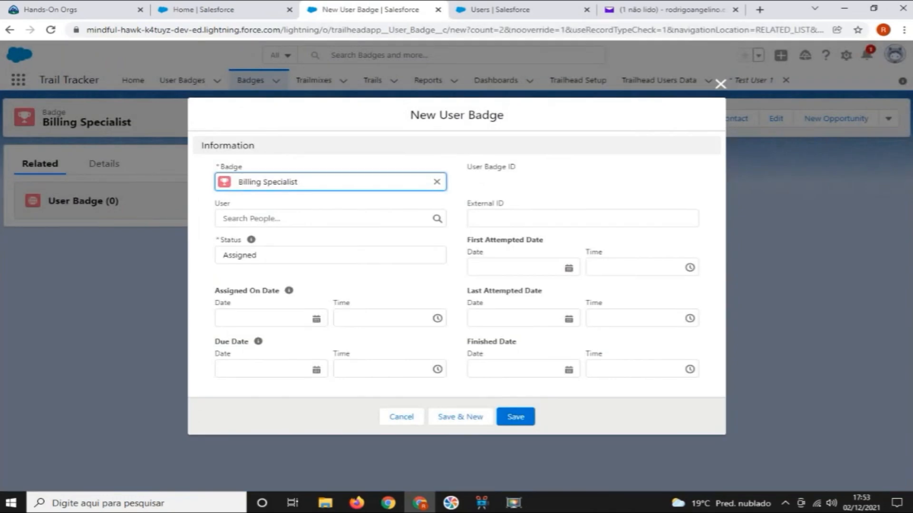
left_click(330, 218)
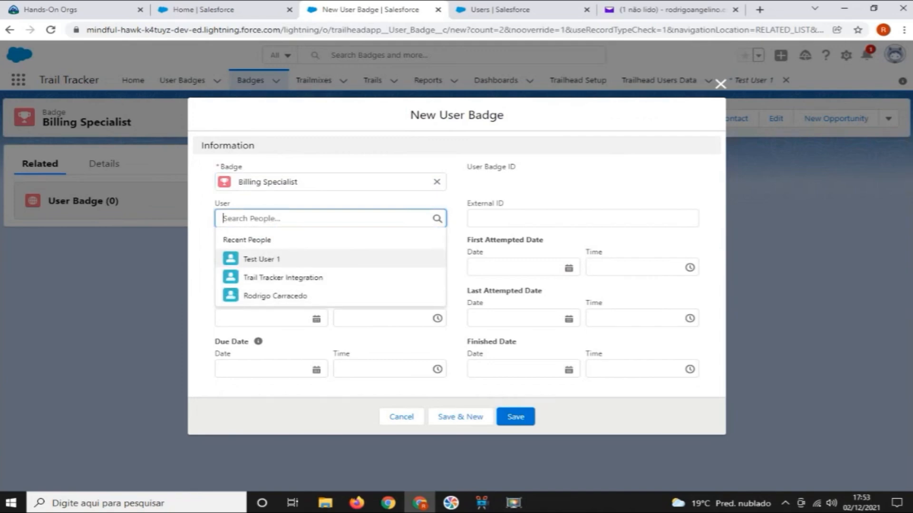
left_click(283, 260)
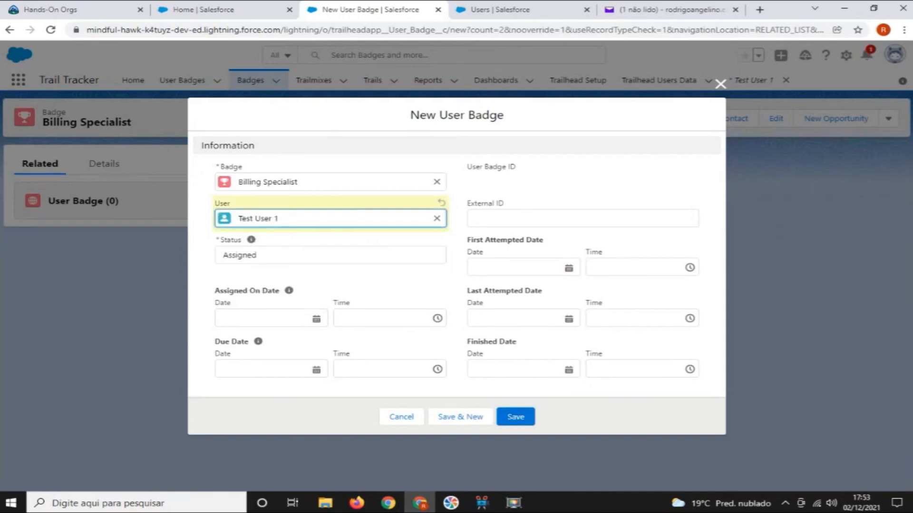
Set the user badge's assigned date to 02/12/2021 and its due date to 02/01/2022, and save it
left_click(271, 318)
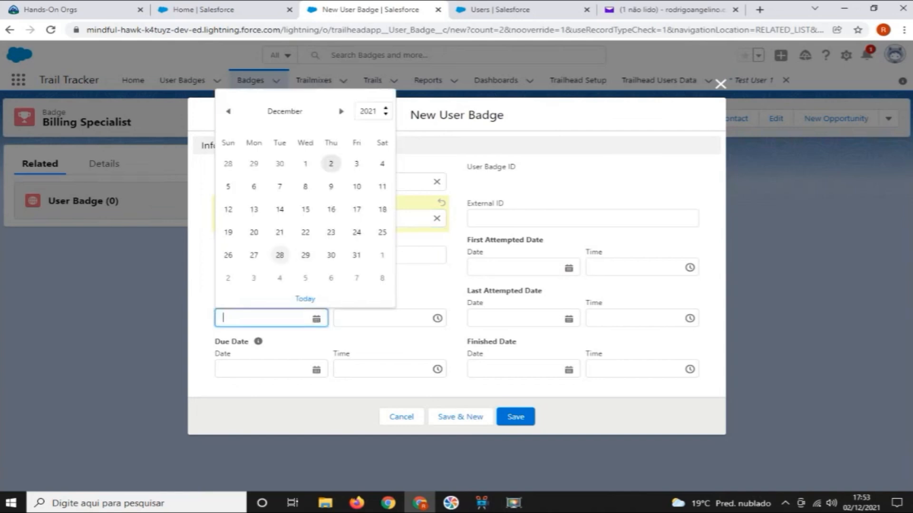
left_click(331, 164)
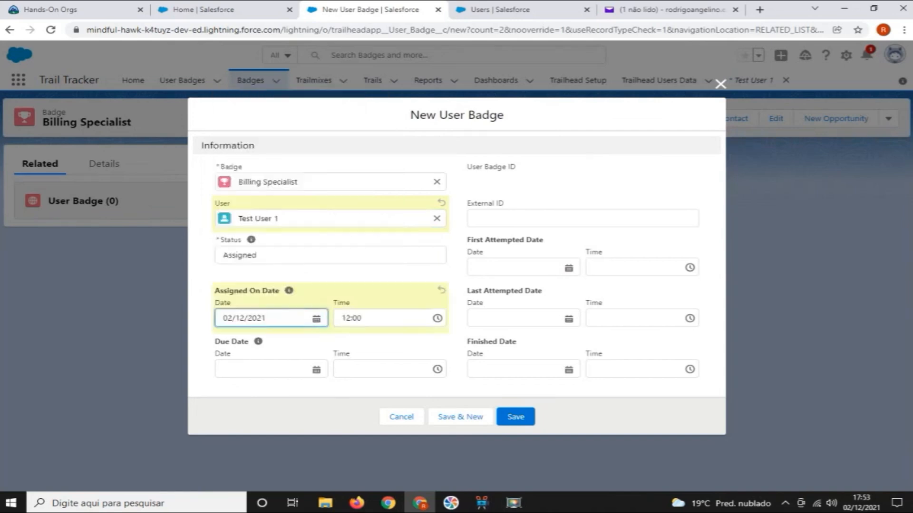
left_click(274, 369)
left_click(340, 162)
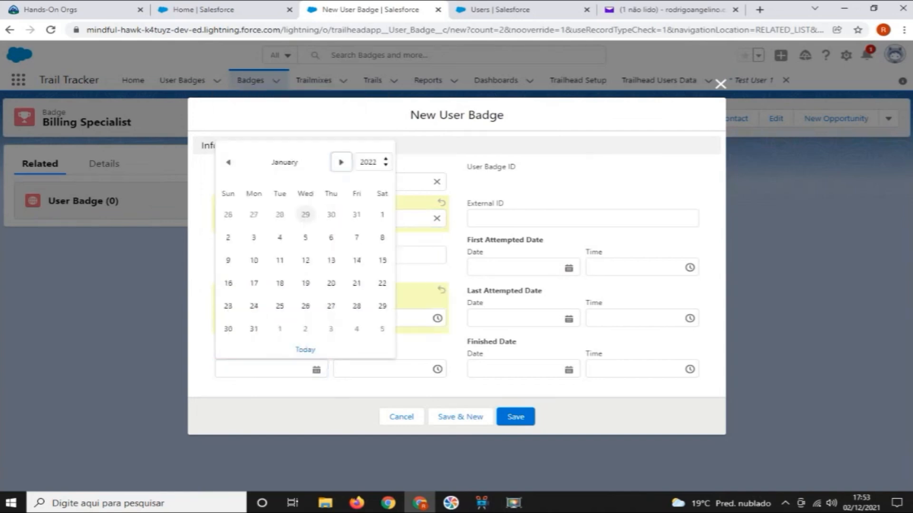
left_click(228, 237)
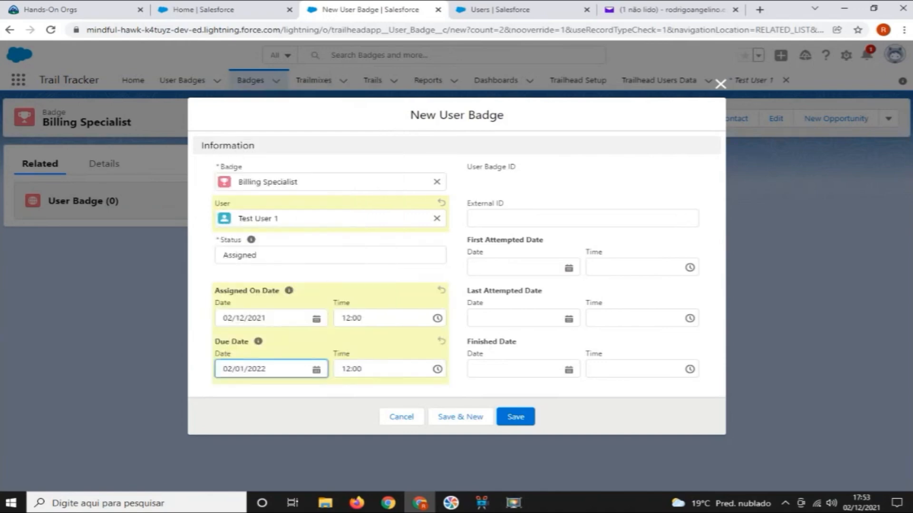
left_click(515, 416)
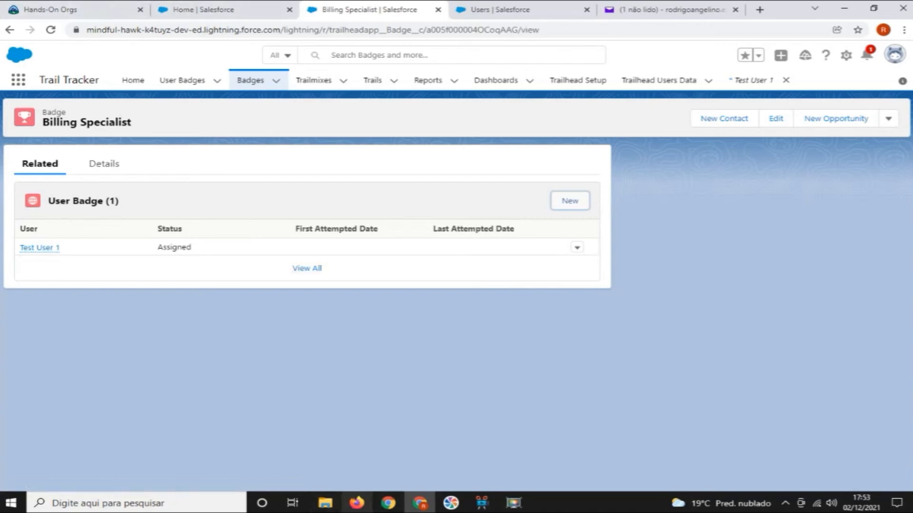
Switch to Firefox and examine the privacy setting and connected Salesforce accounts in the test user's Trailblazer settings
mouse_move(357, 502)
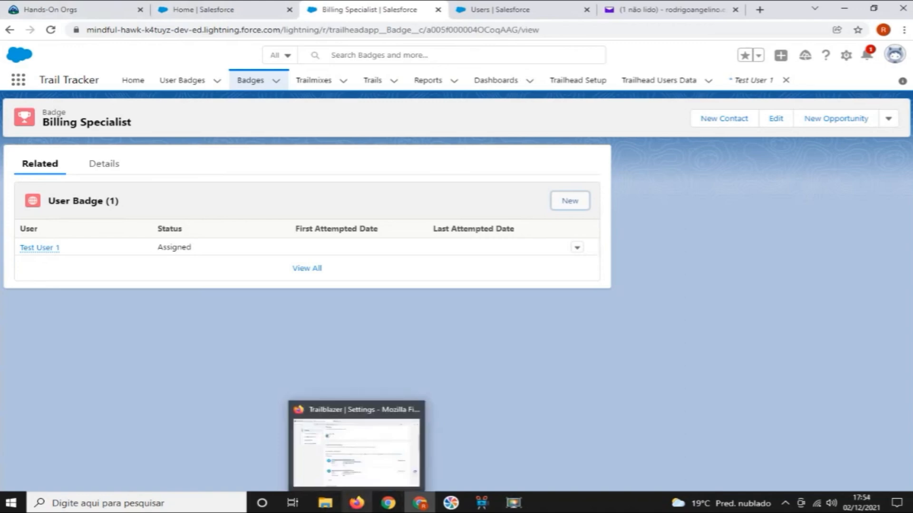
left_click(357, 503)
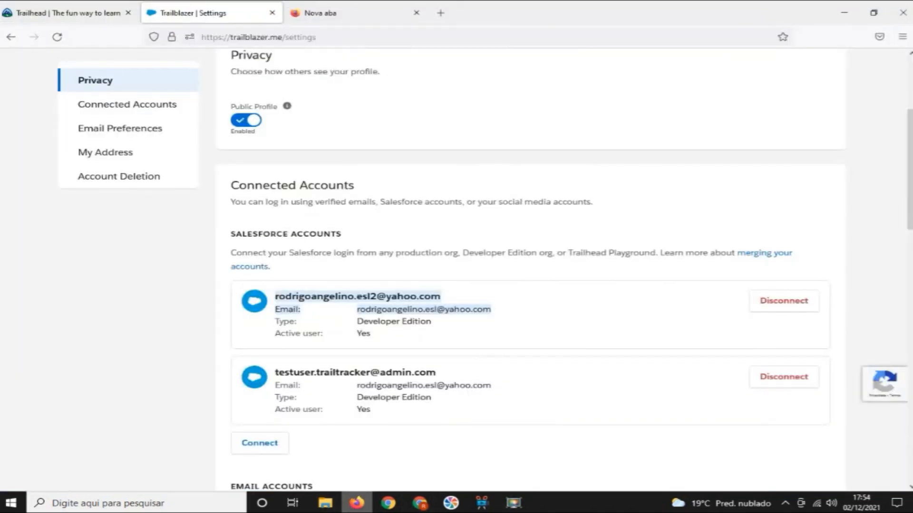
scroll(457, 269, "up", 4)
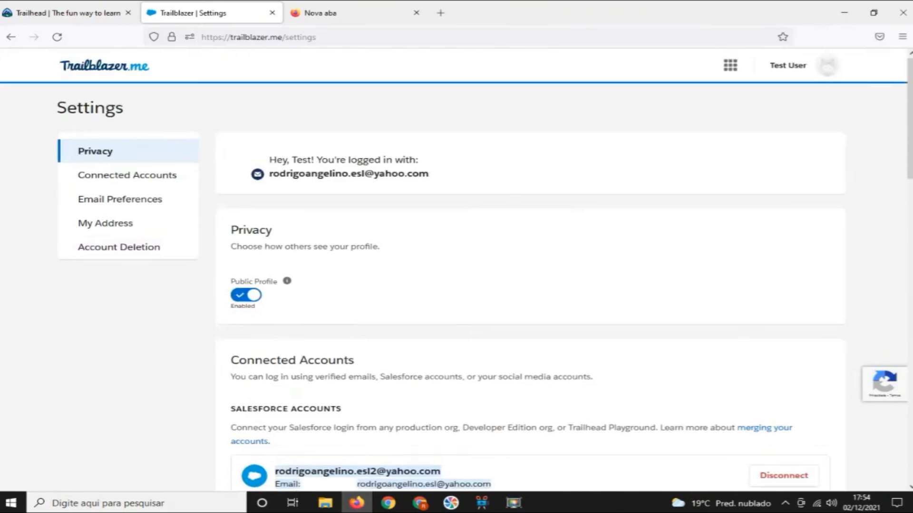
scroll(564, 271, "down", 3)
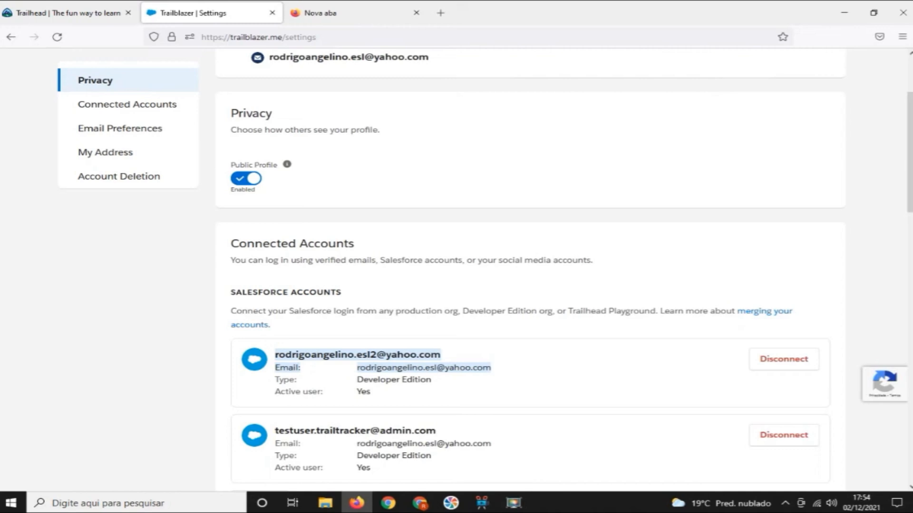
scroll(457, 267, "up", 3)
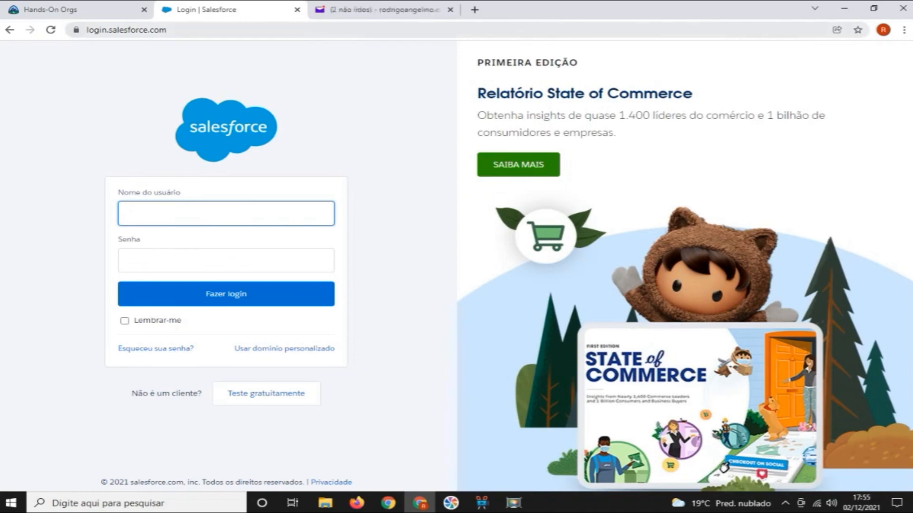
Paste the account's username into the Salesforce login form in Chrome
left_click(168, 30)
key("ctrl+a")
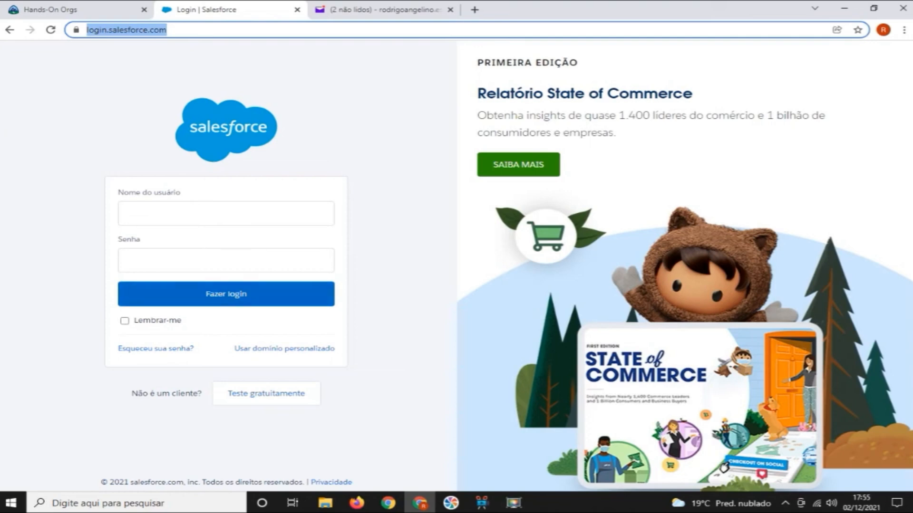
left_click(226, 214)
key("ctrl+v")
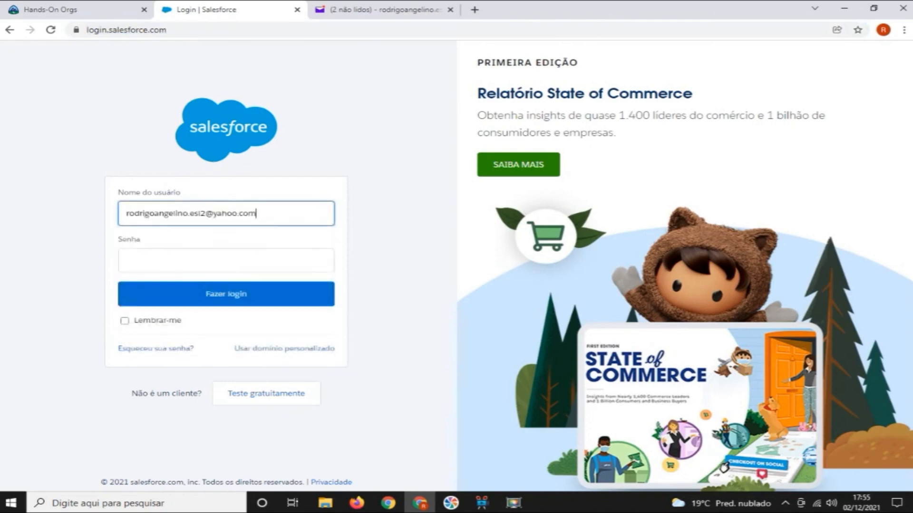
Try to log in to Salesforce with the account password
left_click(226, 261)
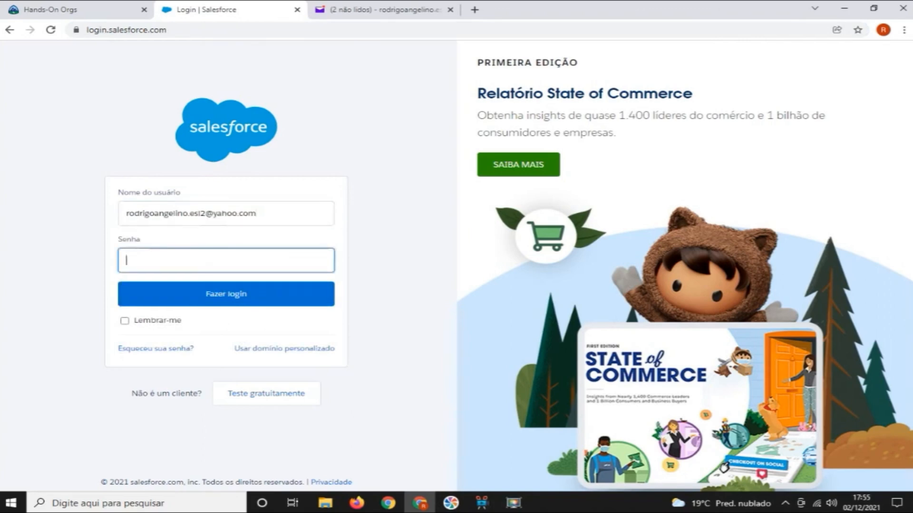
key("Caps_Lock")
type("*********")
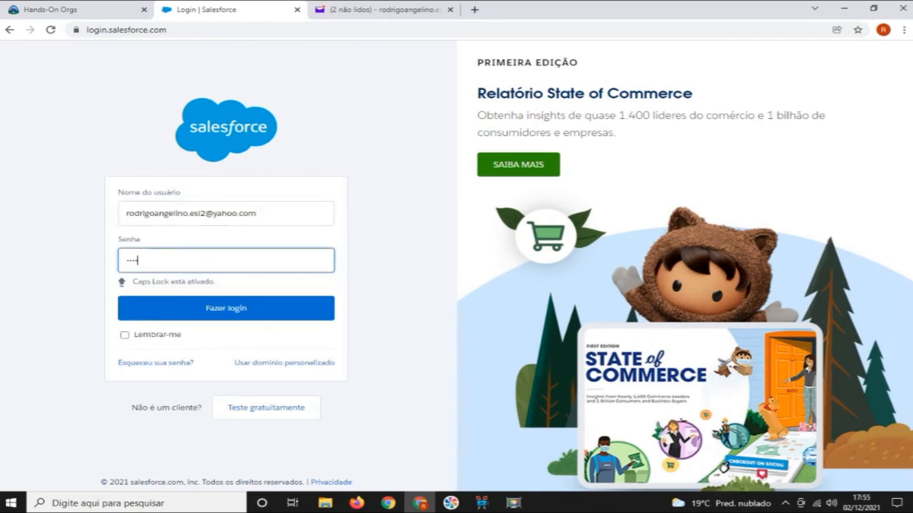
type("*****")
key("Caps_Lock")
type("**")
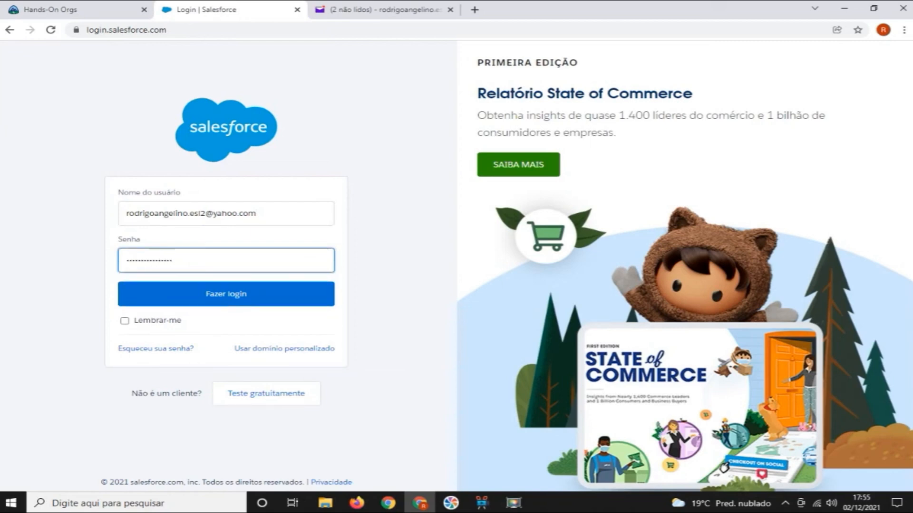
key("Return")
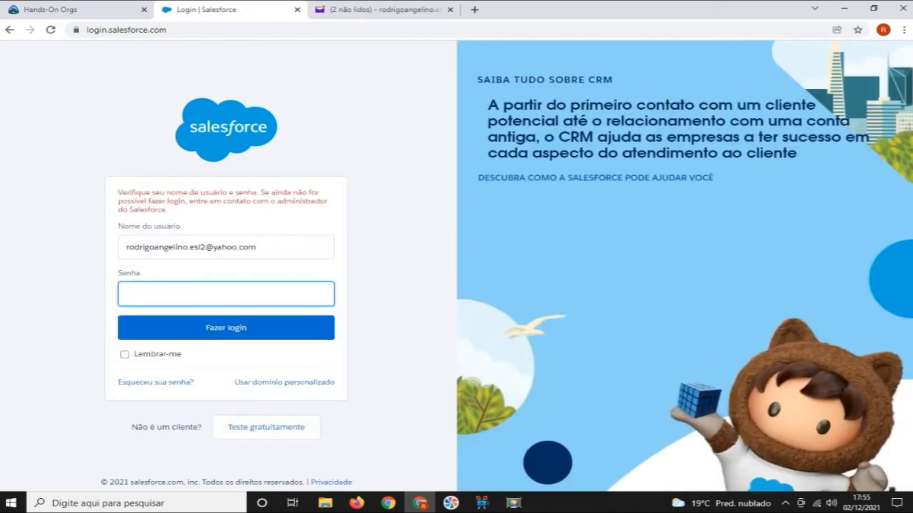
Re-enter the account password and log in to the playground
type("********")
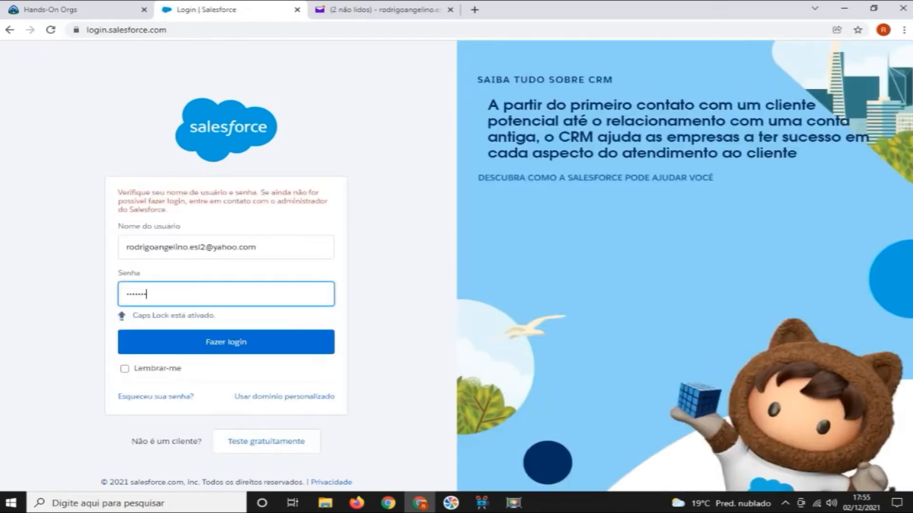
type("****")
key("Caps_Lock")
type("****")
key("Return")
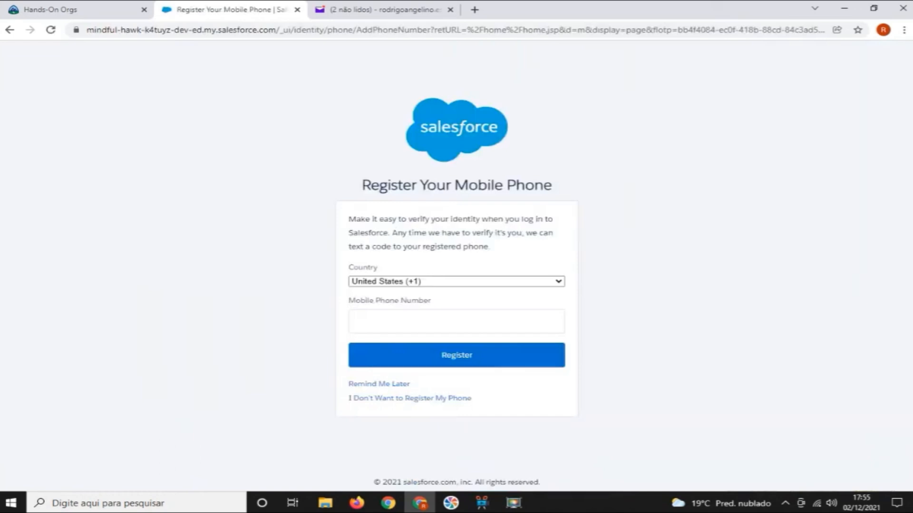
Decline mobile phone registration, then open the Chatter feed in the Salesforce Chatter app
left_click(409, 399)
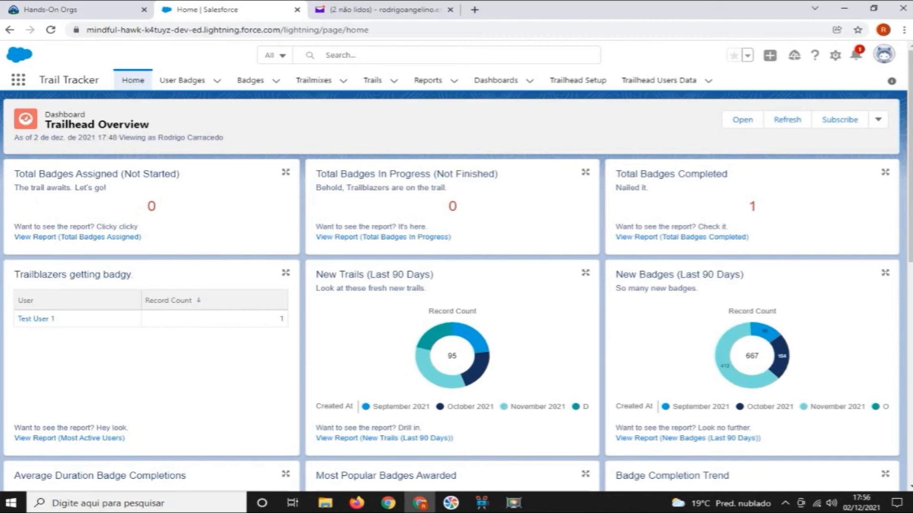
left_click(18, 79)
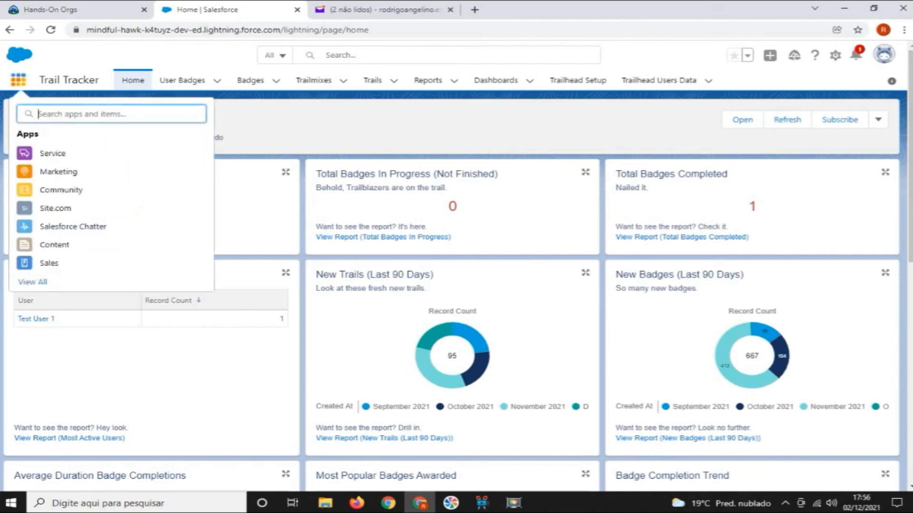
type("chatter")
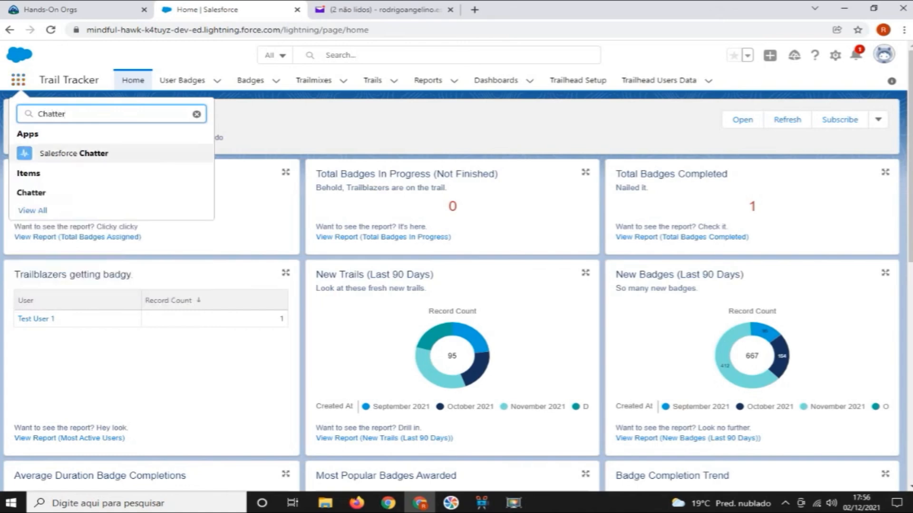
left_click(72, 153)
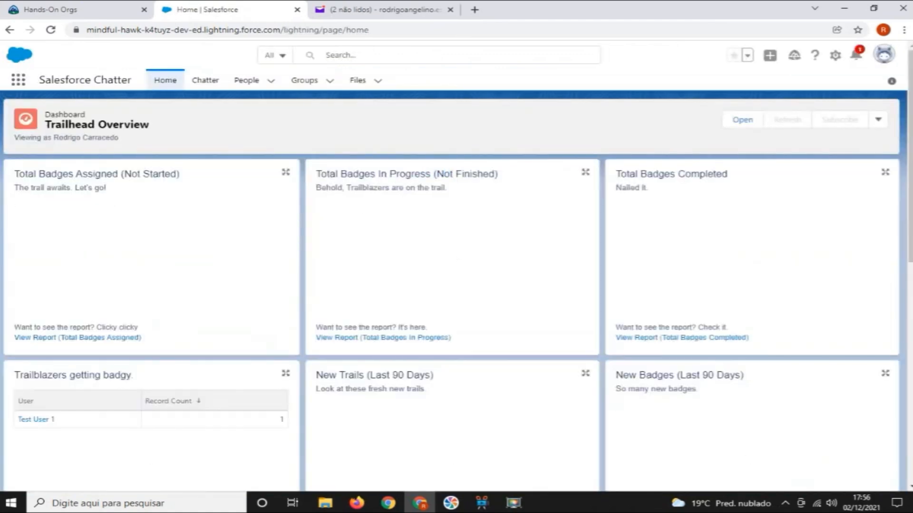
left_click(204, 80)
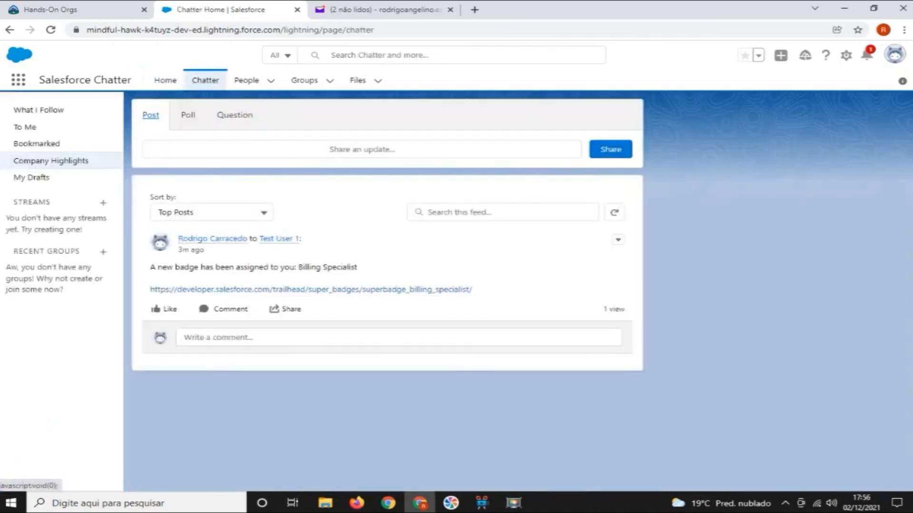
Follow the Billing Specialist link in the badge assignment post and examine the superbadge's prerequisites, requirements and entity diagram
left_click_drag(150, 267, 358, 268)
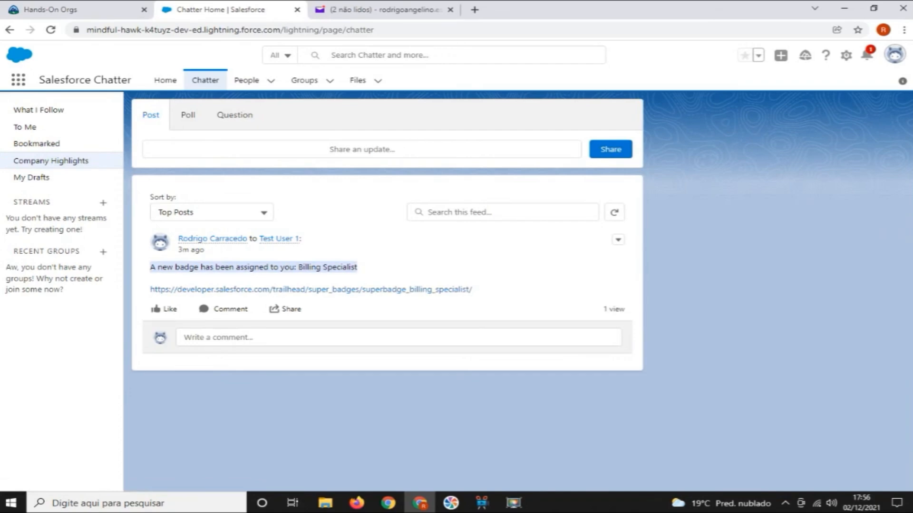
left_click(311, 289)
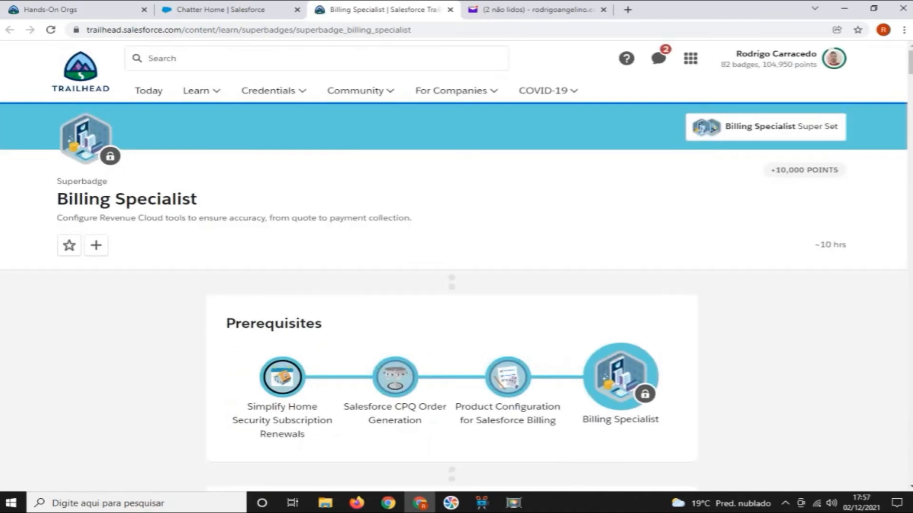
scroll(380, 237, "down", 15)
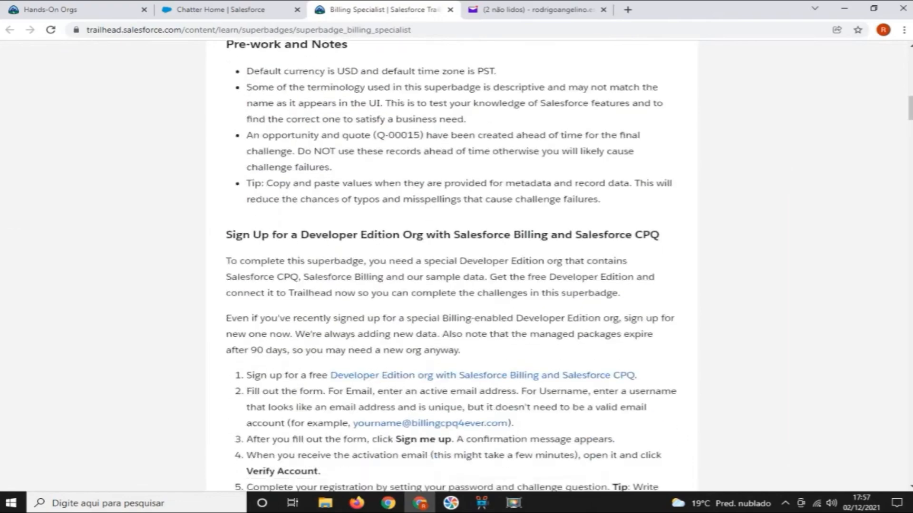
scroll(452, 266, "down", 15)
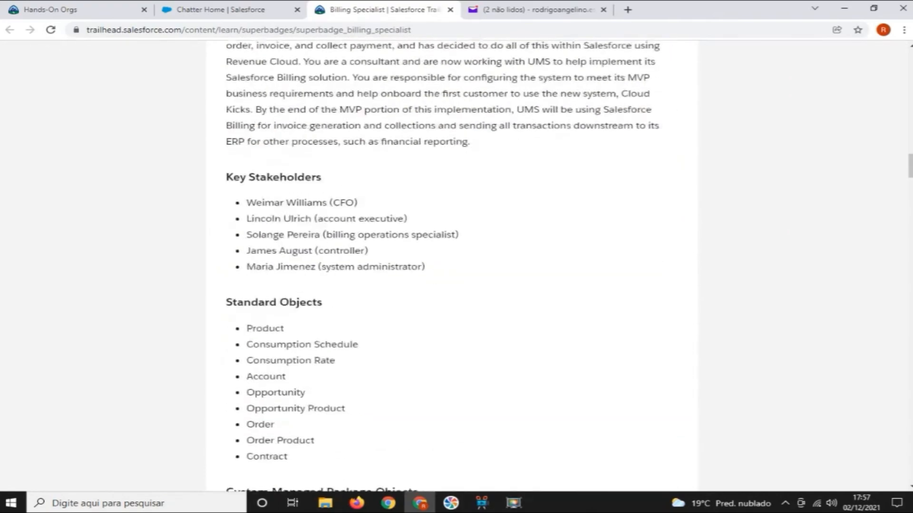
scroll(452, 266, "down", 9)
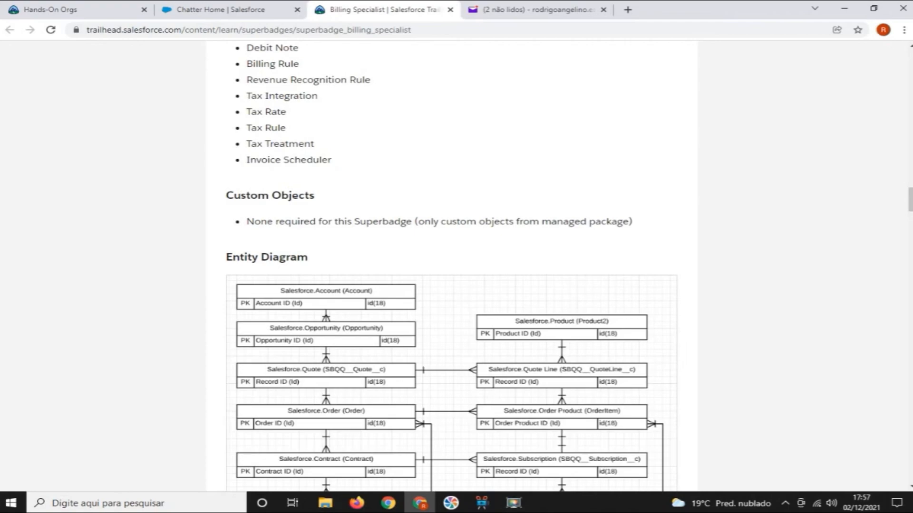
scroll(452, 266, "up", 20)
scroll(451, 266, "up", 18)
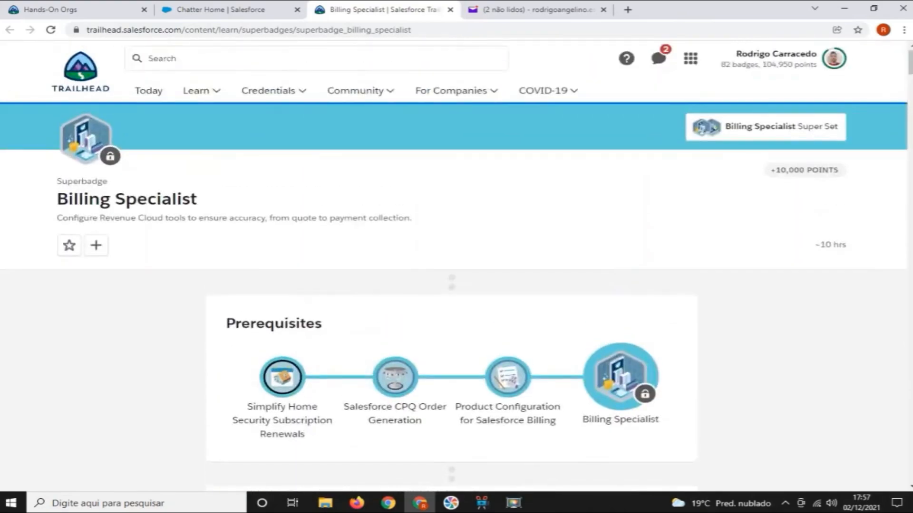
Look through the Credentials and Learn options on Trailhead, then open the account's Today page to check its recommendations
mouse_move(273, 91)
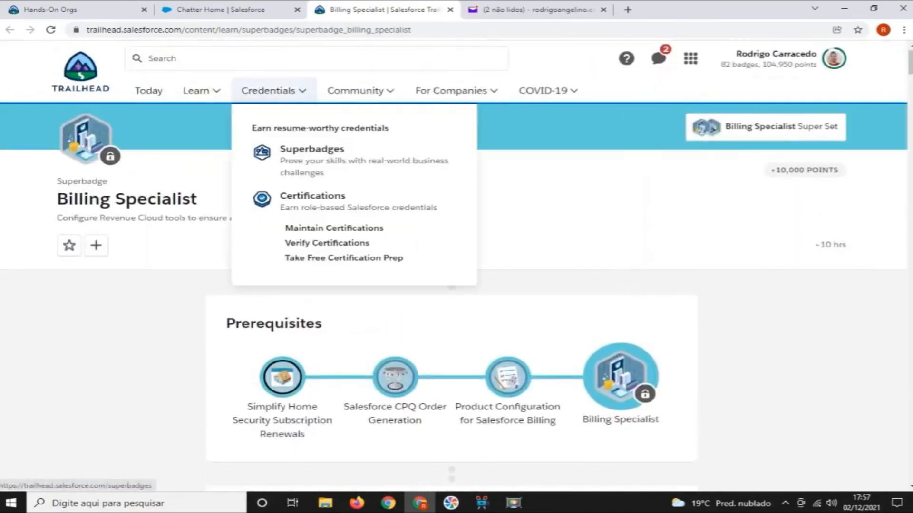
mouse_move(201, 91)
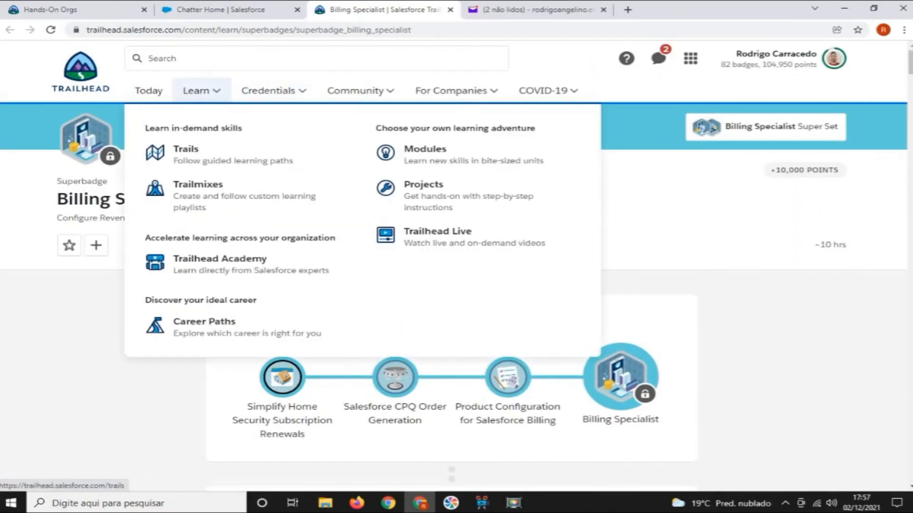
left_click(81, 71)
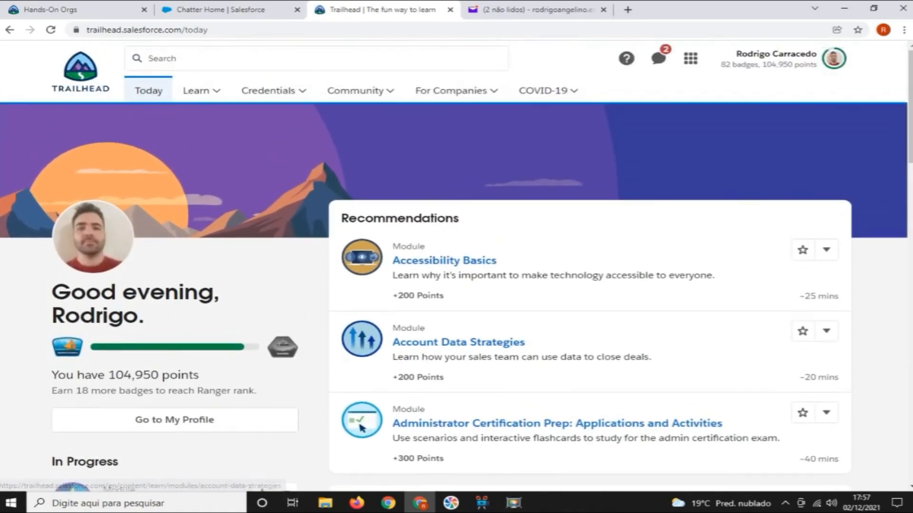
left_click(784, 58)
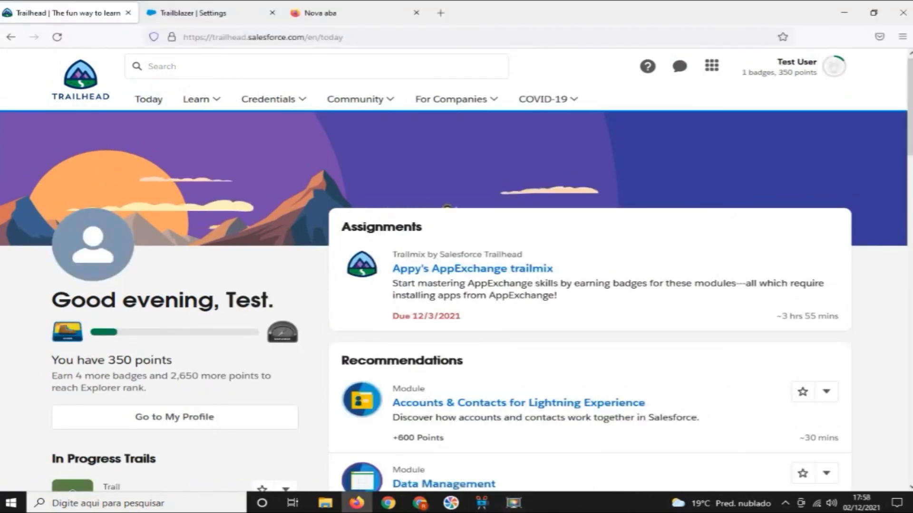
In Firefox, reload the test user's Trailhead home page and examine the assignments, recommendations and in-progress trails
left_click(80, 79)
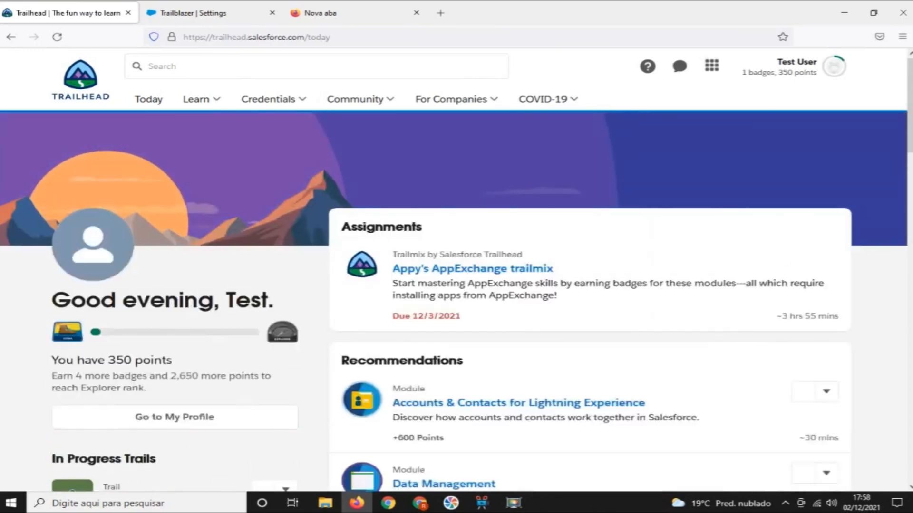
scroll(547, 349, "down", 5)
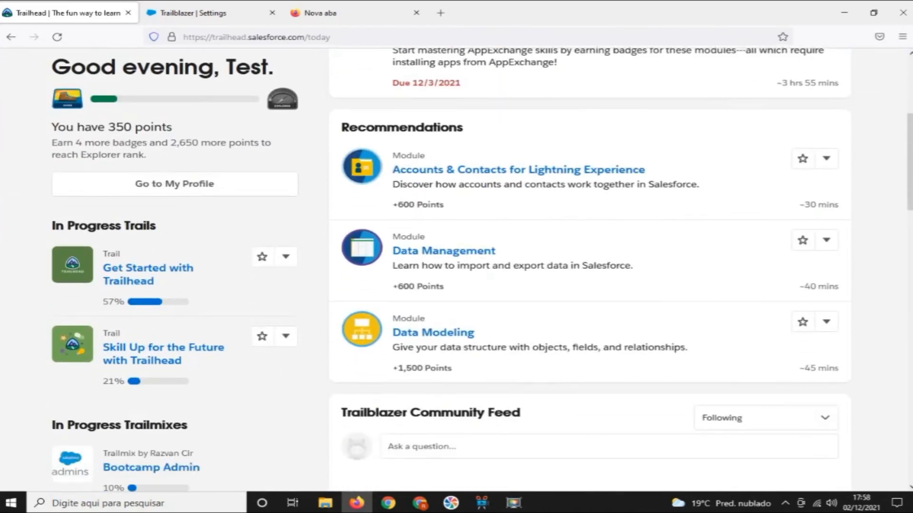
scroll(589, 351, "down", 4)
scroll(590, 352, "up", 9)
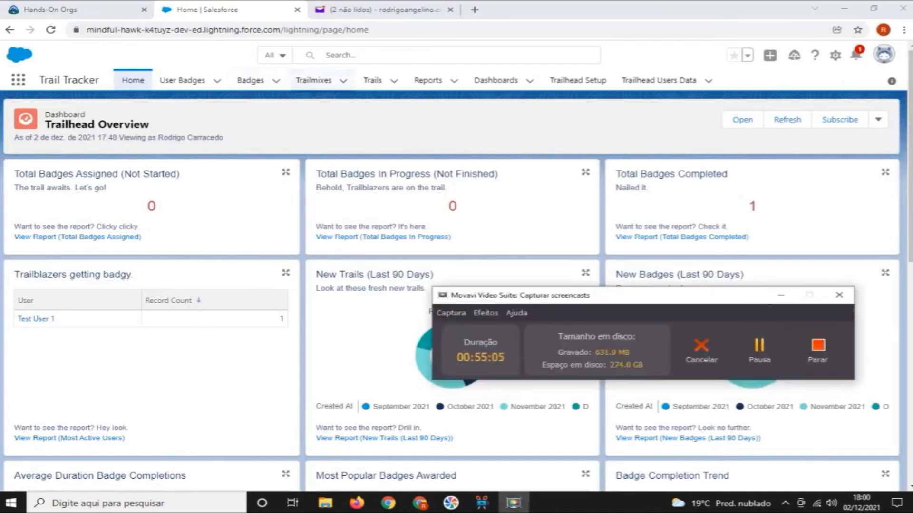
Back in Chrome, show the All list of trailmixes in Trail Tracker and open the Appy's AppExchange trailmix record
left_click(314, 80)
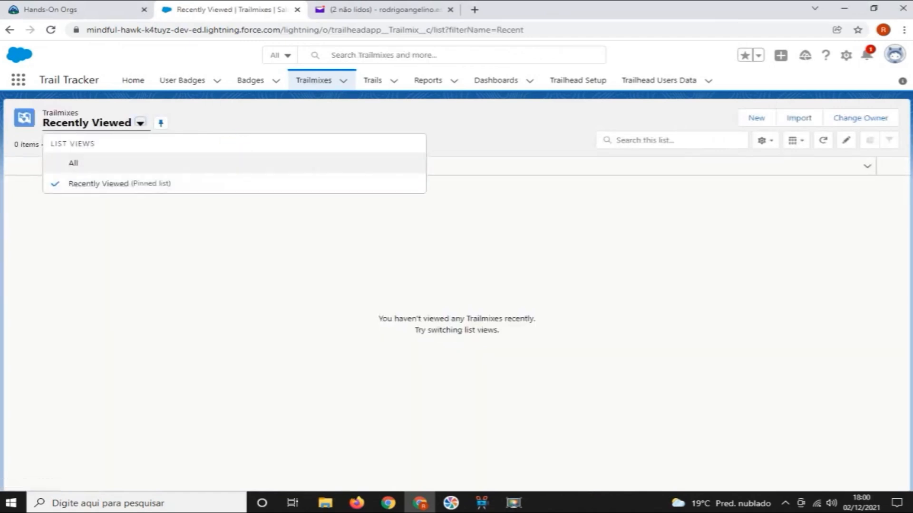
left_click(73, 163)
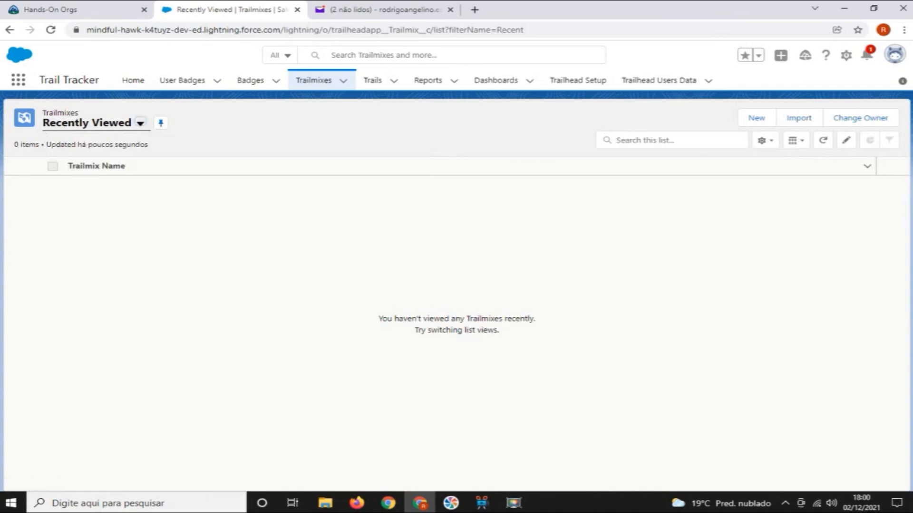
left_click(140, 123)
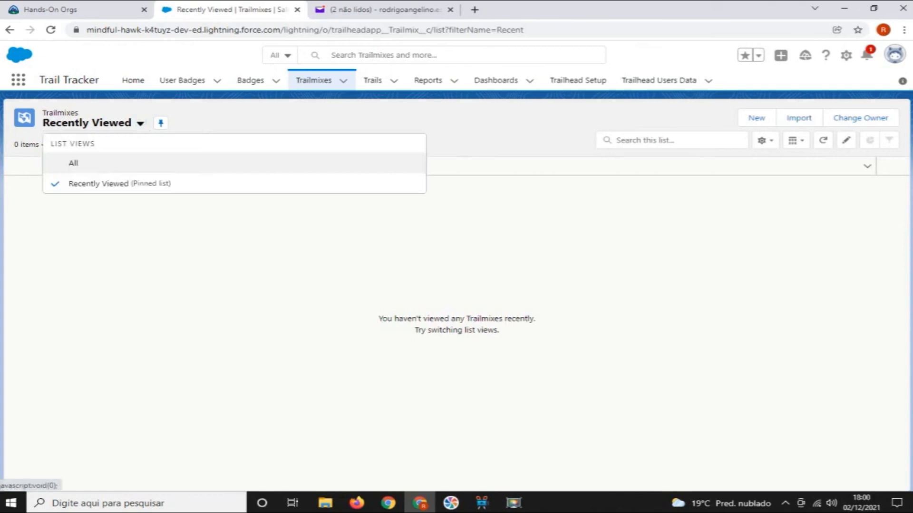
left_click(73, 163)
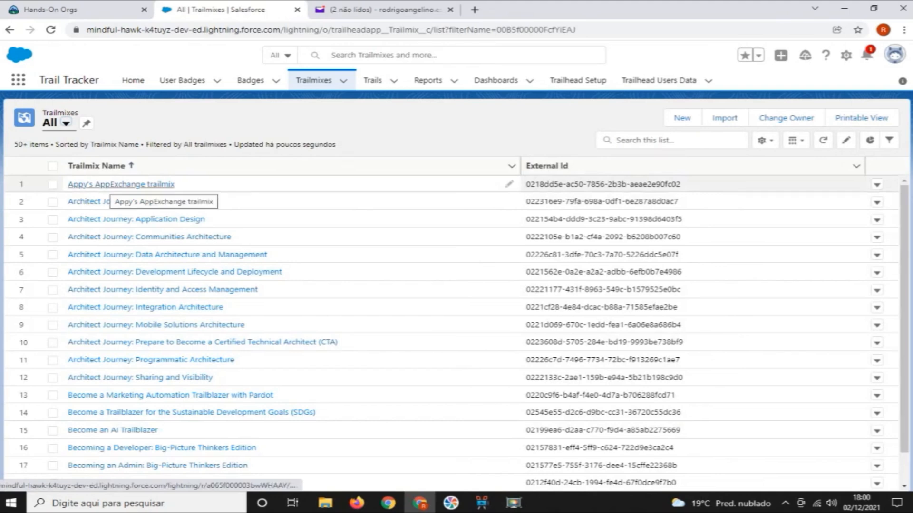
left_click(114, 184)
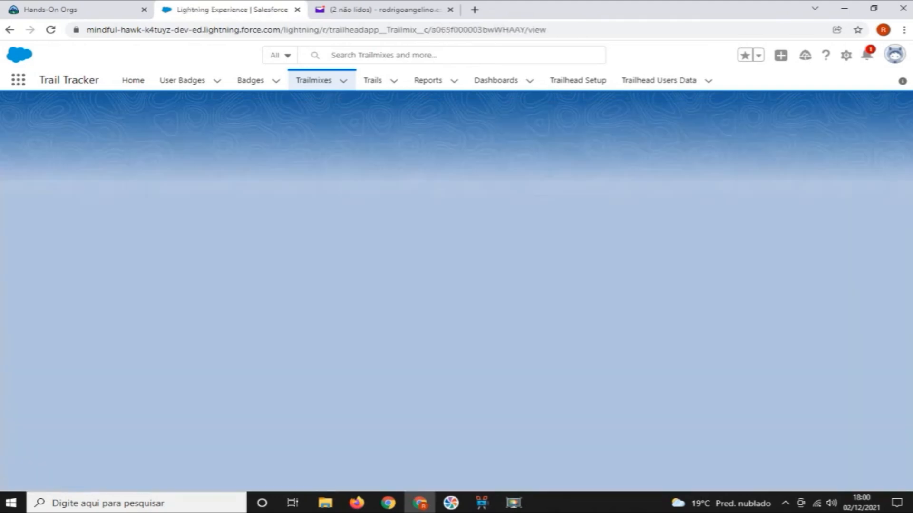
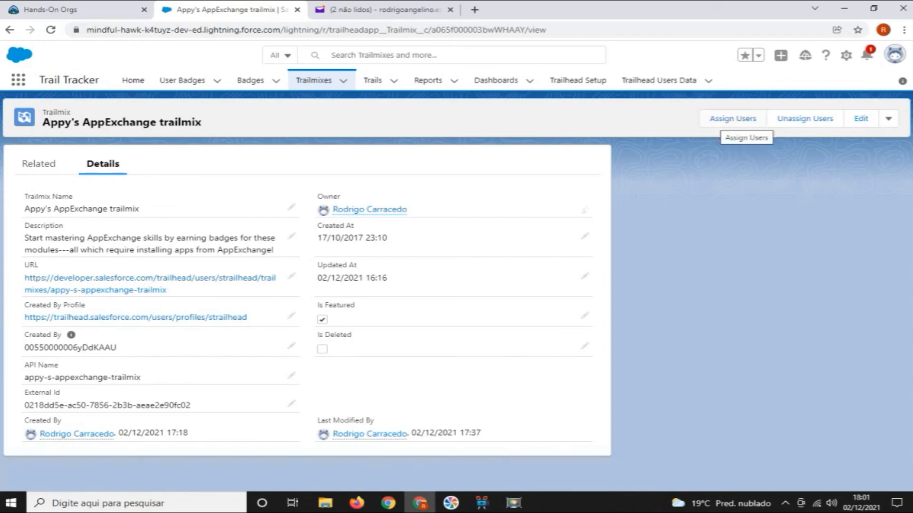
Start assigning the Appy's AppExchange trailmix to users, search for Test, select Test User 1 and continue to the due date
left_click(732, 119)
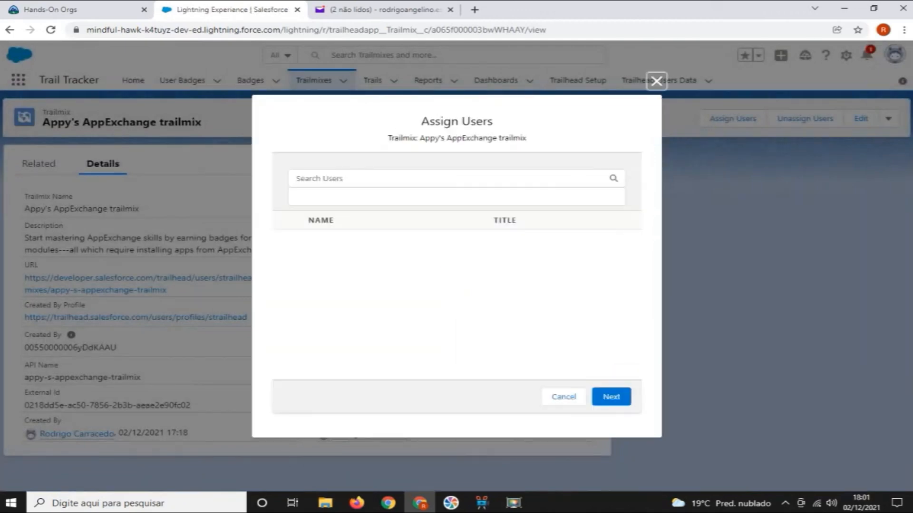
left_click(456, 179)
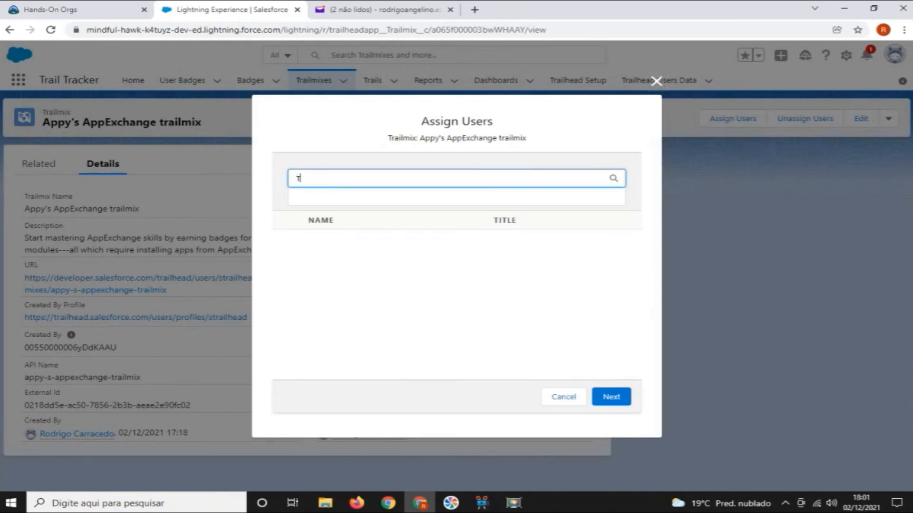
type("Test")
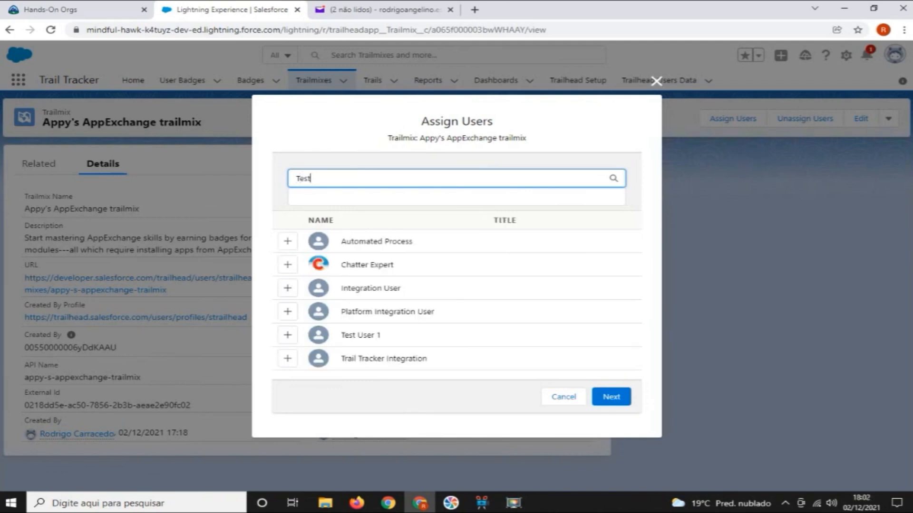
left_click(287, 334)
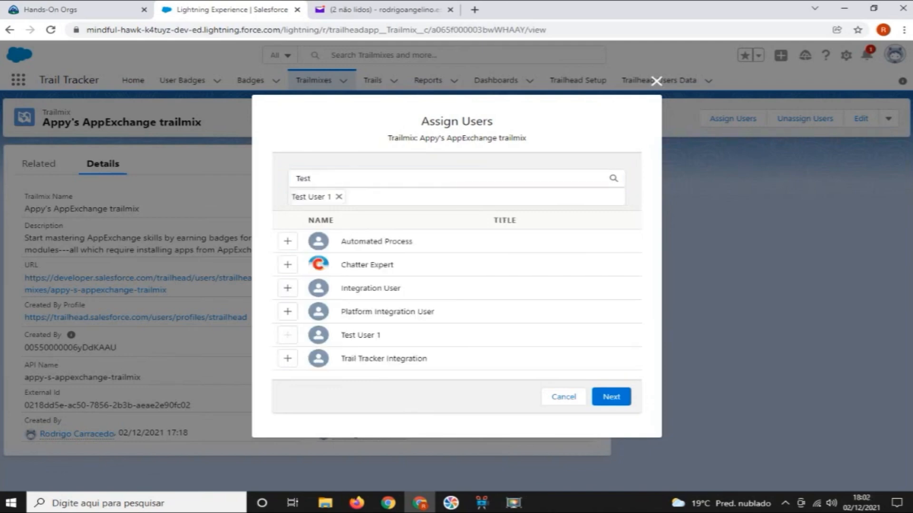
left_click(611, 396)
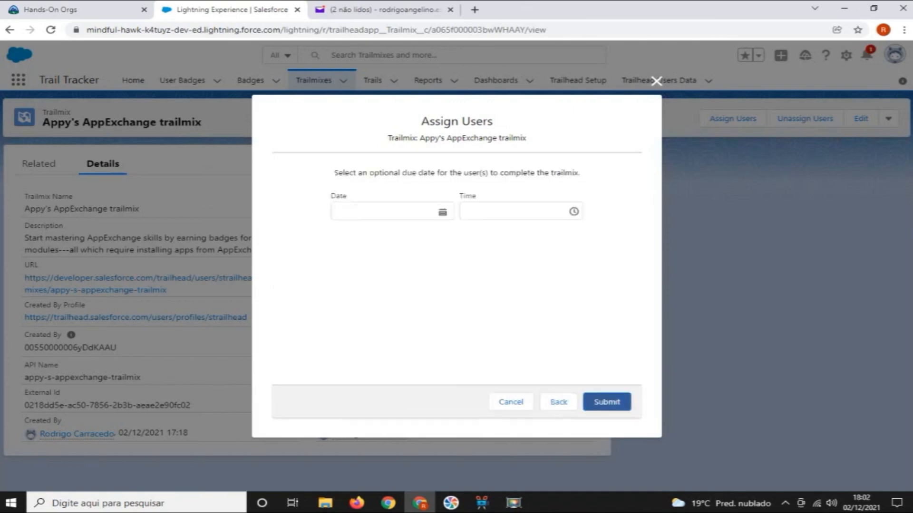
Set the trailmix assignment's due date to 2 January 2022 at 18:02 and submit it
left_click(392, 211)
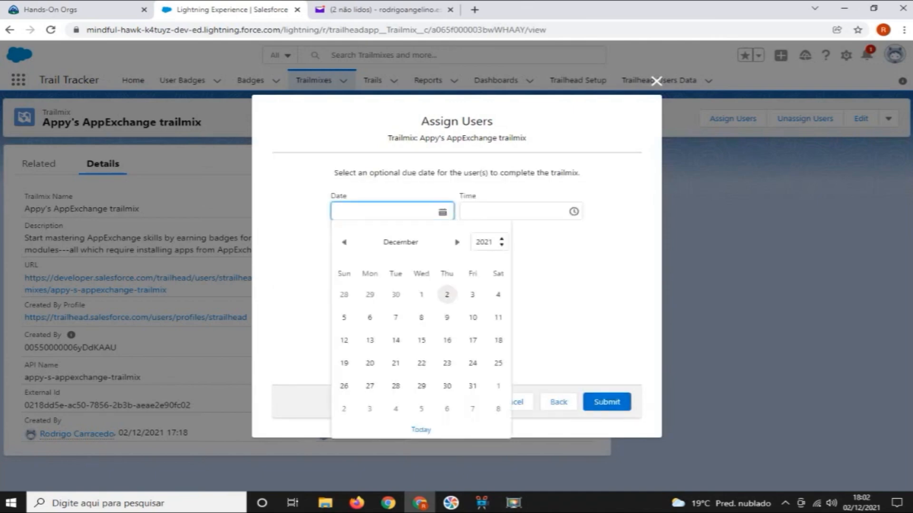
left_click(447, 294)
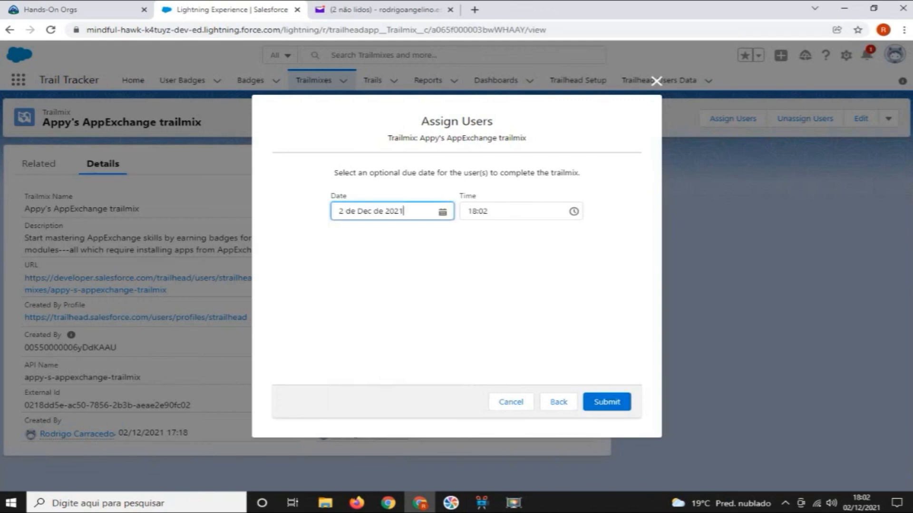
left_click(392, 211)
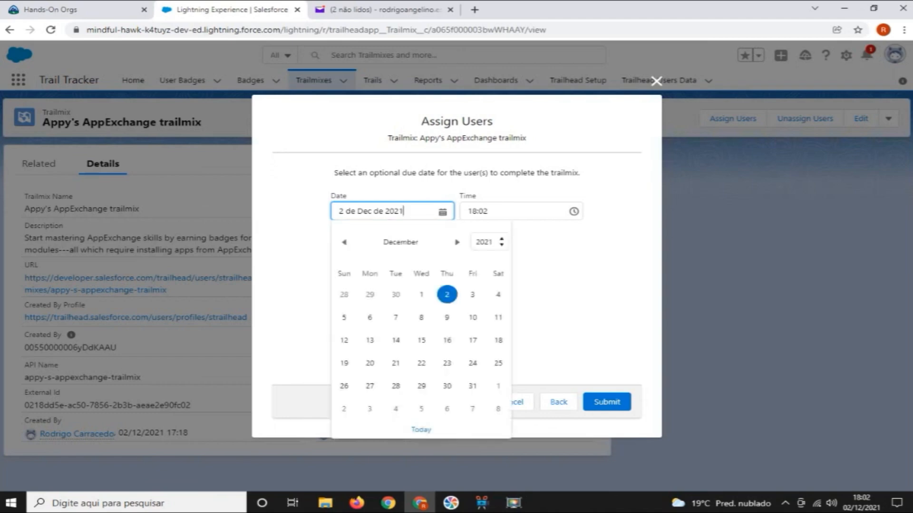
left_click(457, 242)
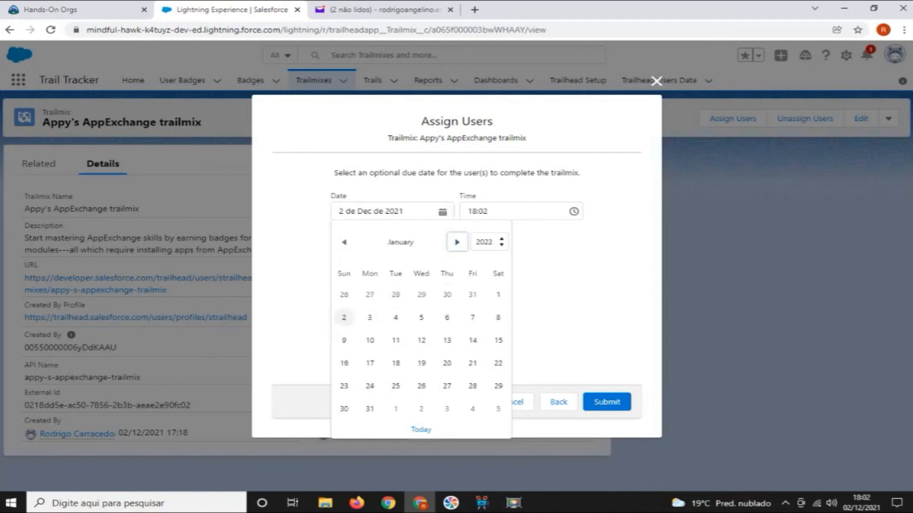
left_click(343, 317)
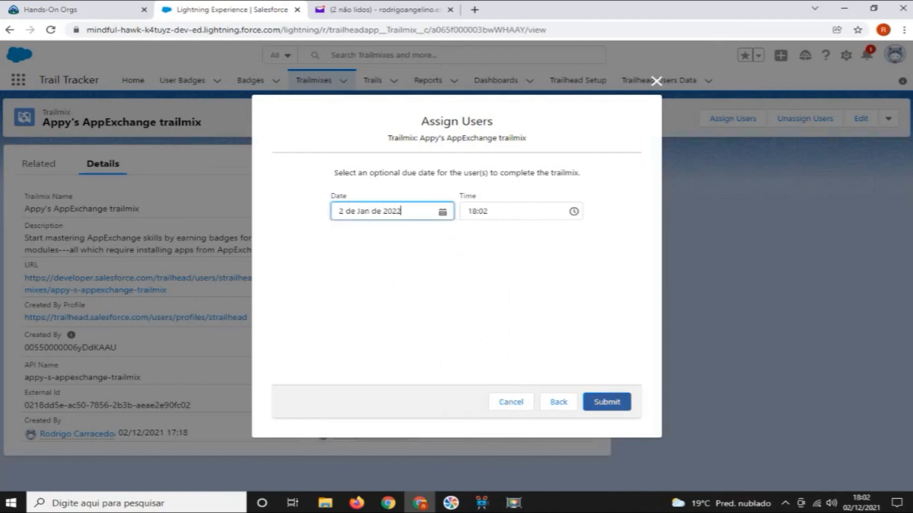
left_click(606, 402)
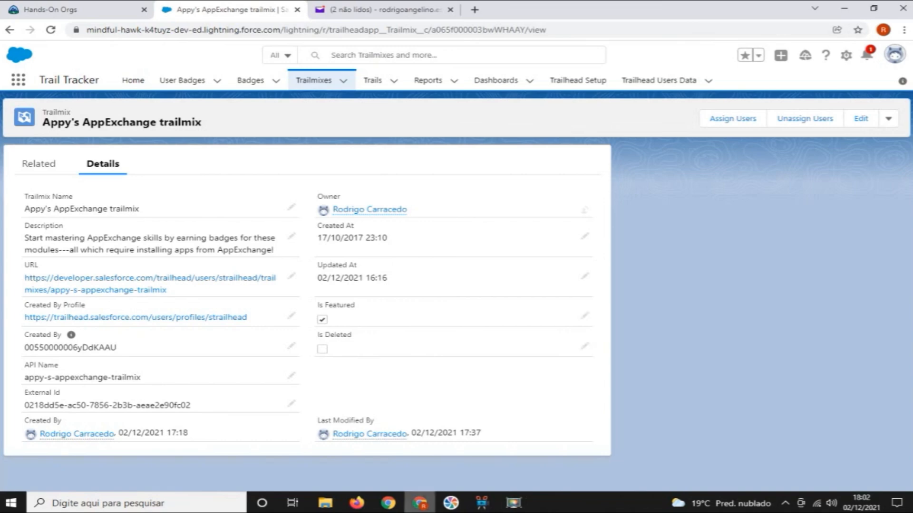
In Firefox, open the test user's Trailmixes page on Trailhead and examine the assigned and in-progress trailmixes
mouse_move(451, 503)
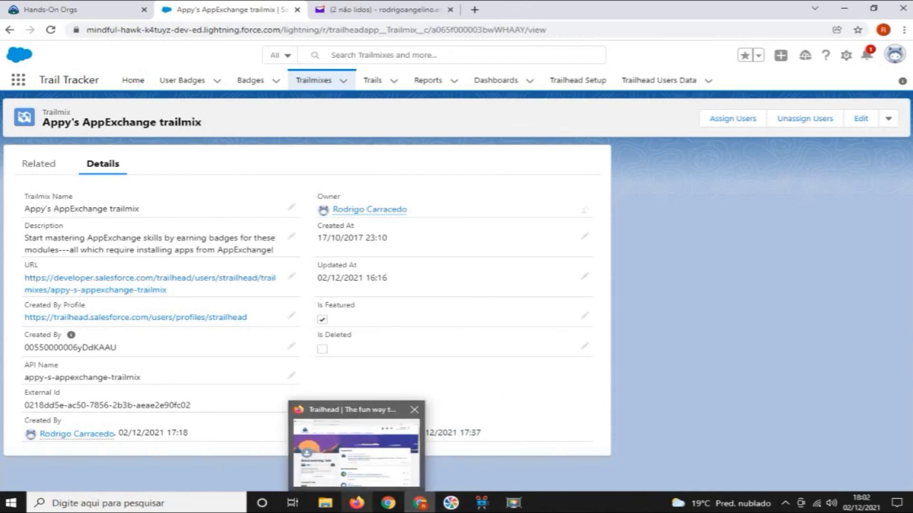
left_click(357, 503)
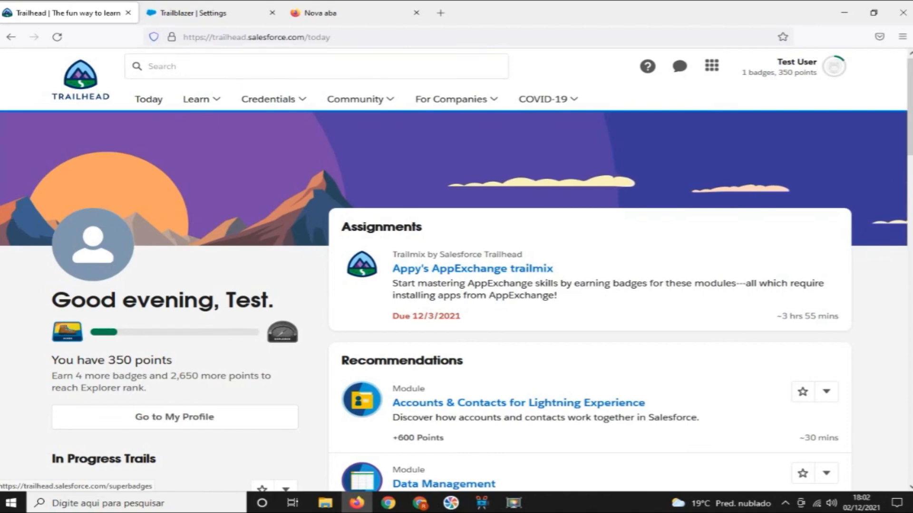
mouse_move(201, 99)
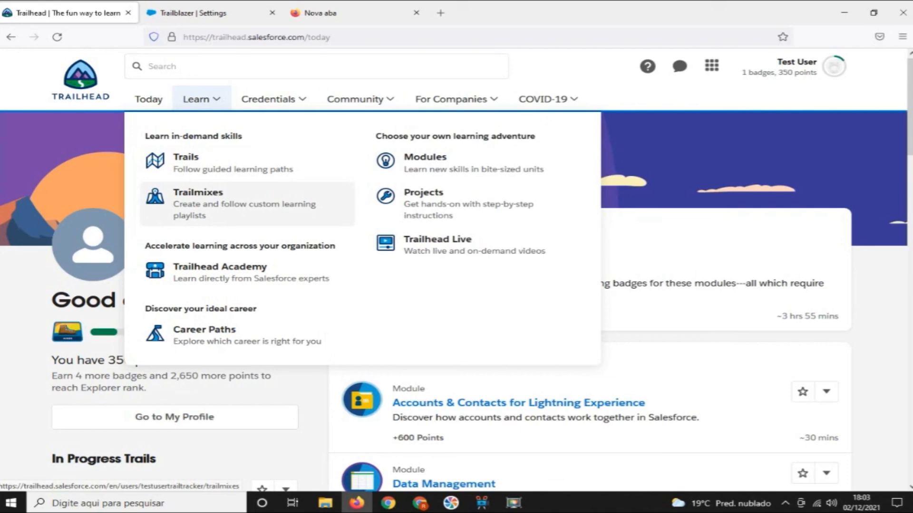
left_click(197, 192)
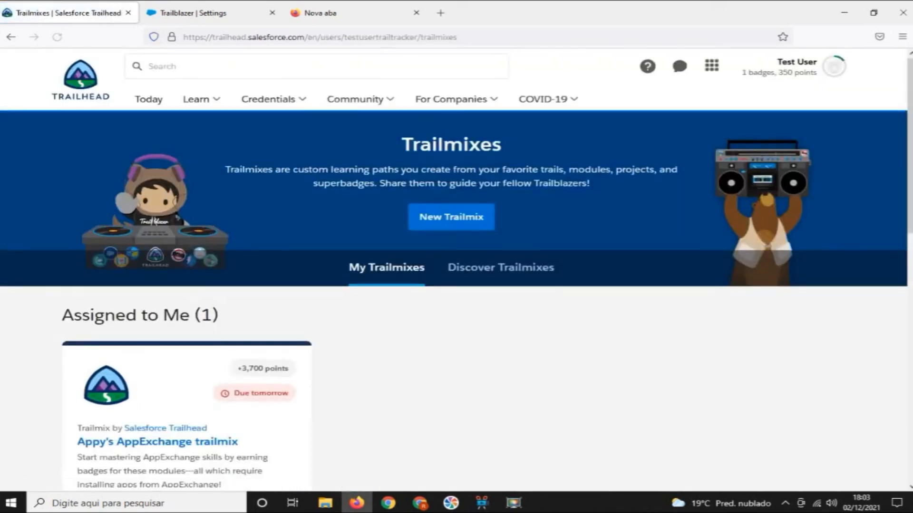
scroll(456, 266, "down", 1)
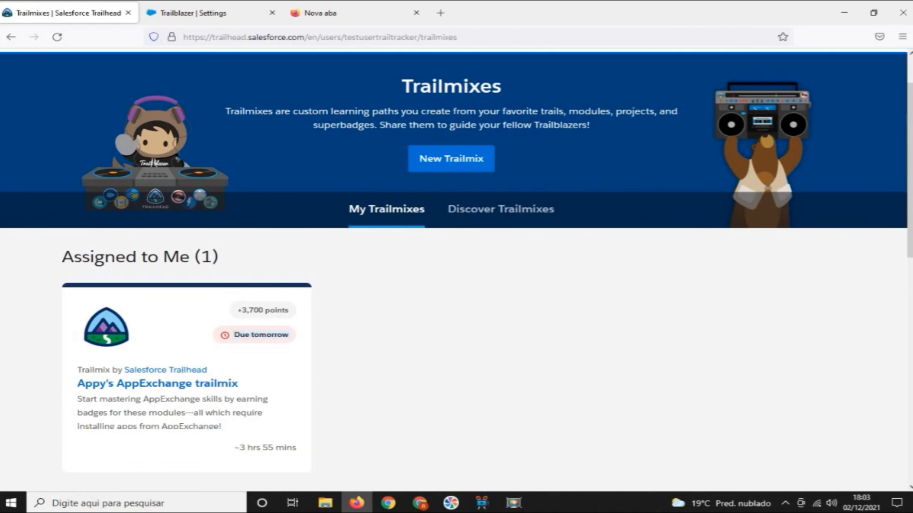
scroll(157, 325, "down", 2)
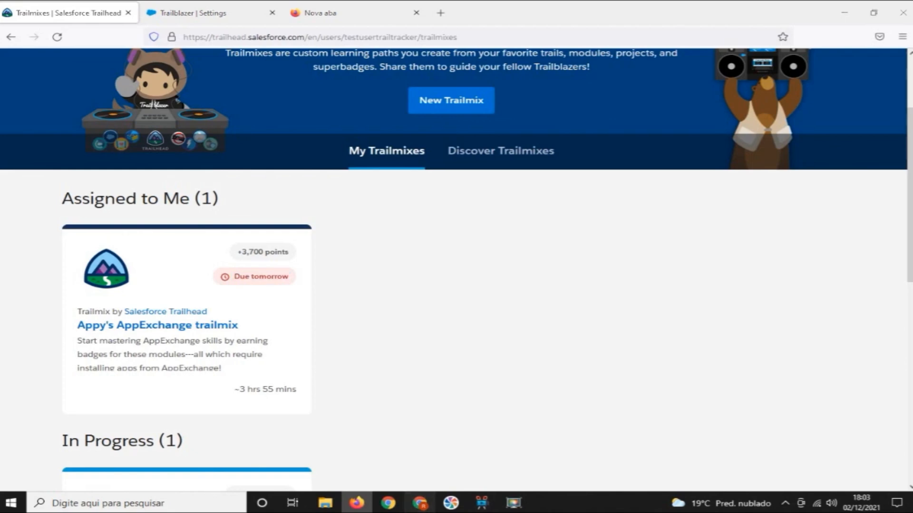
Back in Chrome, unassign Test User 1 from the Appy's AppExchange trailmix and submit the removal
left_click(420, 503)
left_click(804, 119)
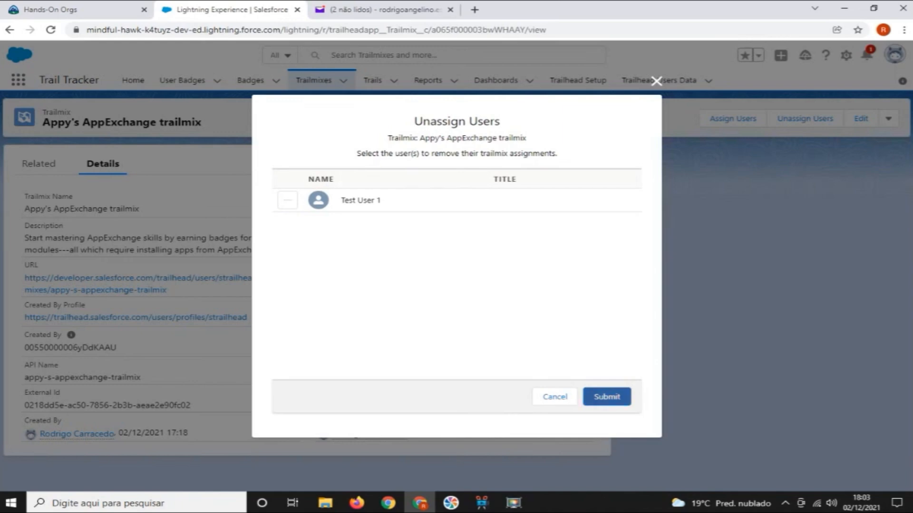
left_click(606, 397)
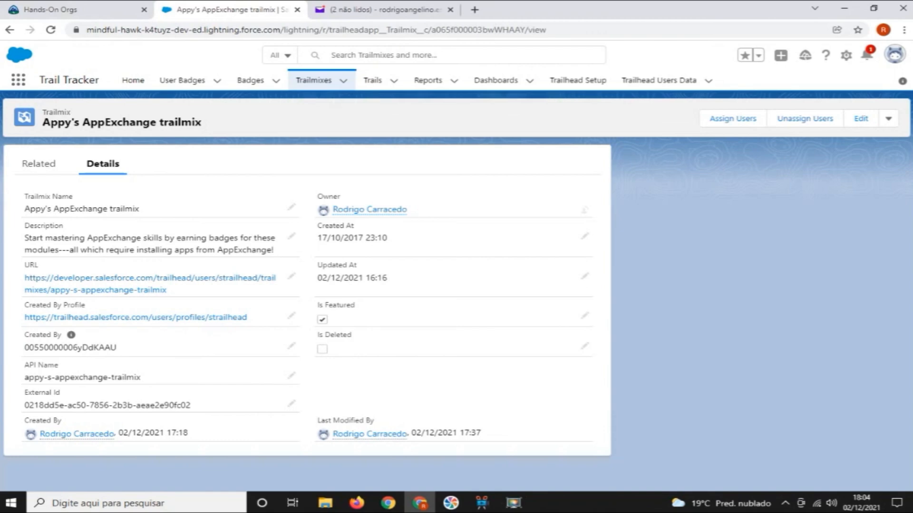
In Firefox, reload the test user's Trailmixes page to check the assignments
mouse_move(420, 502)
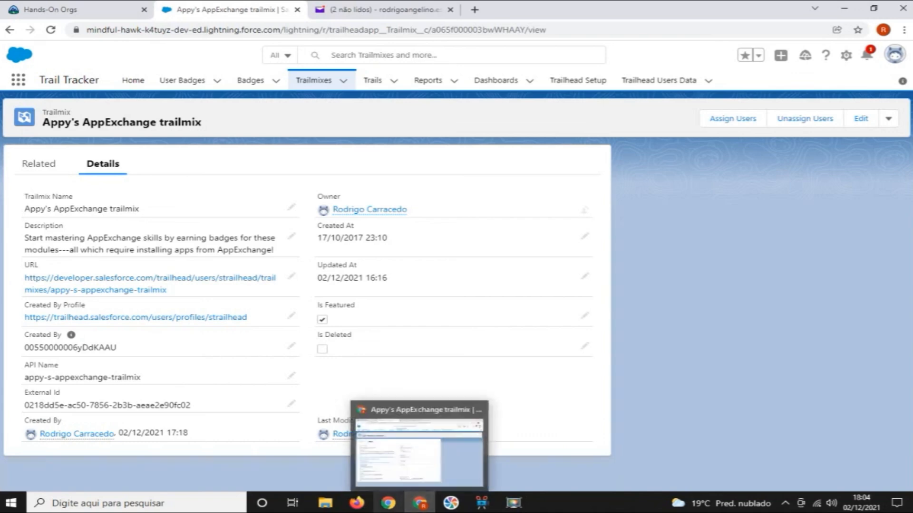
left_click(356, 503)
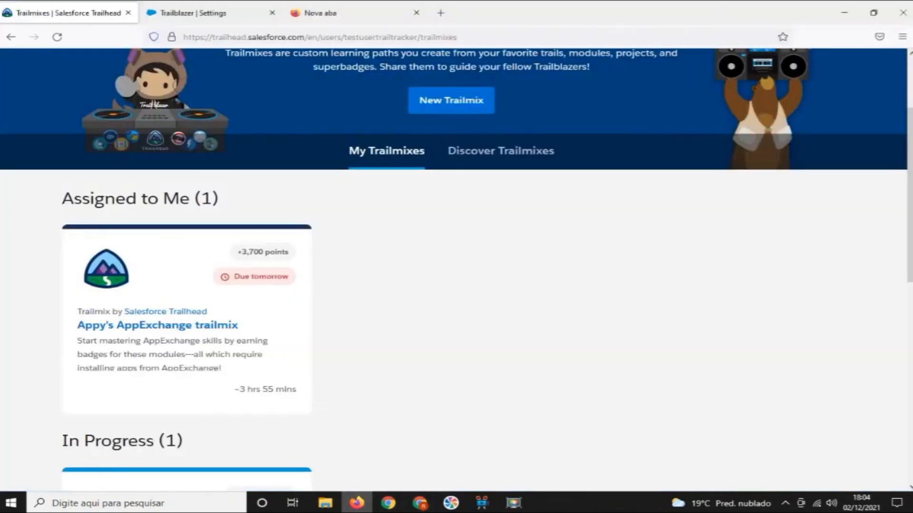
key("F5")
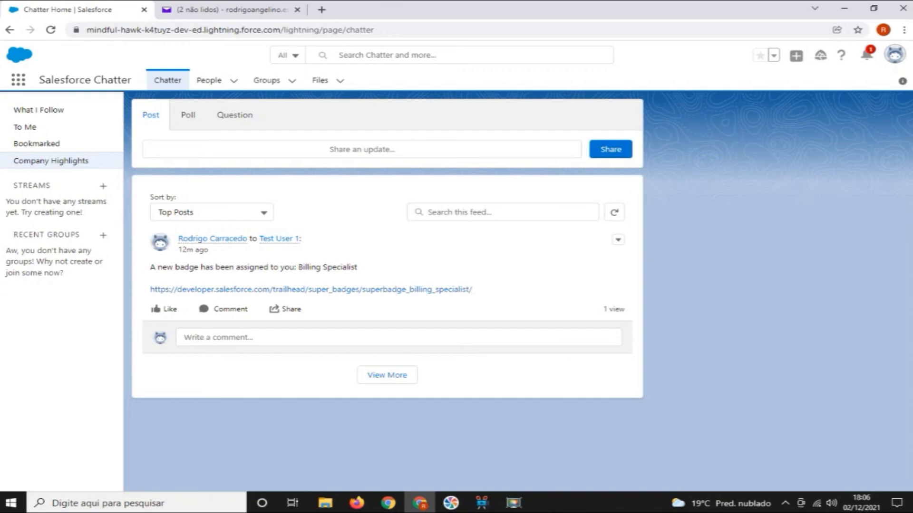
In Chrome, examine the Billing Specialist badge assignment post in the test user's Company Highlights feed in Chatter
left_click_drag(357, 267, 426, 212)
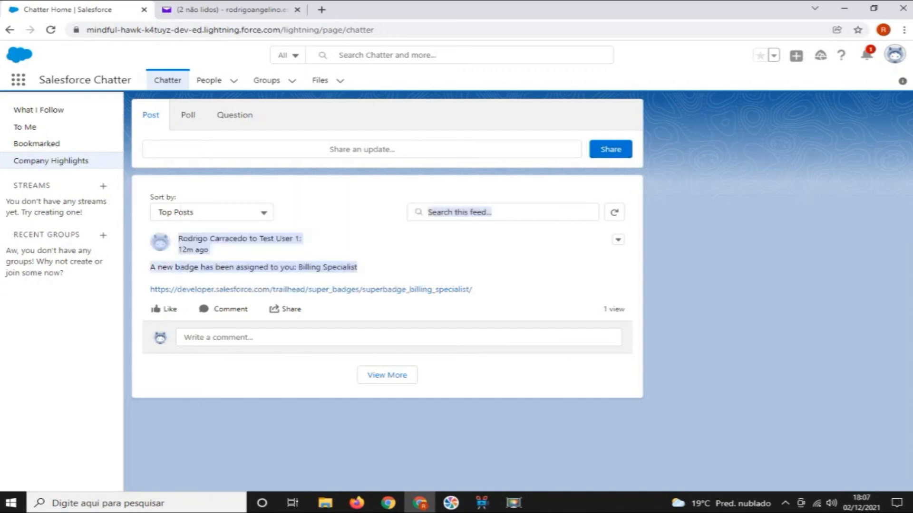
left_click(408, 247)
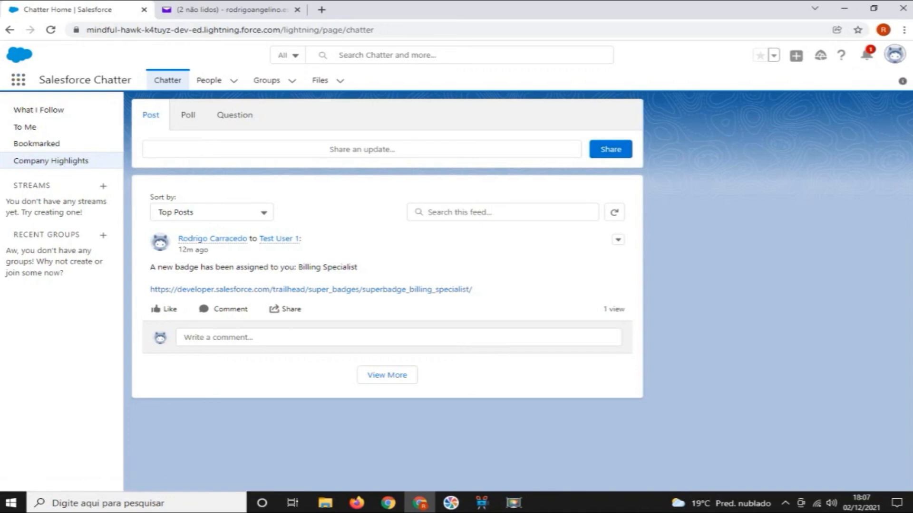
left_click_drag(38, 79, 131, 80)
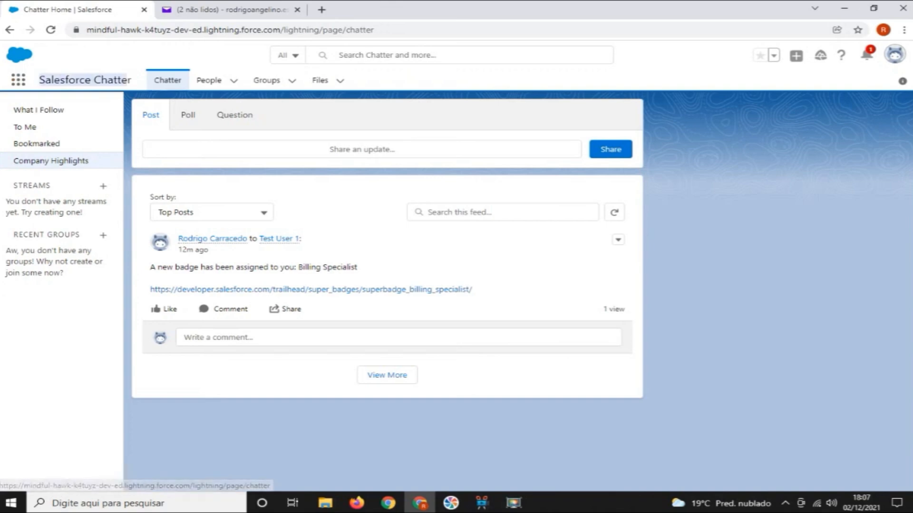
left_click(127, 80)
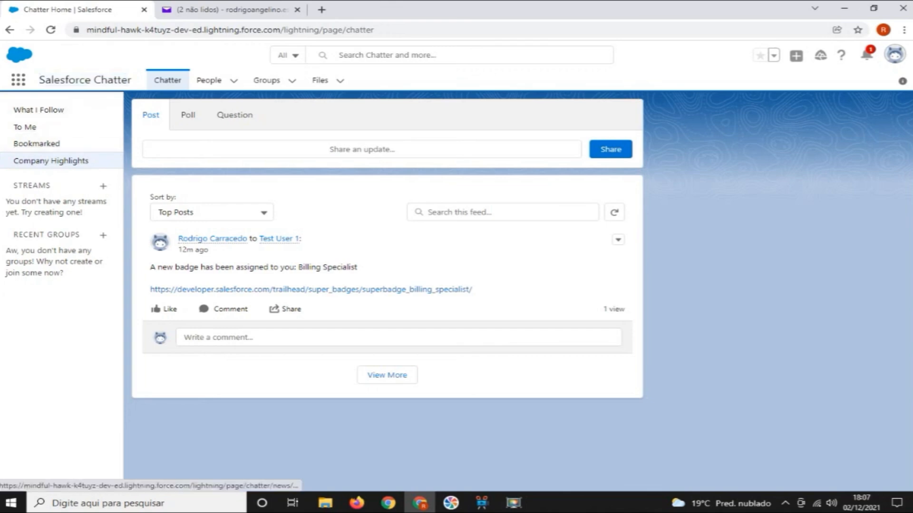
Search the App Launcher for Trail Tracker while logged in as the test user, then close the launcher
left_click(18, 80)
type("tra")
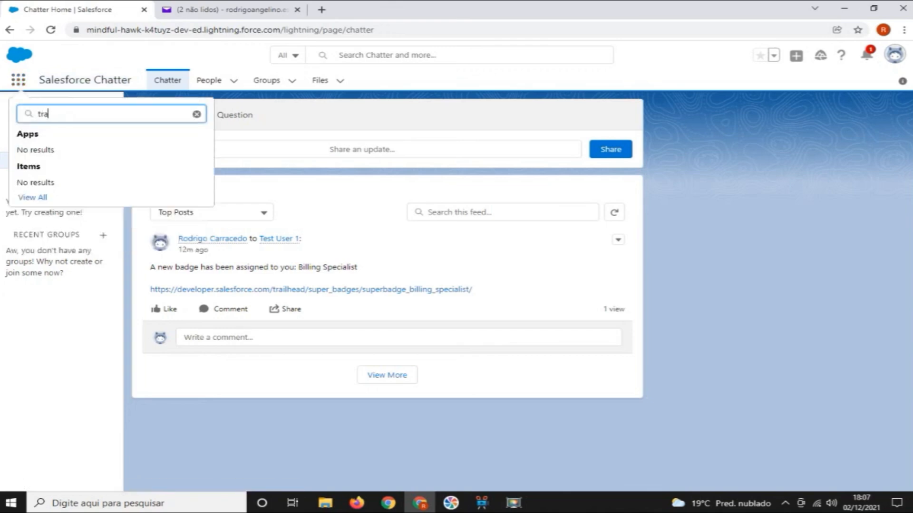
type("il tracker")
left_click(18, 80)
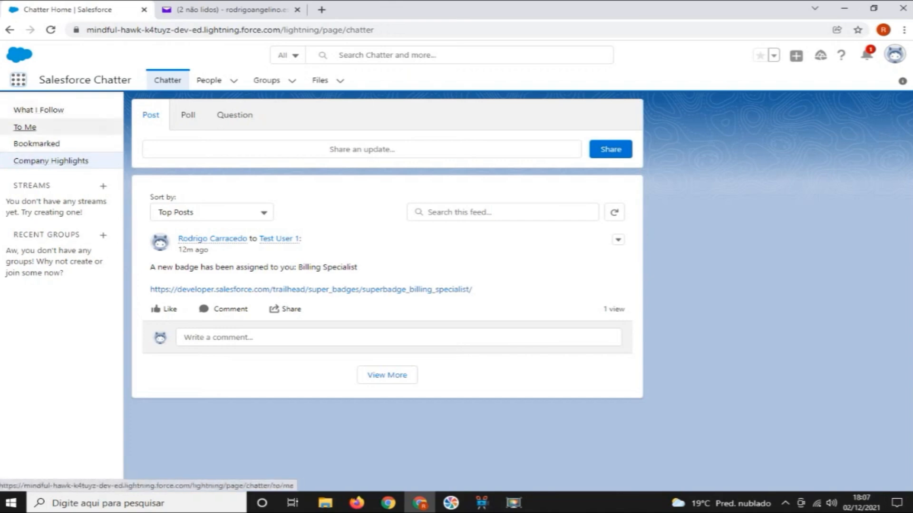
Look through the test user's Chatter feeds To Me, Bookmarked, What I Follow and Company Highlights for assignment posts
left_click(25, 127)
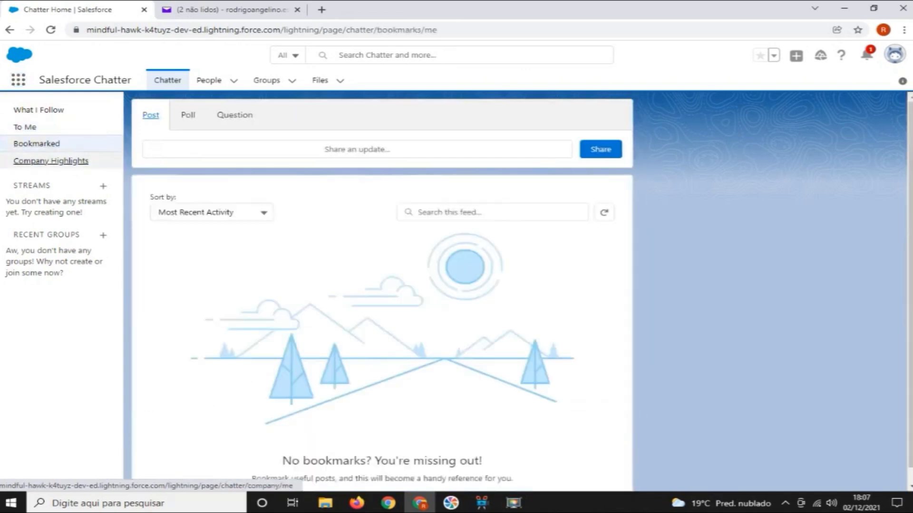
left_click(24, 127)
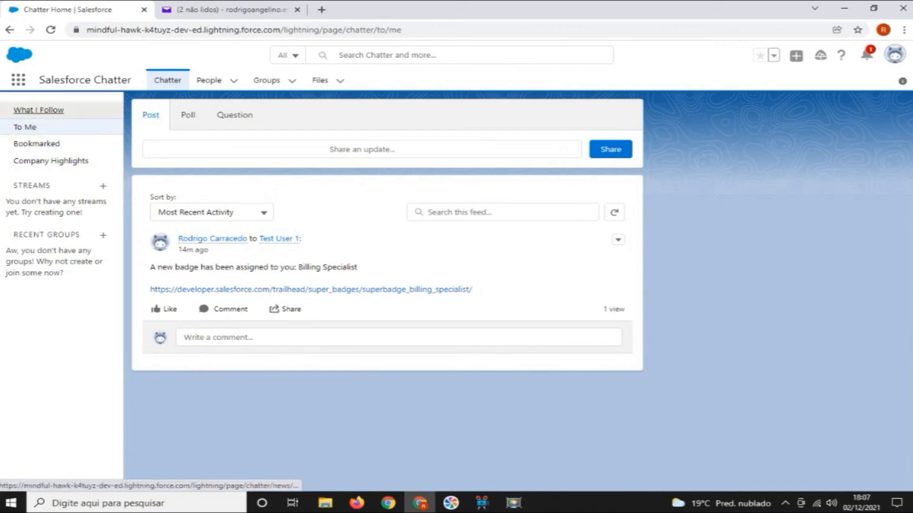
left_click(38, 110)
left_click(25, 127)
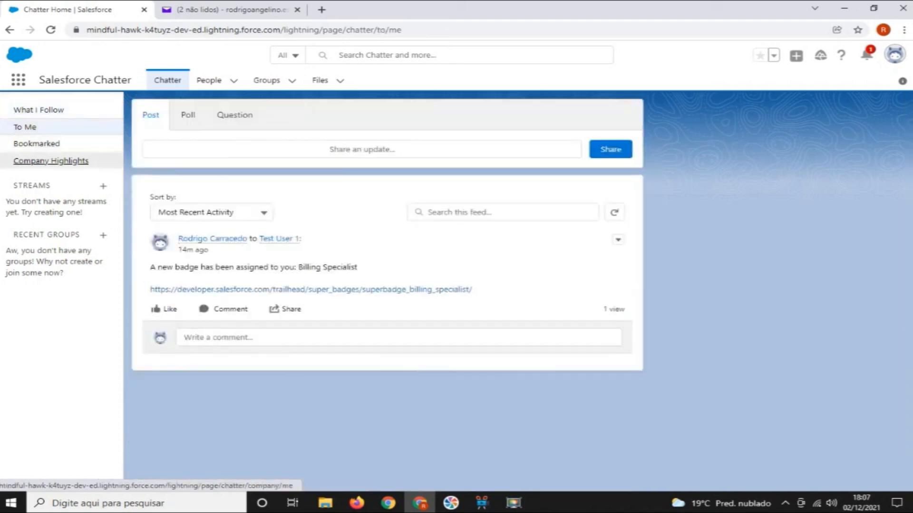
left_click(51, 161)
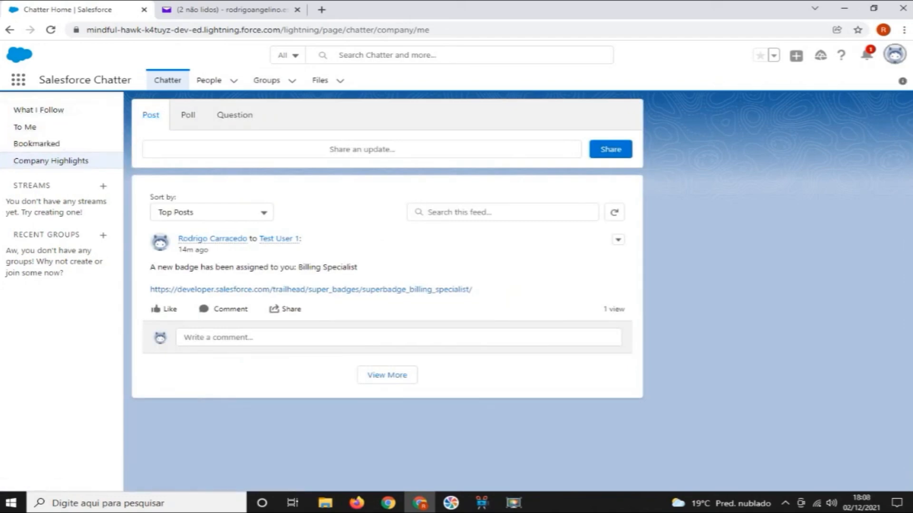
Open the Test User 1 profile and examine its details and Trailhead Badges Summary
left_click(894, 55)
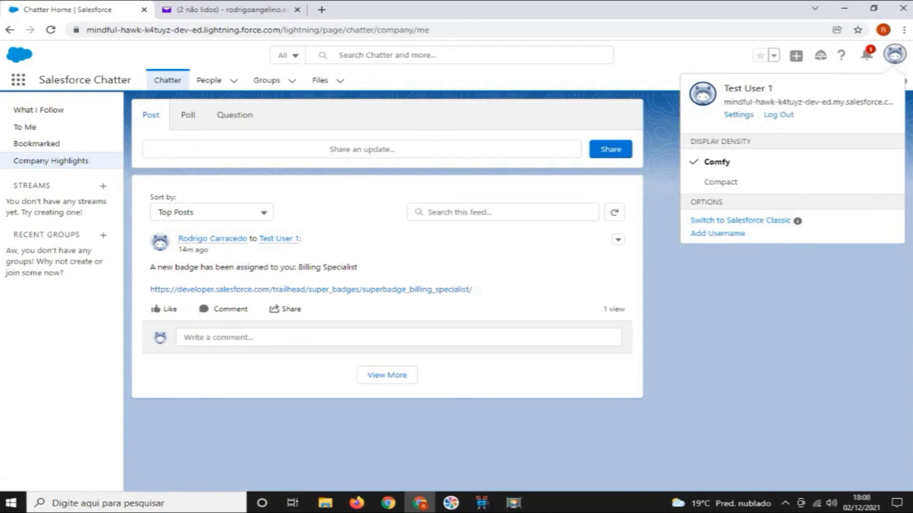
left_click(747, 88)
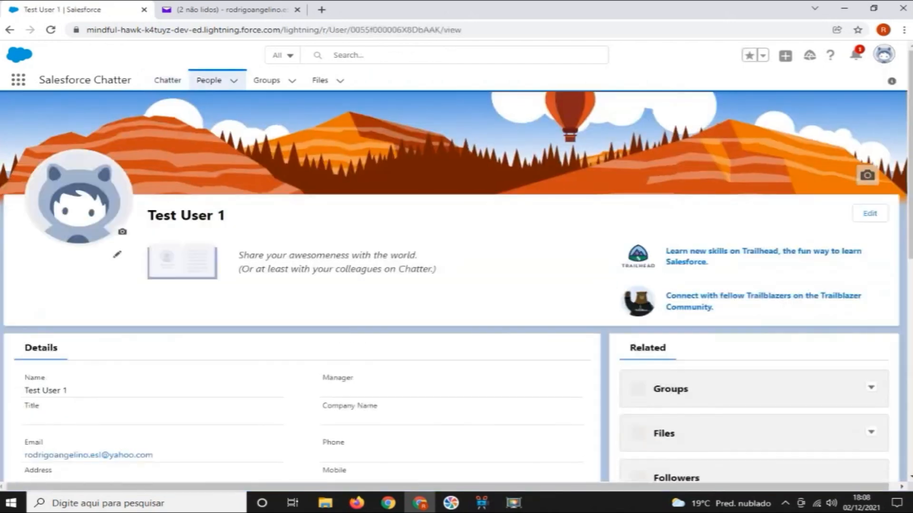
scroll(457, 285, "down", 2)
scroll(457, 285, "down", 4)
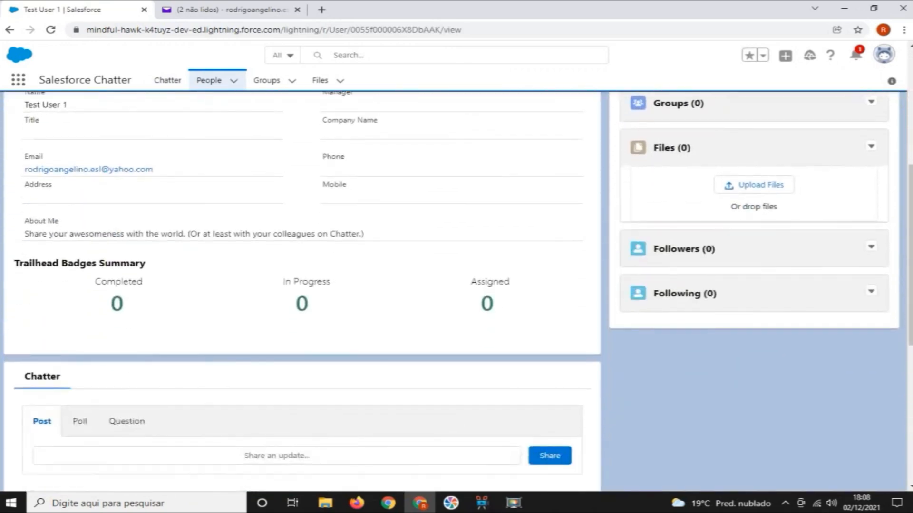
Look over the Test User 1 profile page, including the Trailhead Badges Summary, the related lists and the profile's Chatter feed
scroll(456, 285, "down", 4)
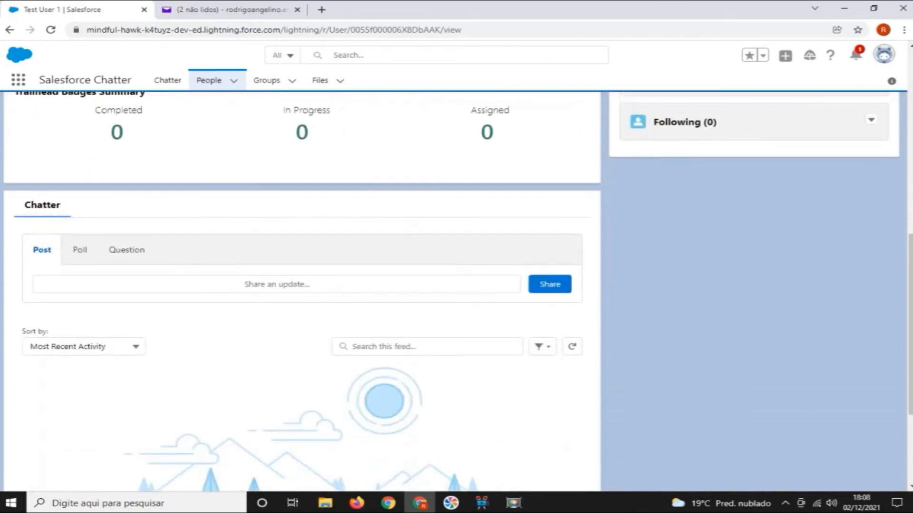
scroll(456, 285, "up", 3)
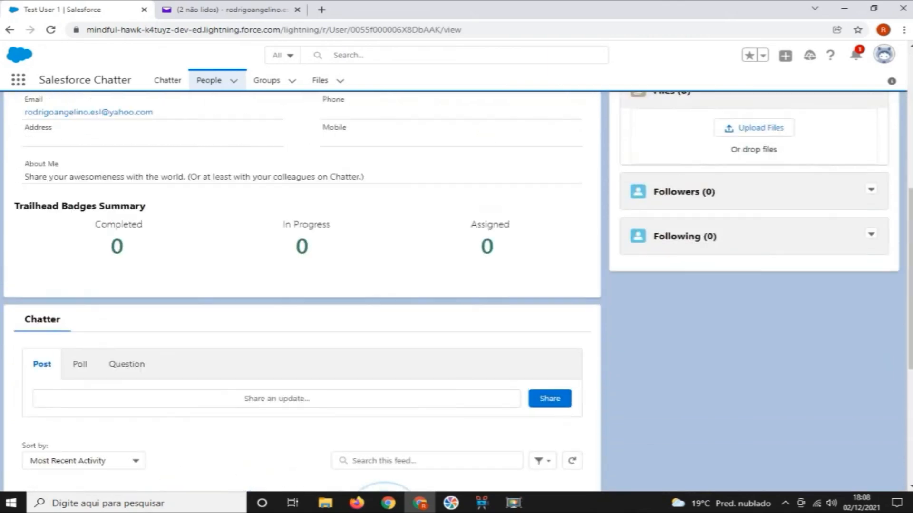
scroll(456, 285, "up", 3)
scroll(456, 285, "up", 4)
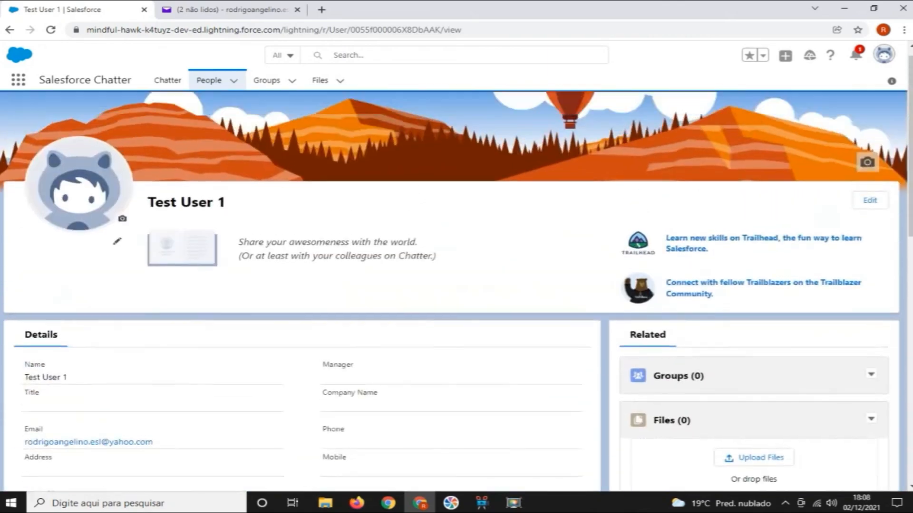
scroll(456, 285, "down", 5)
scroll(456, 285, "down", 5)
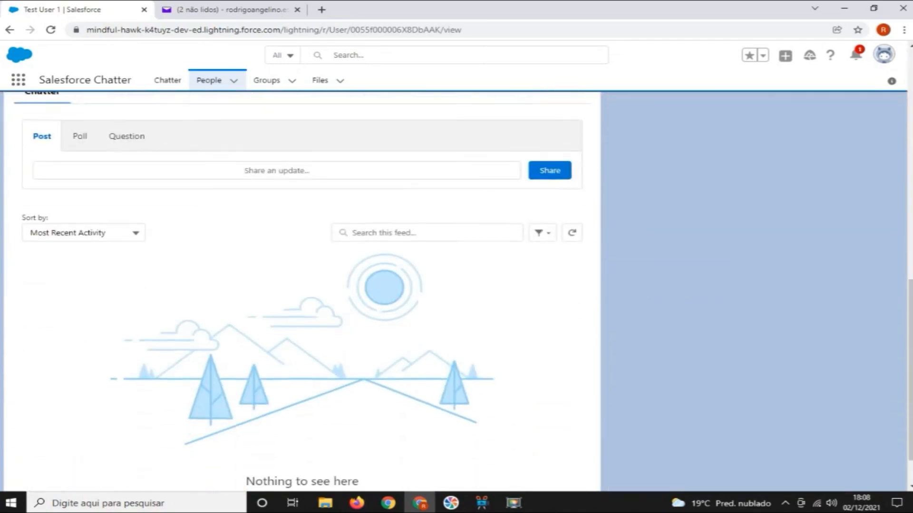
scroll(456, 285, "up", 4)
scroll(456, 285, "up", 4)
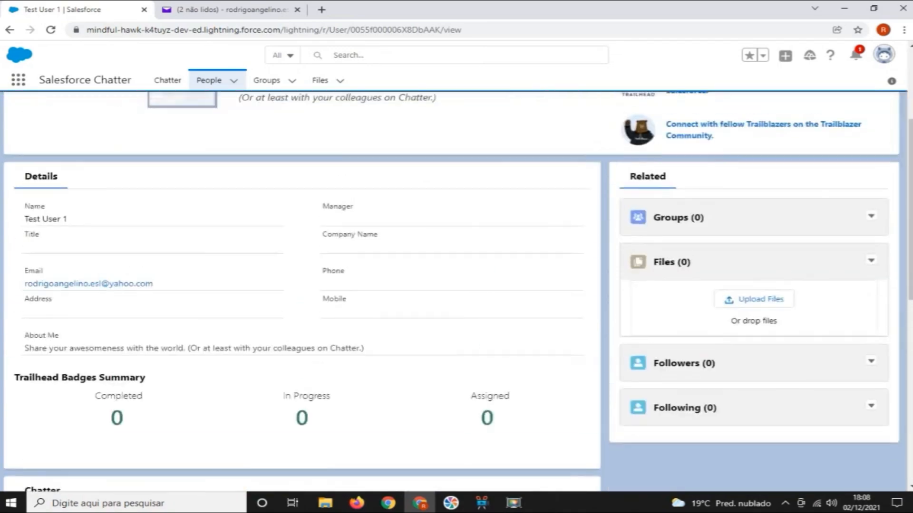
scroll(456, 285, "up", 4)
scroll(456, 285, "down", 5)
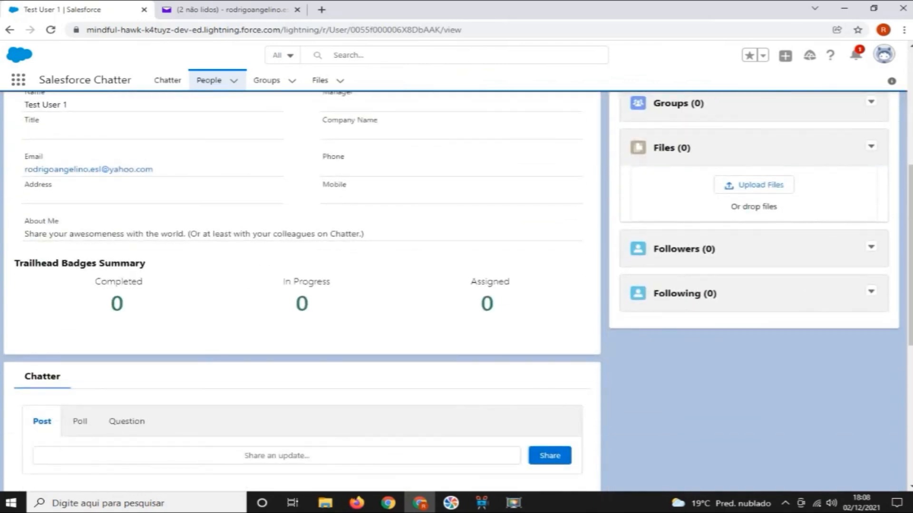
scroll(457, 285, "up", 1)
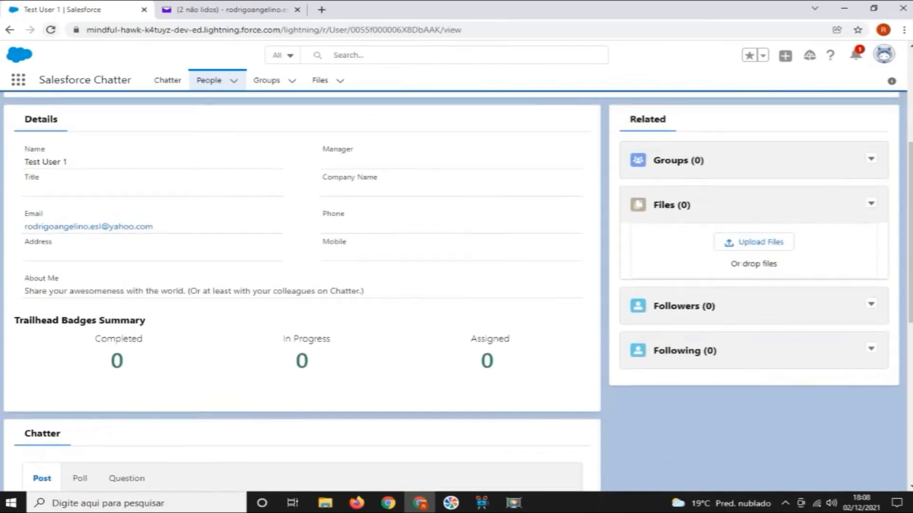
Reload the Test User 1 profile page and recheck its Trailhead Badges Summary for assigned badges
left_click(51, 30)
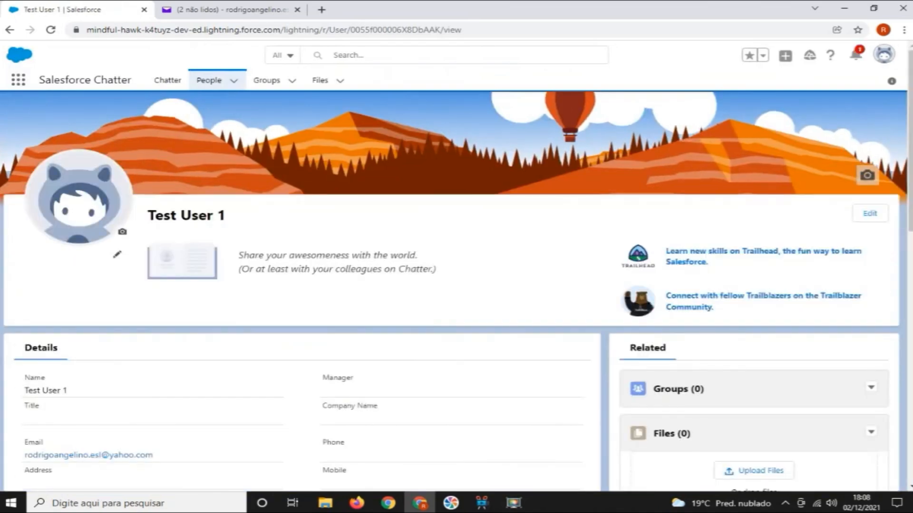
scroll(456, 285, "down", 3)
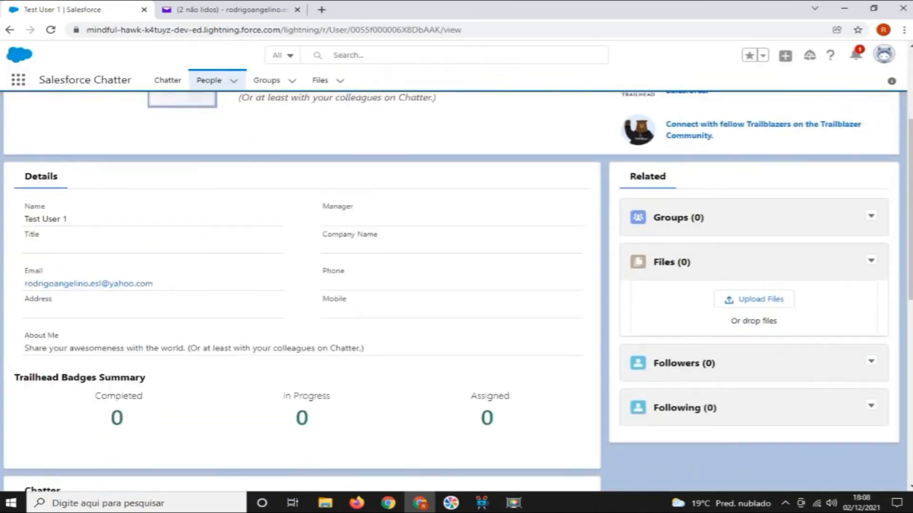
scroll(457, 286, "up", 3)
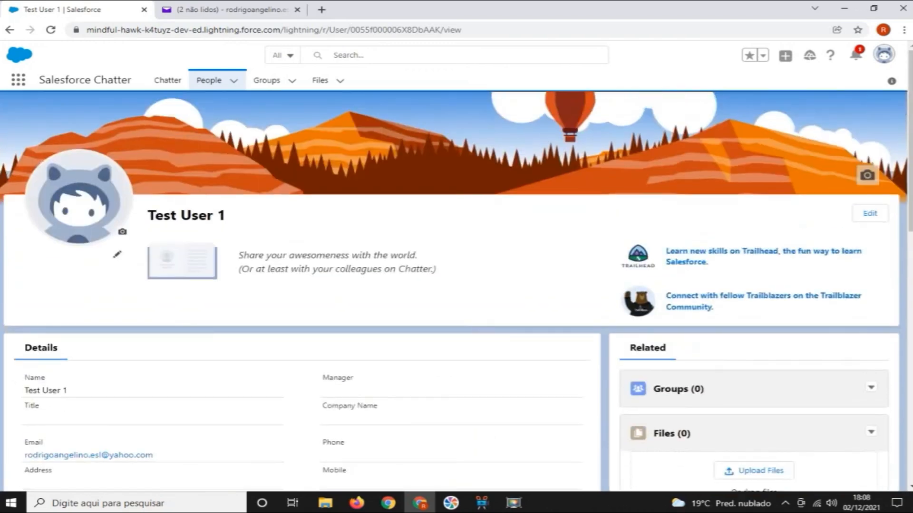